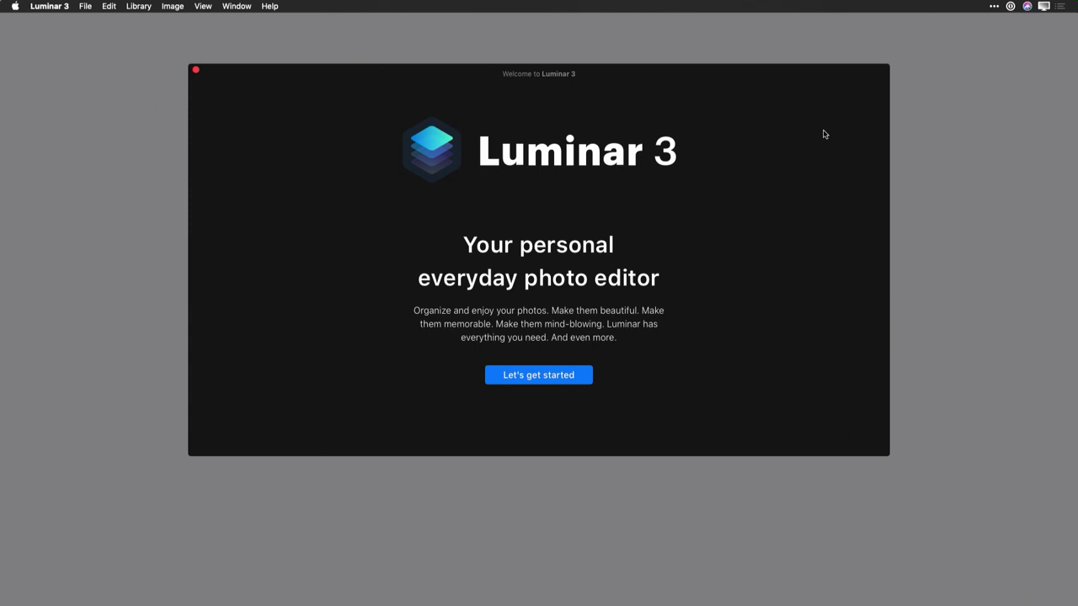
- Begin the Luminar 3 welcome setup to reach step 2, the photo-location page
{"action": "left_click", "coordinate": [576, 376]}
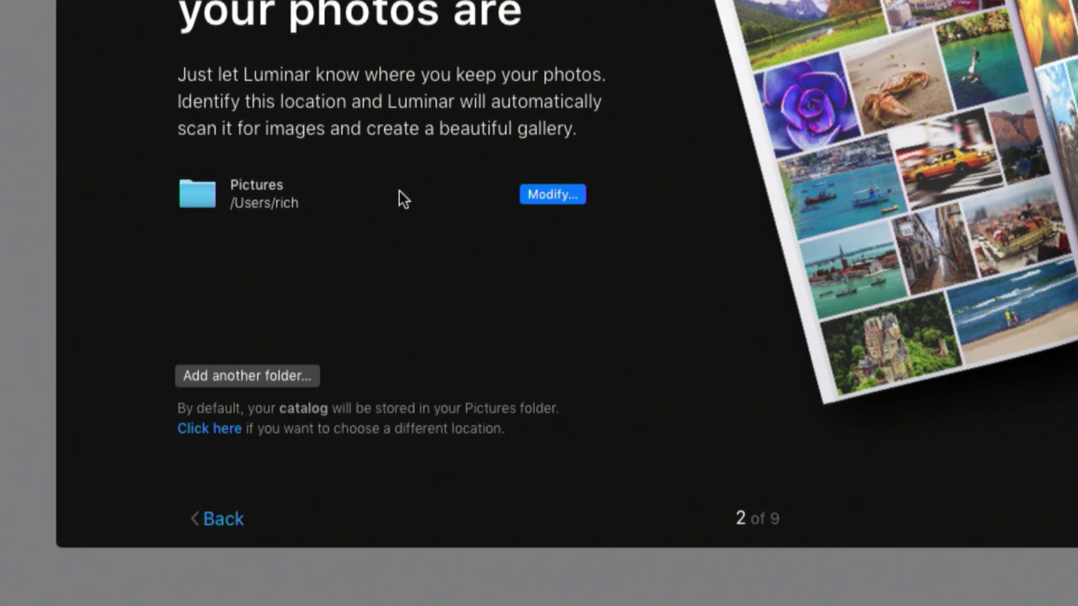
- Replace Pictures with the Desktop's LR_MIGRATION folder as the photo location, skipping a second folder
{"action": "left_click", "coordinate": [529, 198]}
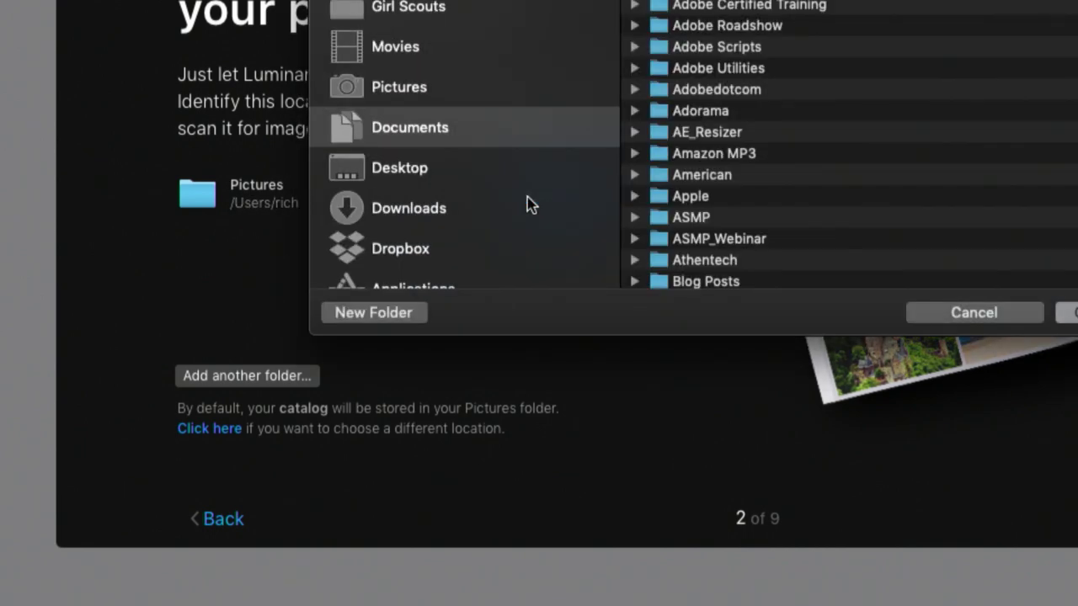
{"action": "left_click", "coordinate": [400, 168]}
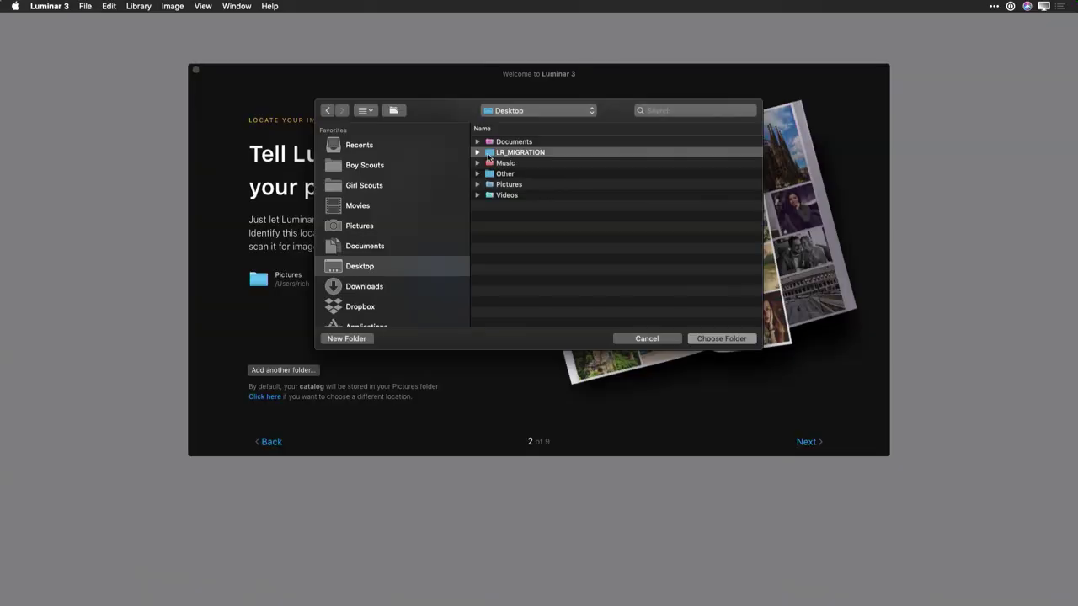
{"action": "left_click", "coordinate": [477, 152]}
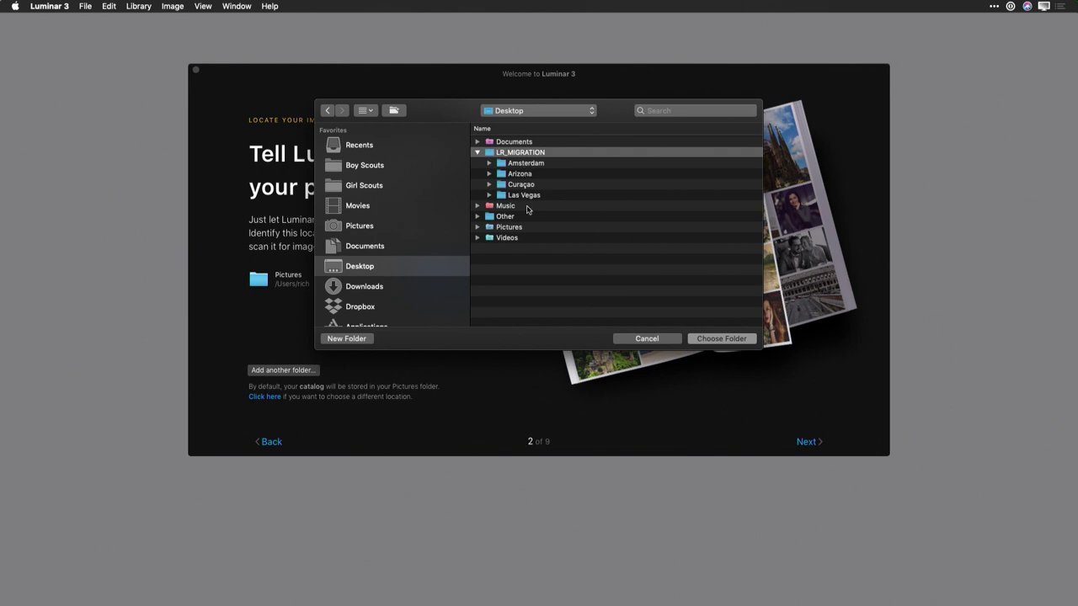
{"action": "left_click", "coordinate": [721, 339]}
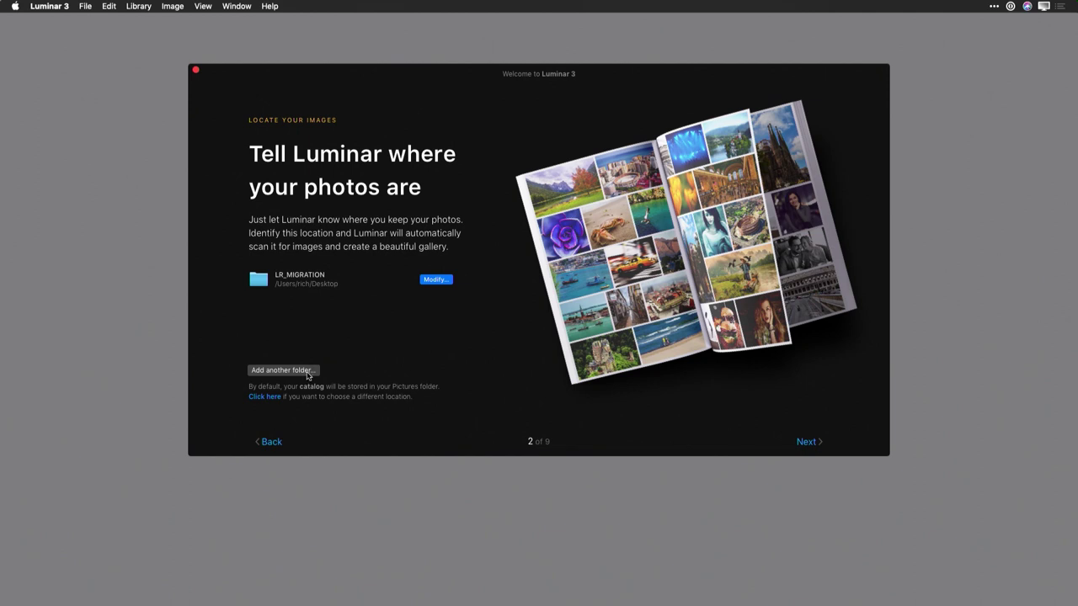
{"action": "left_click", "coordinate": [308, 375]}
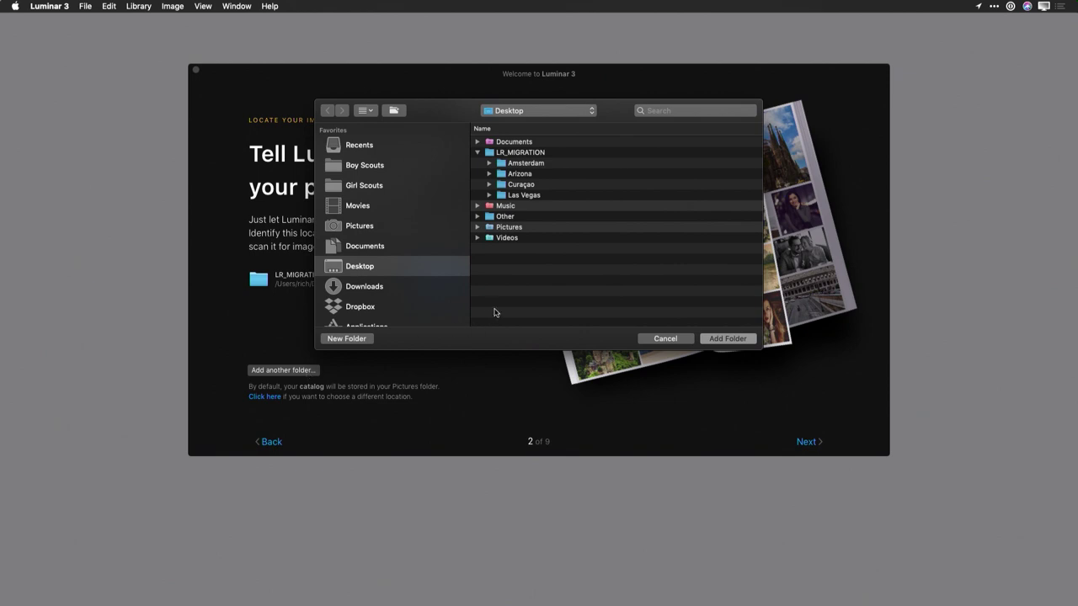
{"action": "left_click", "coordinate": [662, 340]}
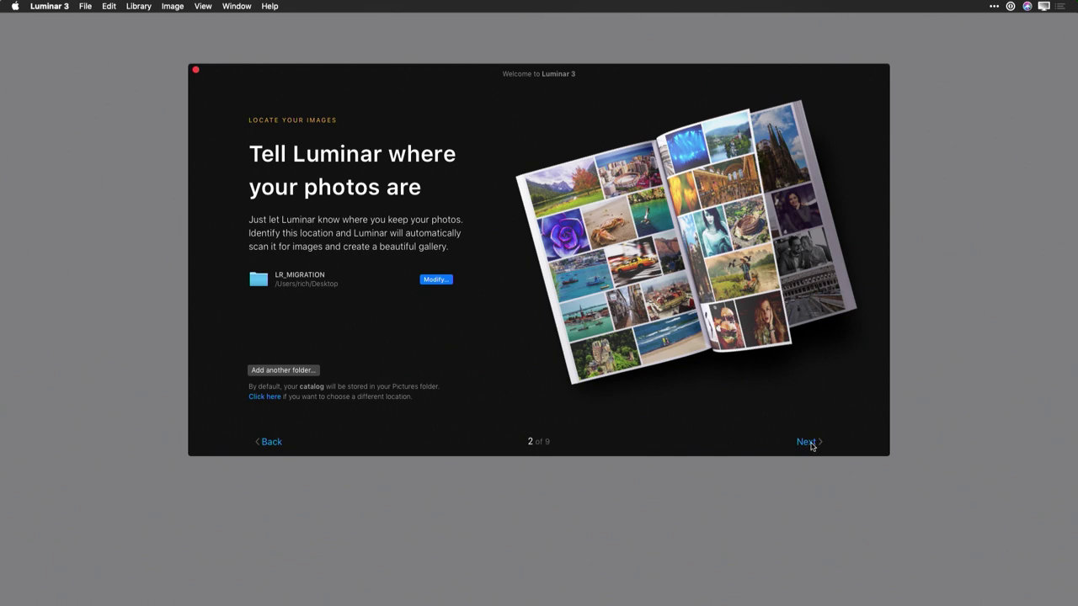
- Continue to welcome step 3 of 9 with LR_MIGRATION as the only photo location
{"action": "left_click", "coordinate": [811, 446]}
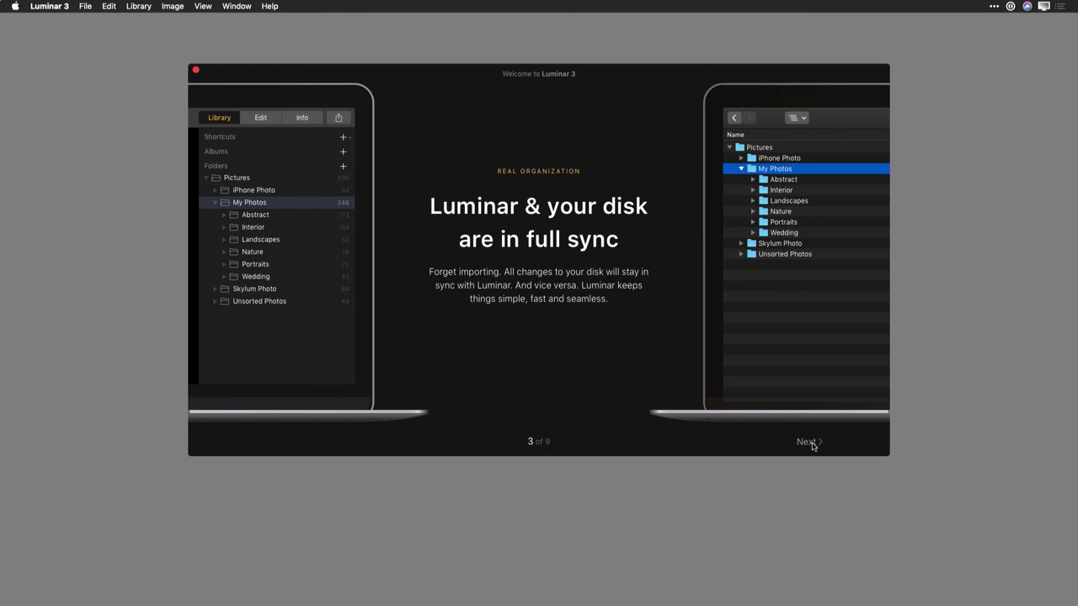
- Step through the remaining tour pages to the library showing all 145 LR_MIGRATION photos
{"action": "left_click", "coordinate": [805, 442]}
{"action": "left_click", "coordinate": [805, 442]}
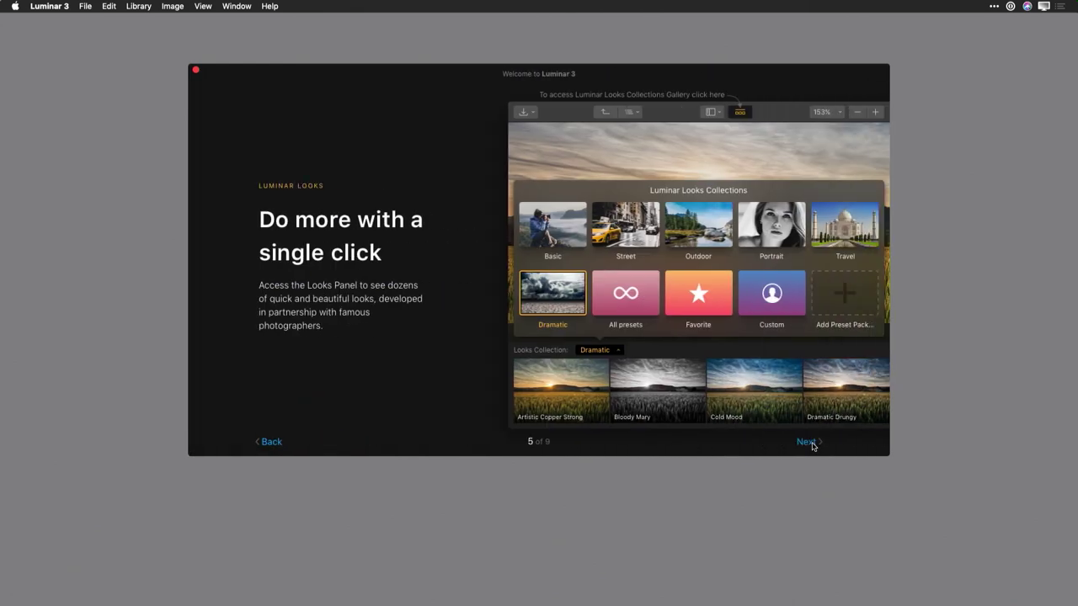
{"action": "left_click", "coordinate": [813, 445]}
{"action": "left_click", "coordinate": [812, 445]}
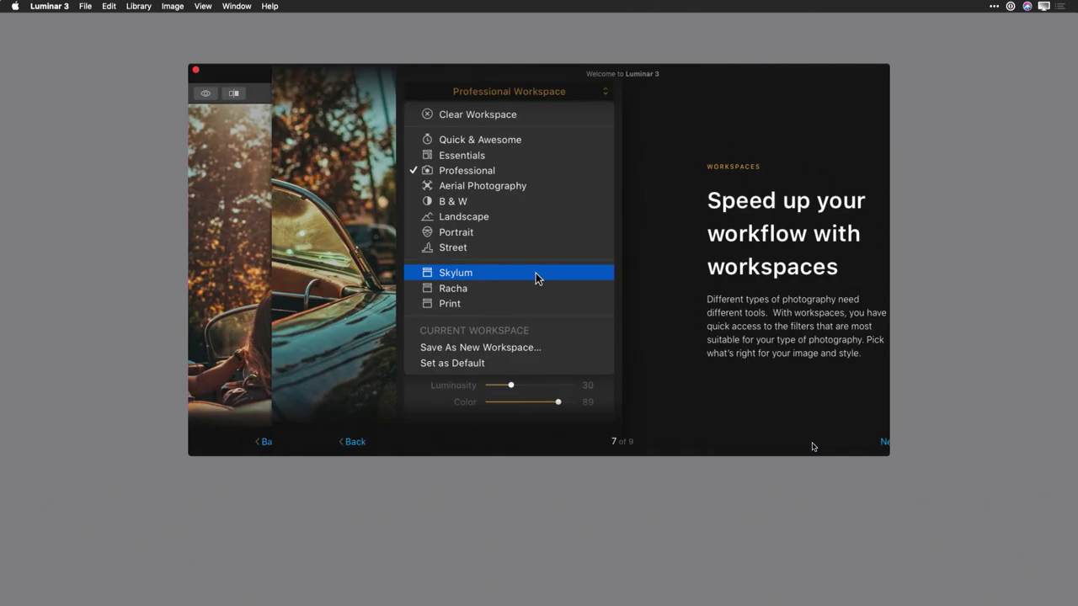
{"action": "left_click", "coordinate": [806, 442]}
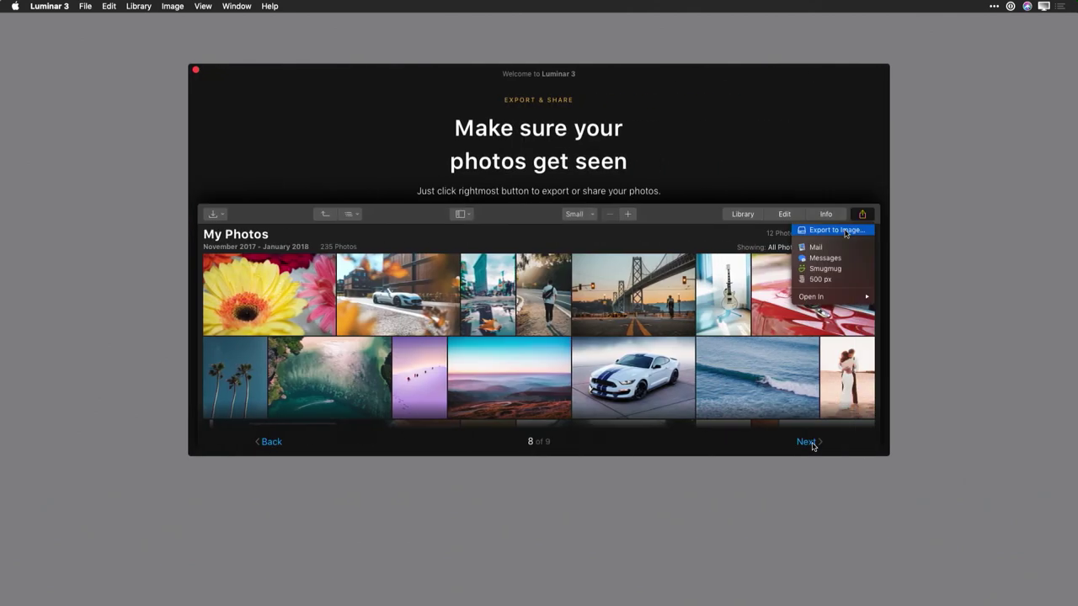
{"action": "left_click", "coordinate": [806, 442]}
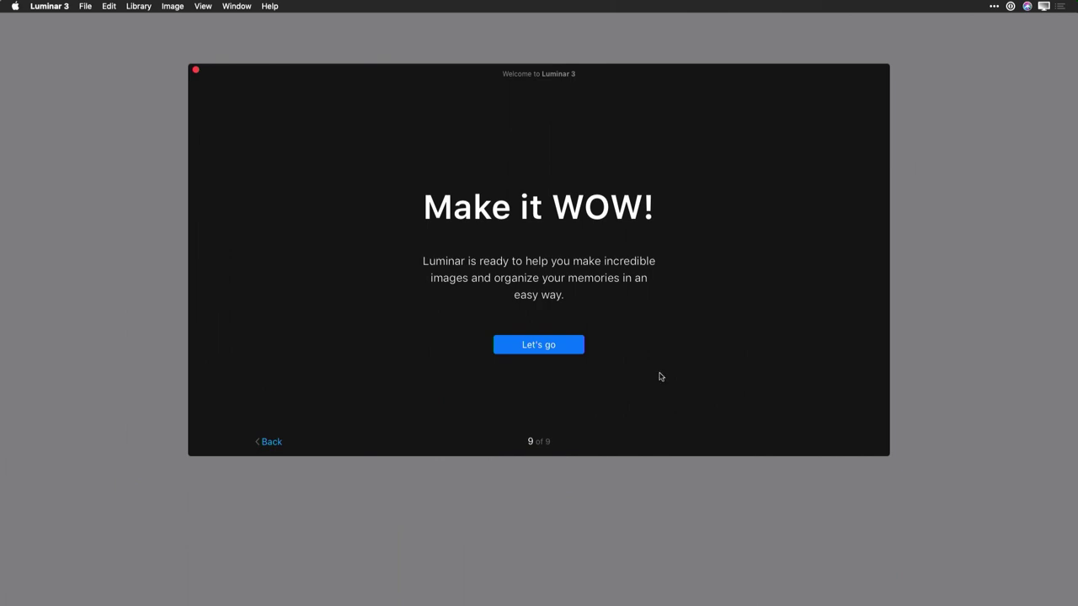
{"action": "left_click", "coordinate": [564, 346]}
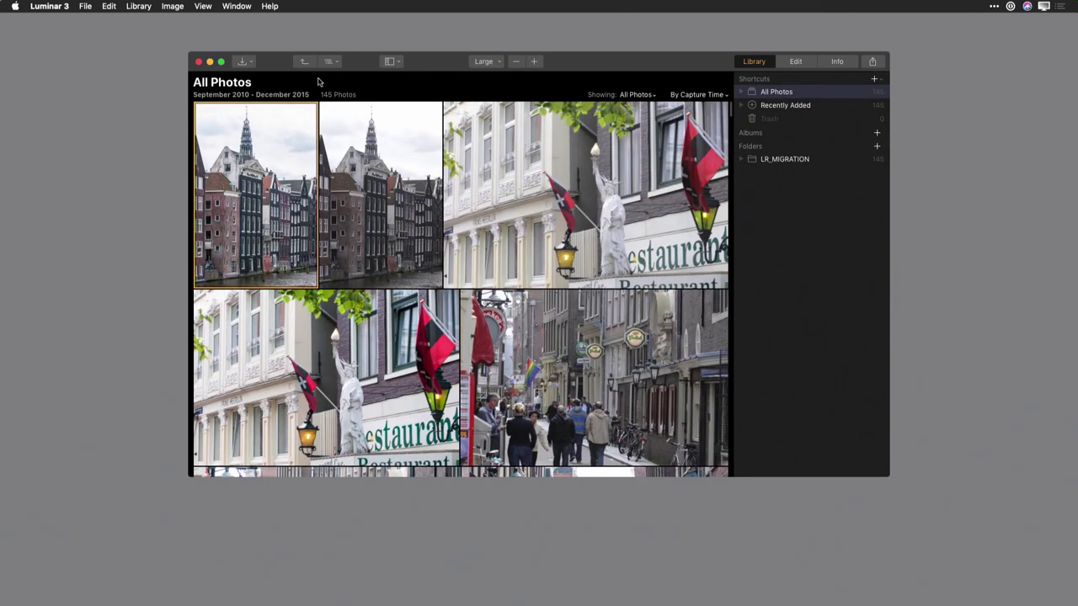
- Go full screen and browse Amsterdam, Arizona, Curaçao and Las Vegas, ending on Amsterdam by capture time
{"action": "left_click", "coordinate": [222, 63]}
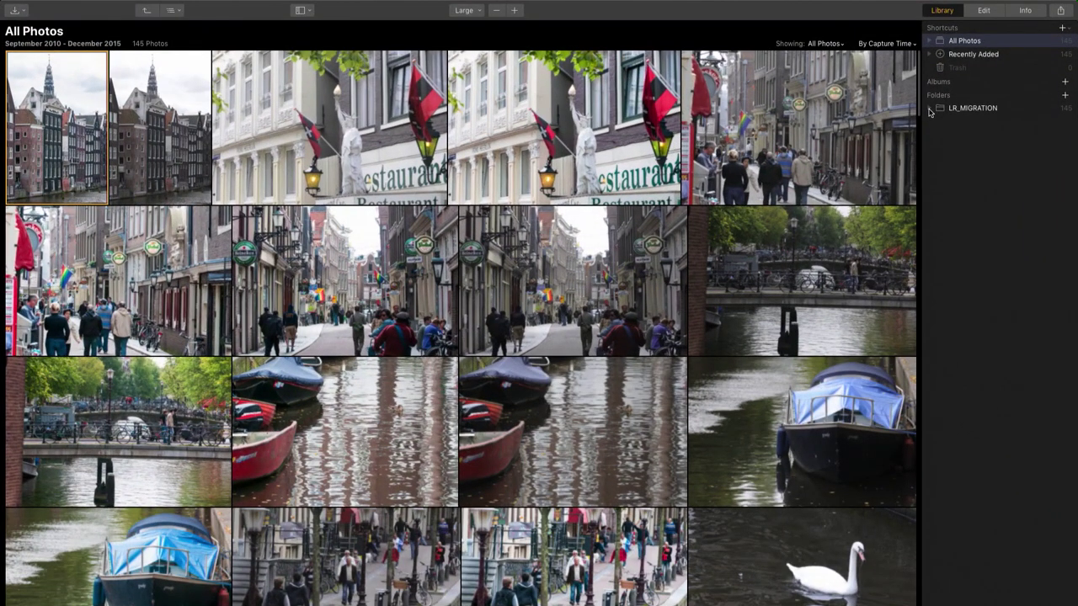
{"action": "left_click", "coordinate": [930, 109]}
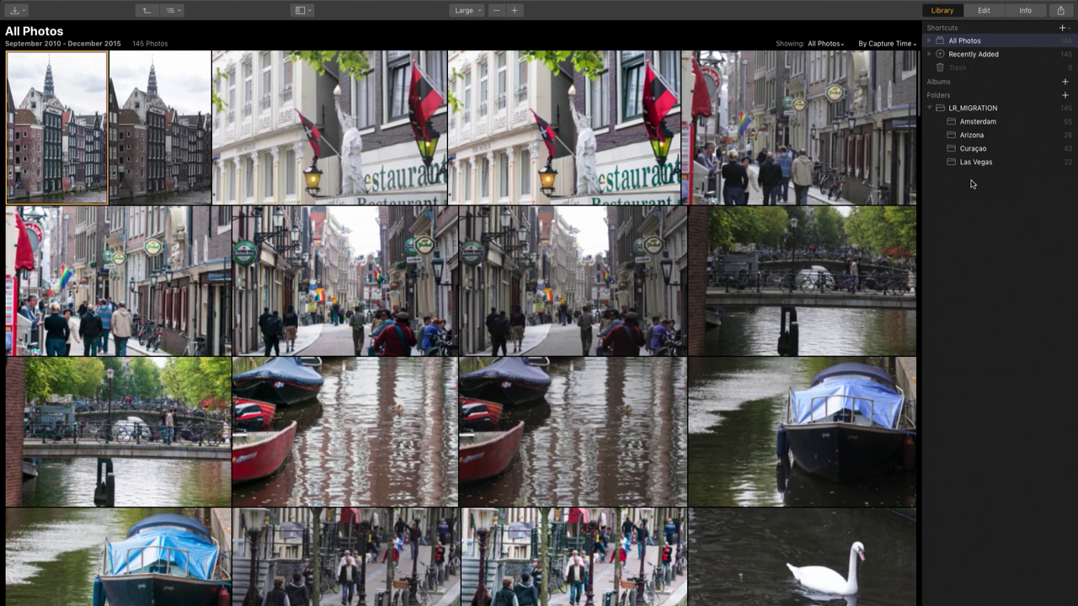
{"action": "left_click", "coordinate": [971, 126]}
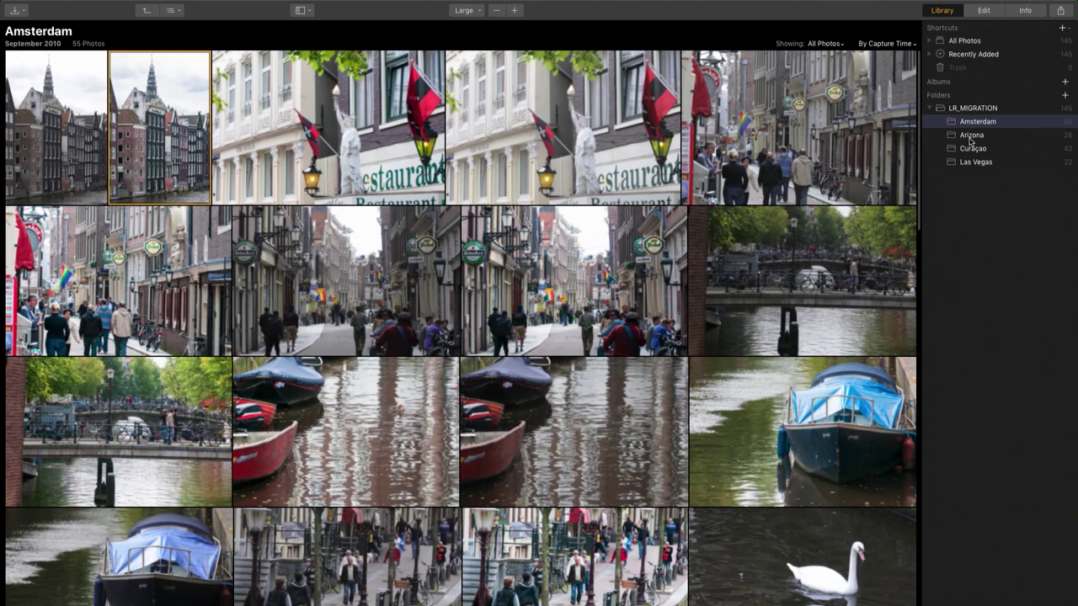
{"action": "left_click", "coordinate": [970, 138]}
{"action": "left_click", "coordinate": [970, 148]}
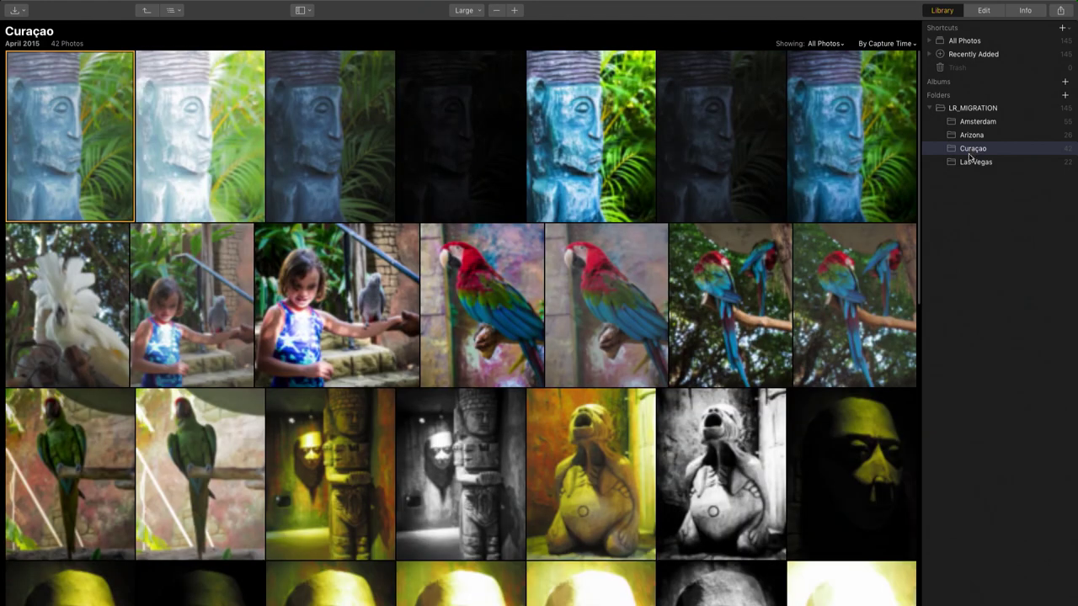
{"action": "left_click", "coordinate": [969, 162]}
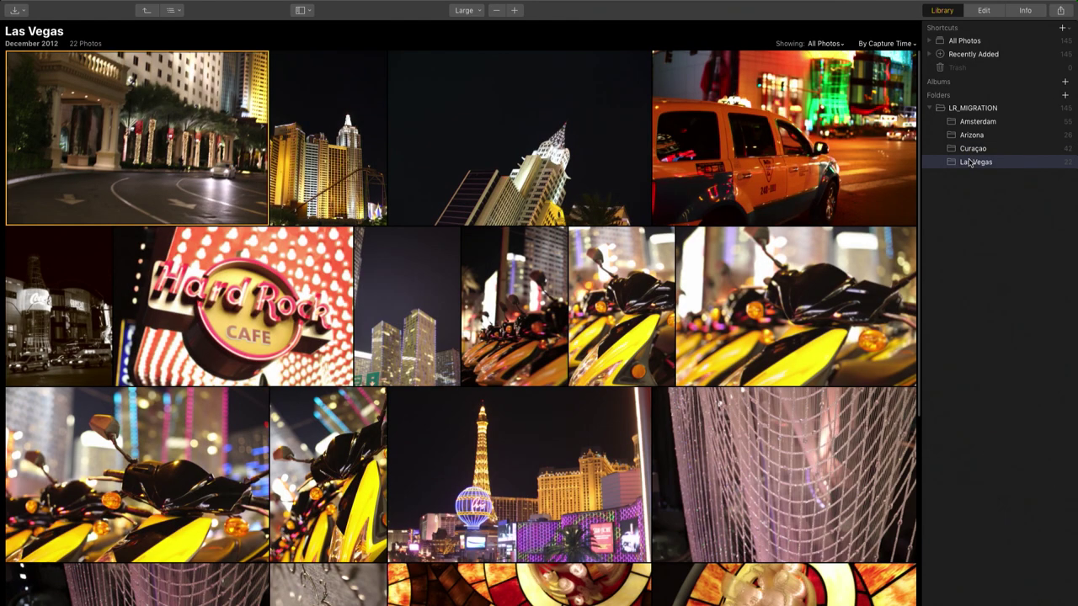
{"action": "left_click", "coordinate": [969, 149]}
{"action": "left_click", "coordinate": [966, 138]}
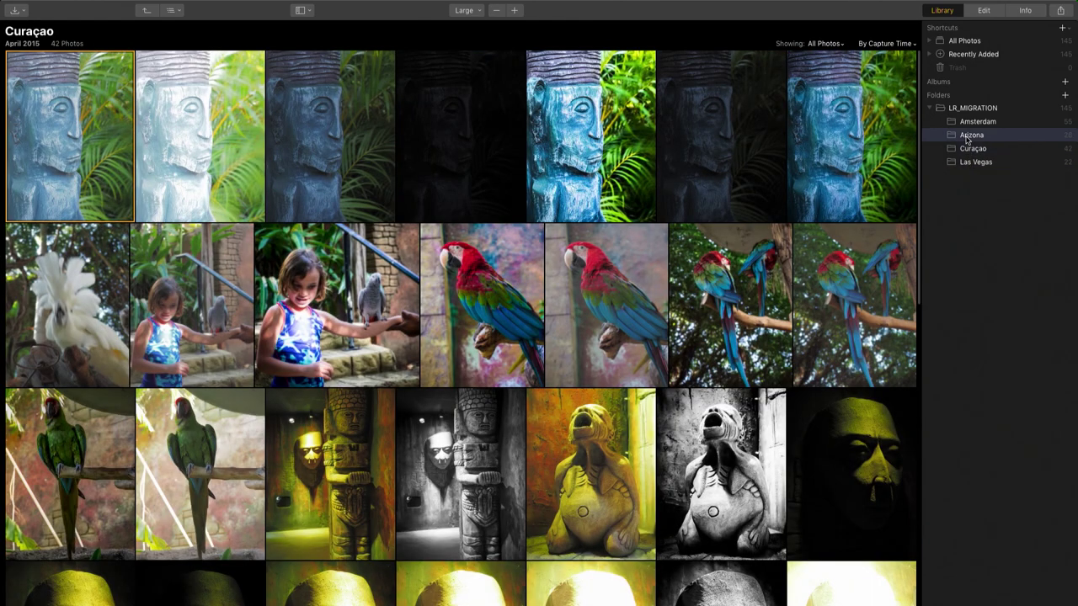
{"action": "left_click", "coordinate": [968, 124]}
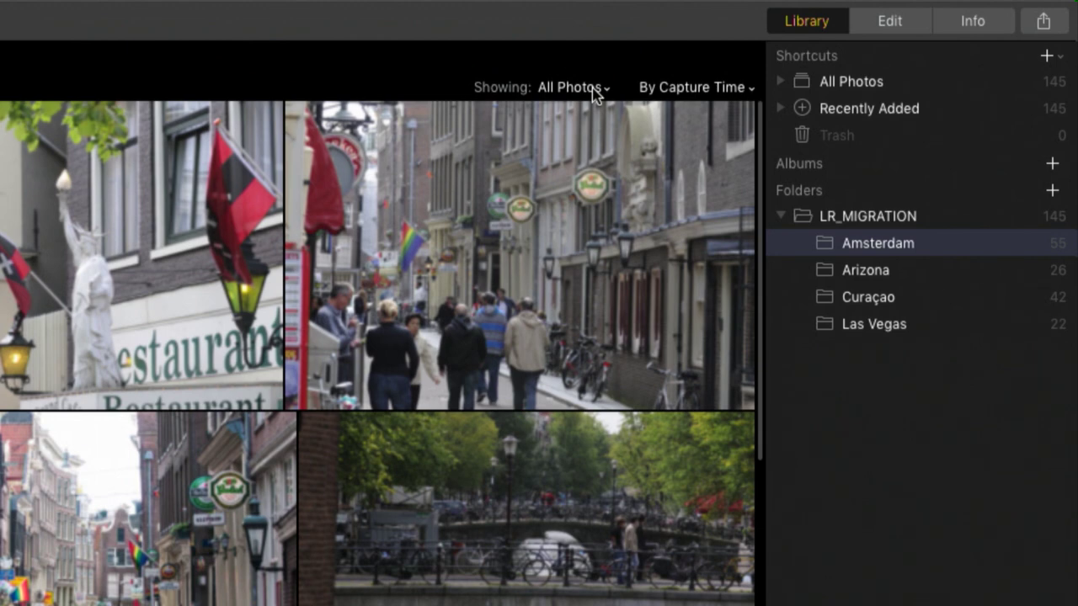
{"action": "left_click", "coordinate": [685, 89]}
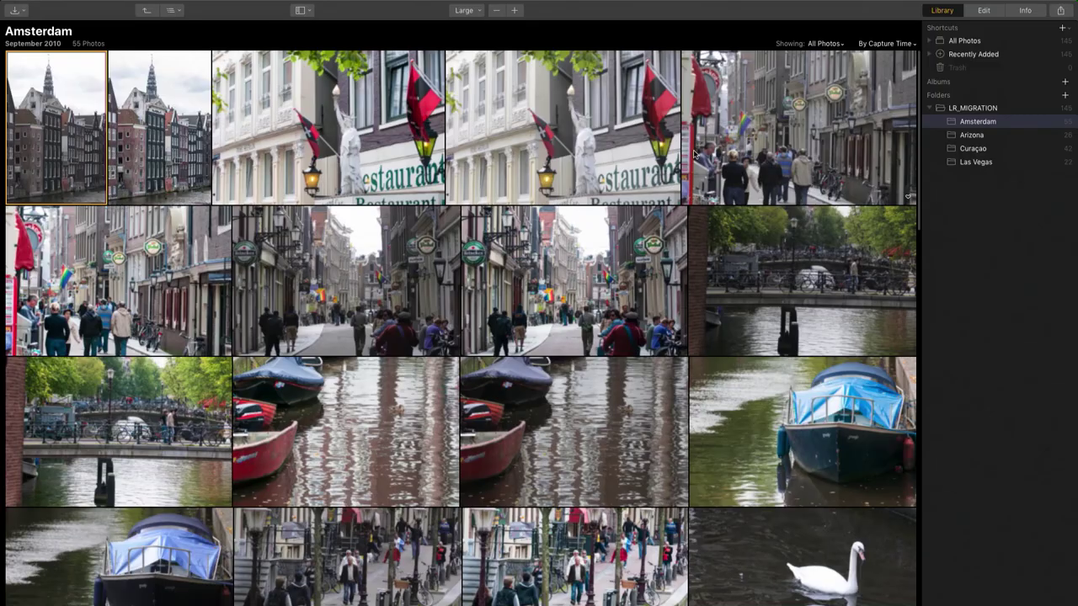
- Bring up the Import Images dialog from the File menu, then cancel without importing
{"action": "left_click", "coordinate": [85, 5]}
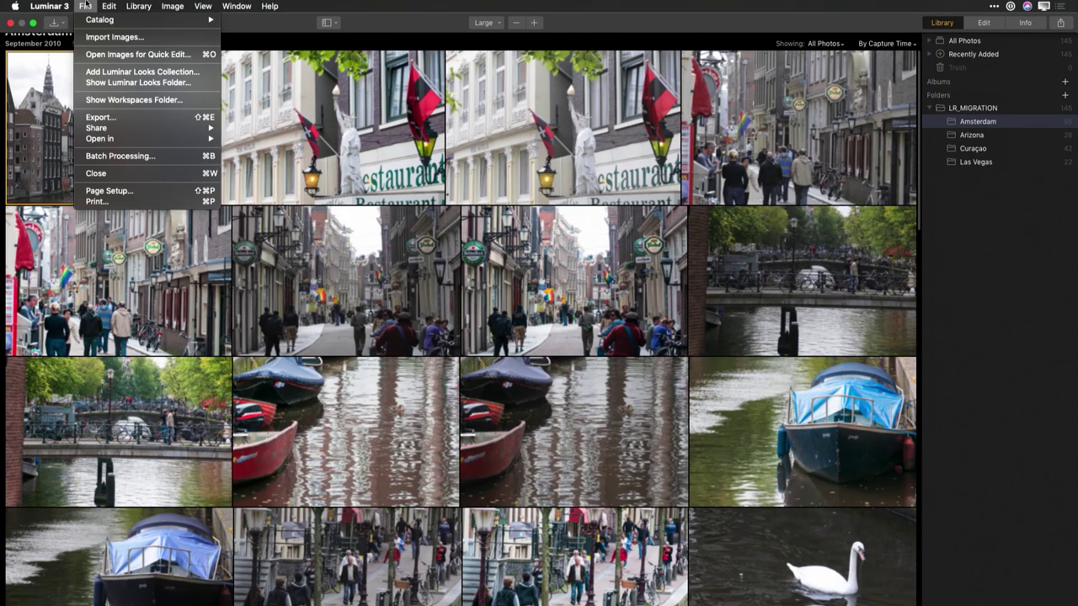
{"action": "left_click", "coordinate": [94, 37]}
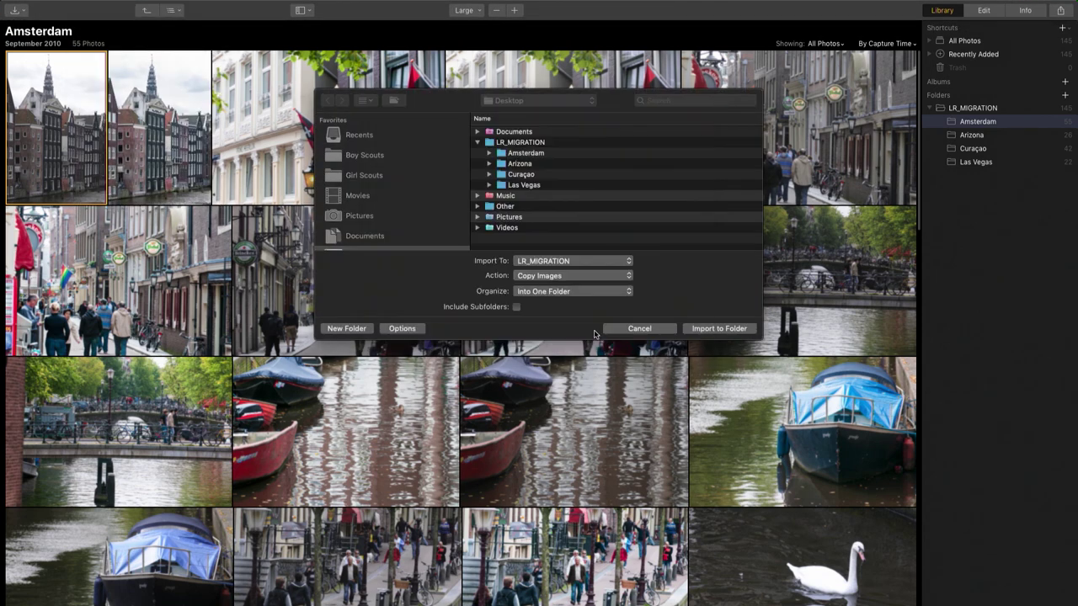
{"action": "scroll", "coordinate": [401, 220], "scroll_direction": "down", "scroll_amount": 3}
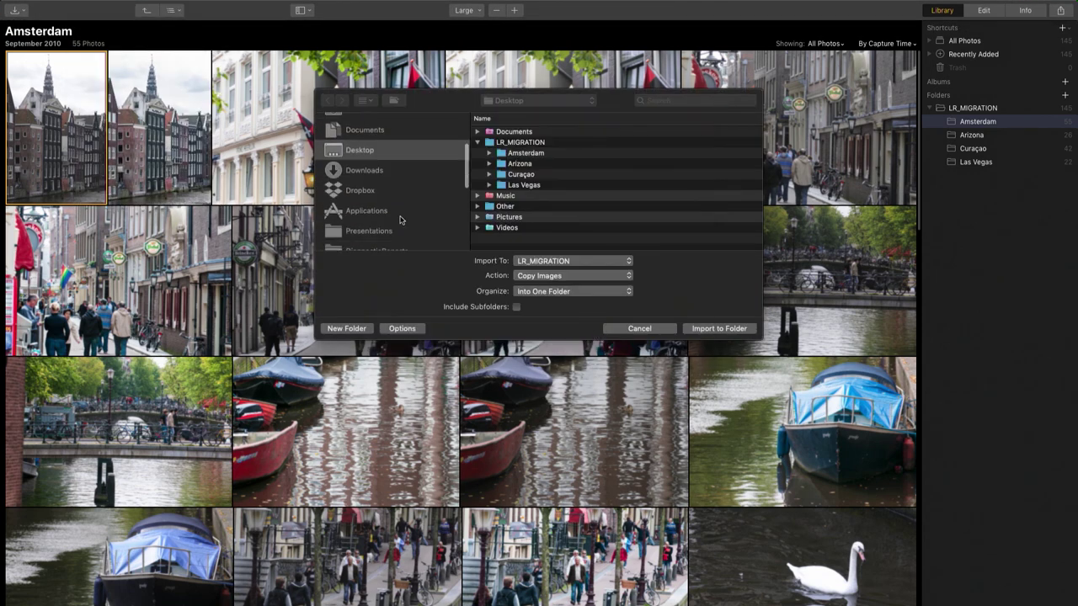
{"action": "scroll", "coordinate": [401, 219], "scroll_direction": "down", "scroll_amount": 5}
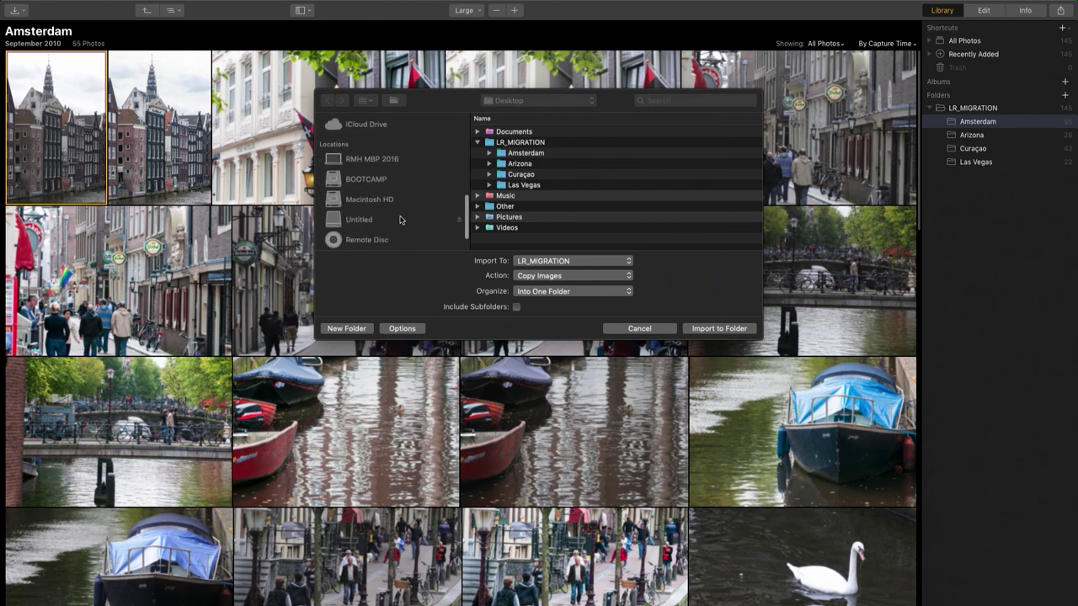
{"action": "scroll", "coordinate": [401, 220], "scroll_direction": "down", "scroll_amount": 2}
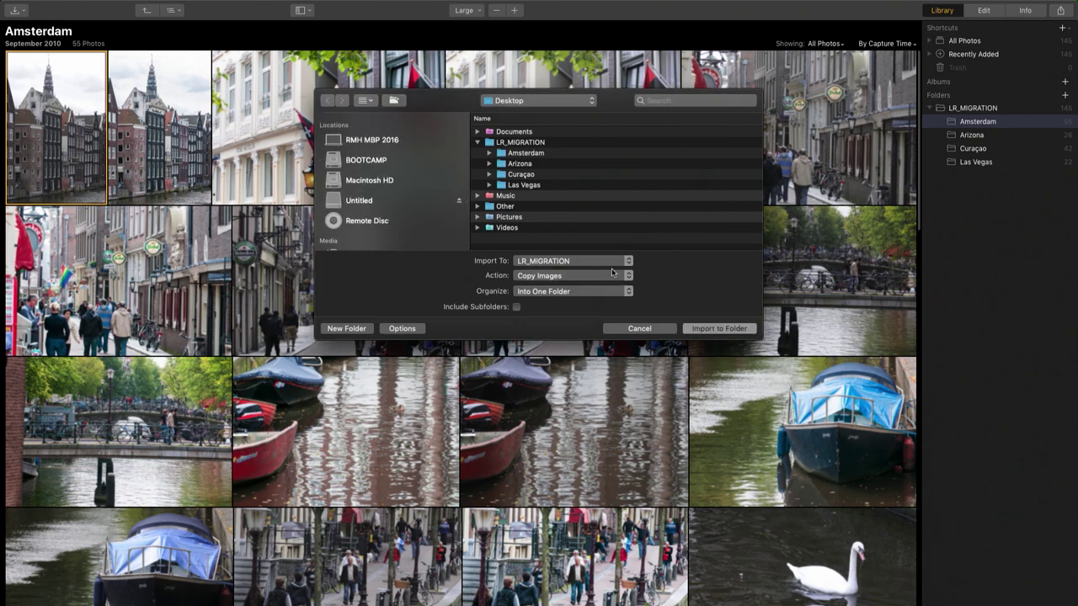
{"action": "left_click", "coordinate": [656, 326]}
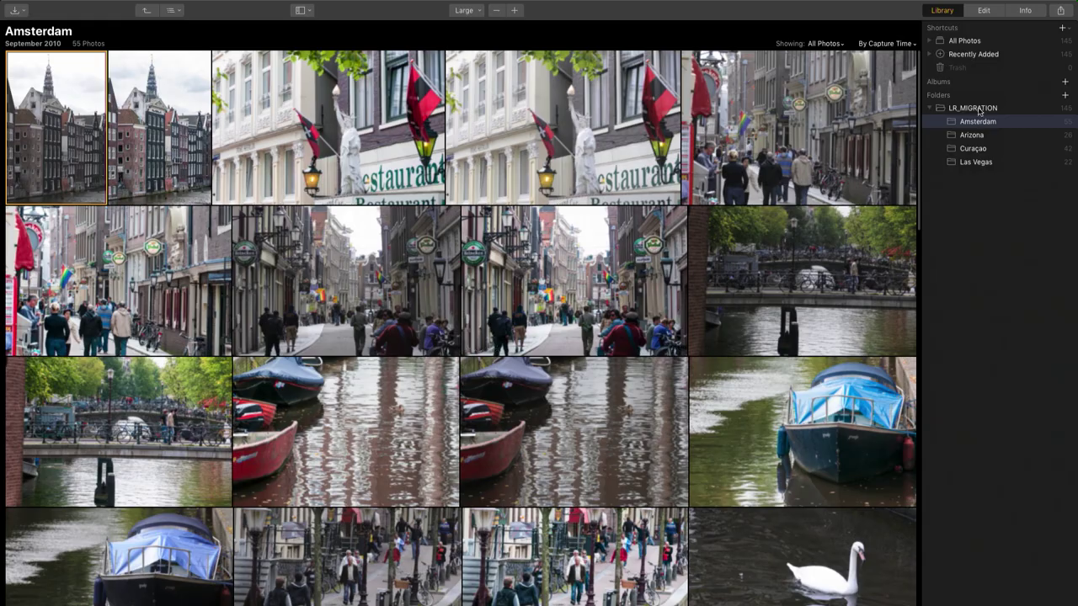
- Create a new empty subfolder inside LR_MIGRATION, named Imports
{"action": "right_click", "coordinate": [972, 108]}
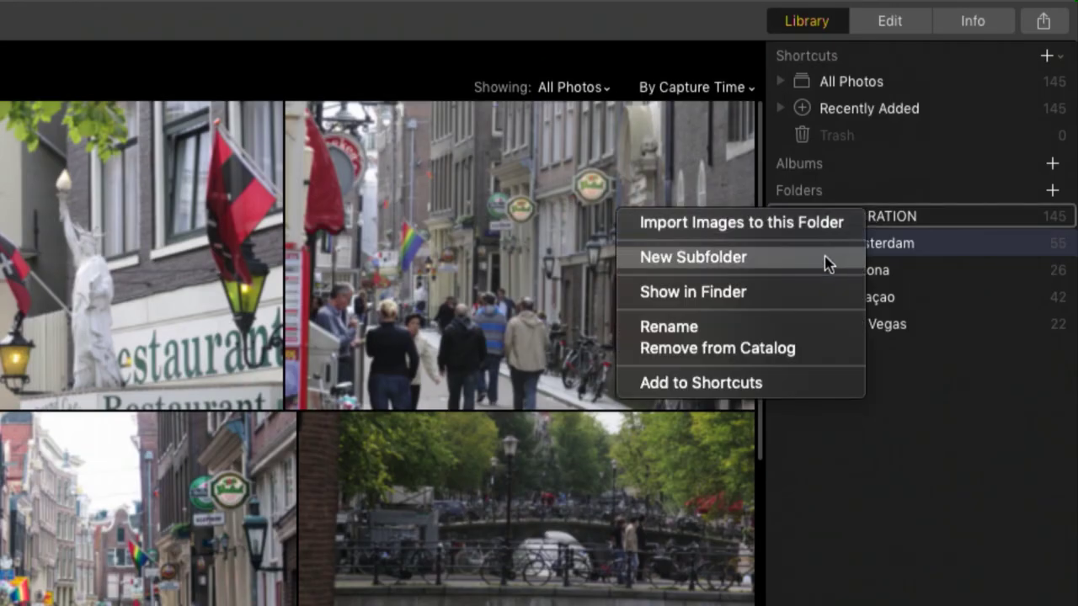
{"action": "left_click", "coordinate": [825, 260]}
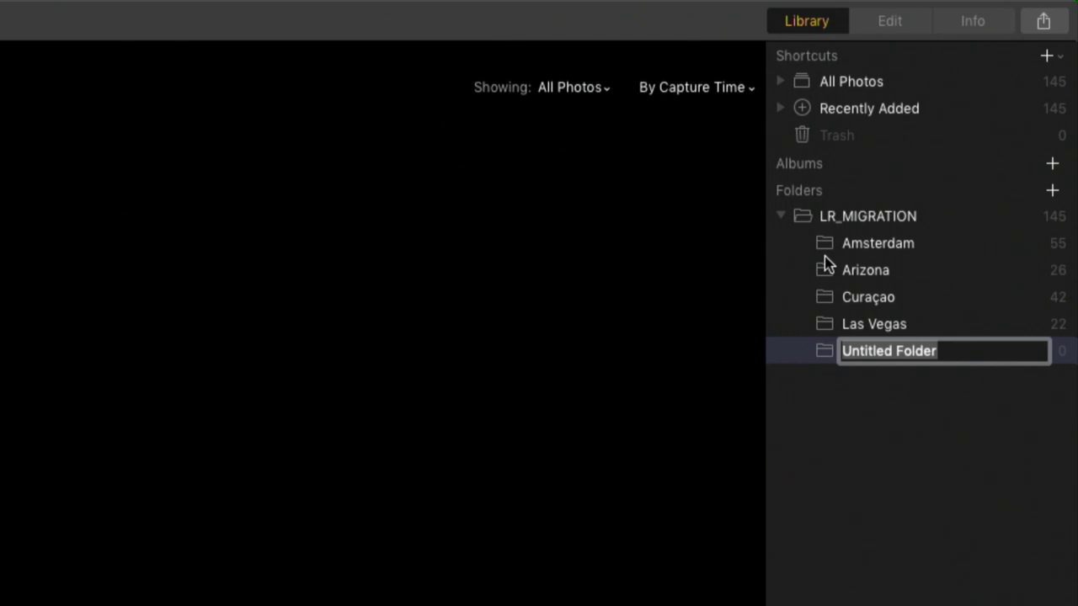
{"action": "type", "text": "New"}
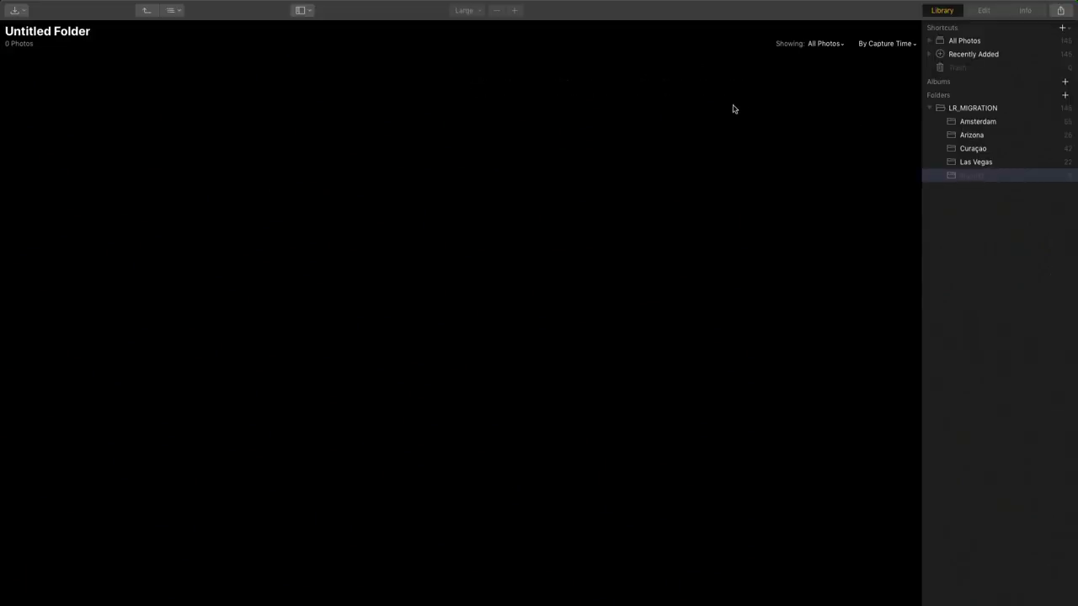
- Start an image import from the File menu and browse to the Untitled drive's DCIM folder
{"action": "mouse_move", "coordinate": [283, 2]}
{"action": "left_click", "coordinate": [86, 6]}
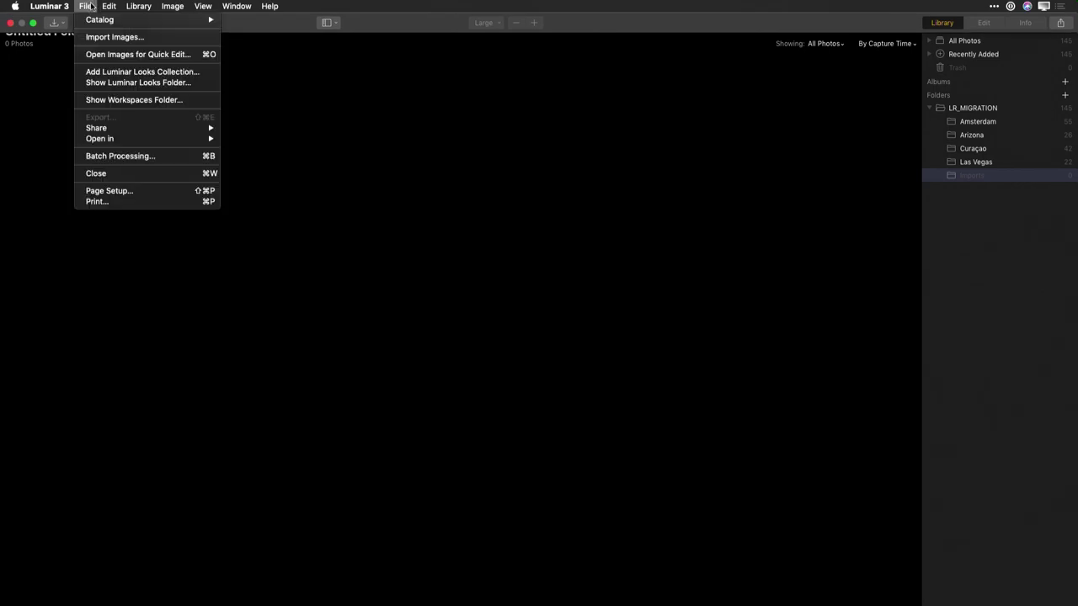
{"action": "left_click", "coordinate": [91, 36]}
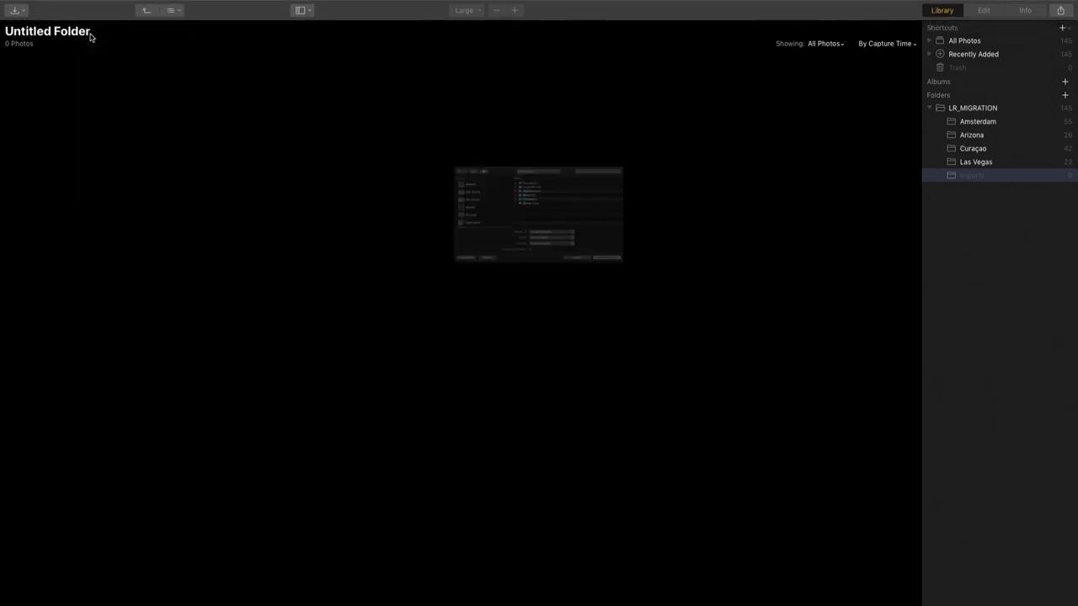
{"action": "scroll", "coordinate": [390, 200], "scroll_direction": "down", "scroll_amount": 3}
{"action": "scroll", "coordinate": [390, 202], "scroll_direction": "down", "scroll_amount": 3}
{"action": "left_click", "coordinate": [390, 205]}
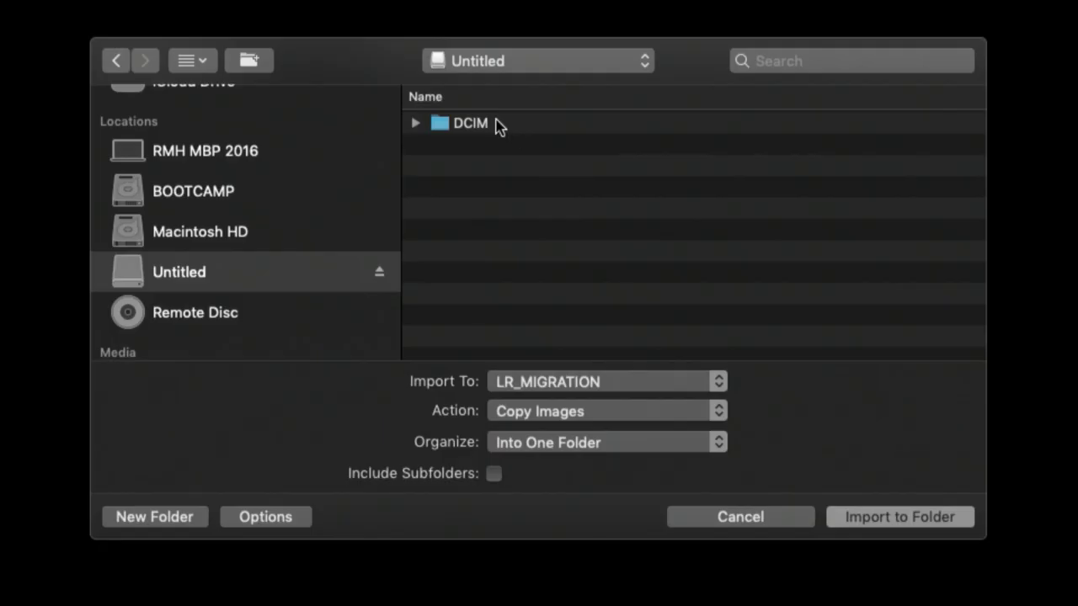
{"action": "double_click", "coordinate": [518, 133]}
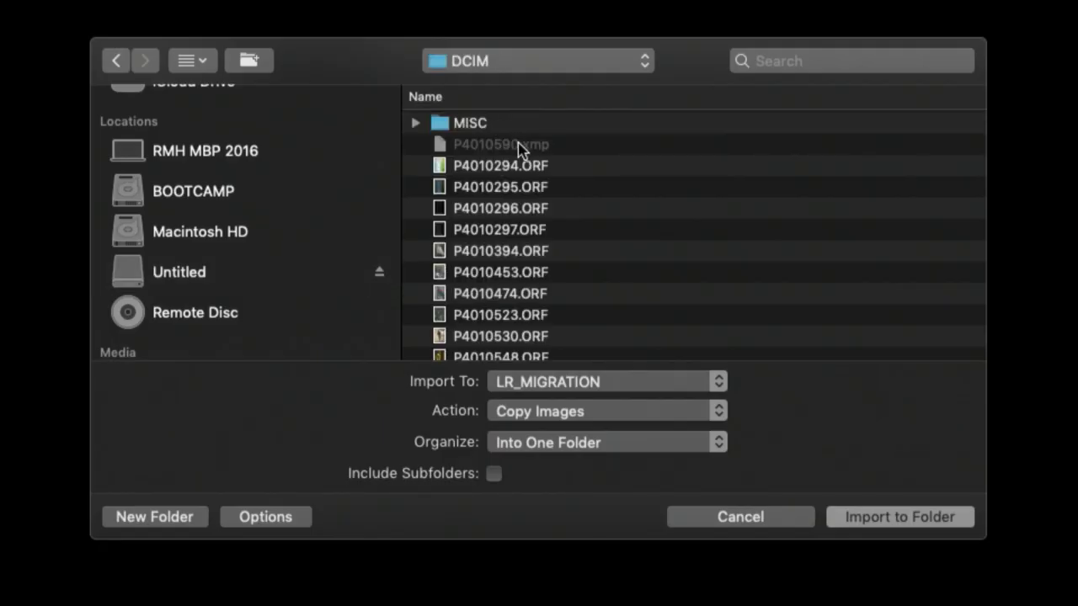
- Import into Imports with Copy Images and Year/Month/Day organization
{"action": "left_click", "coordinate": [570, 389]}
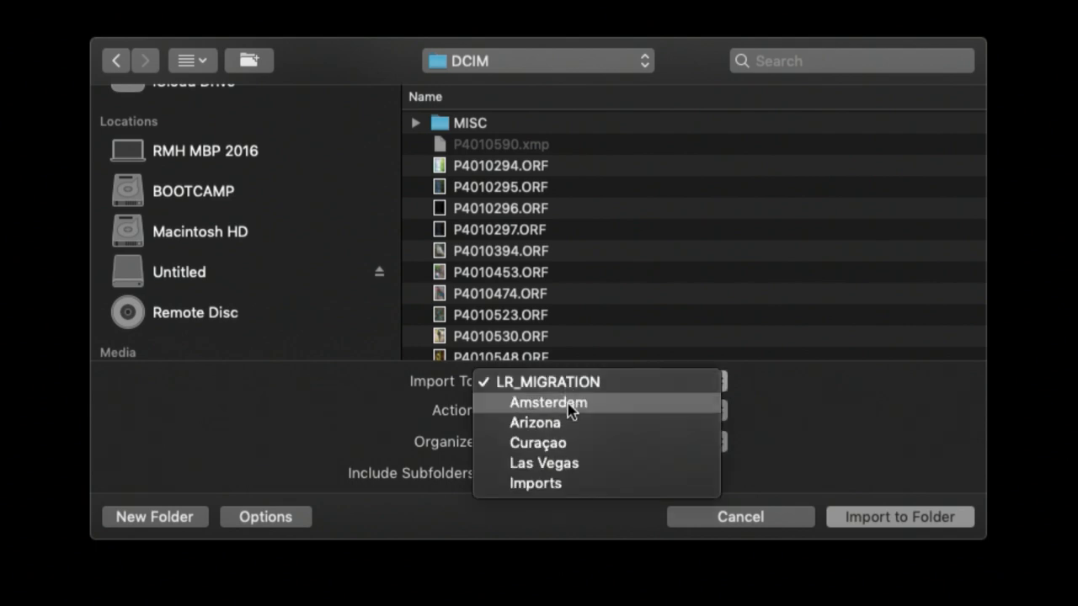
{"action": "left_click", "coordinate": [573, 486]}
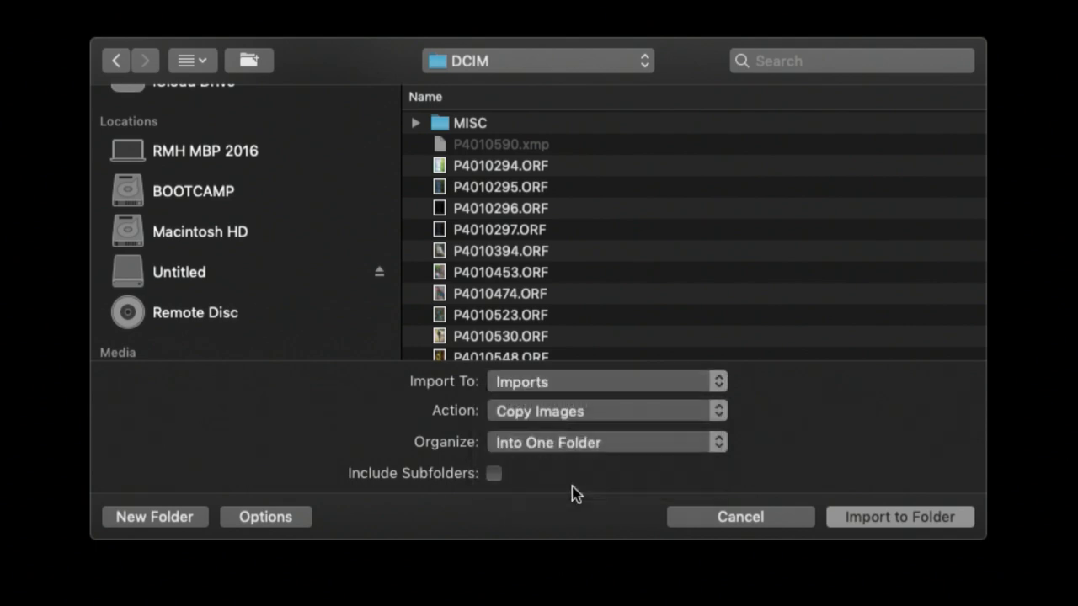
{"action": "left_click", "coordinate": [581, 413]}
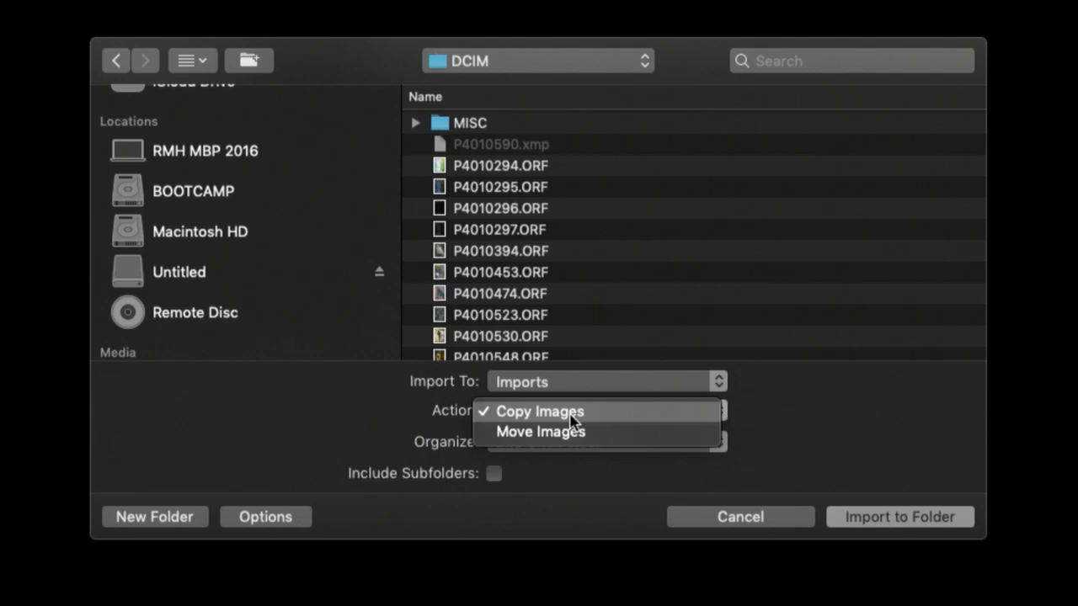
{"action": "left_click", "coordinate": [783, 396]}
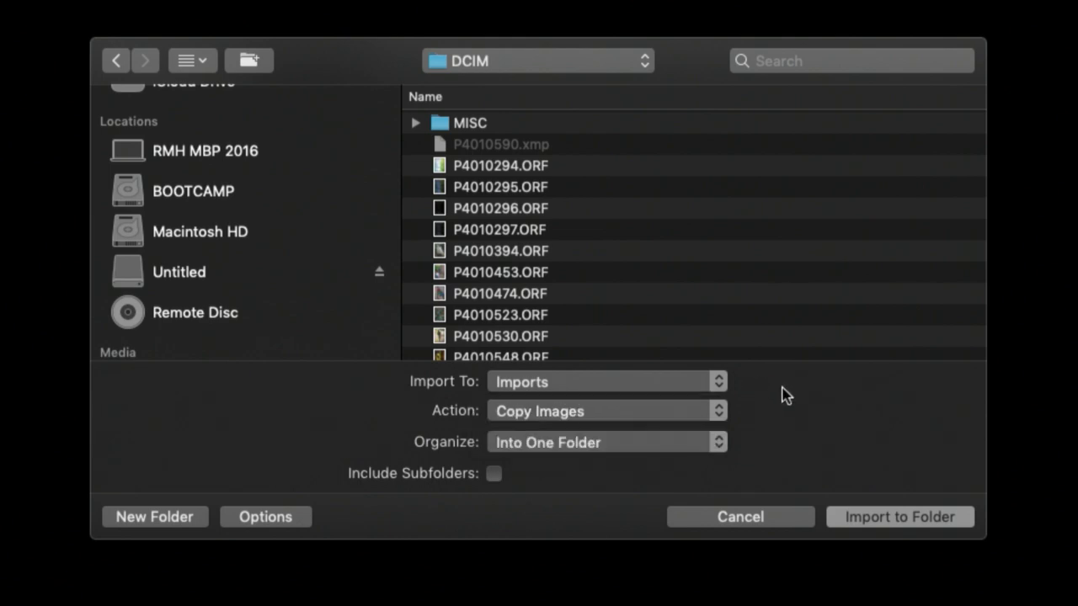
{"action": "left_click", "coordinate": [672, 445]}
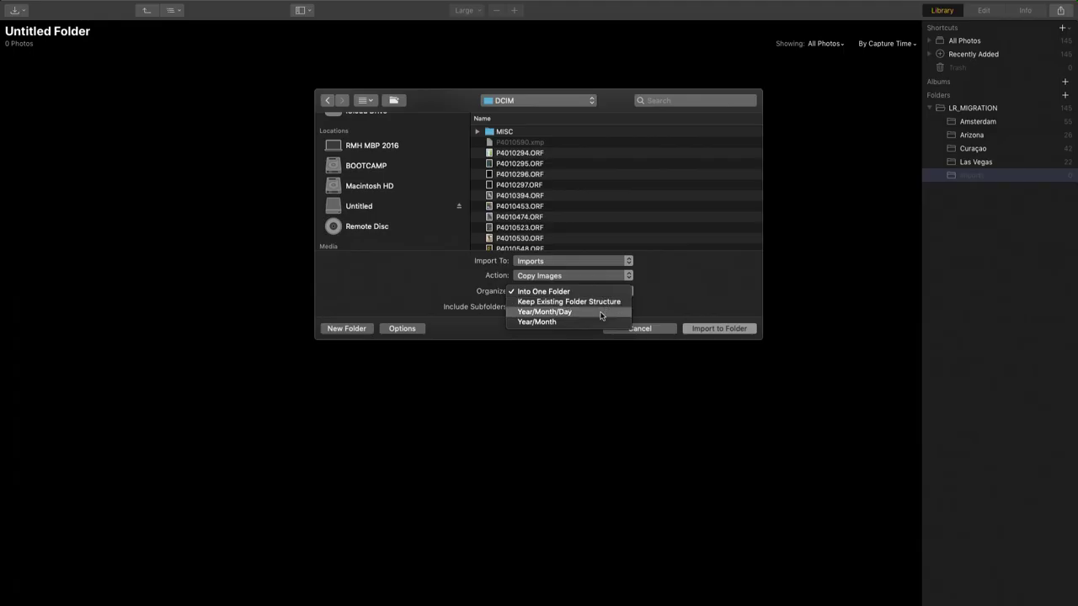
{"action": "left_click", "coordinate": [600, 315]}
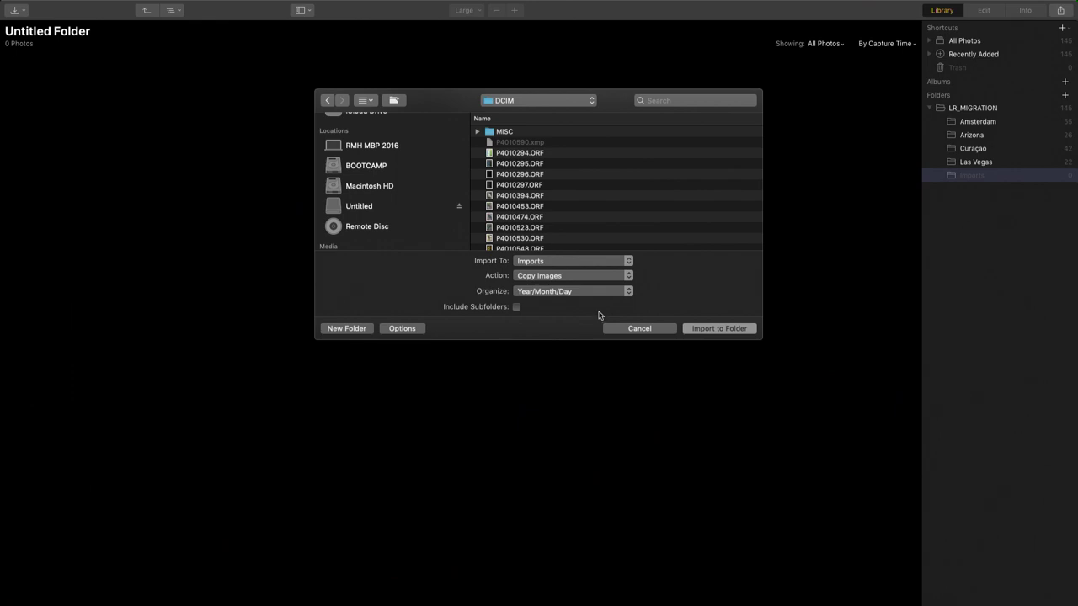
{"action": "scroll", "coordinate": [654, 193], "scroll_direction": "down", "scroll_amount": 5}
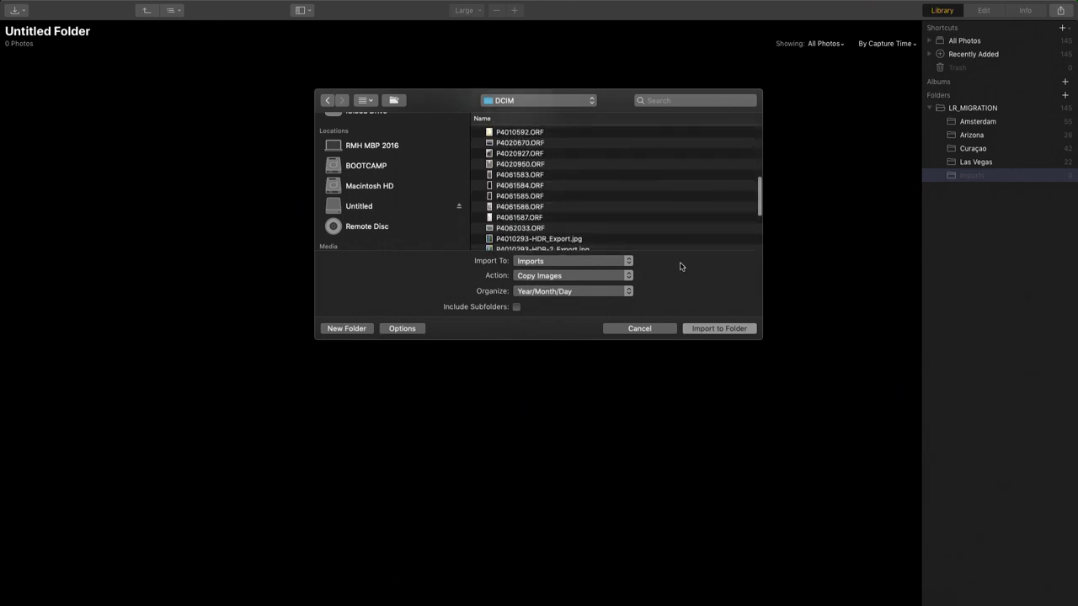
{"action": "left_click", "coordinate": [702, 330]}
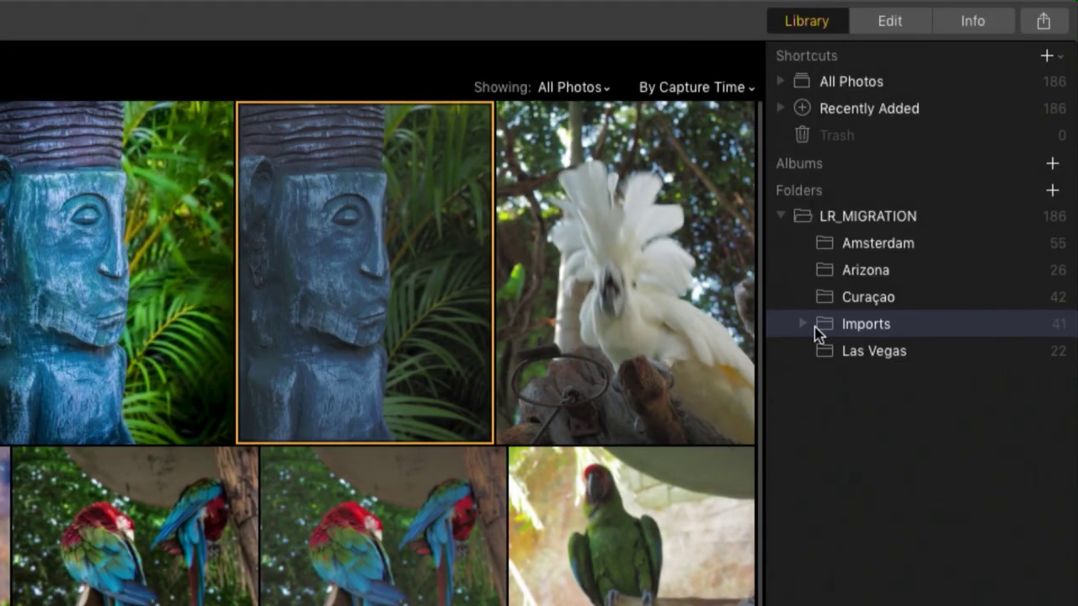
- Expand Imports > 2015 > 04 and view the photos in subfolders 01, 02, 05 and 06
{"action": "left_click", "coordinate": [804, 326]}
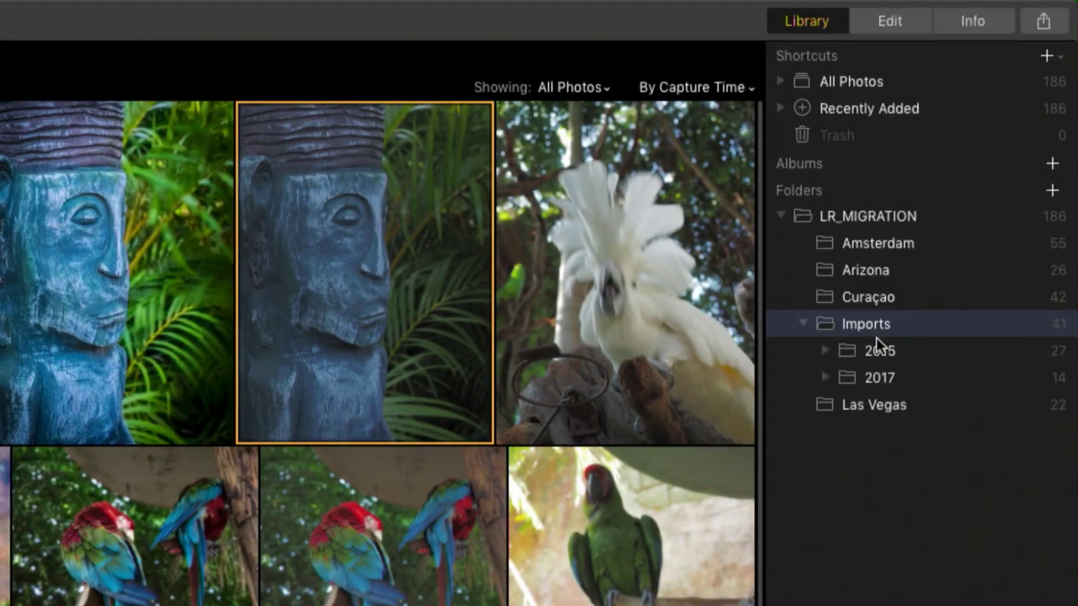
{"action": "left_click", "coordinate": [826, 351]}
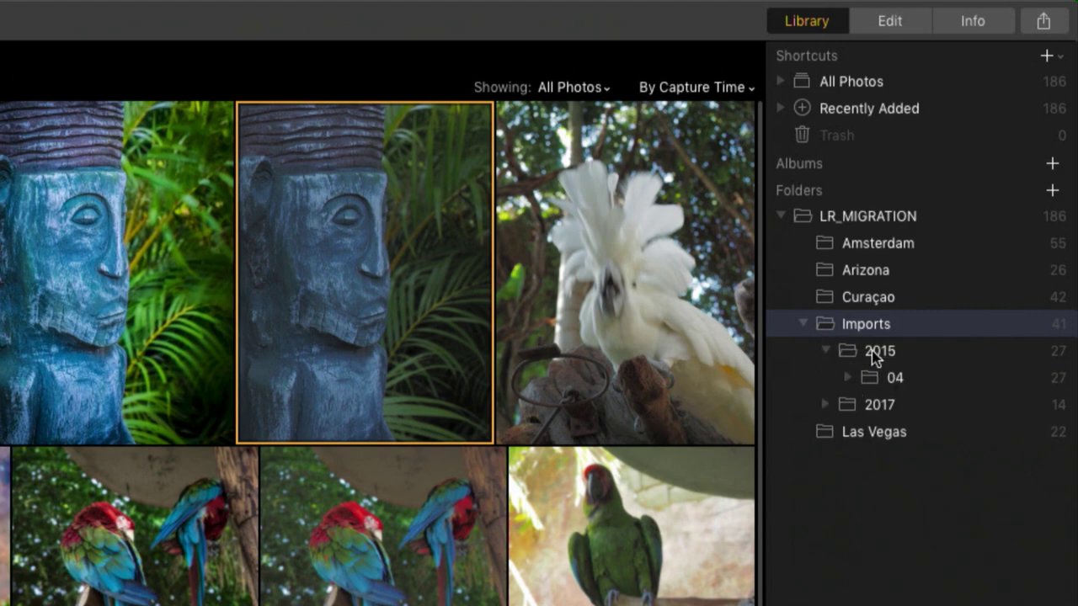
{"action": "left_click", "coordinate": [874, 352]}
{"action": "left_click", "coordinate": [851, 379]}
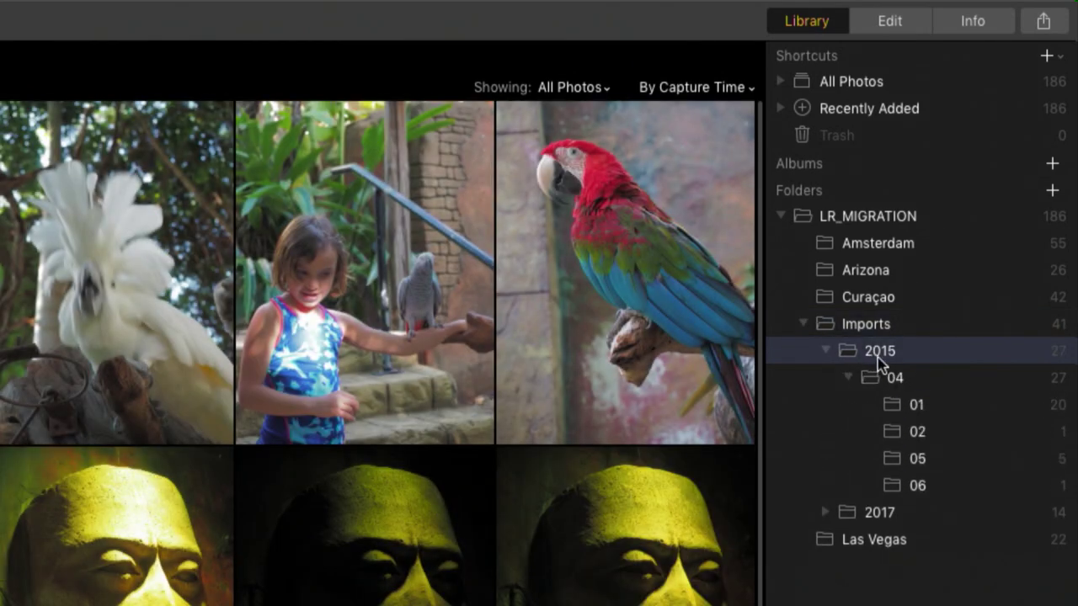
{"action": "left_click", "coordinate": [917, 407]}
{"action": "left_click", "coordinate": [916, 432]}
{"action": "left_click", "coordinate": [918, 464]}
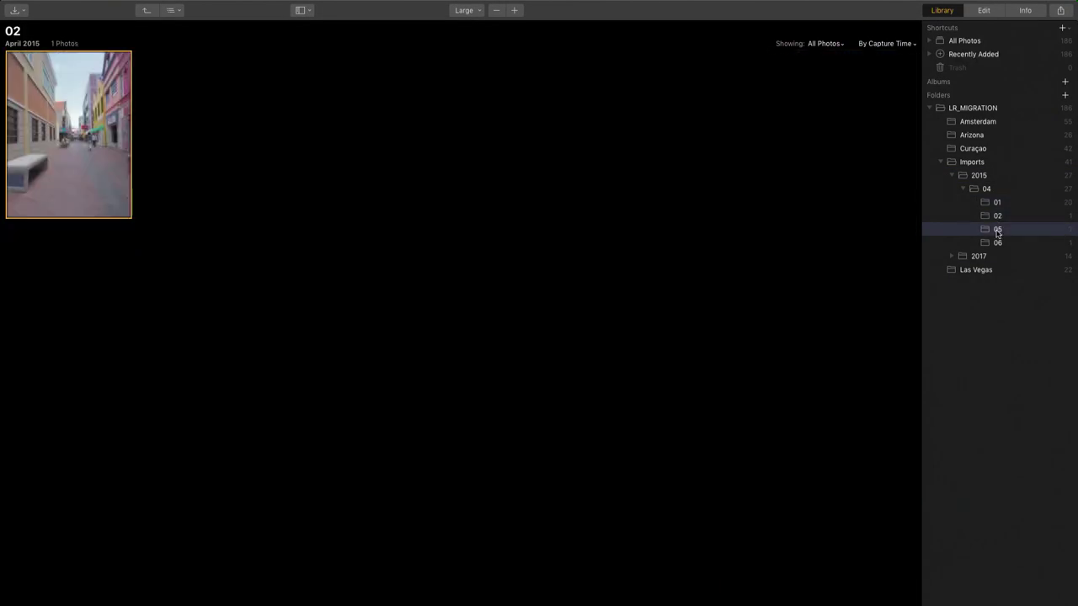
{"action": "left_click", "coordinate": [999, 243]}
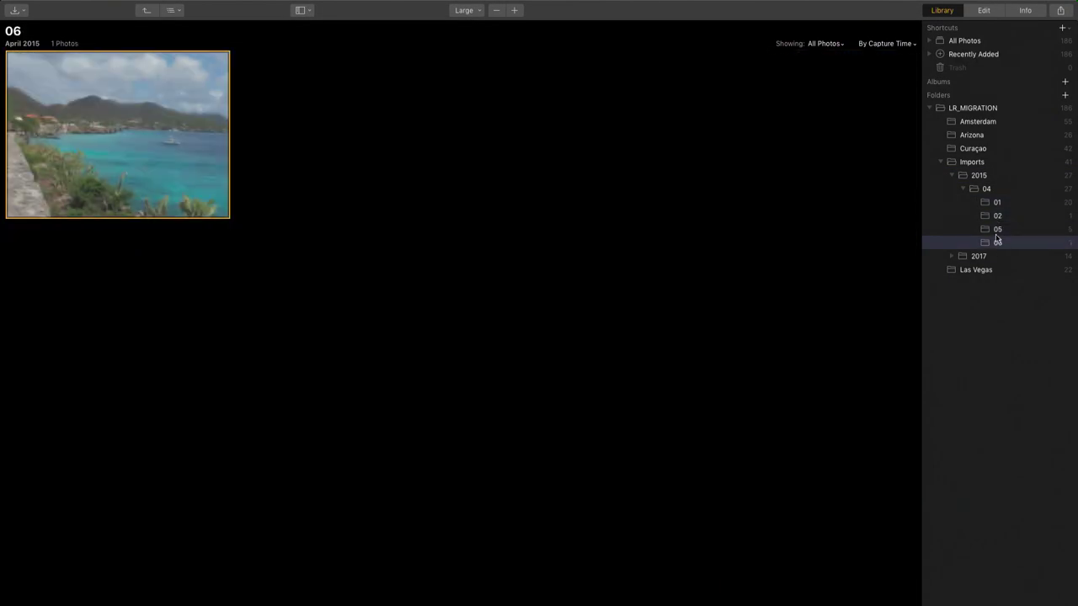
{"action": "left_click", "coordinate": [995, 232]}
{"action": "left_click", "coordinate": [997, 216]}
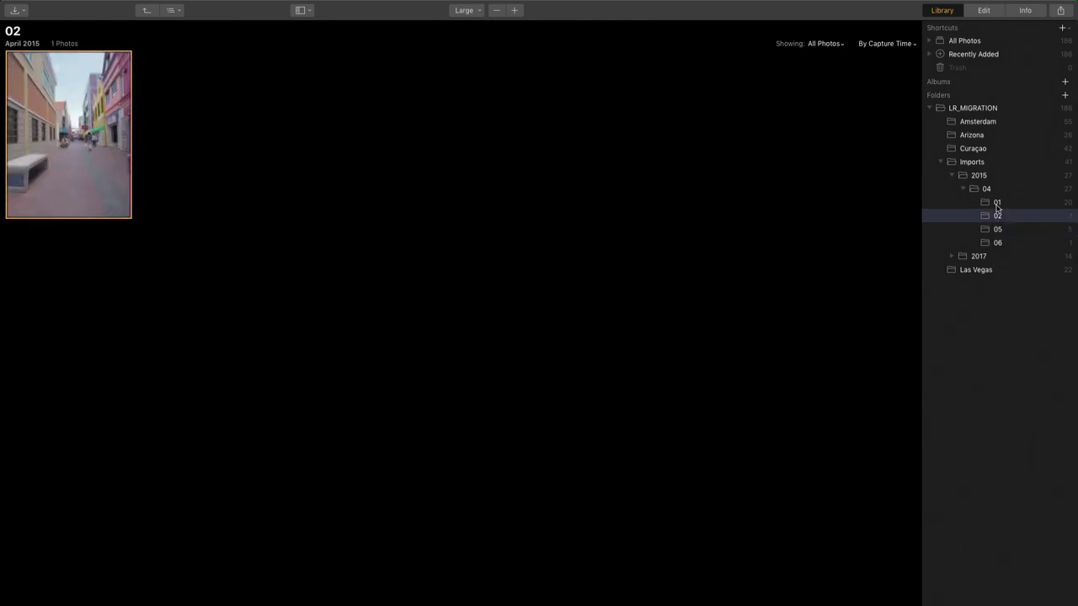
{"action": "left_click", "coordinate": [997, 204]}
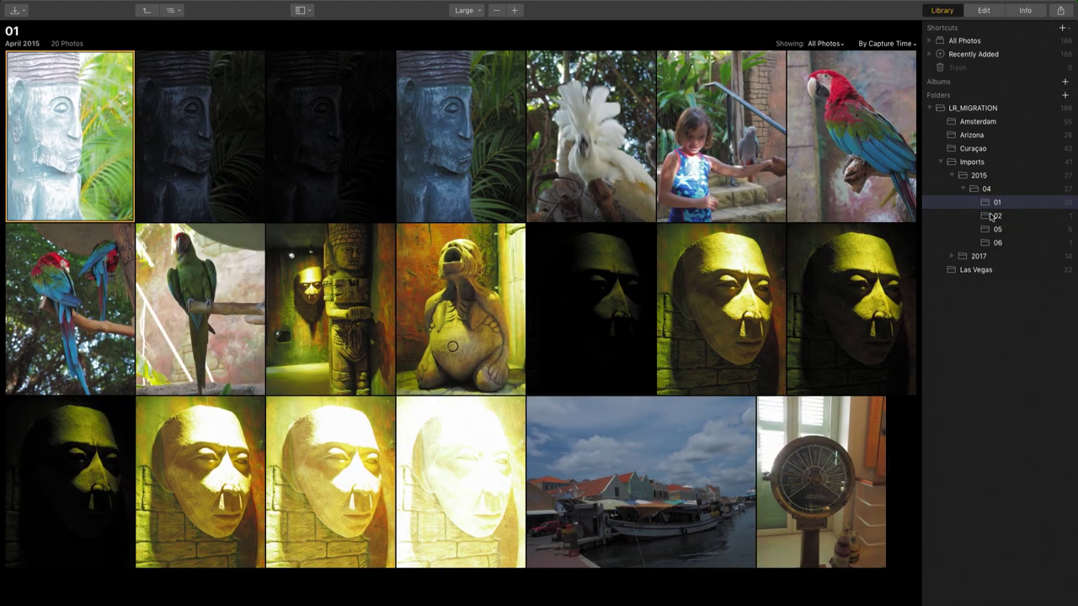
- View the 2017 > 11 photos, then show all 41 Imports photos and reveal Imports in Finder
{"action": "left_click", "coordinate": [979, 257]}
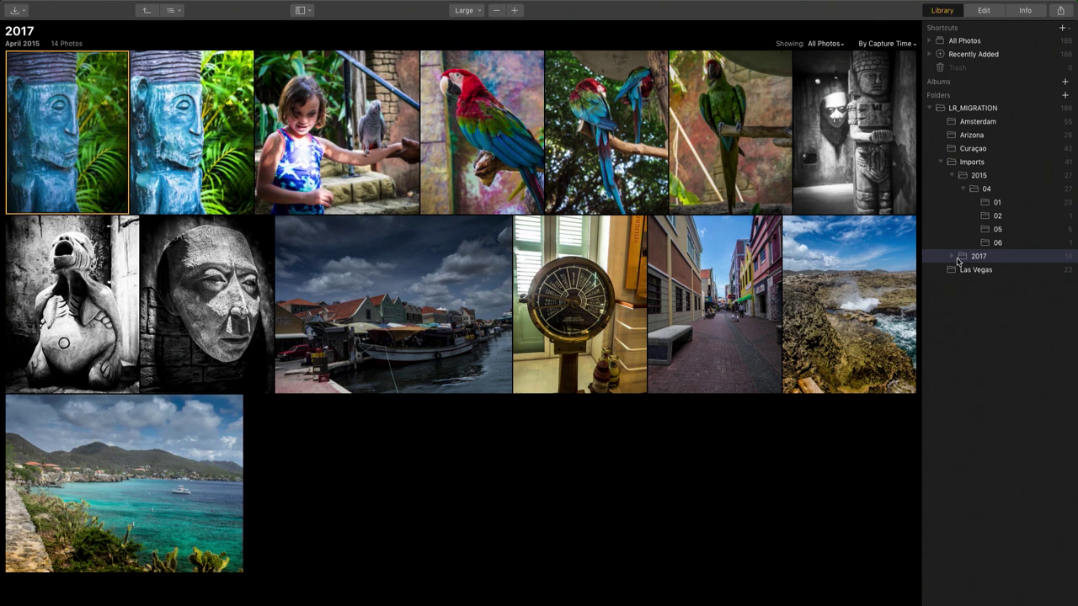
{"action": "left_click", "coordinate": [949, 258]}
{"action": "left_click", "coordinate": [964, 269]}
{"action": "left_click", "coordinate": [986, 270]}
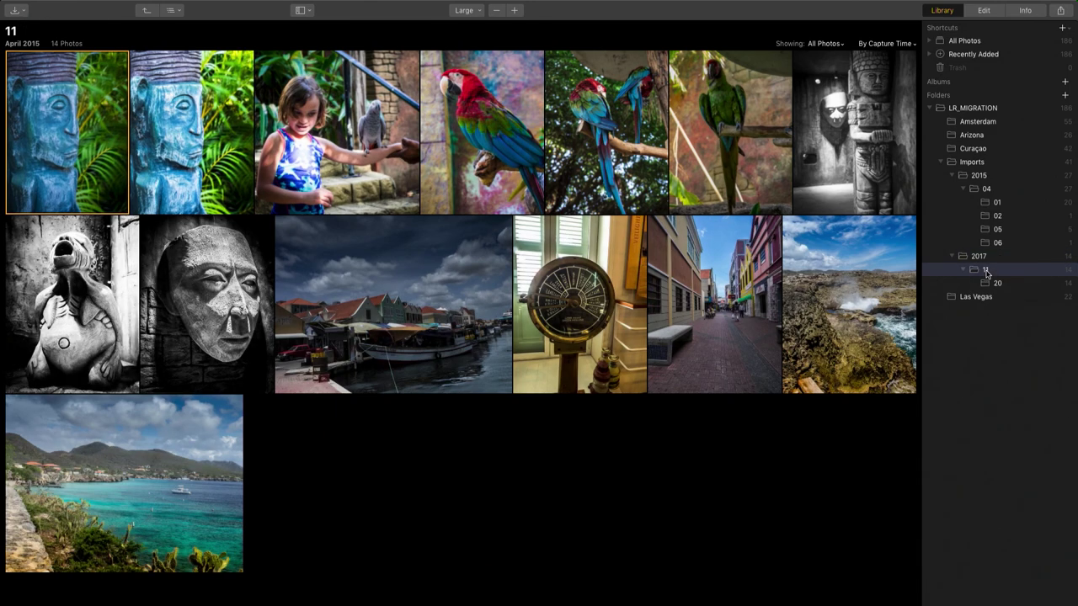
{"action": "left_click", "coordinate": [954, 256]}
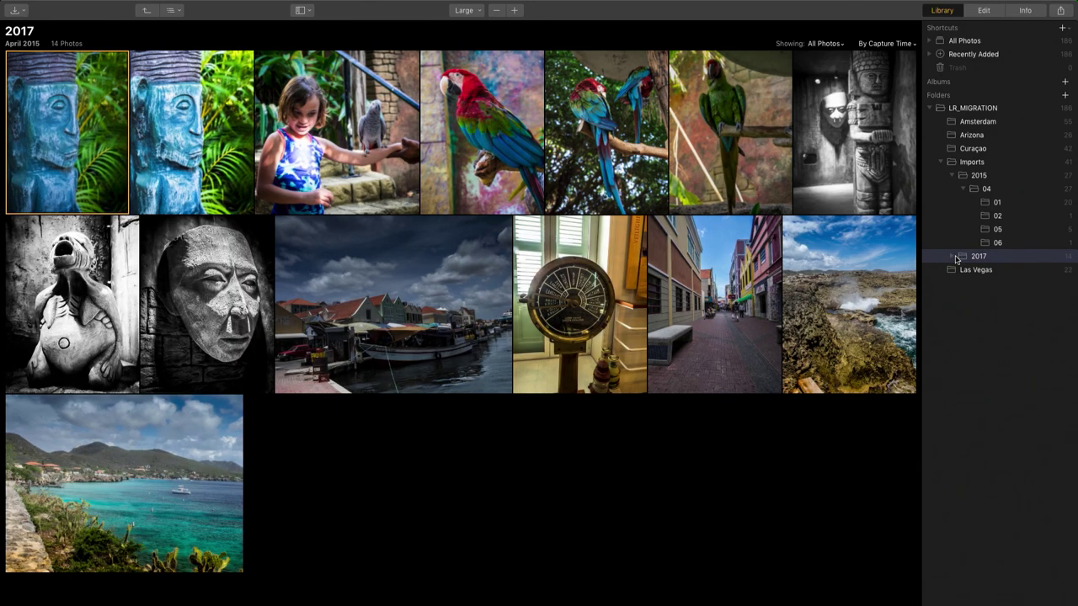
{"action": "left_click", "coordinate": [942, 162]}
{"action": "right_click", "coordinate": [969, 164]}
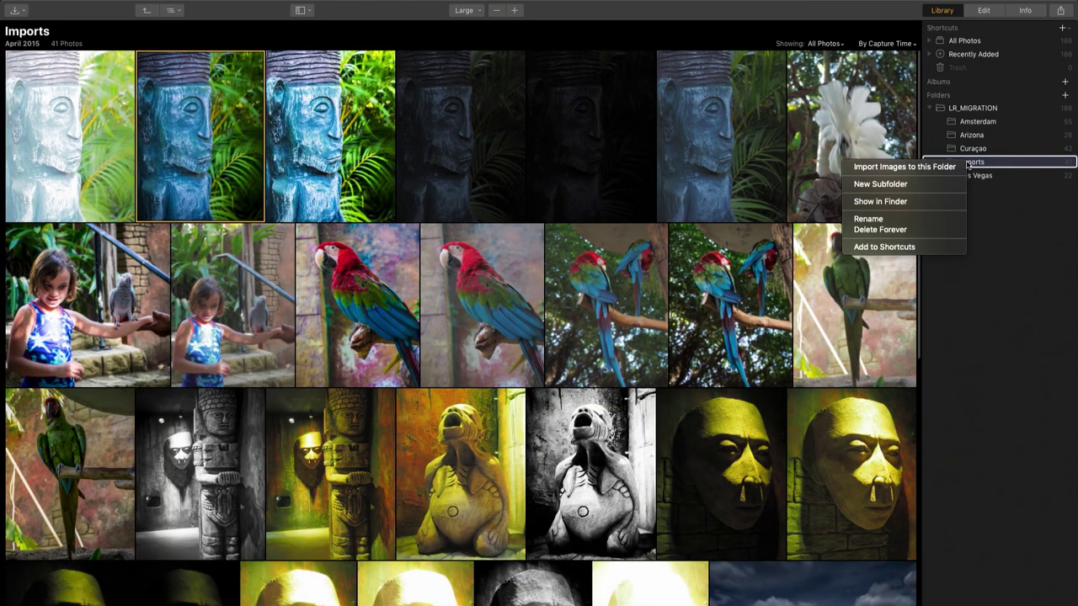
{"action": "left_click", "coordinate": [952, 203]}
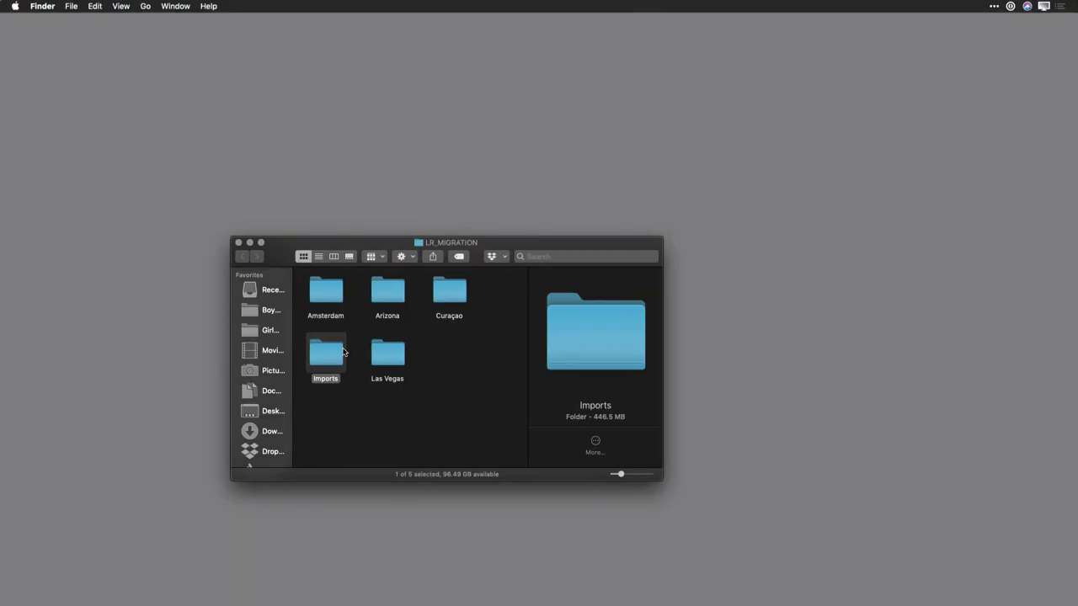
- In Finder, move the 2017 folder inside Imports to the Trash and return to Luminar 3
{"action": "double_click", "coordinate": [329, 357]}
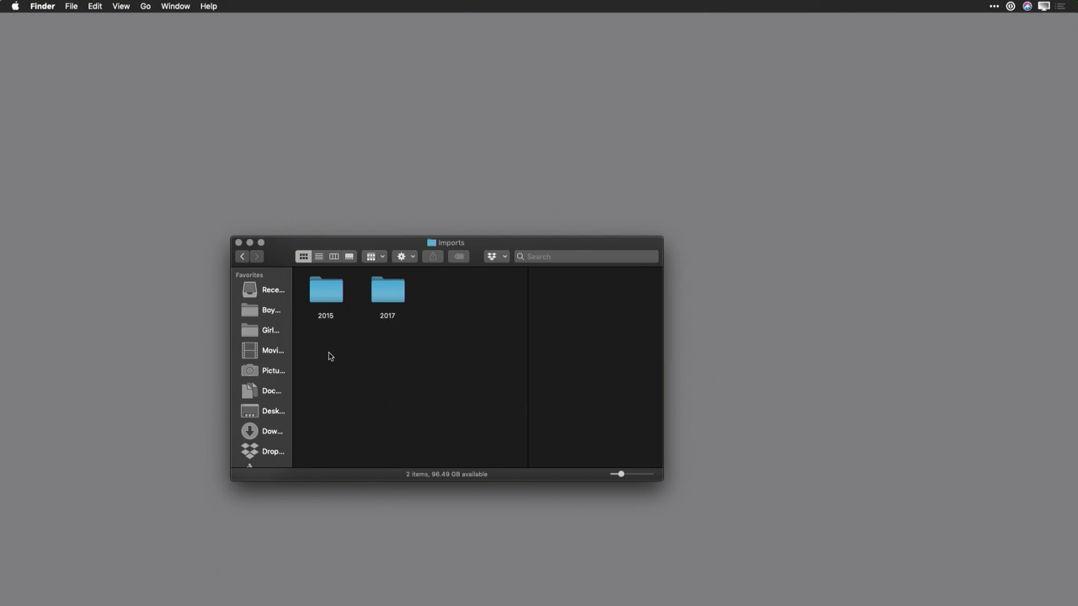
{"action": "left_click", "coordinate": [380, 295]}
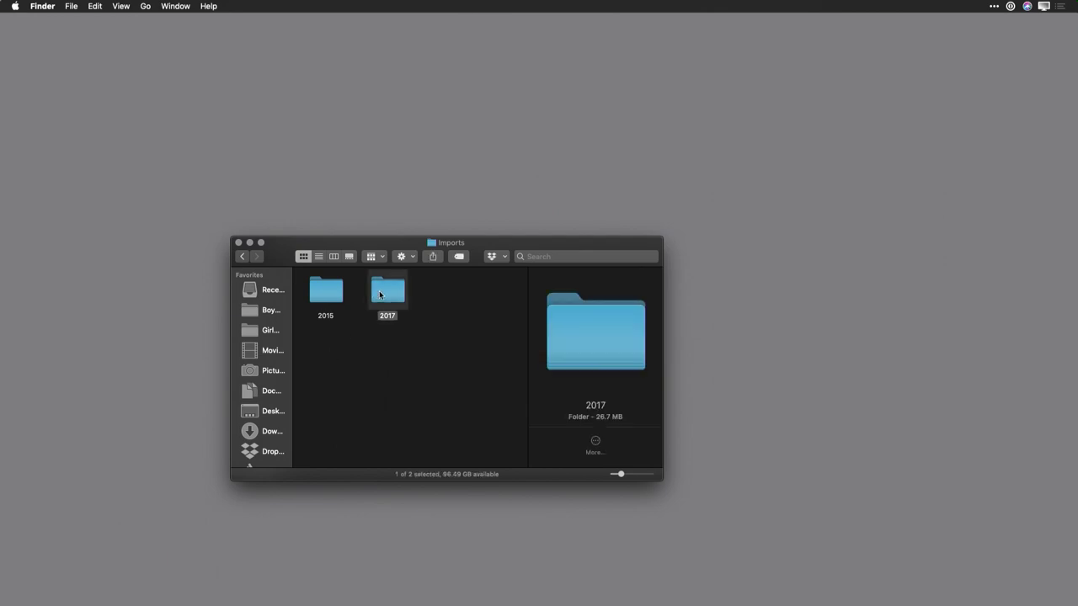
{"action": "key", "text": "super+BackSpace"}
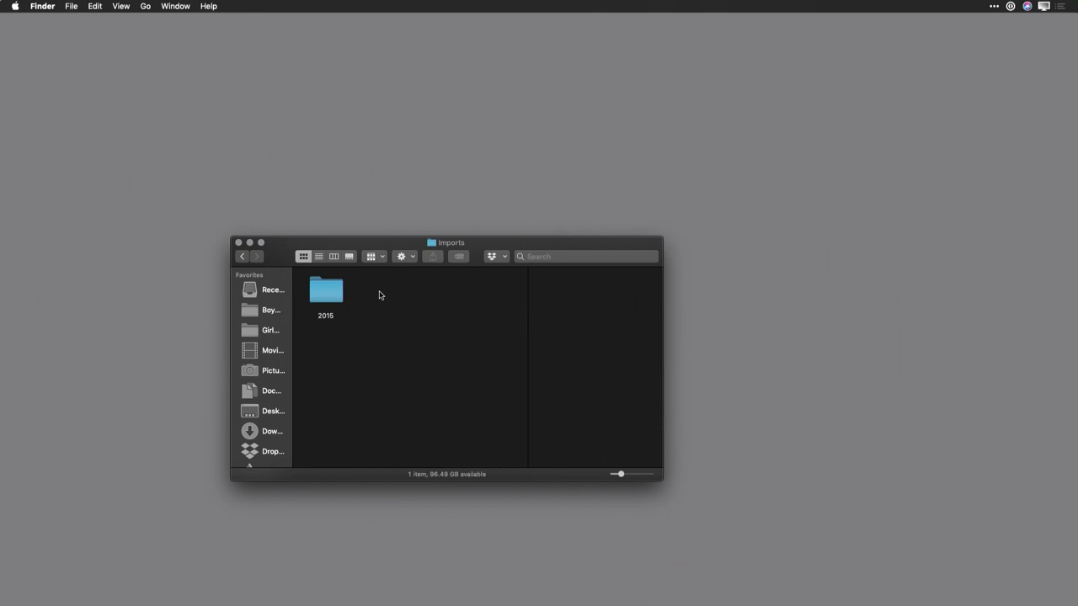
{"action": "key", "text": "super+Tab"}
{"action": "key", "text": "super+Tab"}
{"action": "key", "text": "super+Tab"}
{"action": "key", "text": "super+Tab"}
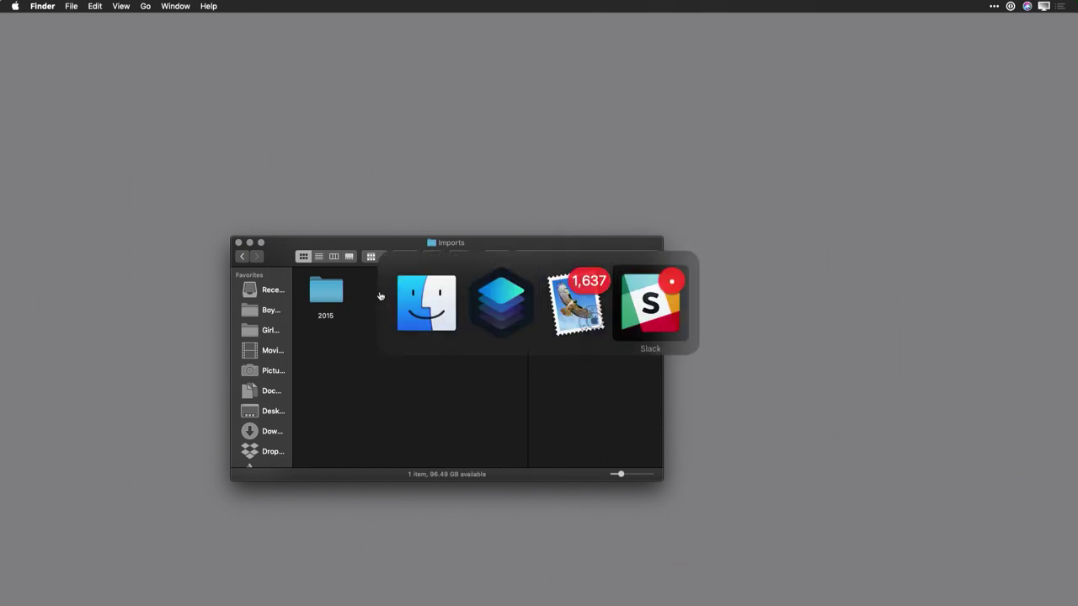
{"action": "key", "text": "super+Tab"}
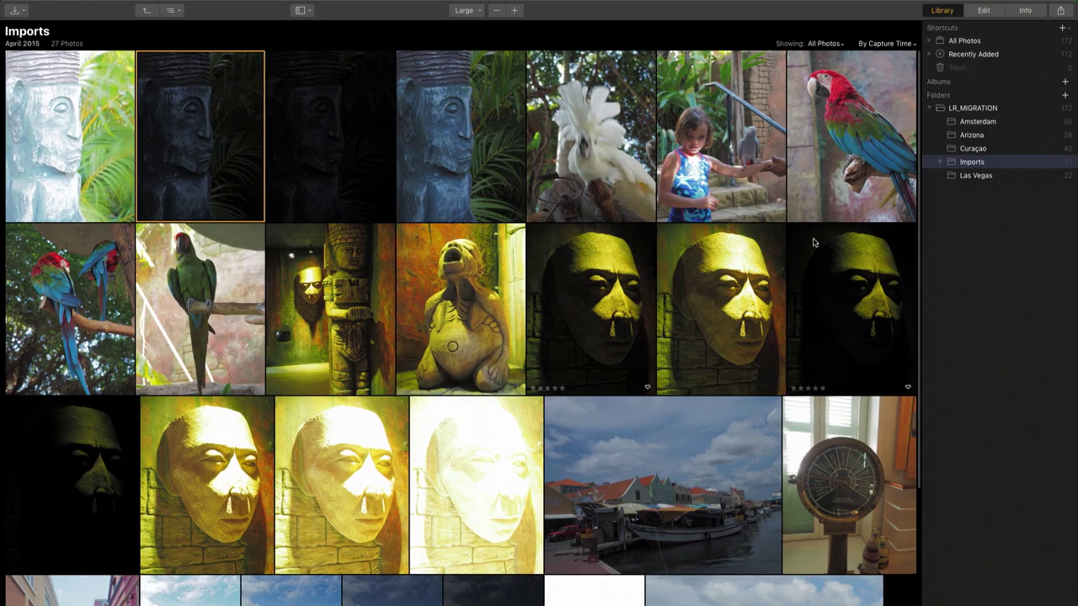
{"action": "left_click", "coordinate": [939, 162]}
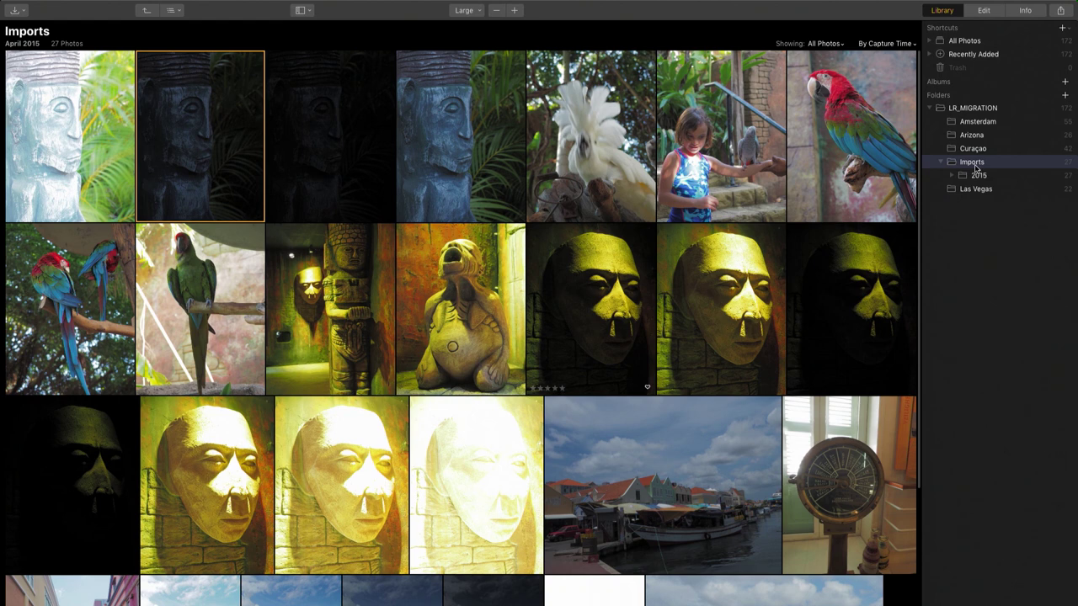
{"action": "right_click", "coordinate": [975, 167]}
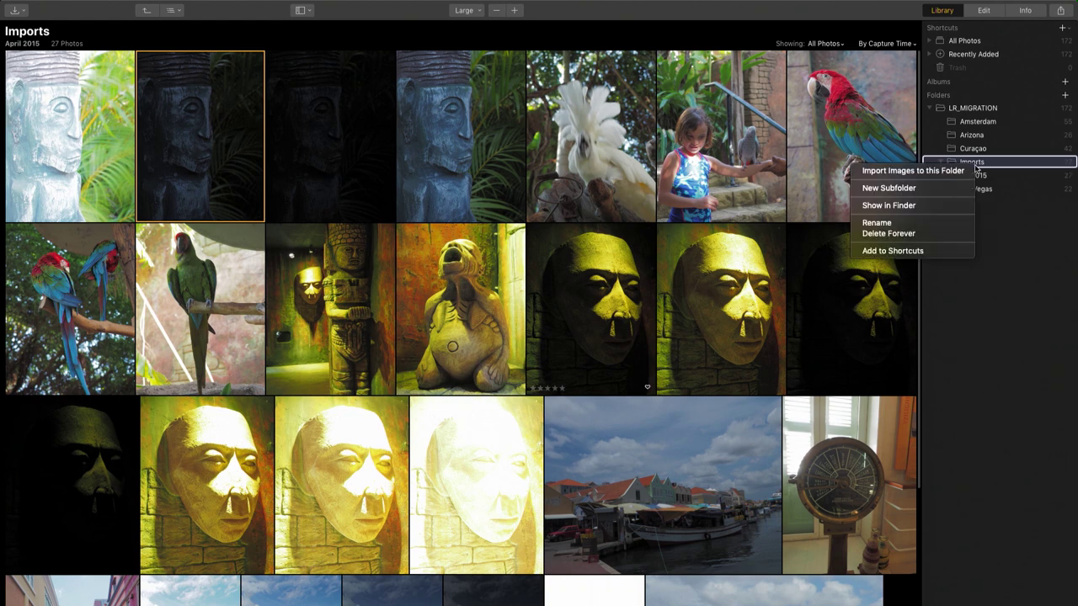
{"action": "key", "text": "Down"}
{"action": "key", "text": "Down"}
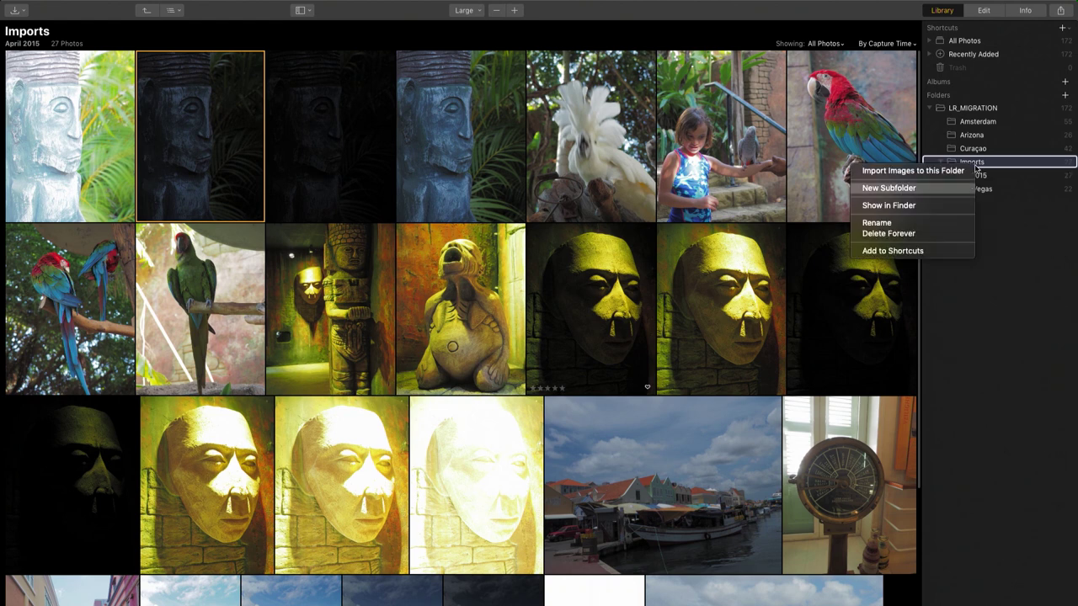
{"action": "key", "text": "Up"}
{"action": "key", "text": "Down"}
{"action": "key", "text": "Escape"}
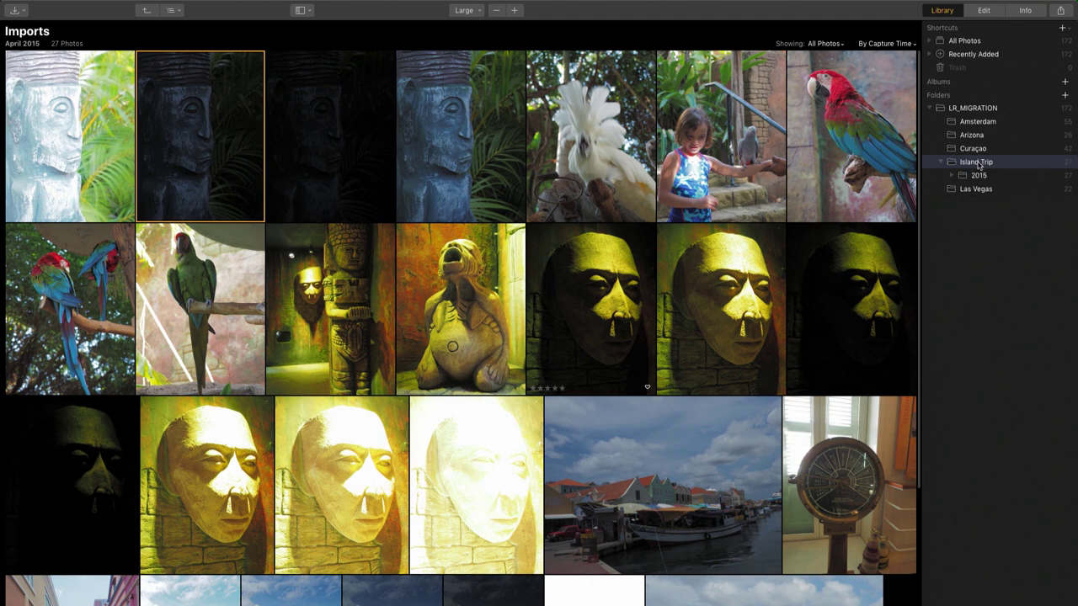
{"action": "right_click", "coordinate": [978, 165]}
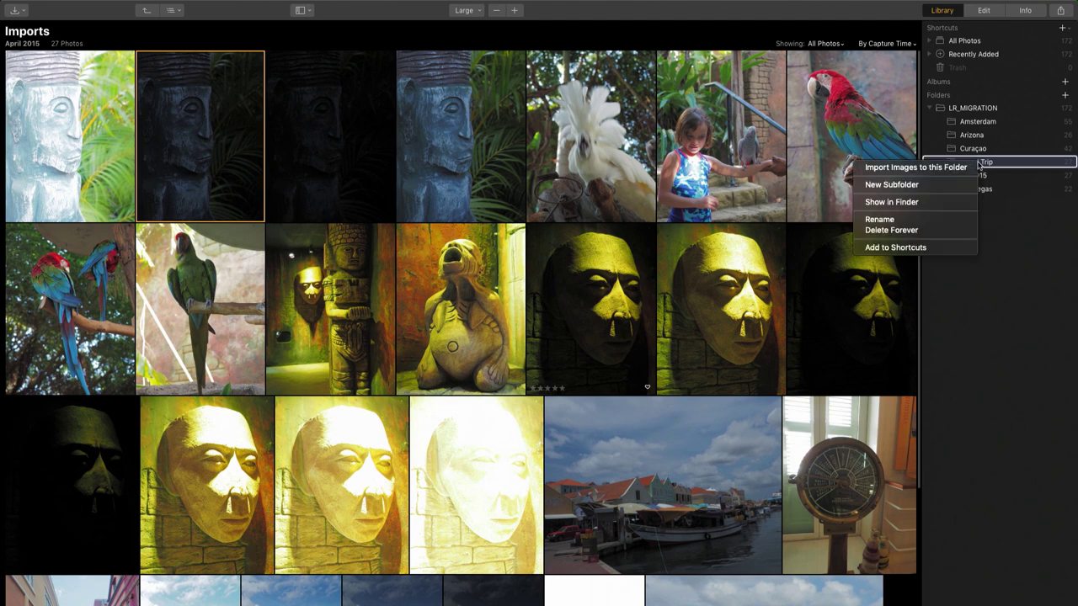
{"action": "left_click", "coordinate": [945, 204]}
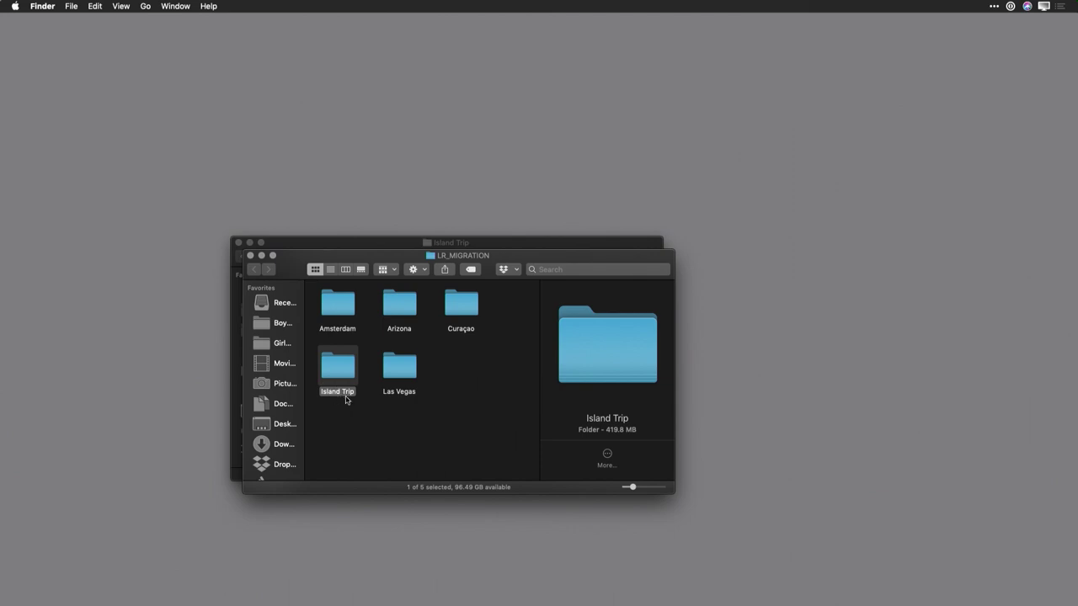
{"action": "key", "text": "super+Tab"}
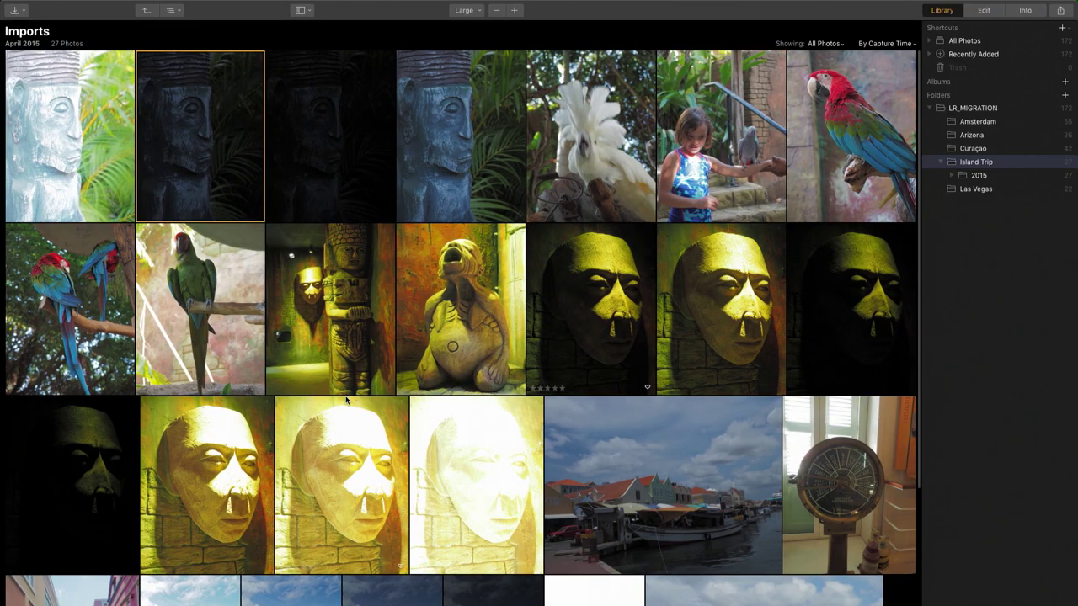
- Delete Forever the Island Trip folder, leaving LR_MIGRATION with four subfolders and 145 photos
{"action": "left_click", "coordinate": [973, 149]}
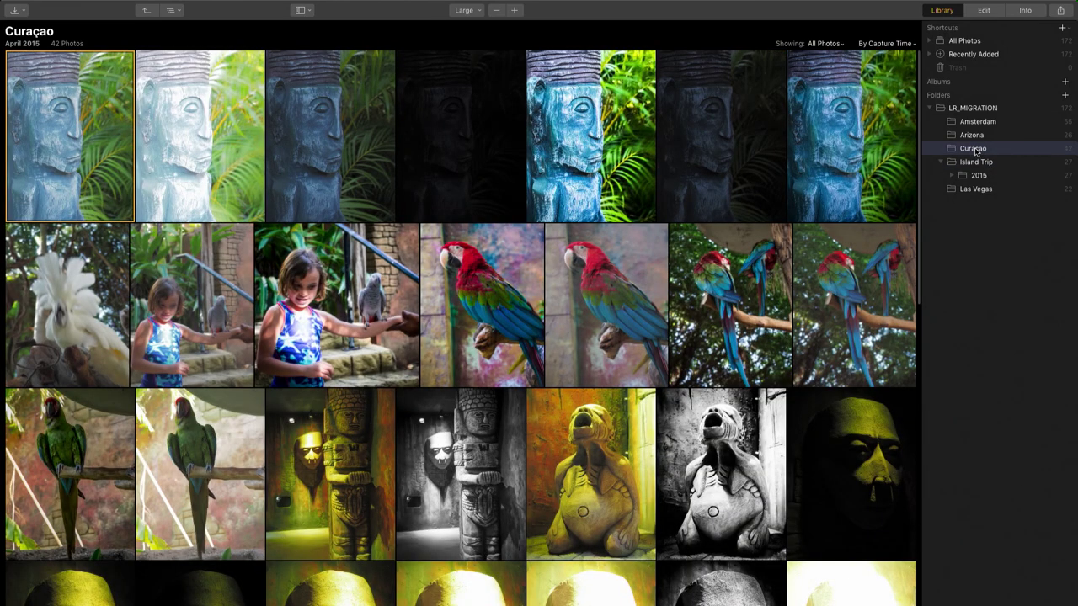
{"action": "right_click", "coordinate": [969, 167]}
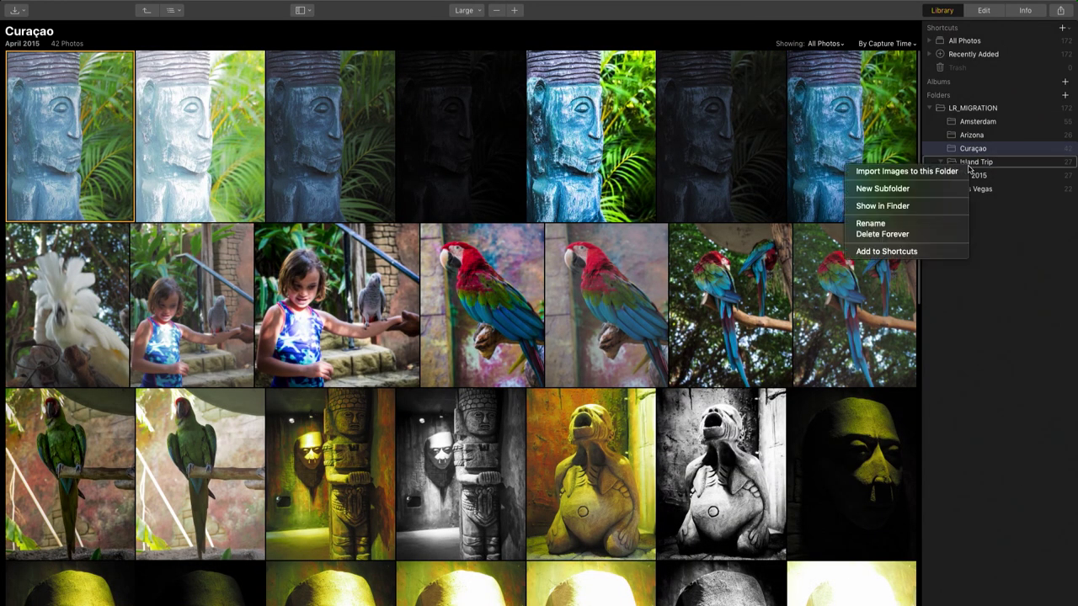
{"action": "left_click", "coordinate": [934, 235]}
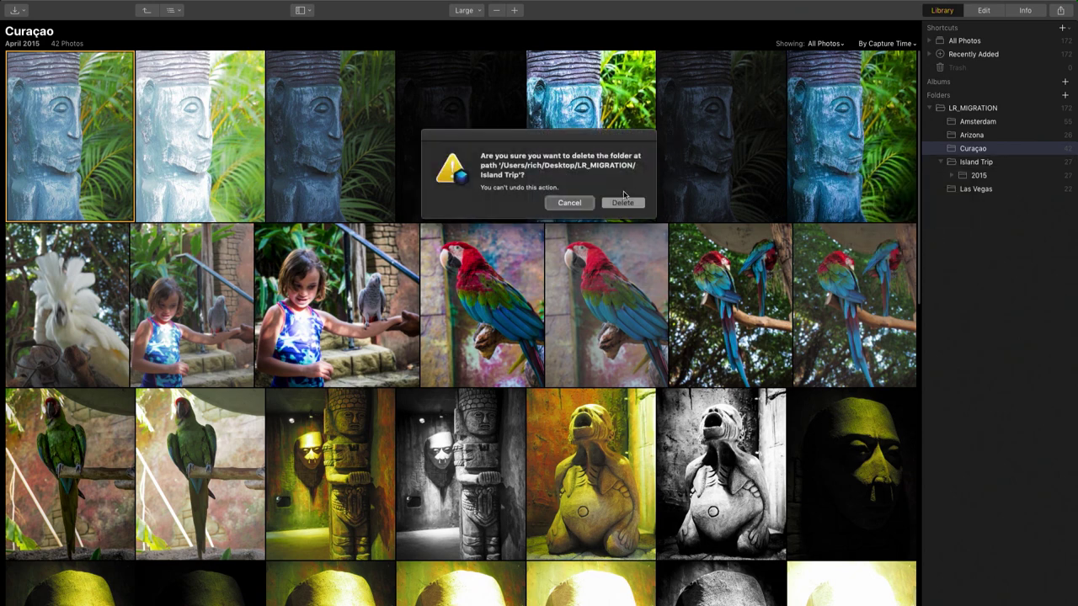
{"action": "left_click", "coordinate": [620, 203]}
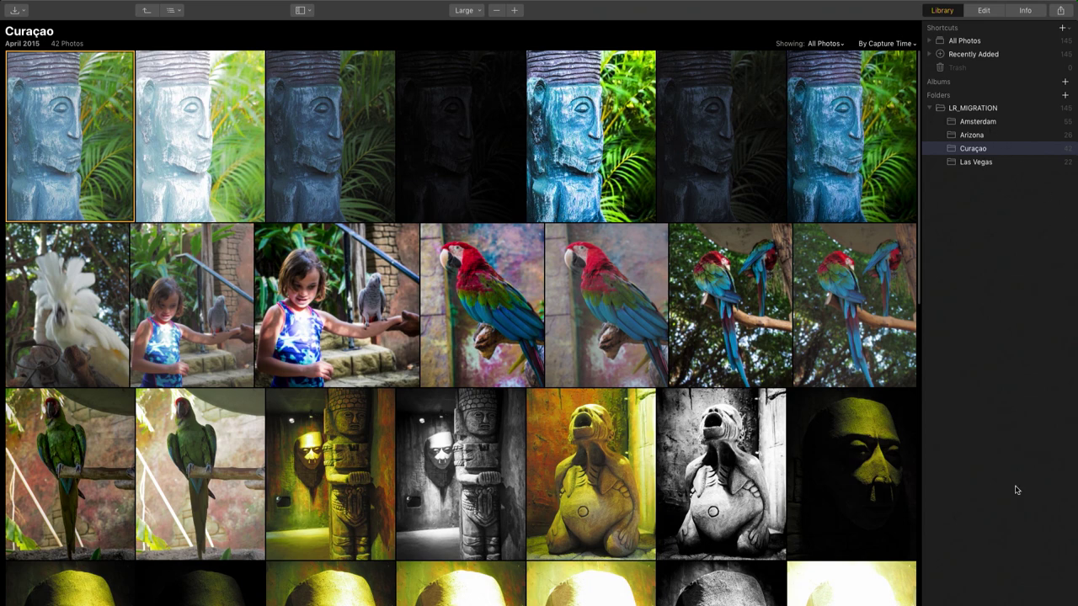
{"action": "left_click", "coordinate": [1040, 589]}
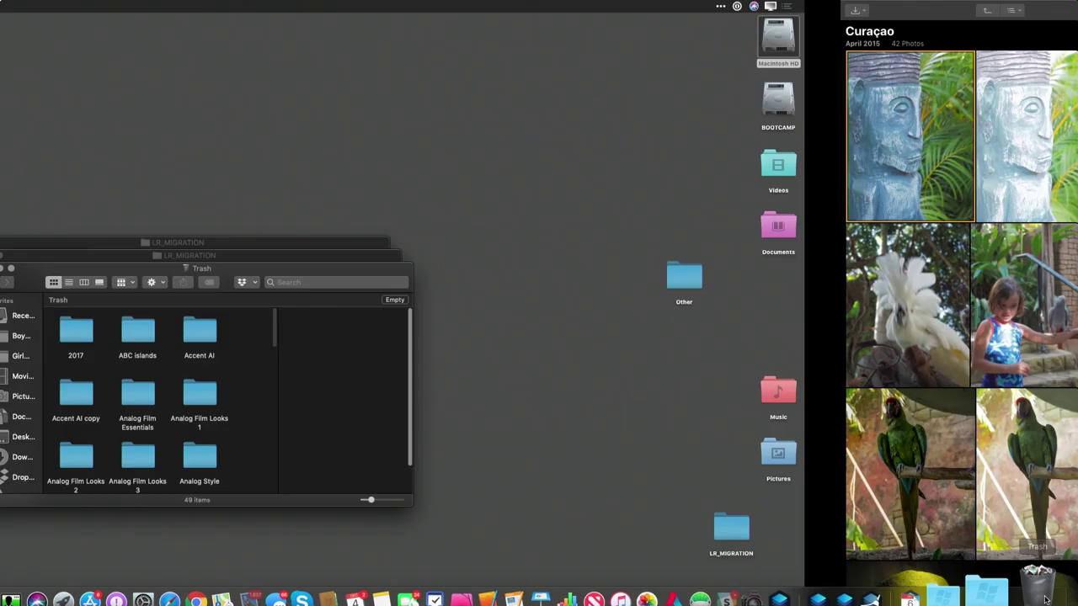
{"action": "scroll", "coordinate": [459, 413], "scroll_direction": "down", "scroll_amount": 3}
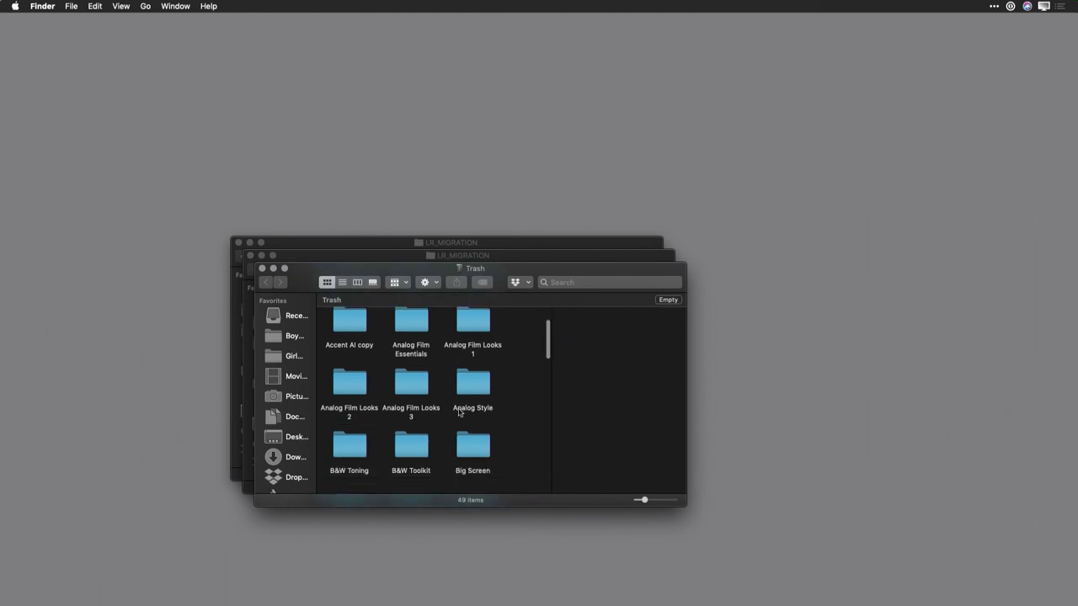
{"action": "scroll", "coordinate": [459, 412], "scroll_direction": "down", "scroll_amount": 2}
{"action": "key", "text": "super+Tab"}
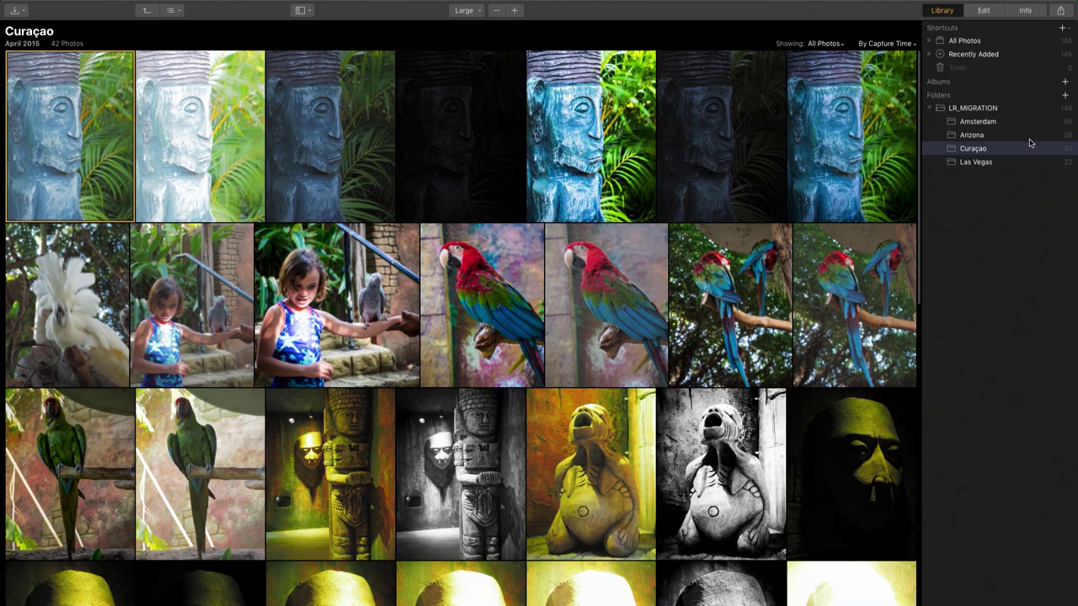
- Open the woven basket photo from the Arizona folder for editing
{"action": "left_click", "coordinate": [971, 138]}
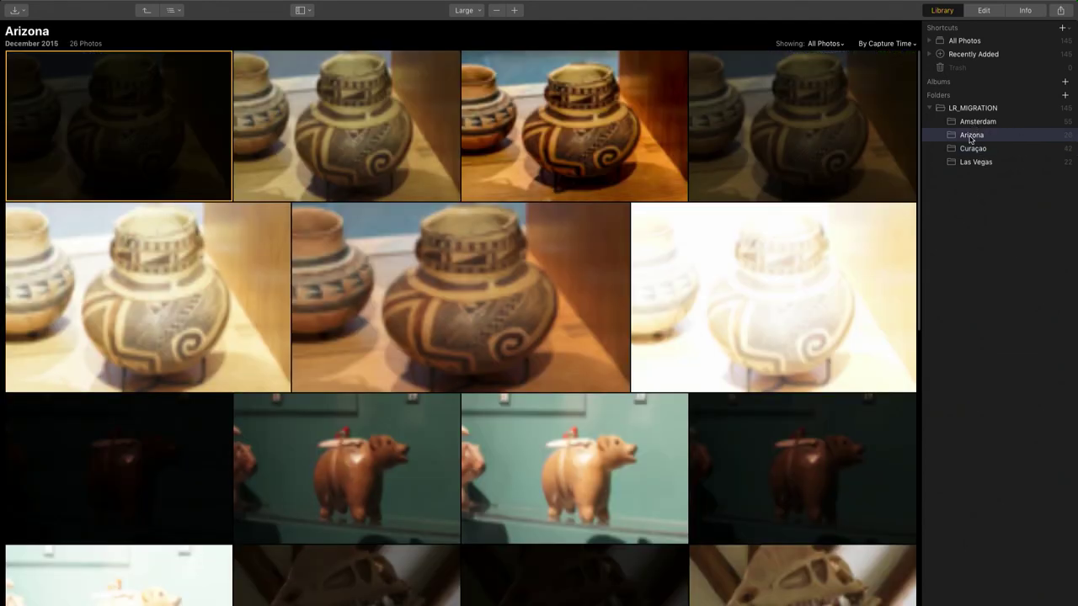
{"action": "scroll", "coordinate": [737, 331], "scroll_direction": "down", "scroll_amount": 10}
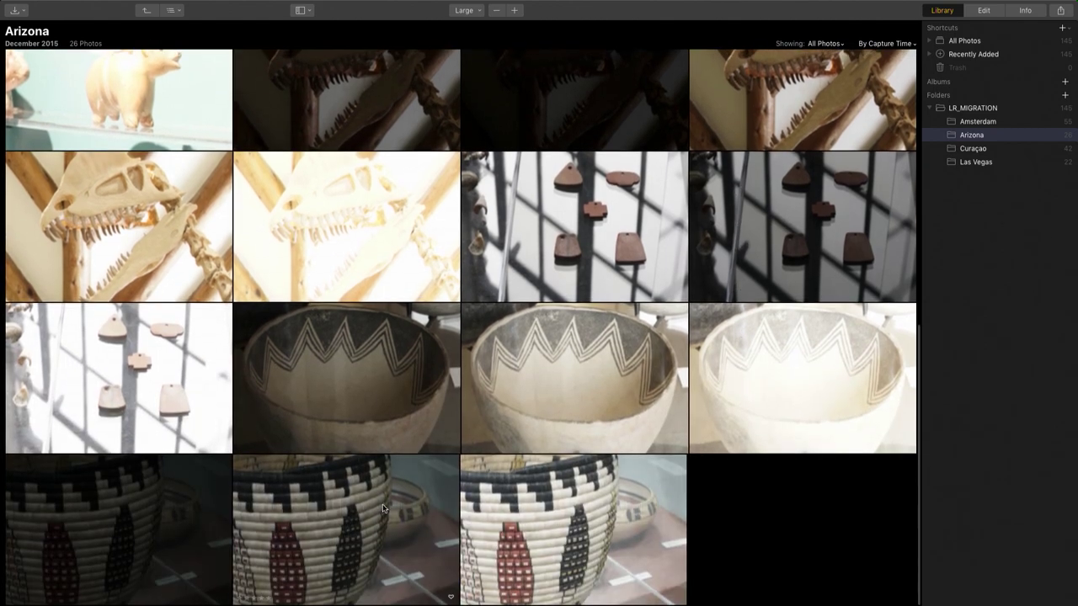
{"action": "double_click", "coordinate": [382, 509]}
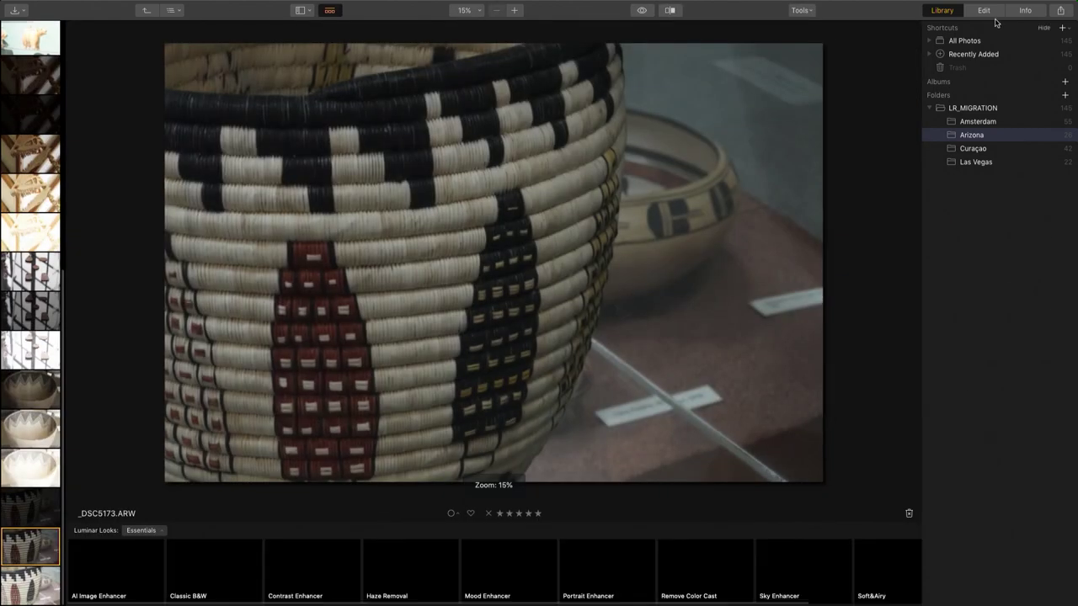
{"action": "left_click", "coordinate": [985, 11]}
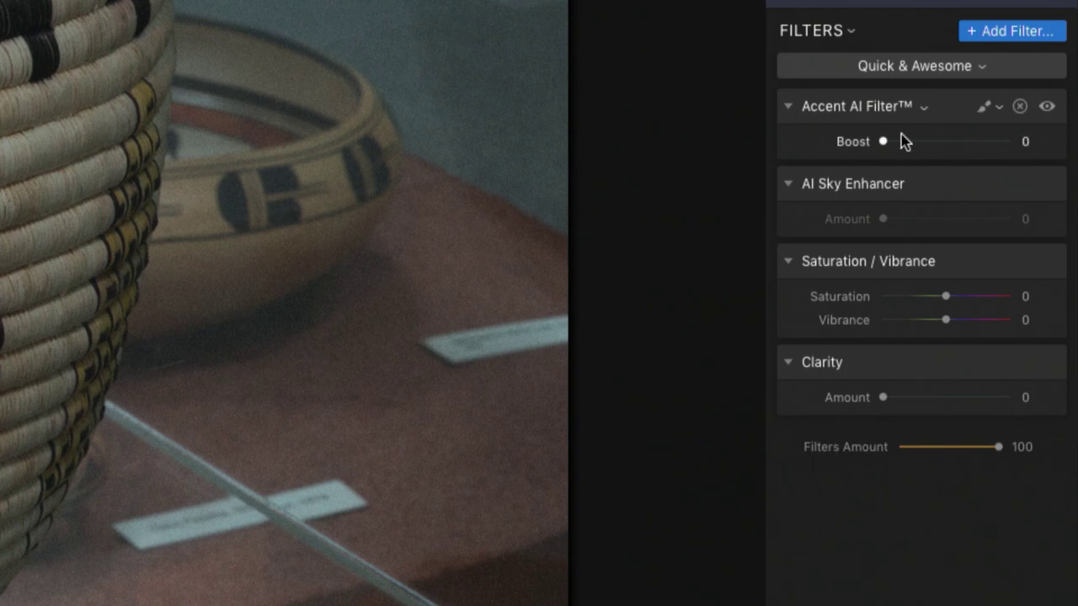
- Set Accent AI Boost to 100 and Clarity Amount to 54
{"action": "left_click_drag", "start_coordinate": [902, 141], "coordinate": [1002, 160]}
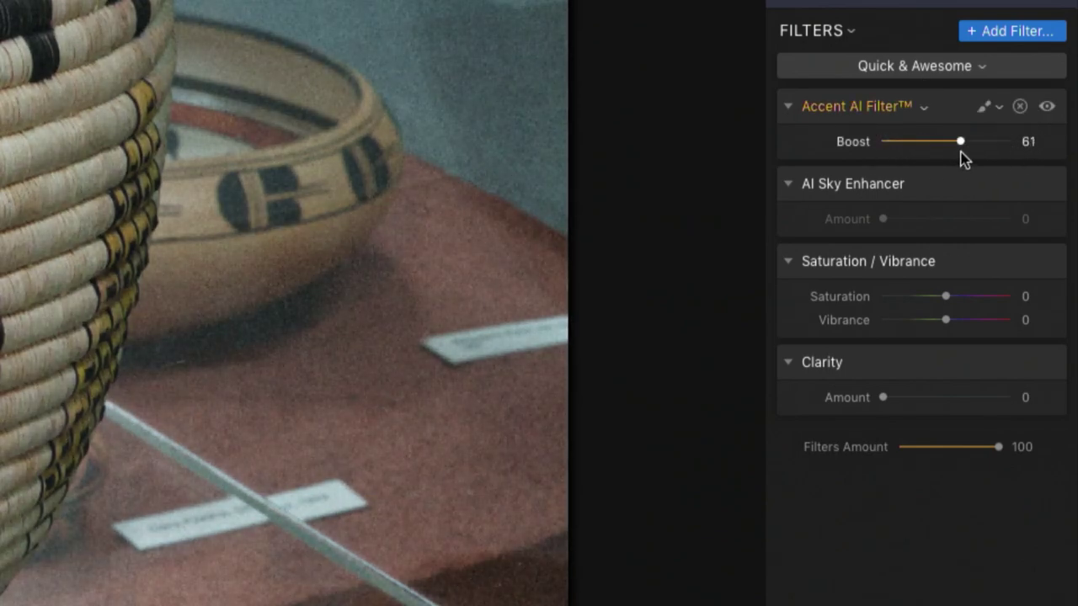
{"action": "left_click_drag", "start_coordinate": [964, 160], "coordinate": [1022, 174]}
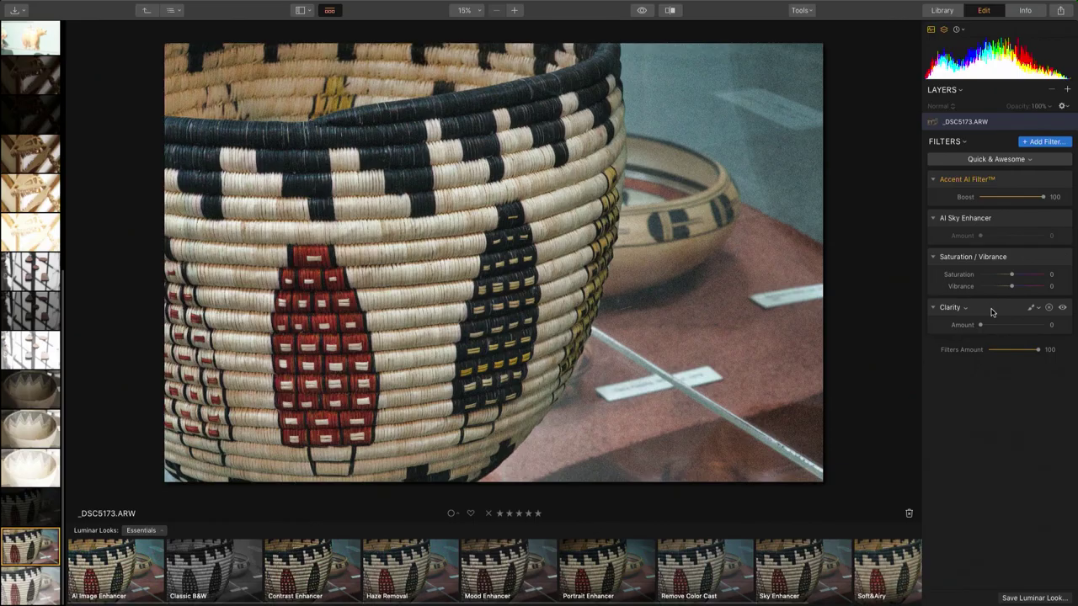
{"action": "left_click_drag", "start_coordinate": [1005, 327], "coordinate": [1014, 327]}
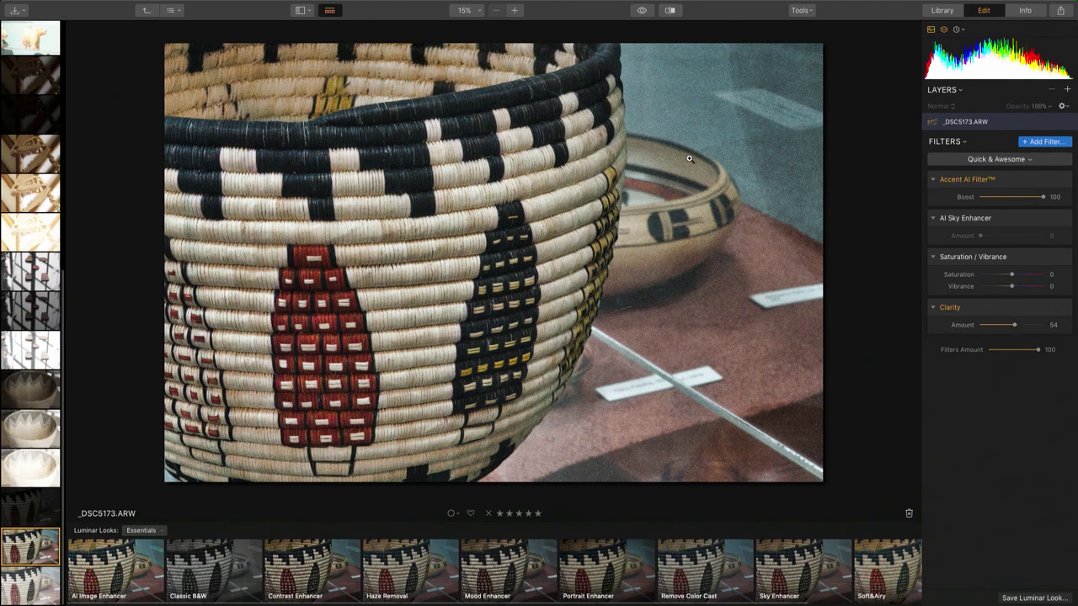
{"action": "left_click", "coordinate": [1044, 143]}
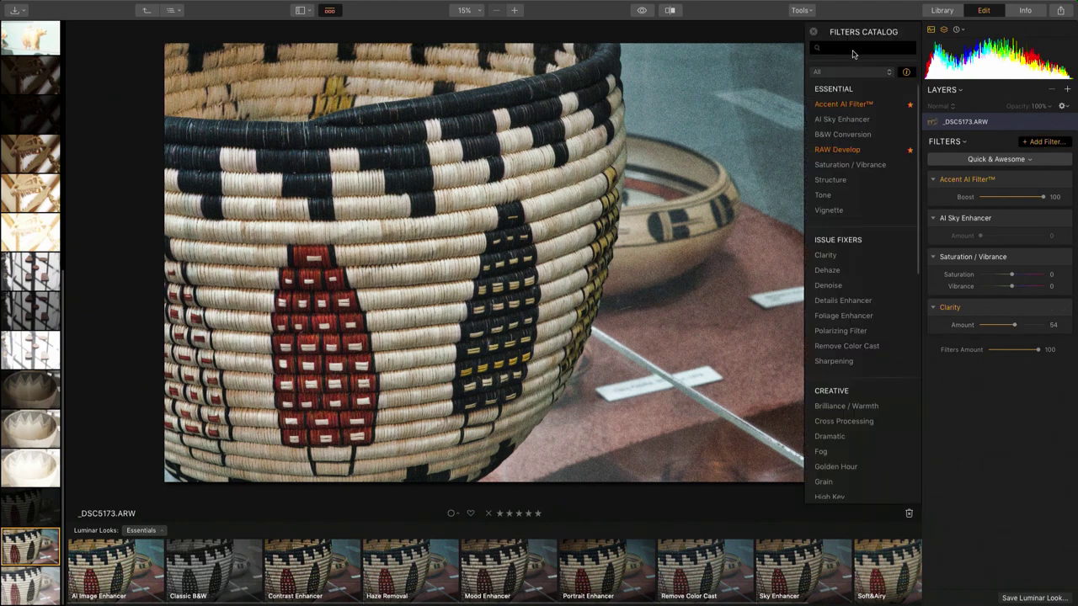
- Add an Adjustable Gradient, rotate it nearly vertical and shift it right
{"action": "type", "text": "adjus"}
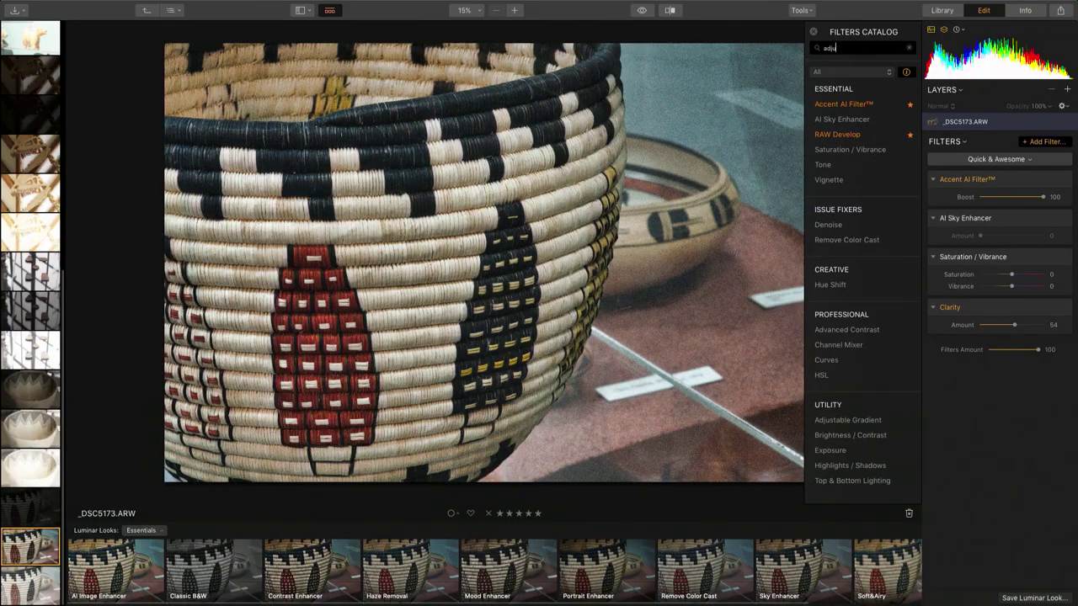
{"action": "type", "text": "tabl"}
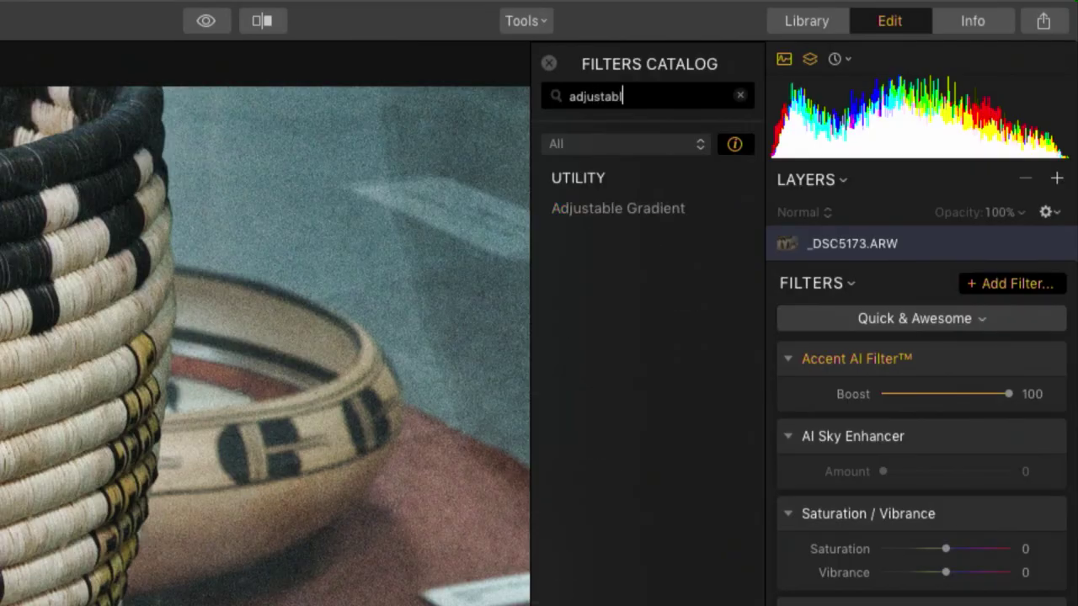
{"action": "left_click", "coordinate": [642, 225]}
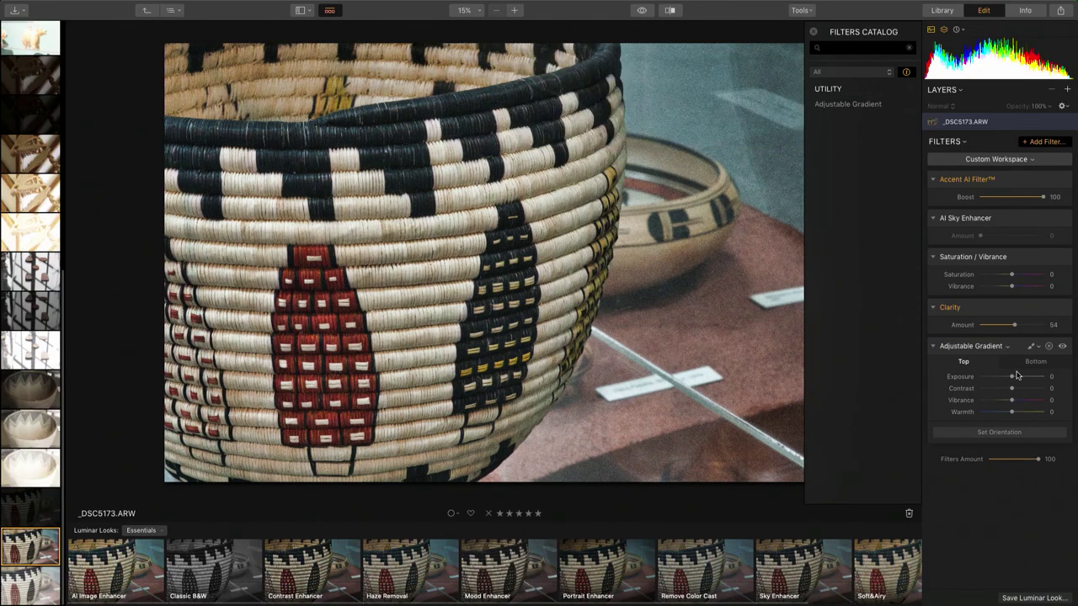
{"action": "left_click", "coordinate": [1001, 433]}
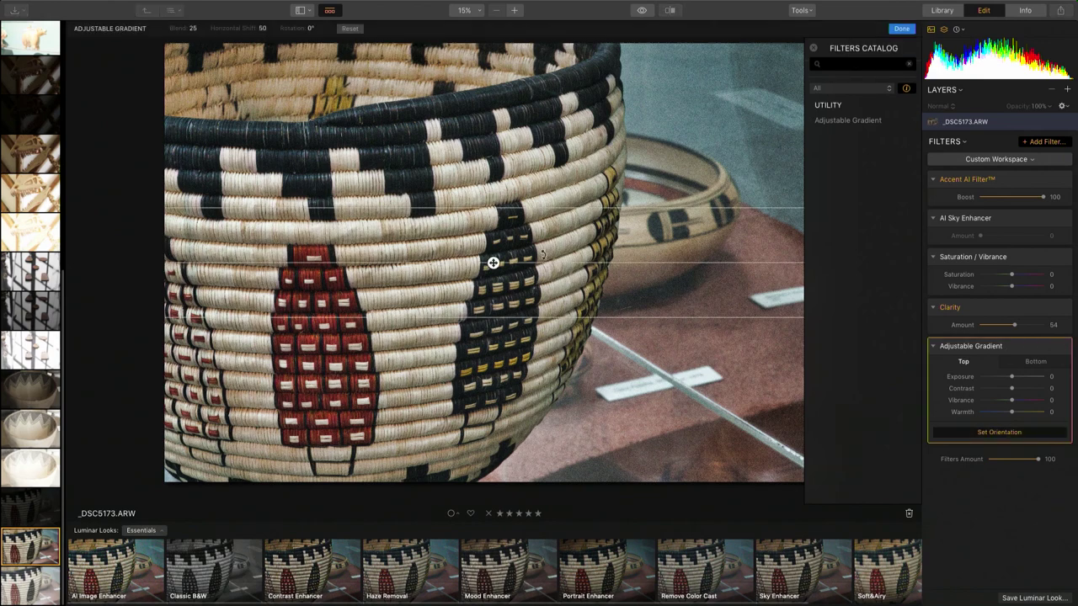
{"action": "left_click_drag", "start_coordinate": [523, 258], "coordinate": [487, 370]}
{"action": "left_click_drag", "start_coordinate": [493, 262], "coordinate": [580, 271]}
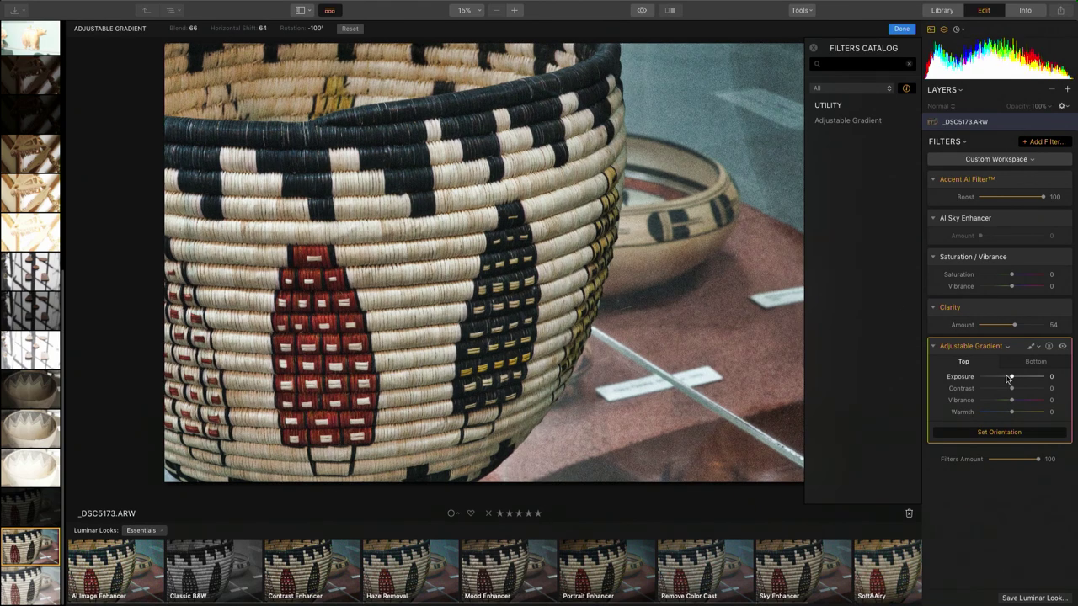
- Set the gradient's top Exposure -100, Contrast 40 and Vibrance -78, nudging it further right
{"action": "left_click_drag", "start_coordinate": [1011, 376], "coordinate": [1026, 394]}
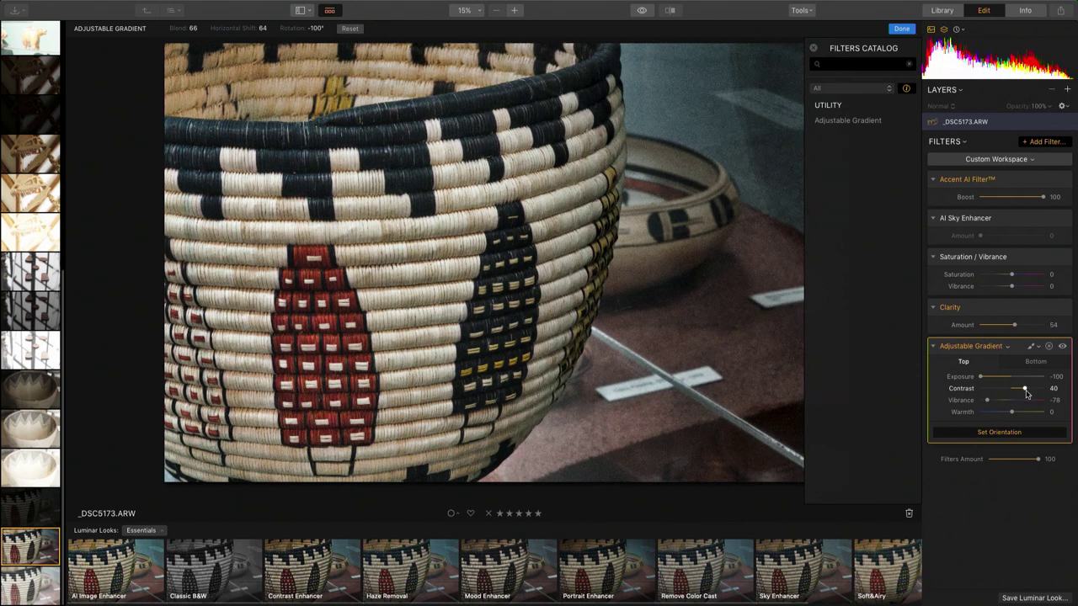
{"action": "left_click", "coordinate": [1001, 433]}
{"action": "left_click", "coordinate": [1001, 433]}
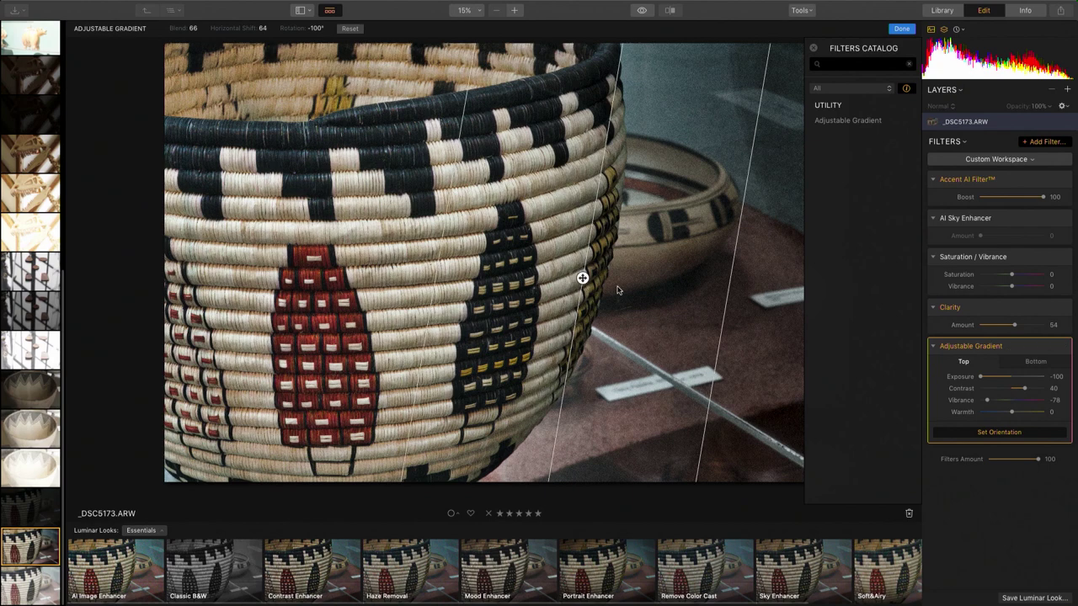
{"action": "left_click_drag", "start_coordinate": [584, 279], "coordinate": [616, 267]}
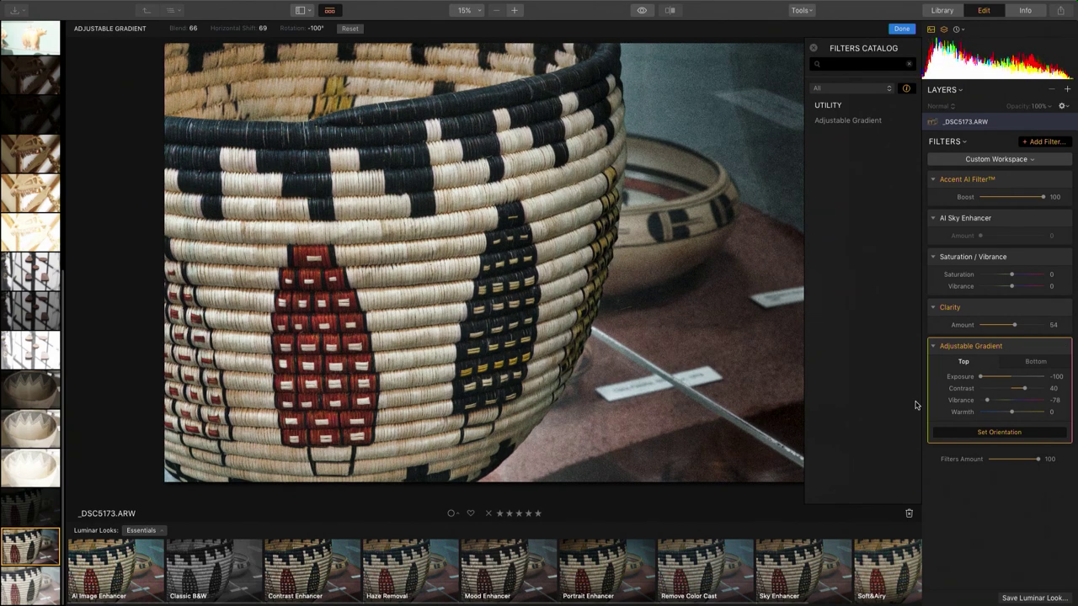
{"action": "left_click", "coordinate": [814, 49]}
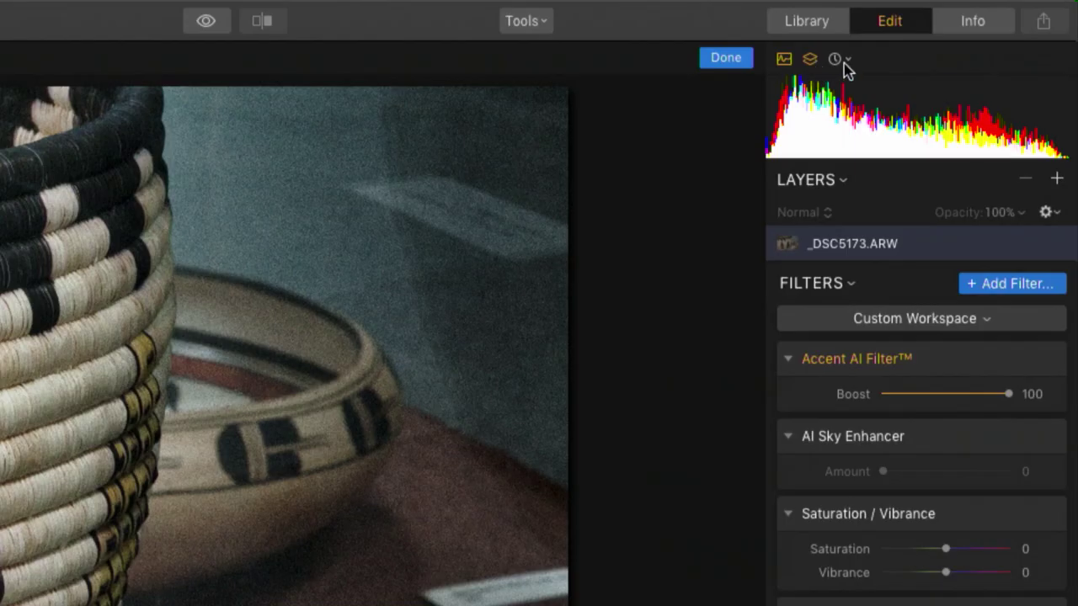
{"action": "left_click", "coordinate": [960, 30]}
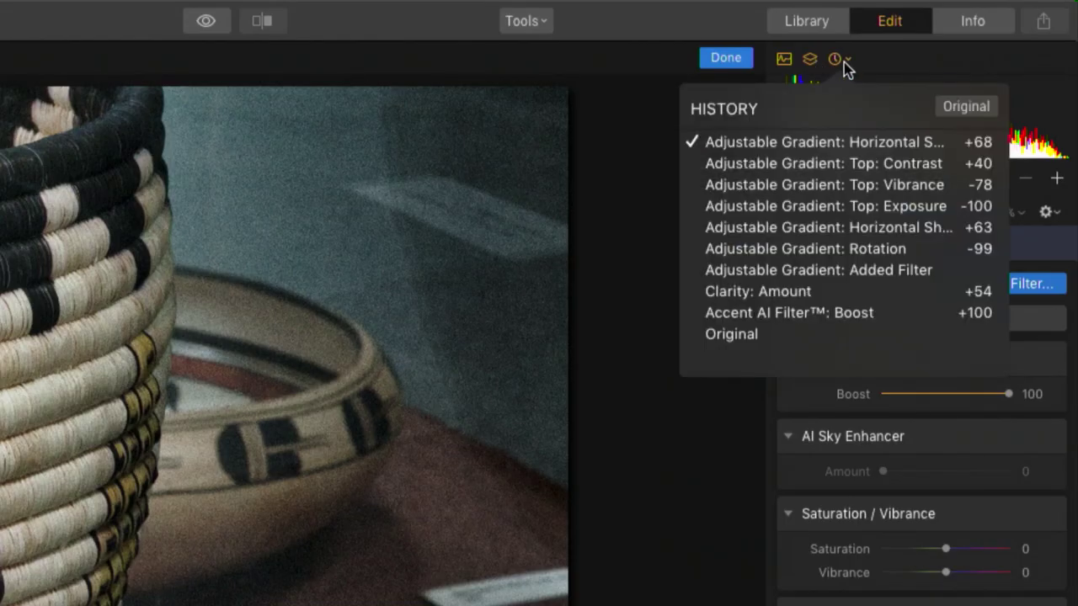
{"action": "scroll", "coordinate": [831, 165], "scroll_direction": "down", "scroll_amount": 2}
{"action": "scroll", "coordinate": [830, 165], "scroll_direction": "up", "scroll_amount": 2}
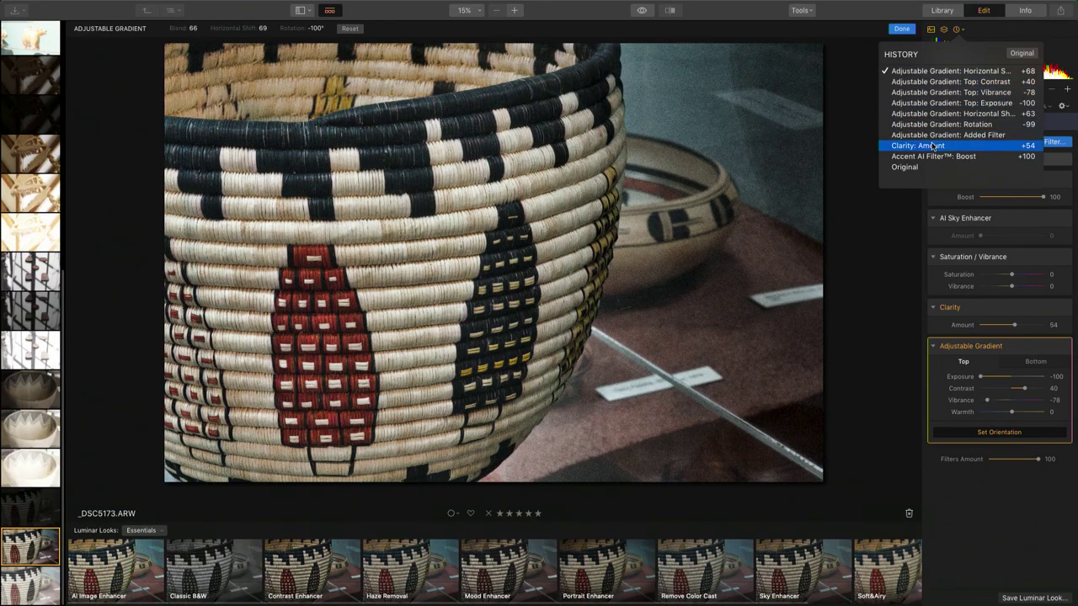
{"action": "left_click", "coordinate": [931, 145]}
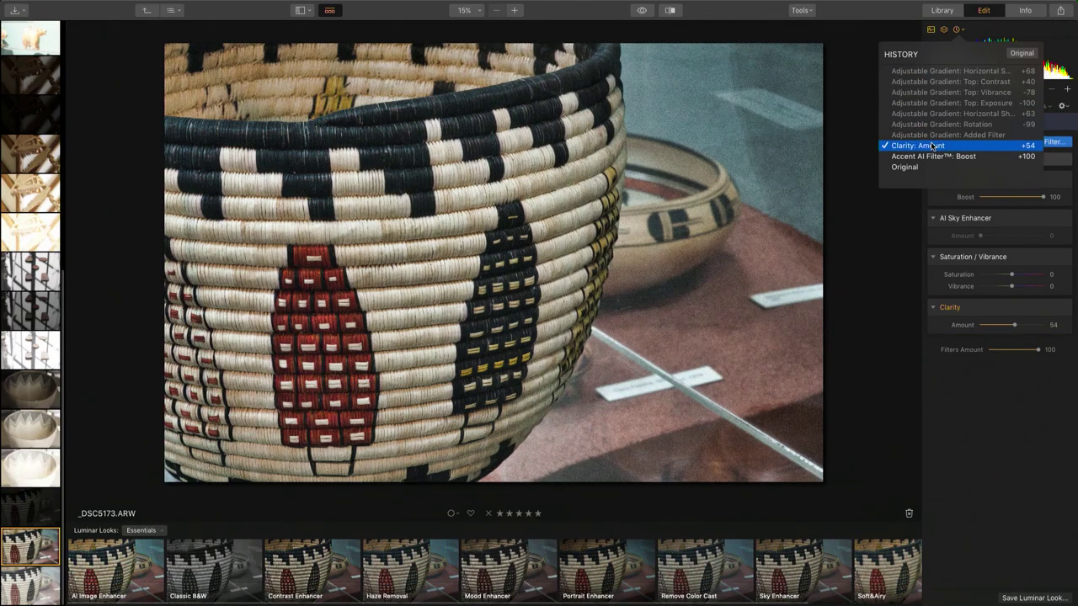
{"action": "left_click", "coordinate": [933, 73]}
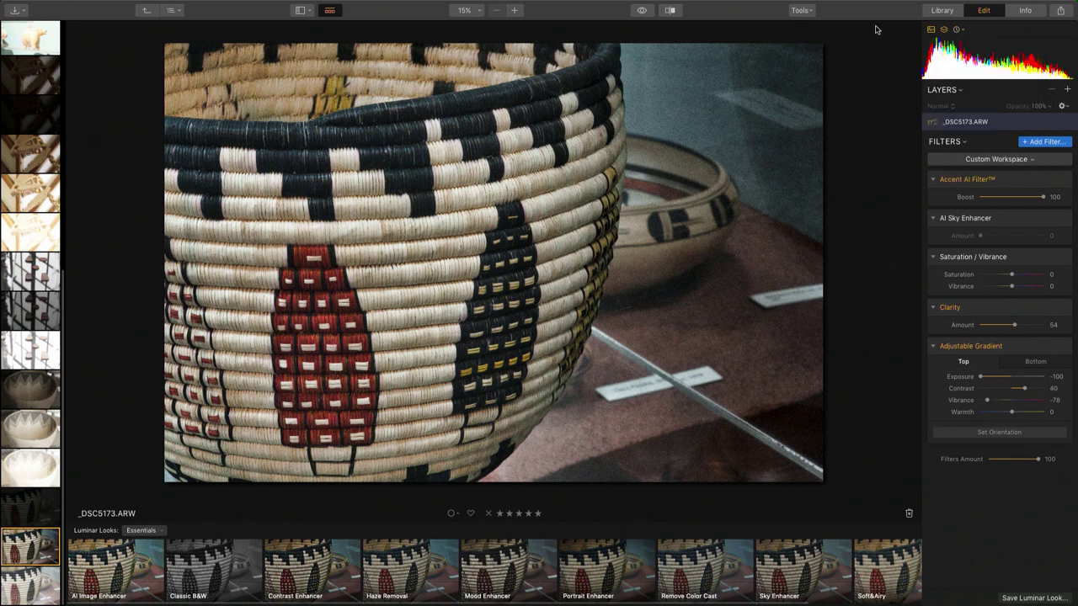
{"action": "left_click", "coordinate": [936, 10]}
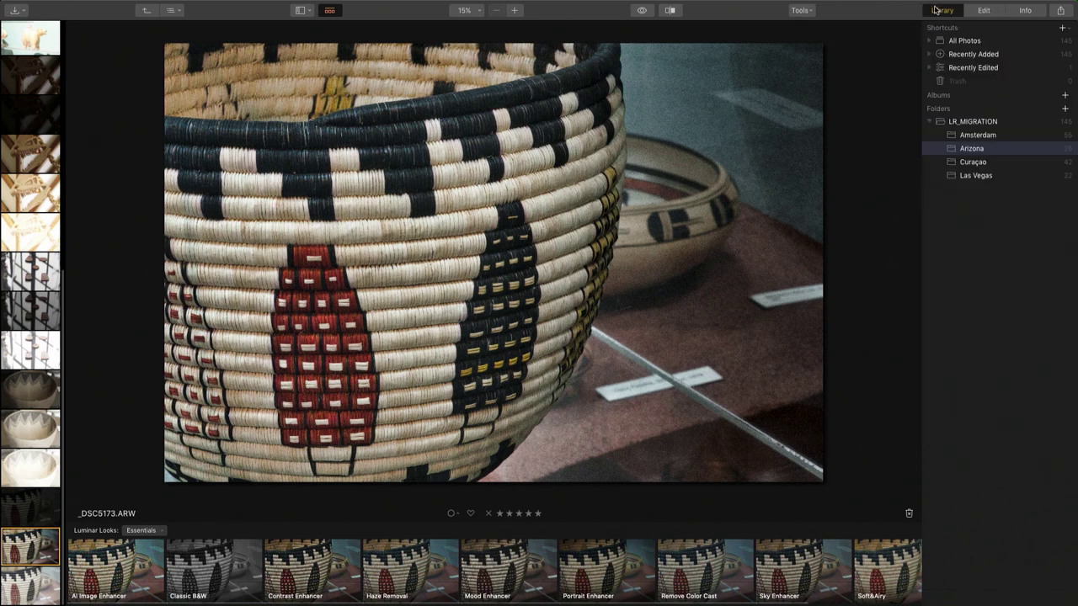
- Show the Amsterdam folder, hide the looks strip and step to church photo _DSC9368.NEF
{"action": "left_click", "coordinate": [993, 136]}
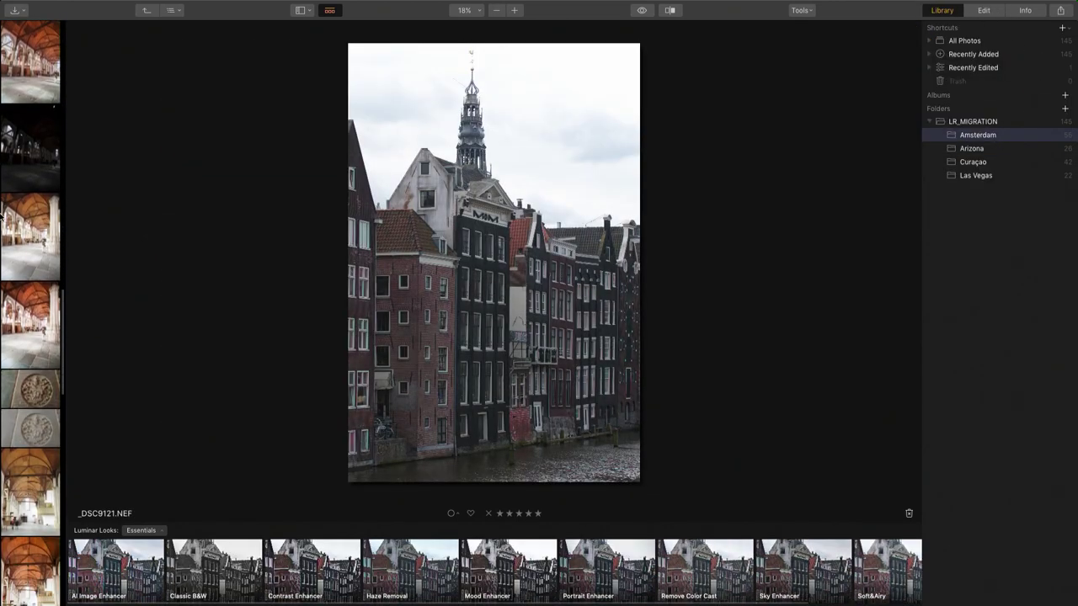
{"action": "scroll", "coordinate": [2, 214], "scroll_direction": "down", "scroll_amount": 5}
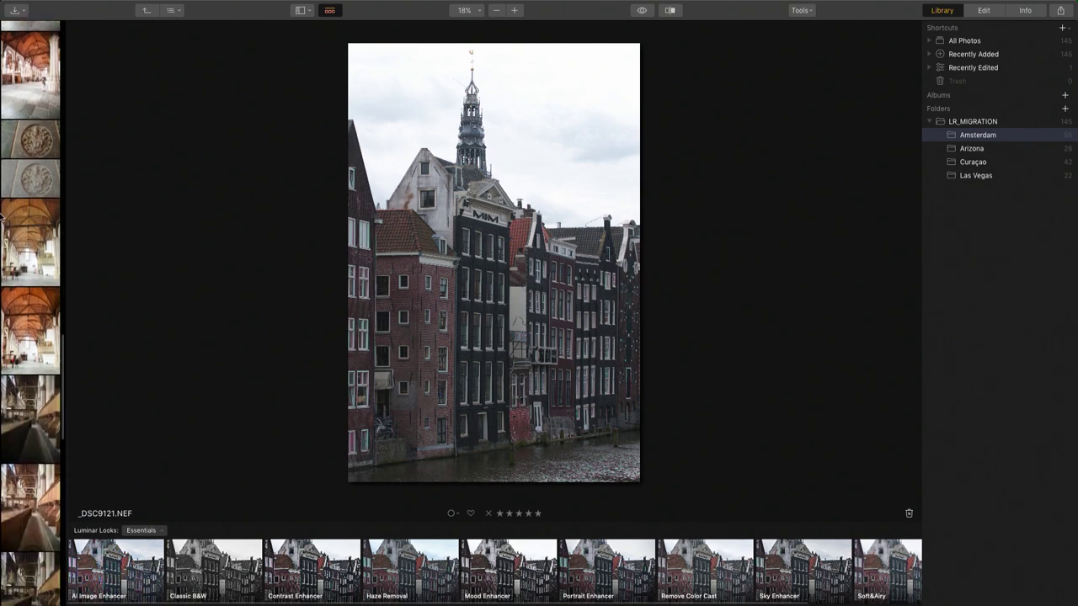
{"action": "scroll", "coordinate": [2, 215], "scroll_direction": "down", "scroll_amount": 5}
{"action": "left_click", "coordinate": [39, 291]}
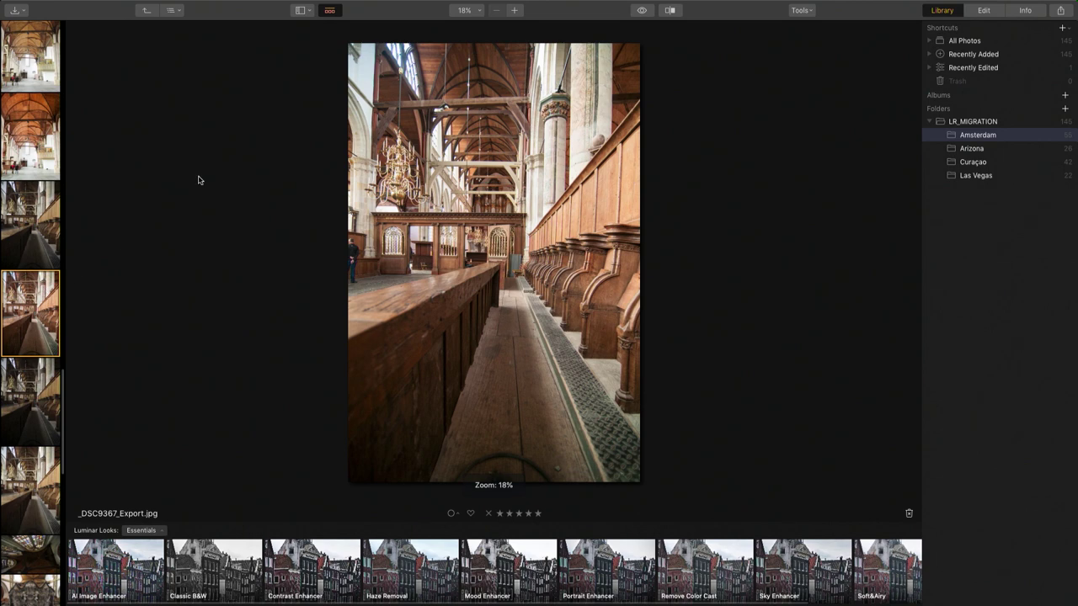
{"action": "left_click", "coordinate": [329, 11]}
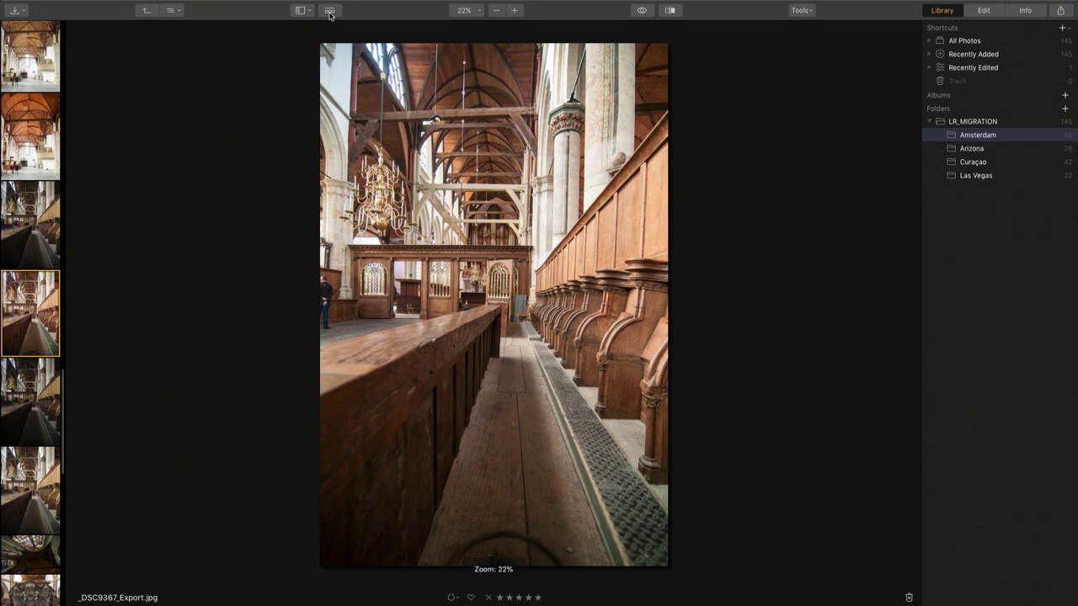
{"action": "key", "text": "Right"}
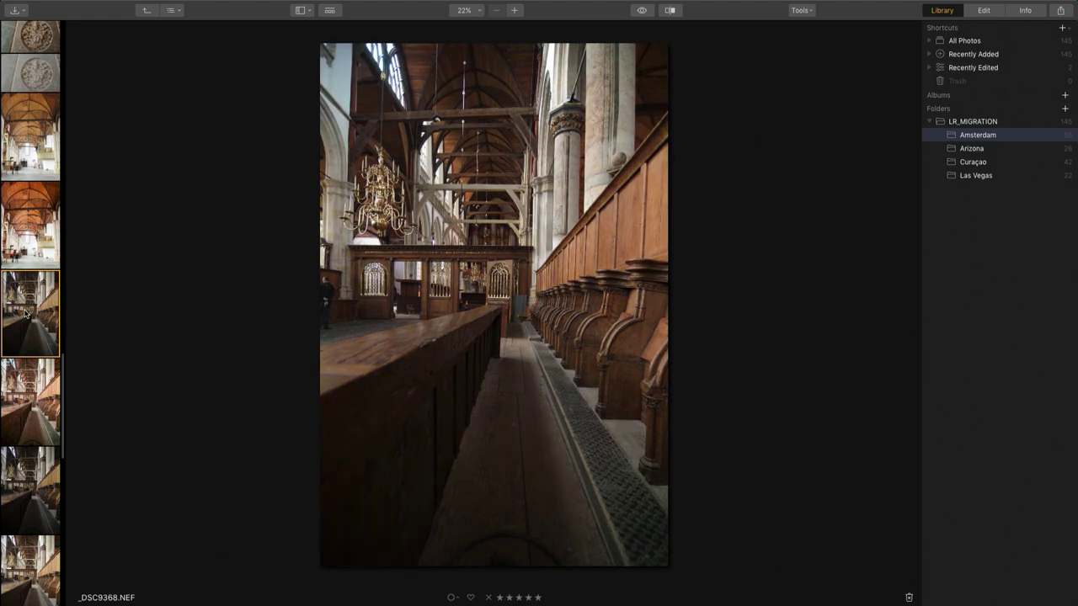
- Edit _DSC9368.NEF using the Professional filter workspace
{"action": "left_click", "coordinate": [983, 11]}
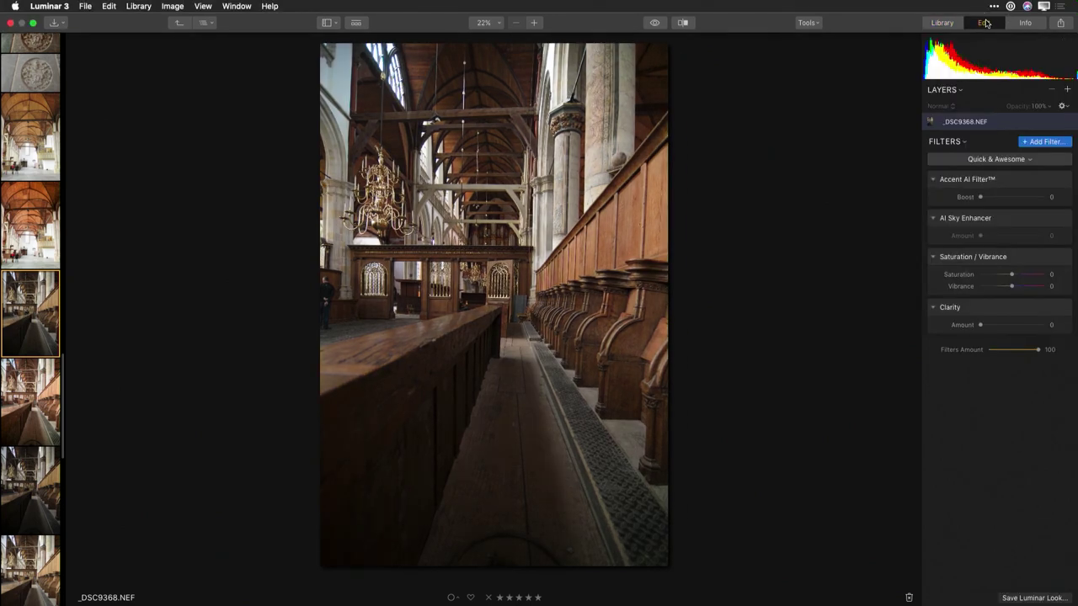
{"action": "left_click", "coordinate": [978, 160]}
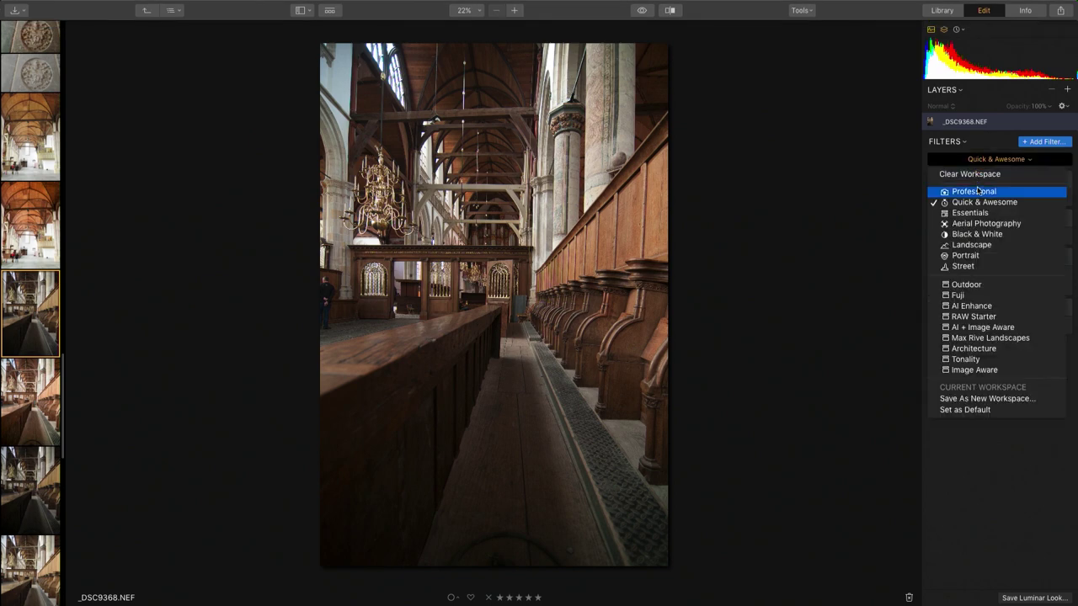
{"action": "left_click", "coordinate": [977, 193]}
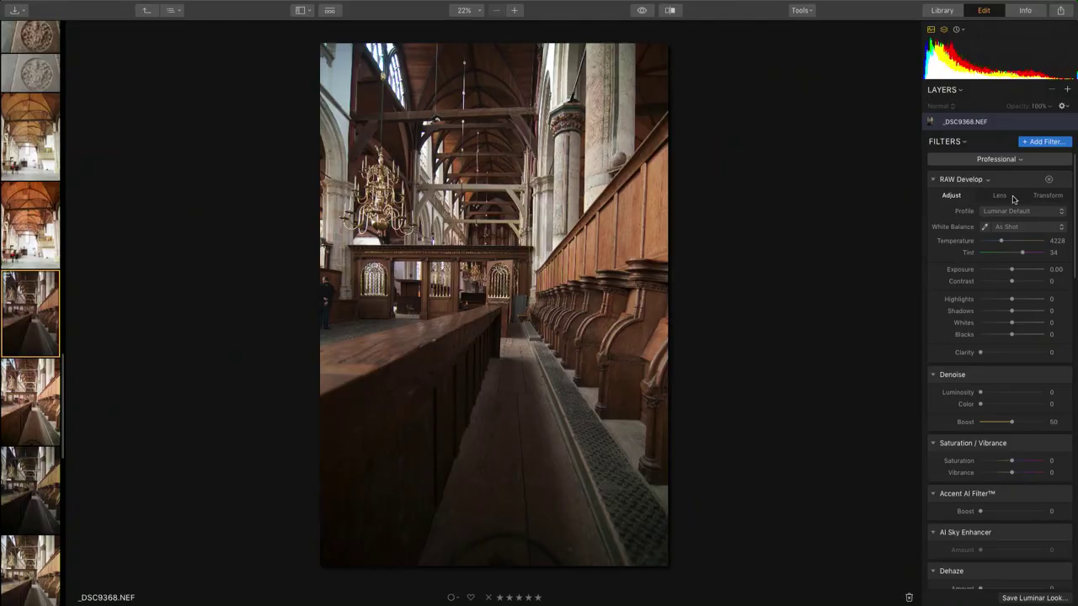
- Enable Lens Distortion correction in RAW Develop with Amount 1
{"action": "left_click", "coordinate": [1000, 196]}
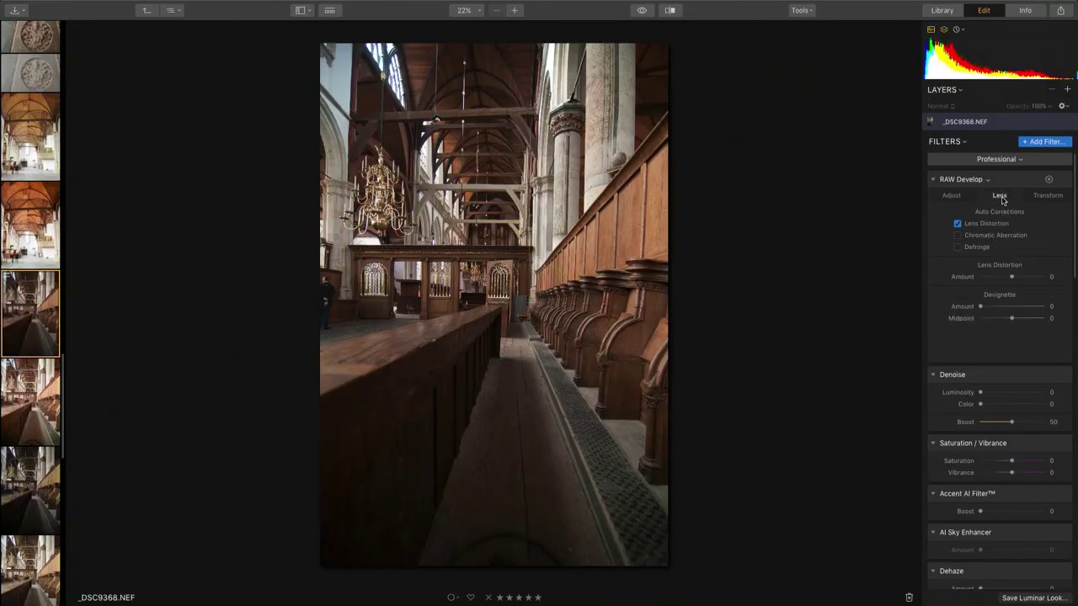
{"action": "left_click", "coordinate": [958, 224]}
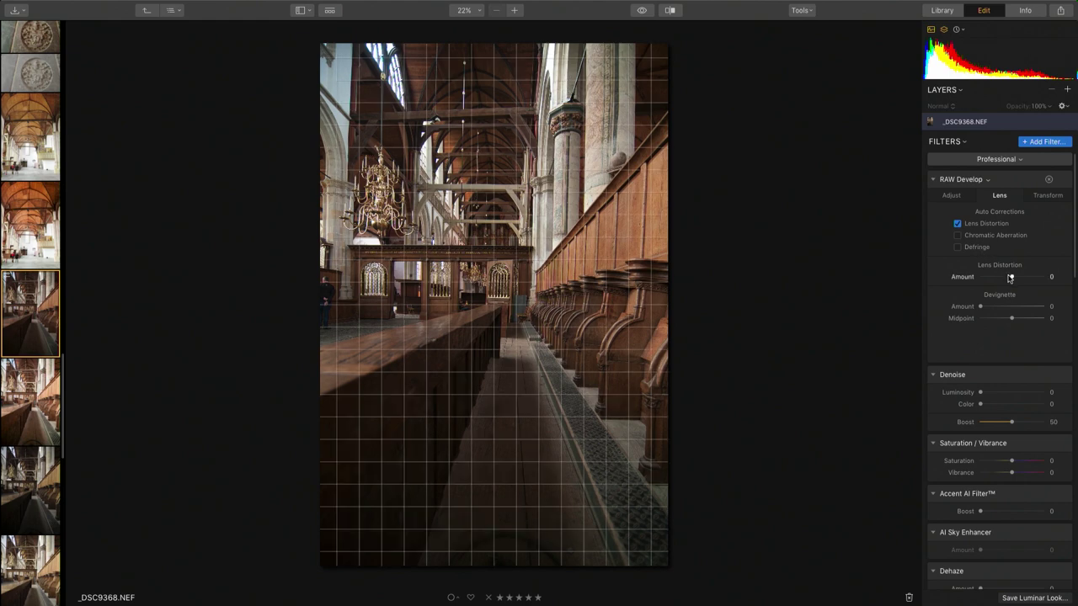
{"action": "mouse_move", "coordinate": [1015, 284]}
{"action": "left_click_drag", "start_coordinate": [1013, 281], "coordinate": [1014, 281]}
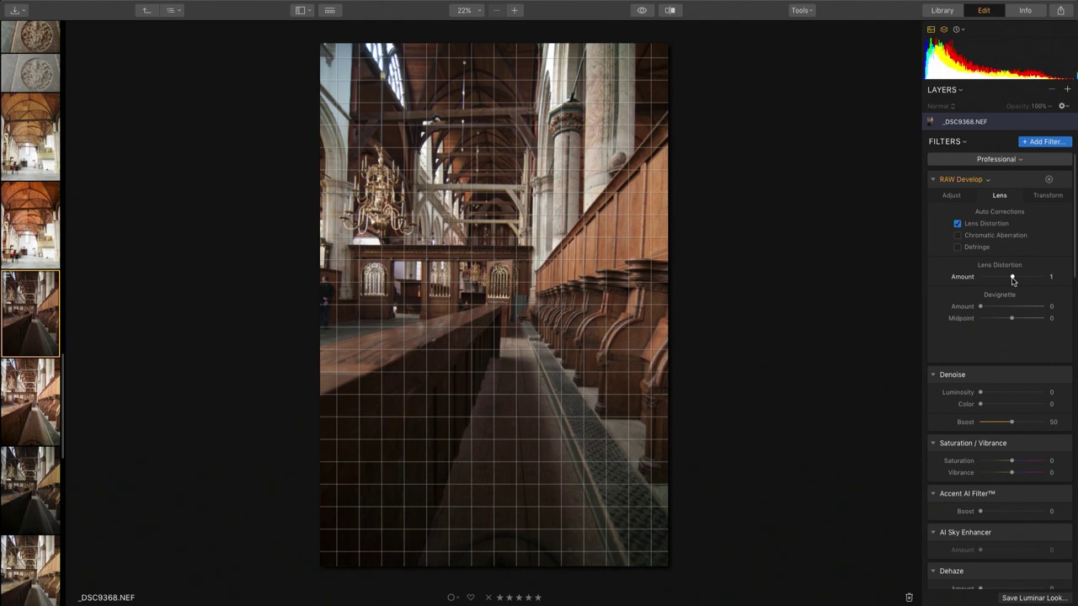
- Set the Transform to Vertical -16, Rotate -14 and Y Offset -30
{"action": "left_click", "coordinate": [1044, 196]}
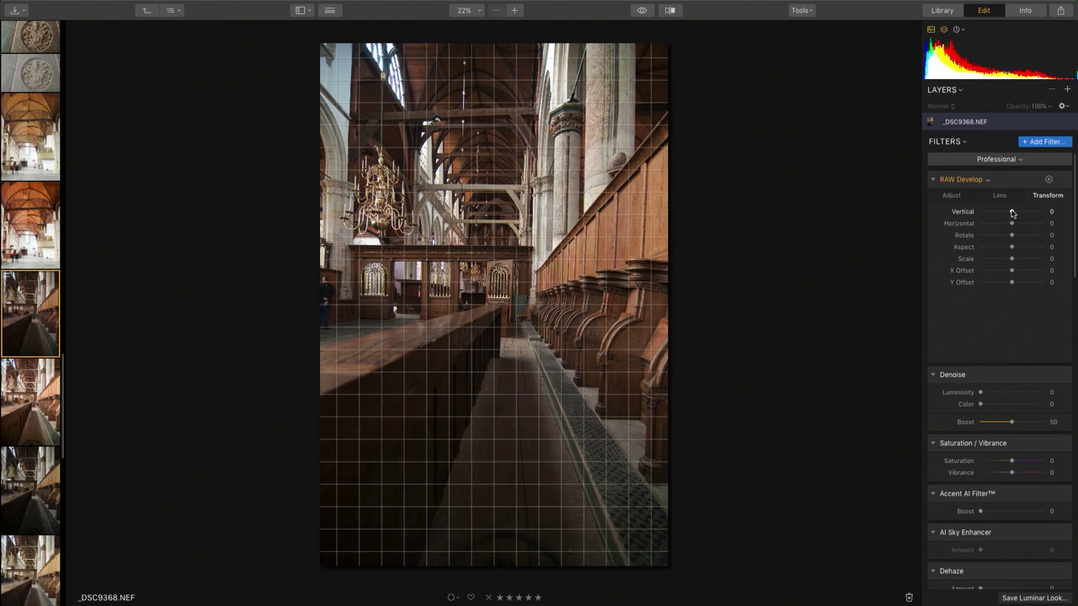
{"action": "left_click_drag", "start_coordinate": [1012, 213], "coordinate": [1006, 213]}
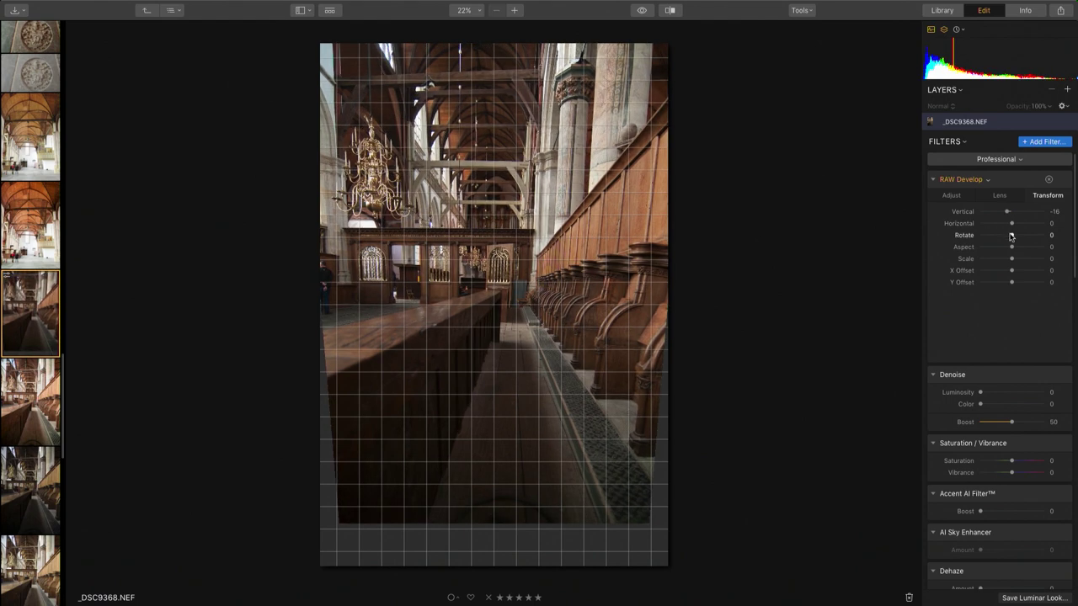
{"action": "left_click_drag", "start_coordinate": [1010, 237], "coordinate": [1005, 238]}
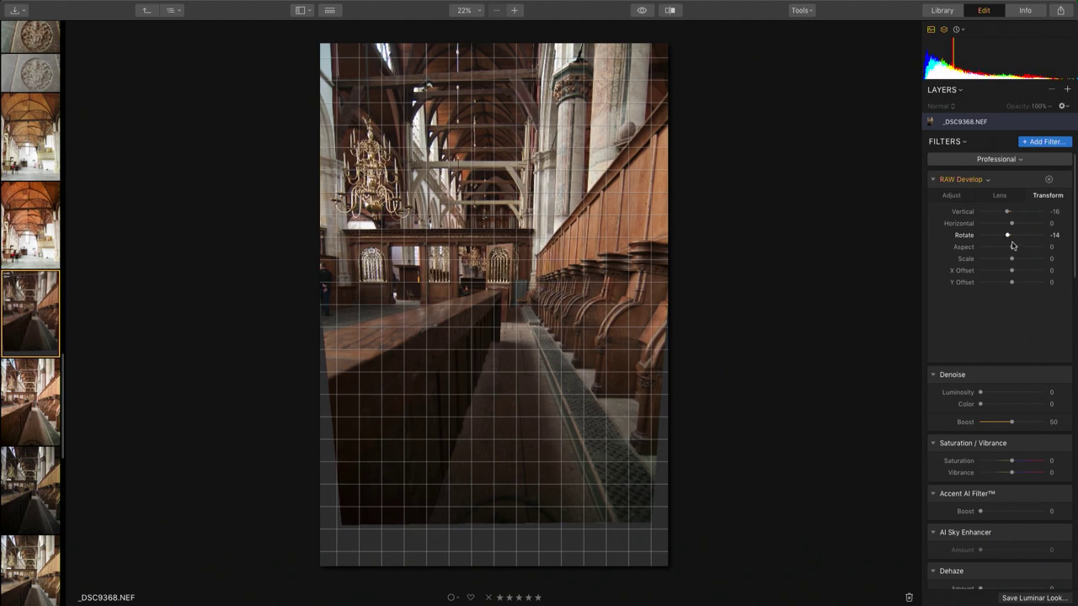
{"action": "mouse_move", "coordinate": [1013, 285]}
{"action": "left_mouse_down"}
{"action": "mouse_move", "coordinate": [1001, 294]}
{"action": "mouse_move", "coordinate": [1012, 287]}
{"action": "left_mouse_up"}
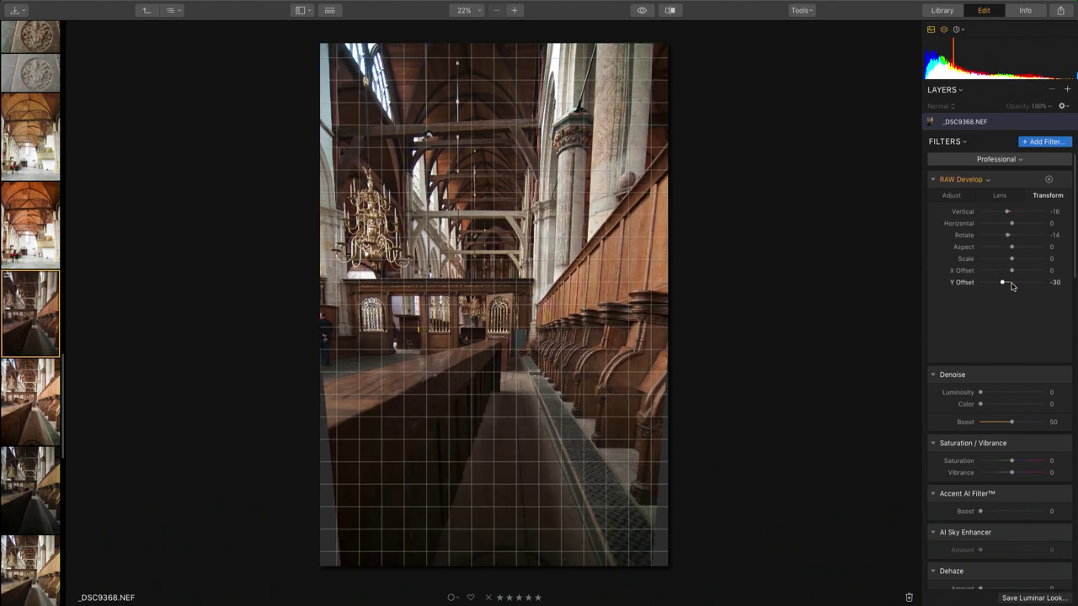
- Crop in the left edge and lower-right corner to remove the grey borders, then apply
{"action": "left_click", "coordinate": [810, 11]}
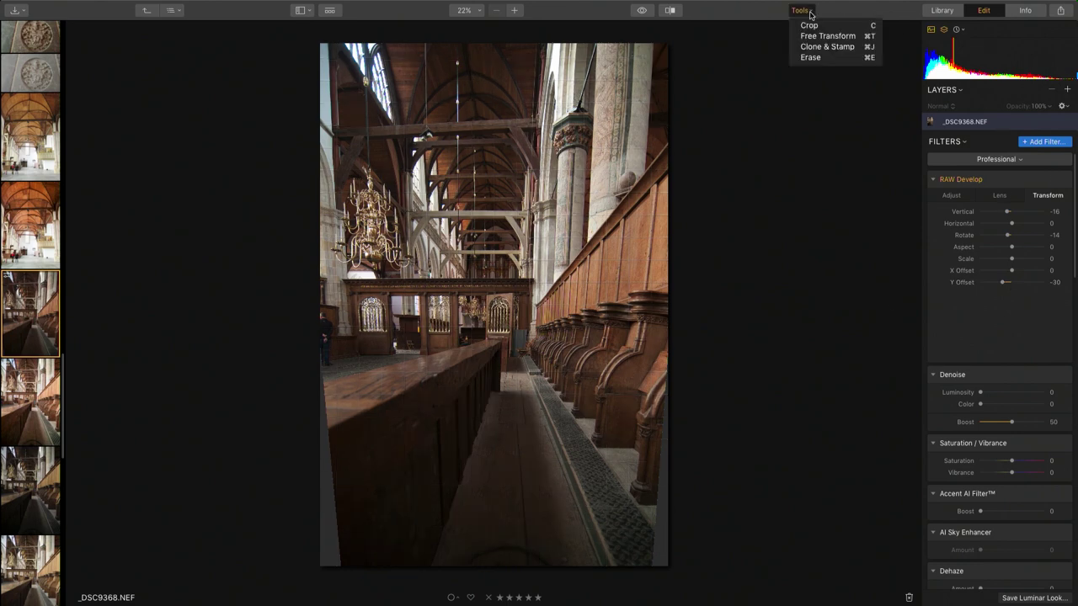
{"action": "left_click", "coordinate": [811, 22]}
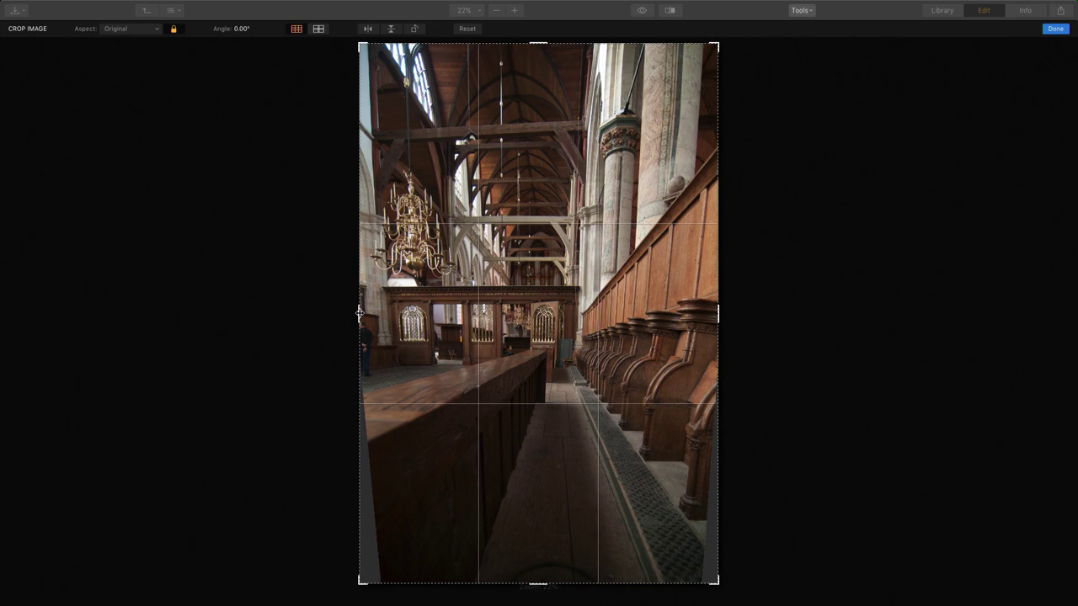
{"action": "left_click_drag", "start_coordinate": [359, 312], "coordinate": [368, 312]}
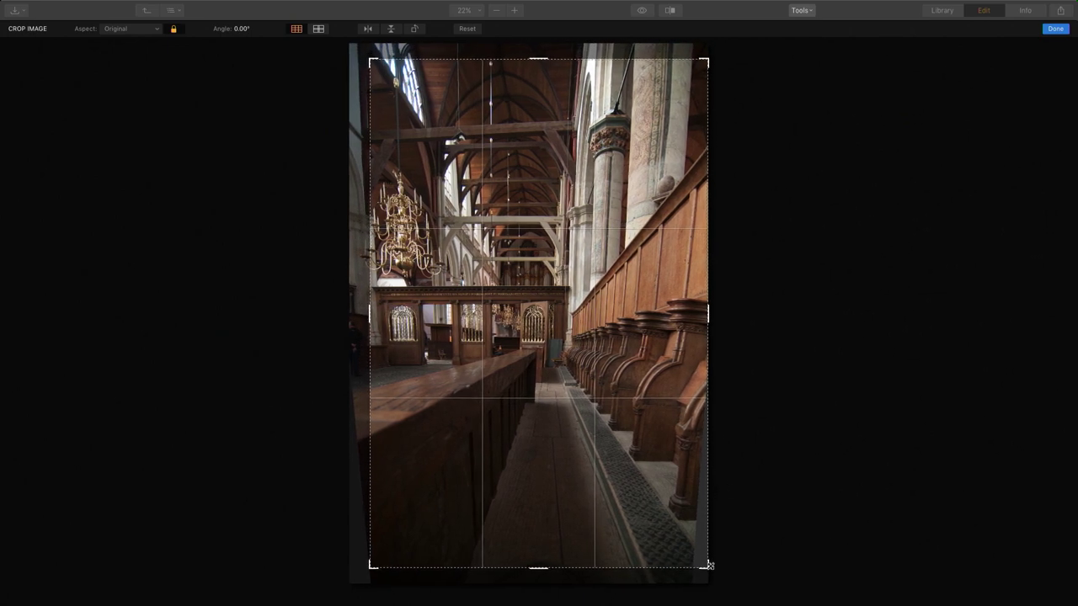
{"action": "left_click_drag", "start_coordinate": [709, 566], "coordinate": [703, 567]}
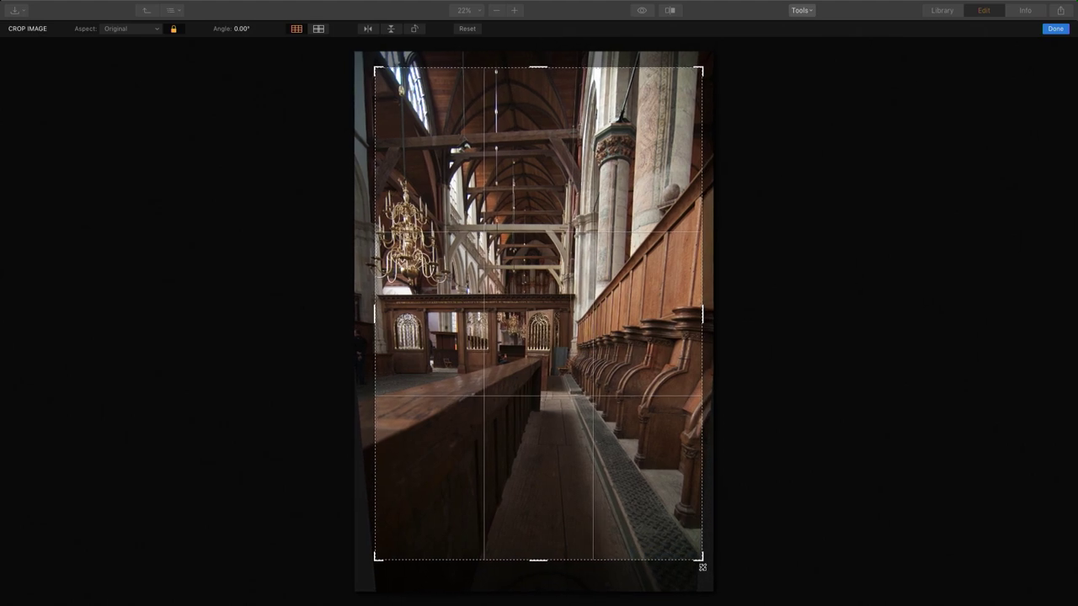
{"action": "left_click_drag", "start_coordinate": [649, 534], "coordinate": [649, 548]}
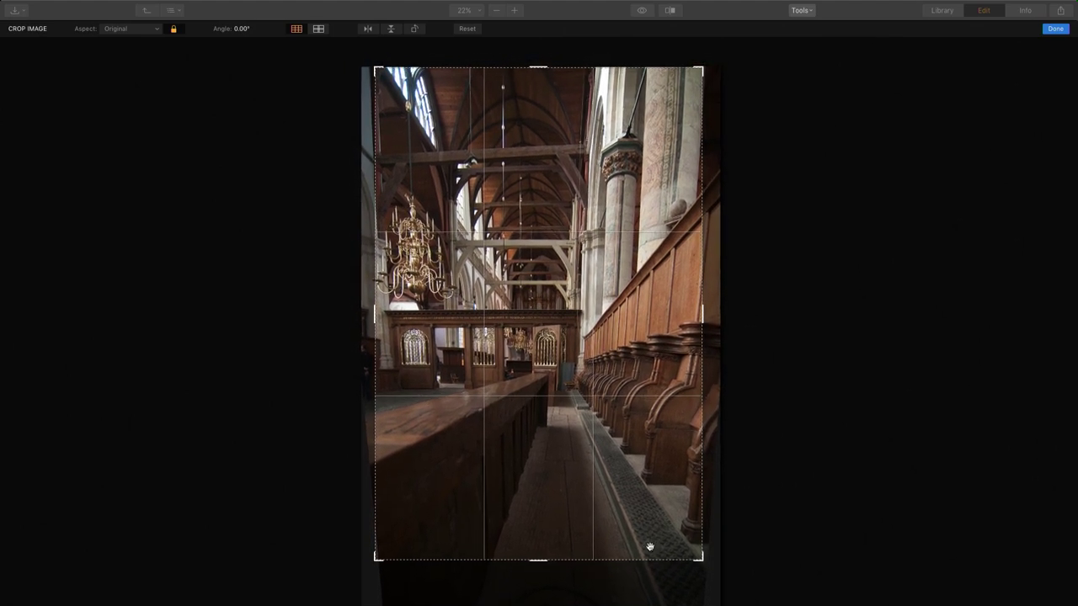
{"action": "left_click", "coordinate": [1056, 32]}
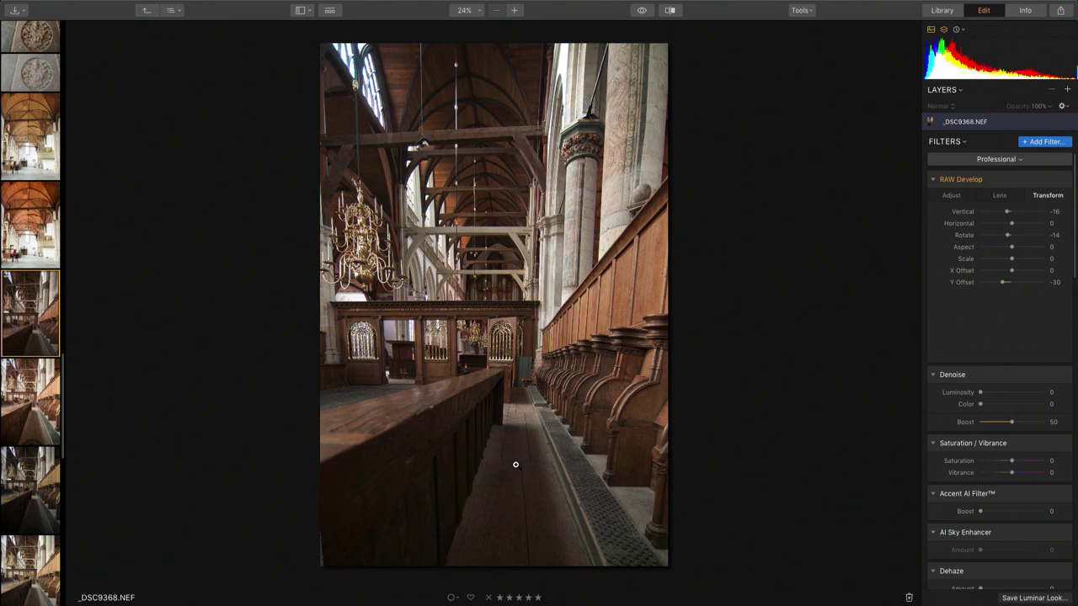
- Set RAW Develop Clarity 40 and Contrast 23, then Accent AI Boost to 65
{"action": "left_click", "coordinate": [952, 196]}
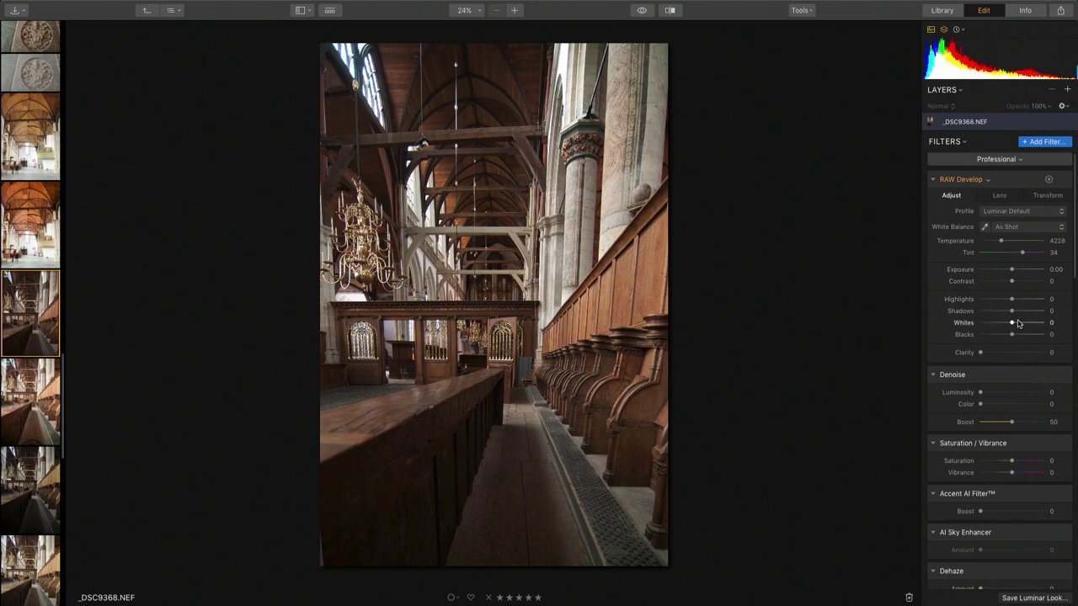
{"action": "left_click", "coordinate": [1005, 353]}
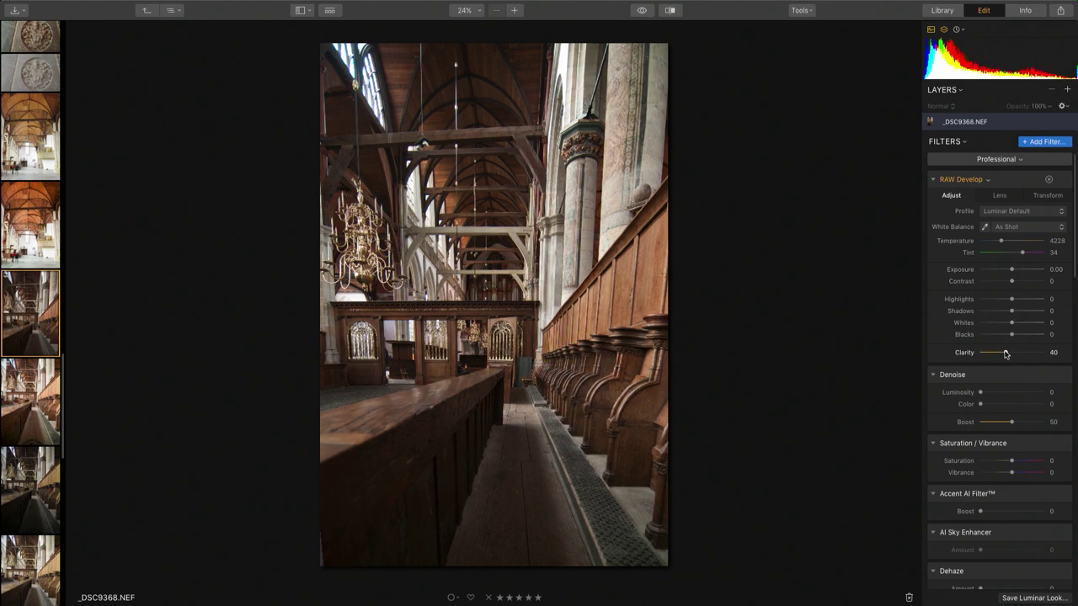
{"action": "left_click", "coordinate": [1023, 284]}
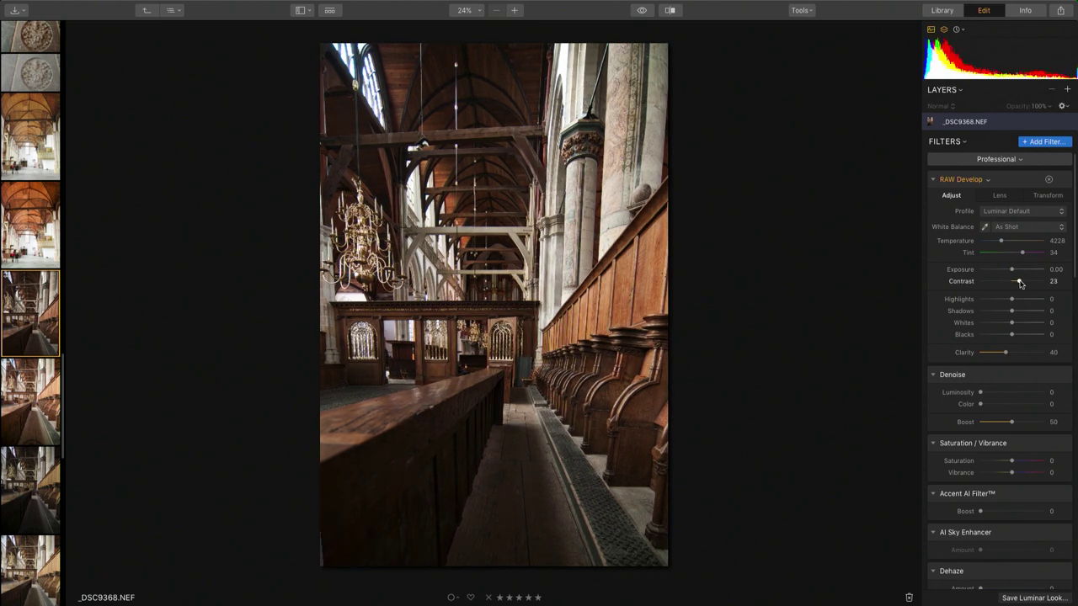
{"action": "left_click", "coordinate": [933, 181]}
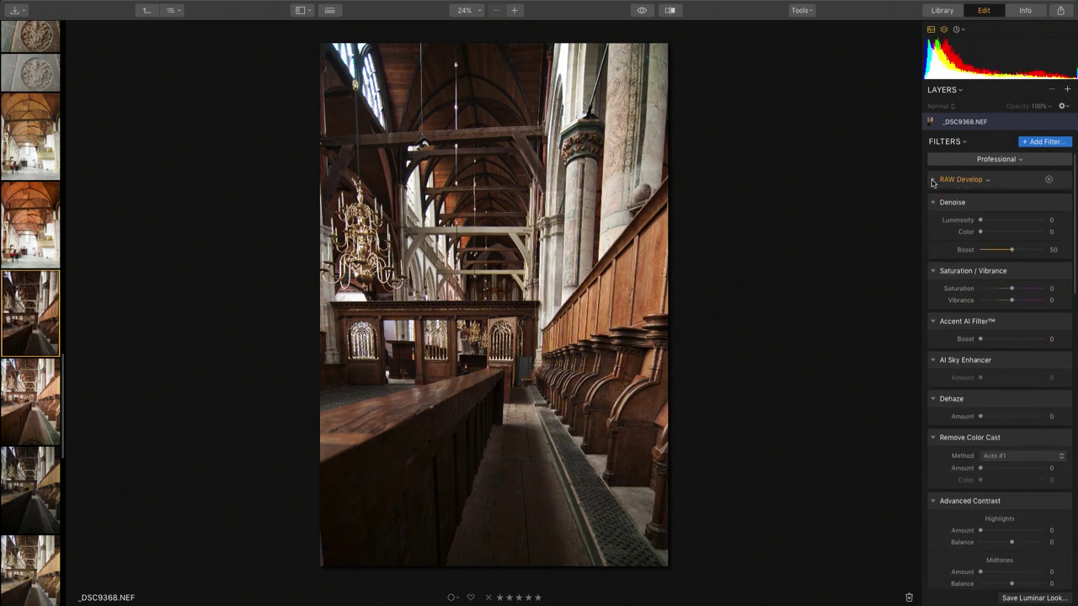
{"action": "left_click_drag", "start_coordinate": [1007, 337], "coordinate": [1028, 356]}
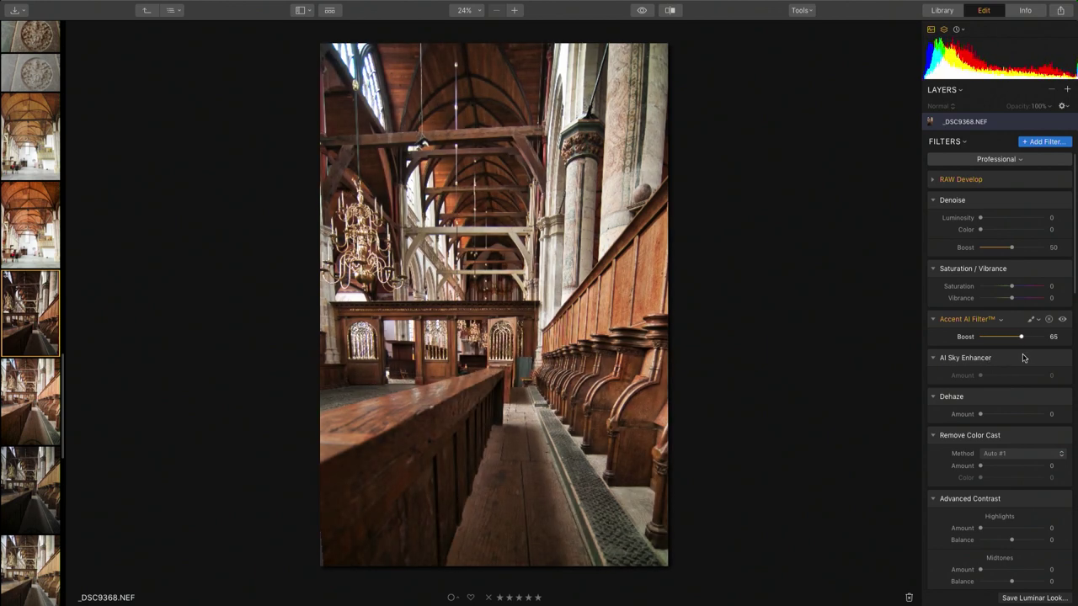
- Collapse the Accent AI, Denoise and Saturation sections and add Dehaze of about 18
{"action": "left_click", "coordinate": [932, 320]}
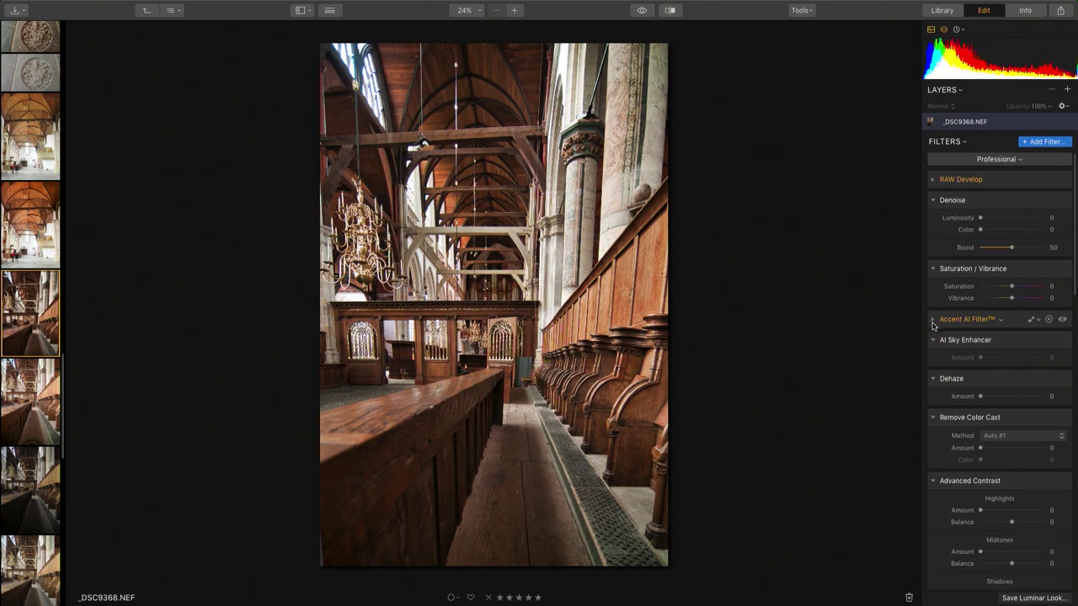
{"action": "left_click", "coordinate": [932, 201]}
{"action": "left_click", "coordinate": [933, 222]}
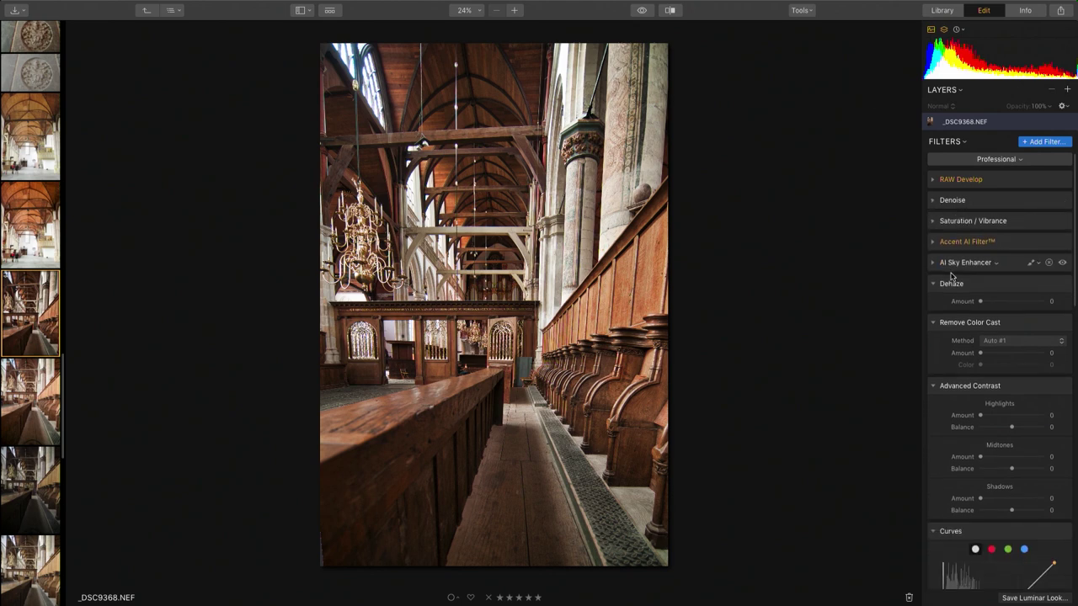
{"action": "left_click_drag", "start_coordinate": [981, 301], "coordinate": [991, 301]}
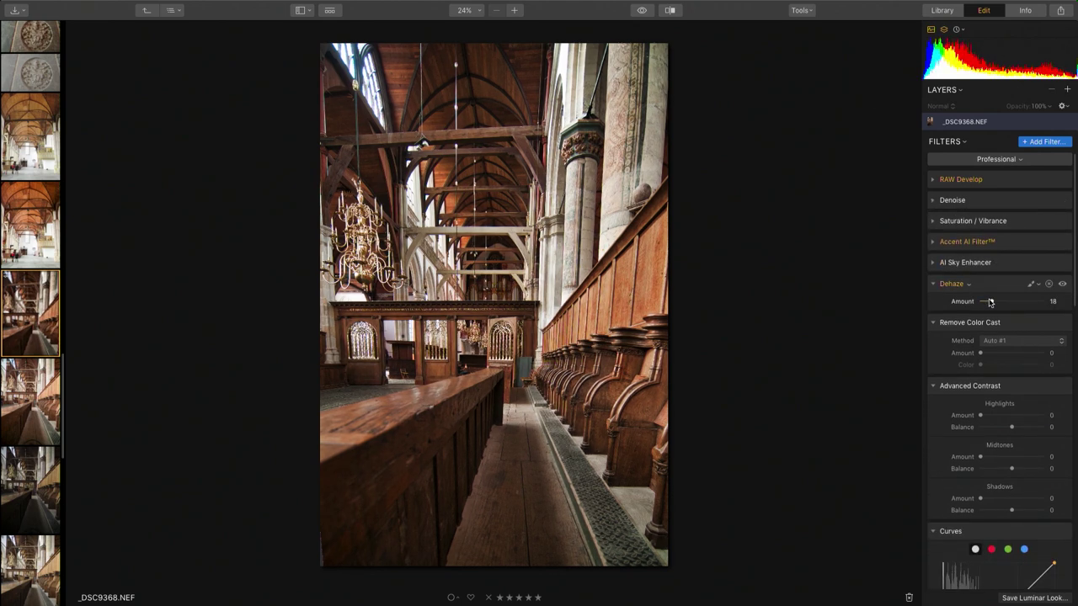
{"action": "left_click", "coordinate": [934, 286]}
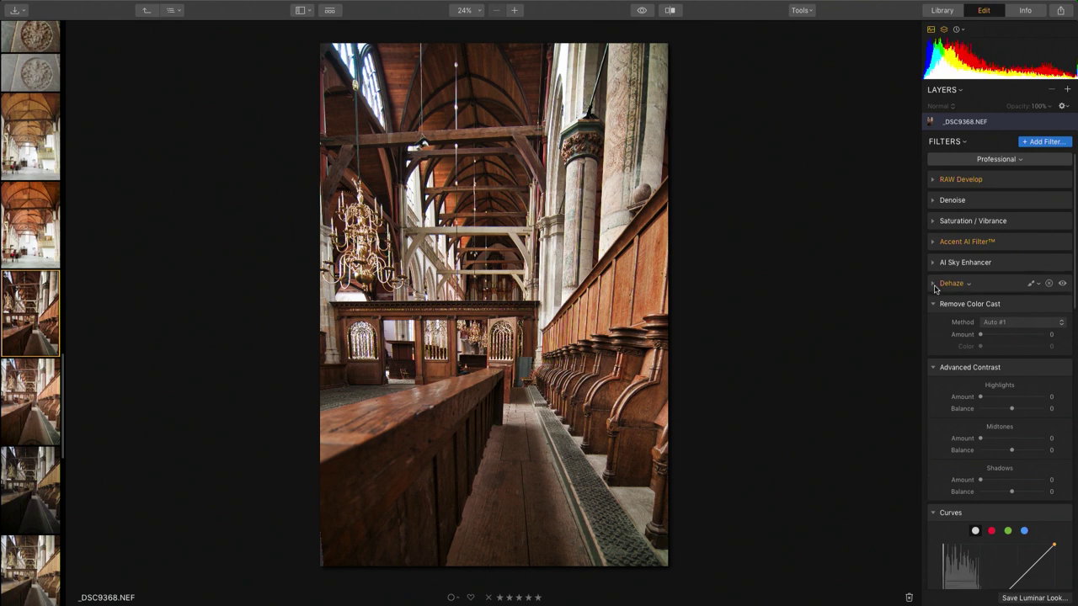
- Set Advanced Contrast Highlights to 70 and Midtones to about 69 at 50% zoom
{"action": "left_click", "coordinate": [933, 305]}
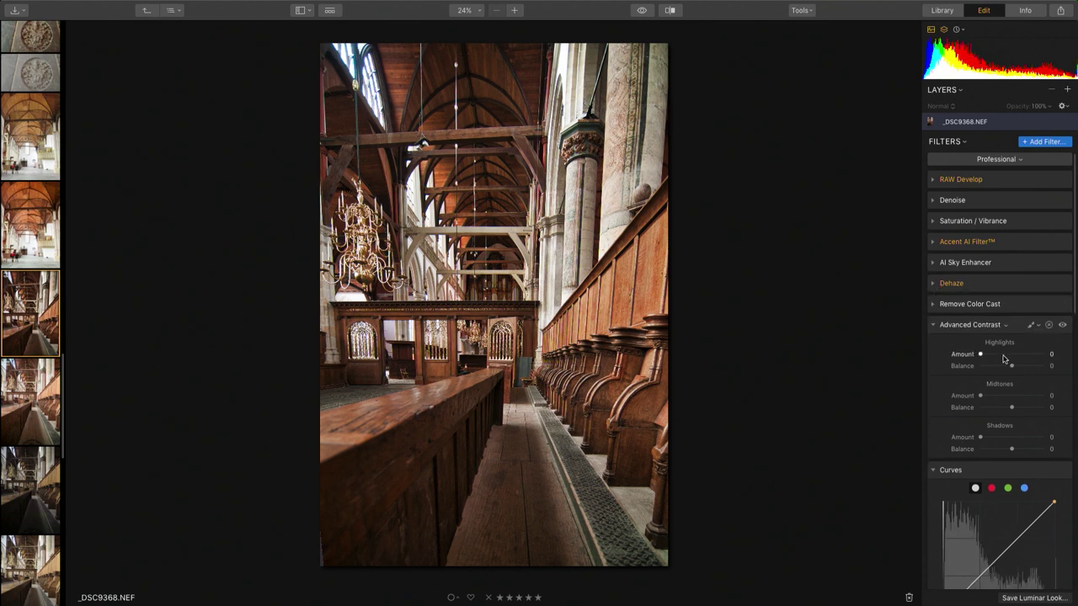
{"action": "left_click_drag", "start_coordinate": [1003, 359], "coordinate": [1026, 357]}
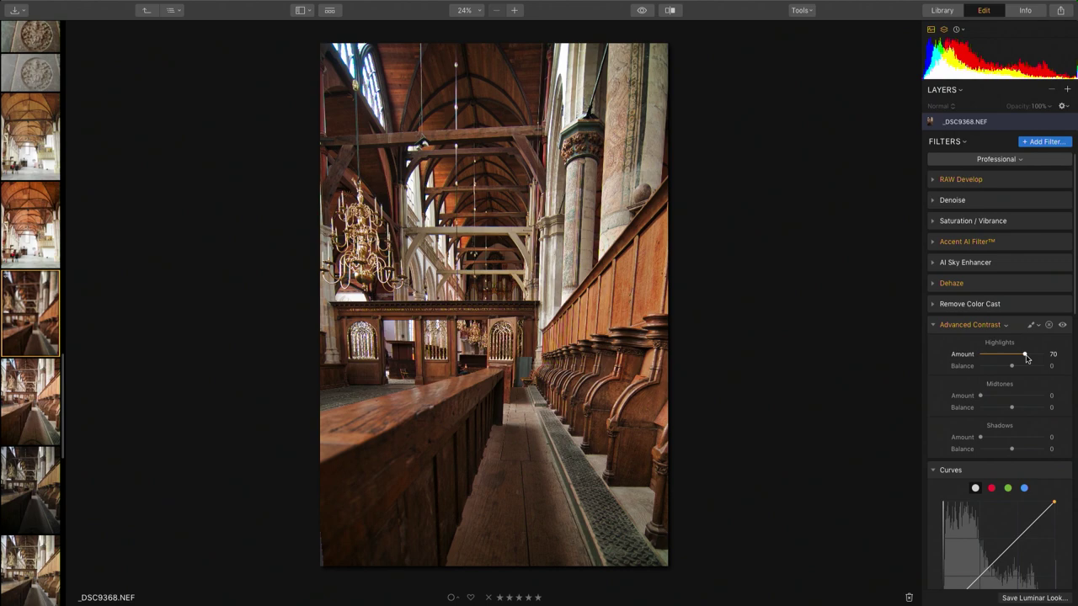
{"action": "key", "text": "super+equal"}
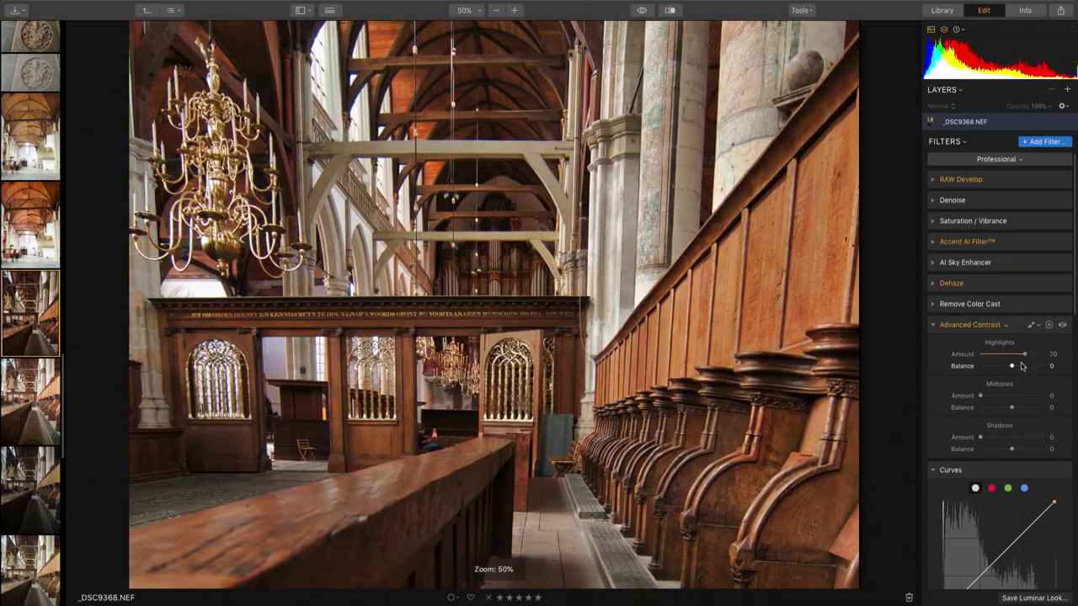
{"action": "left_click_drag", "start_coordinate": [1001, 400], "coordinate": [1024, 396]}
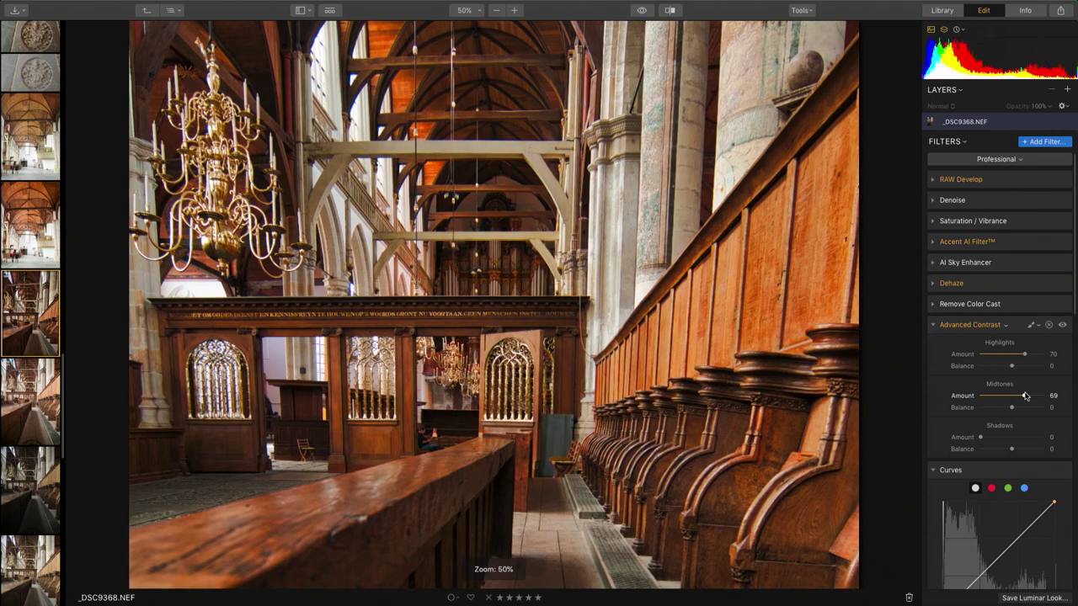
{"action": "left_click", "coordinate": [934, 326]}
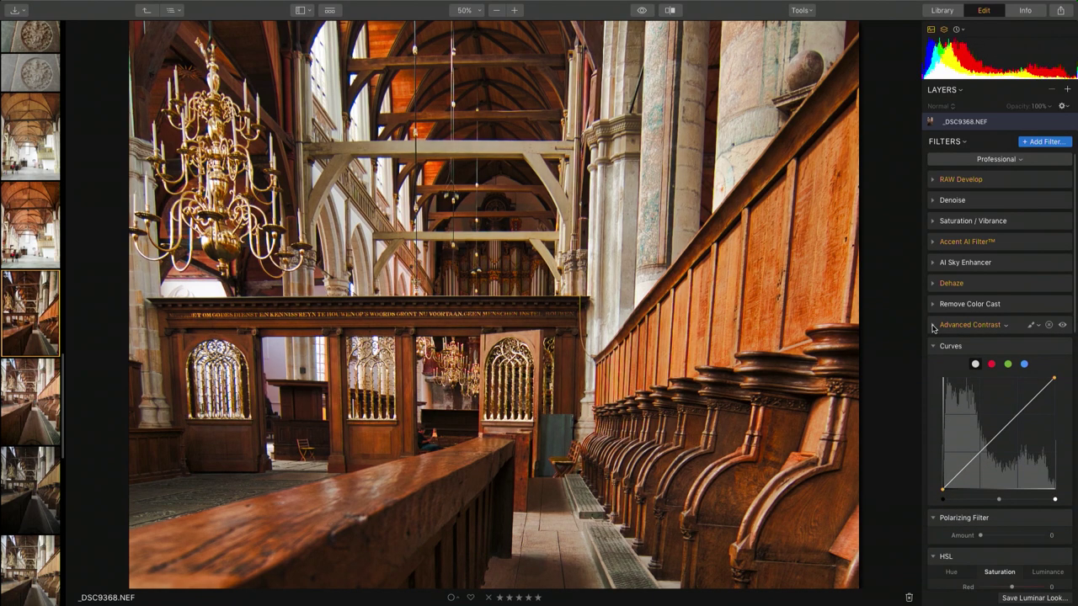
- Add the Details Enhancer filter by searching 'deta'
{"action": "left_click", "coordinate": [1039, 142]}
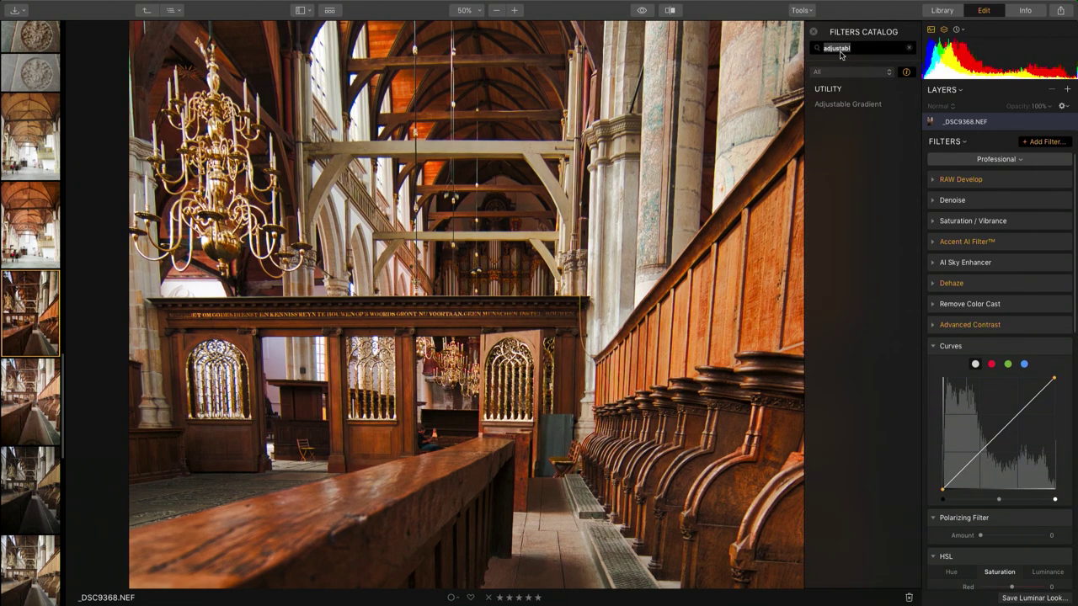
{"action": "type", "text": "deta"}
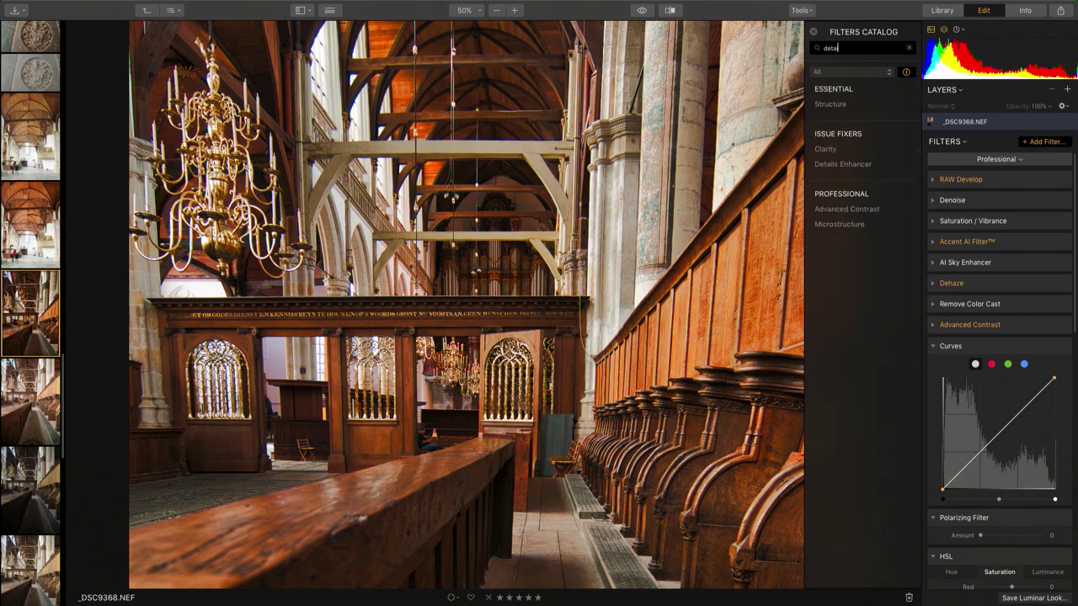
{"action": "left_click", "coordinate": [842, 164]}
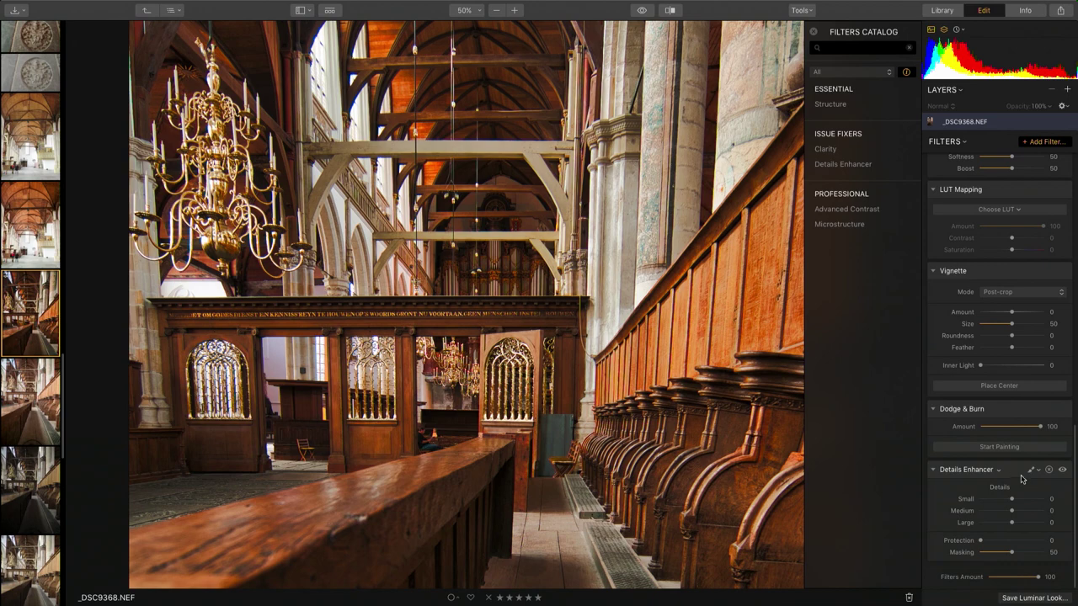
{"action": "scroll", "coordinate": [1016, 461], "scroll_direction": "up", "scroll_amount": 10}
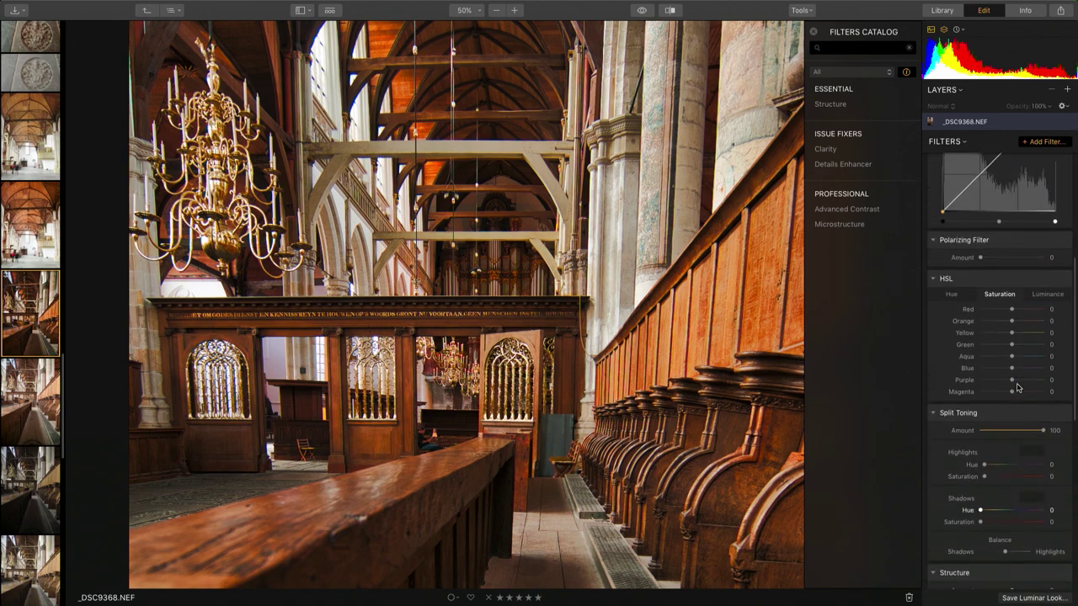
{"action": "scroll", "coordinate": [1015, 370], "scroll_direction": "up", "scroll_amount": 6}
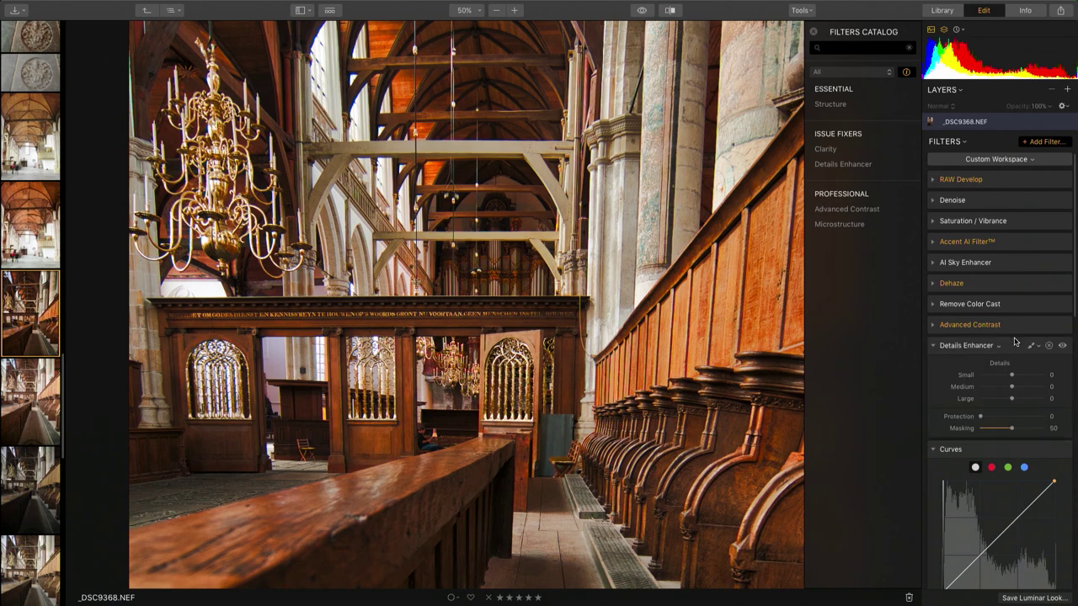
- Set Details Enhancer Small 44, Medium 55, Large 59 and compare it on and off
{"action": "left_click", "coordinate": [1028, 378]}
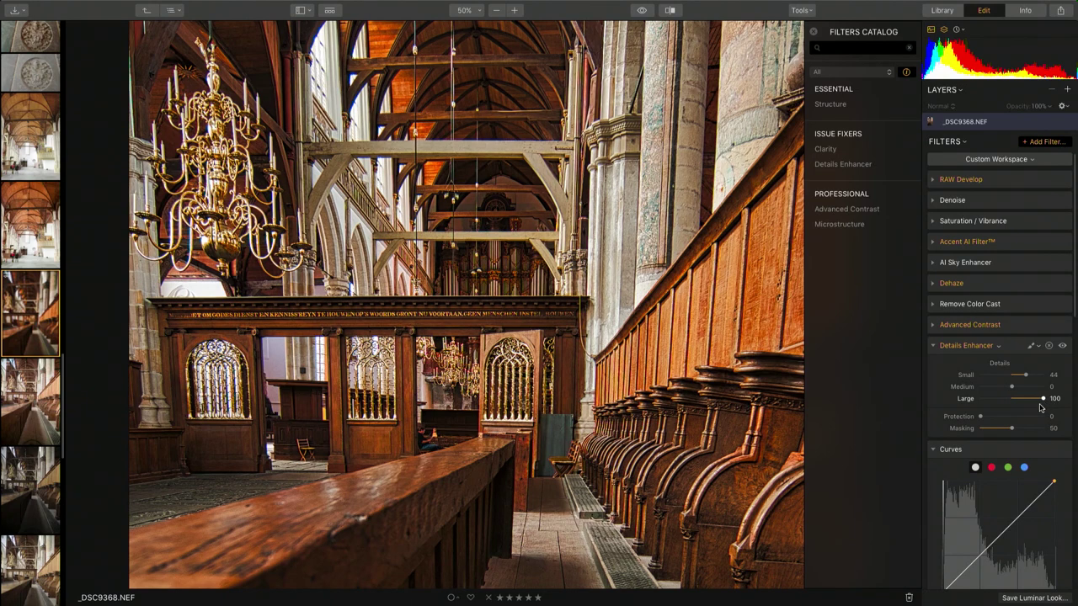
{"action": "left_click", "coordinate": [1029, 386]}
{"action": "left_click", "coordinate": [1031, 399]}
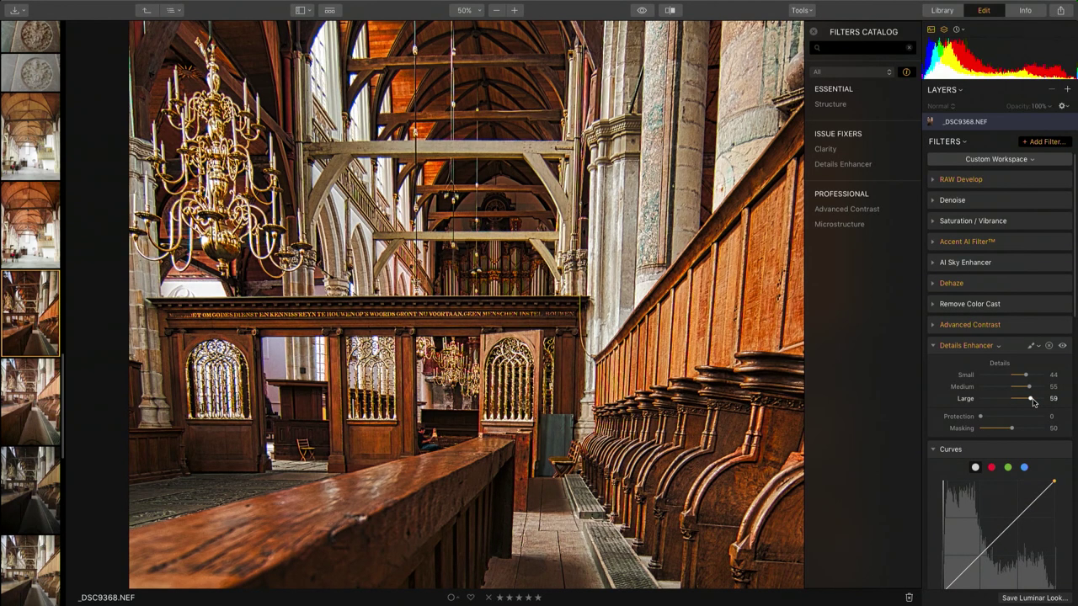
{"action": "left_click_drag", "start_coordinate": [564, 438], "coordinate": [564, 293]}
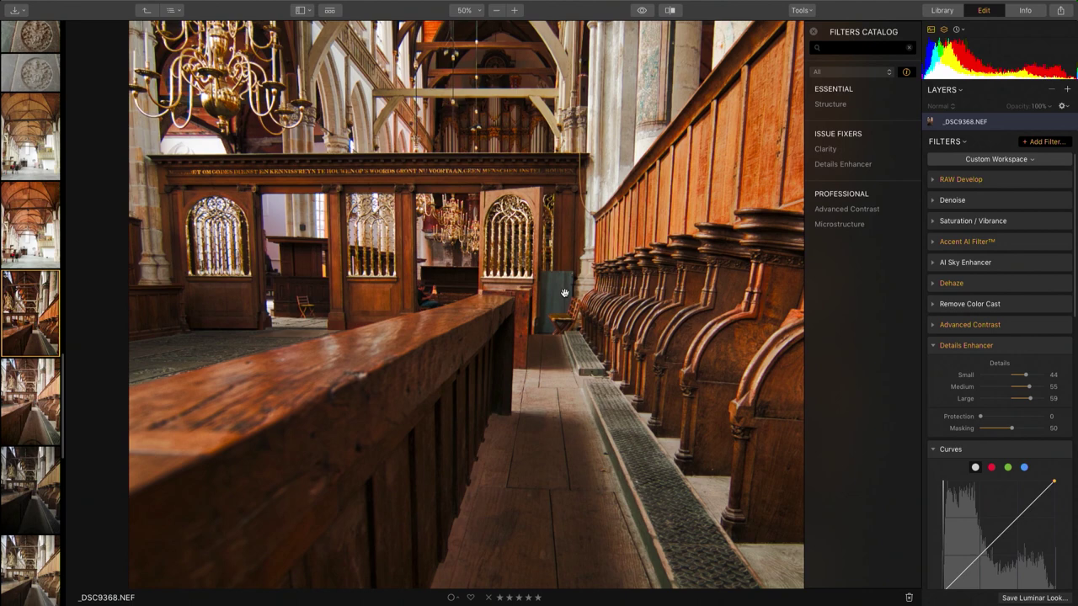
{"action": "left_click", "coordinate": [1062, 346]}
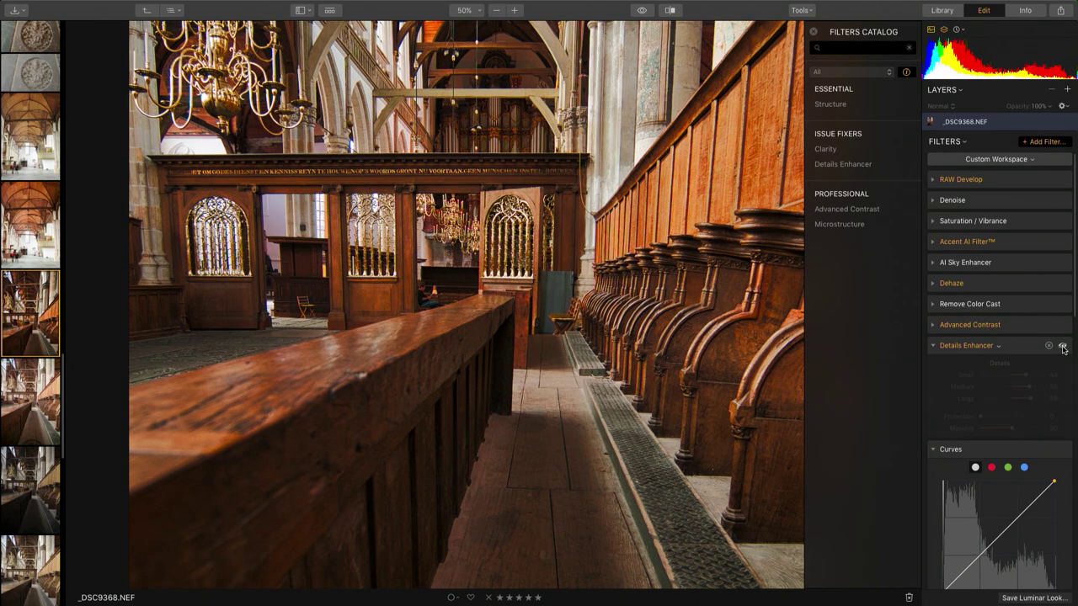
{"action": "left_click", "coordinate": [1063, 346]}
{"action": "left_click", "coordinate": [1063, 346]}
{"action": "left_click", "coordinate": [1063, 346]}
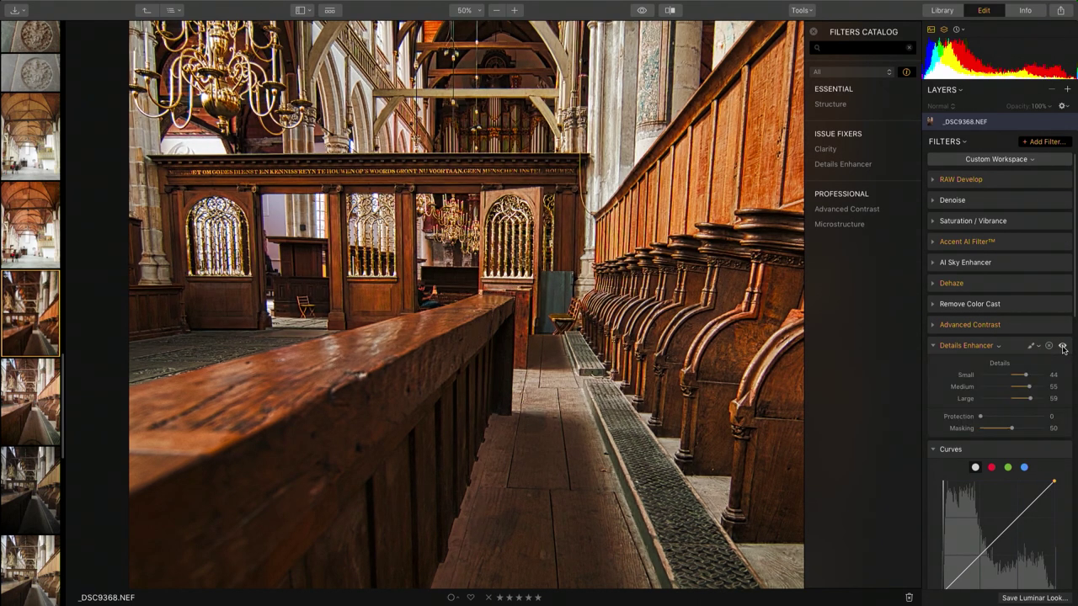
- Collapse the open filters, move Split Color Warmth under Split Toning, set Warm 33, Cool -54
{"action": "left_click", "coordinate": [932, 346]}
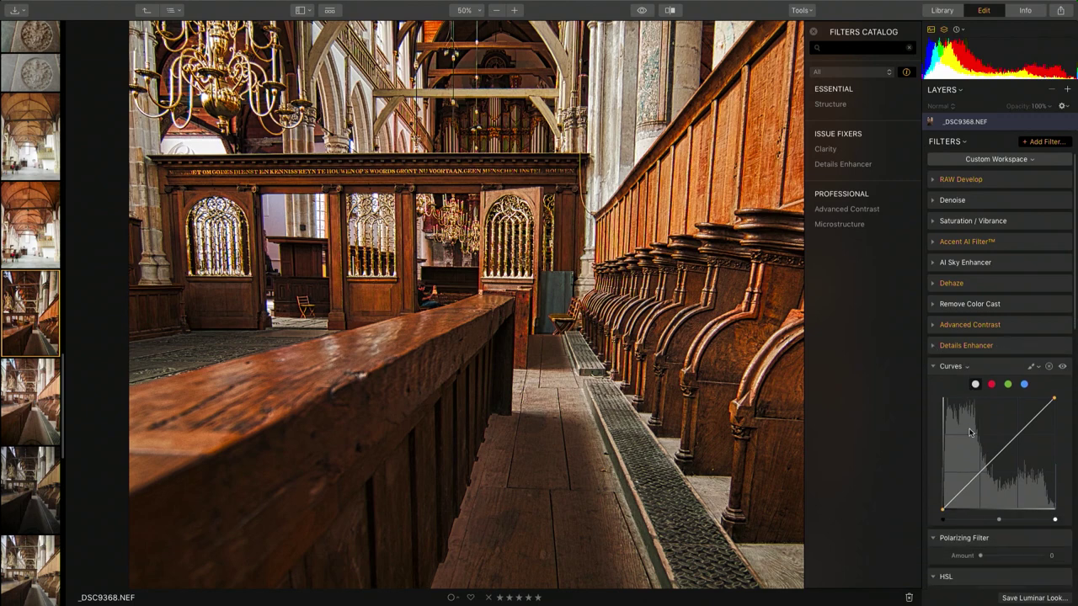
{"action": "left_click", "coordinate": [933, 368]}
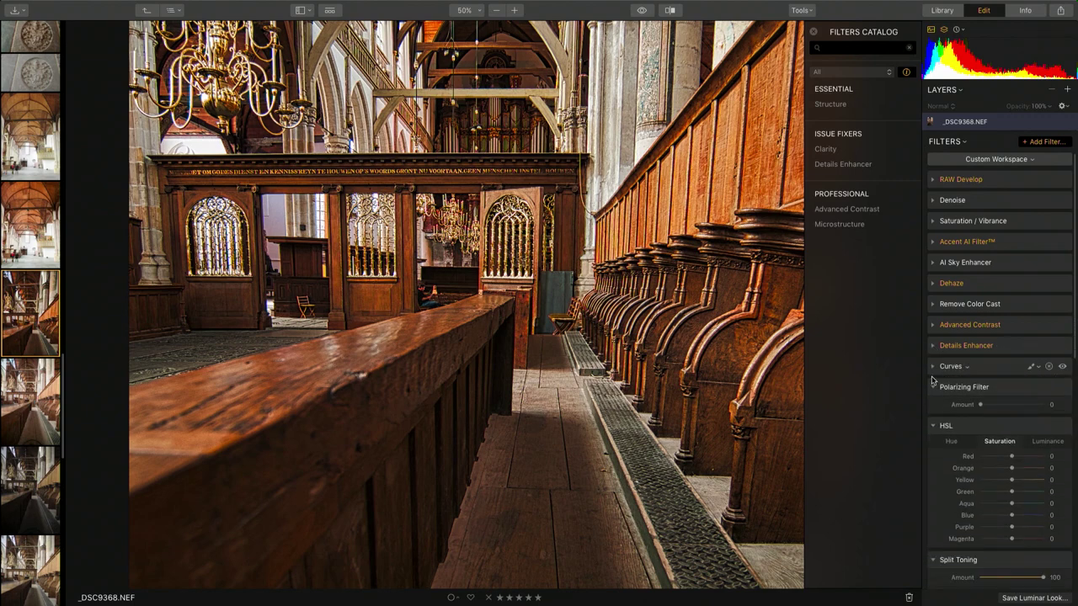
{"action": "left_click", "coordinate": [933, 387]}
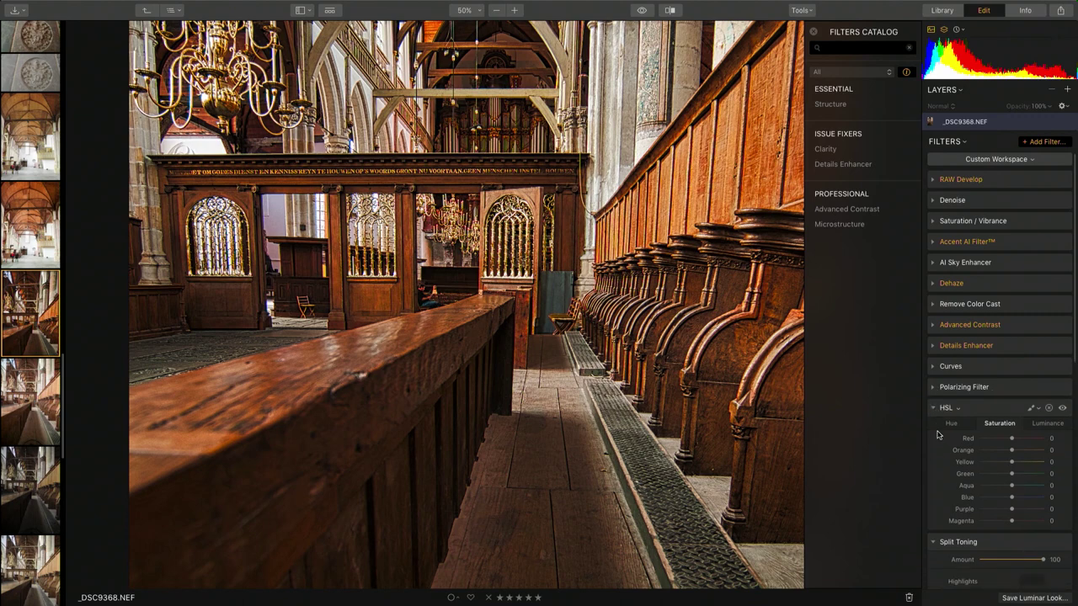
{"action": "left_click", "coordinate": [932, 408]}
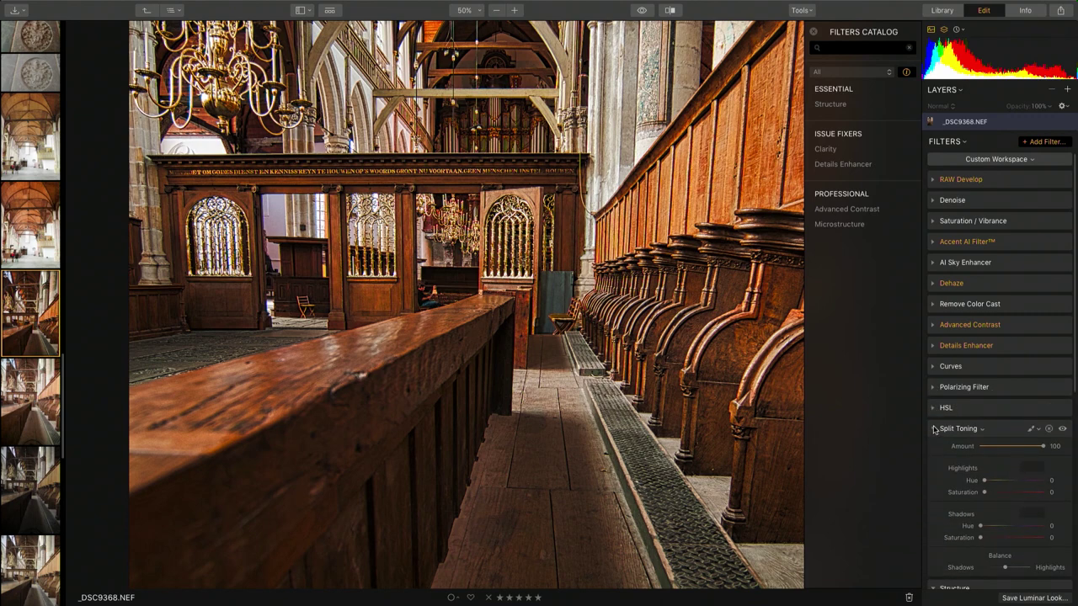
{"action": "left_click", "coordinate": [933, 430]}
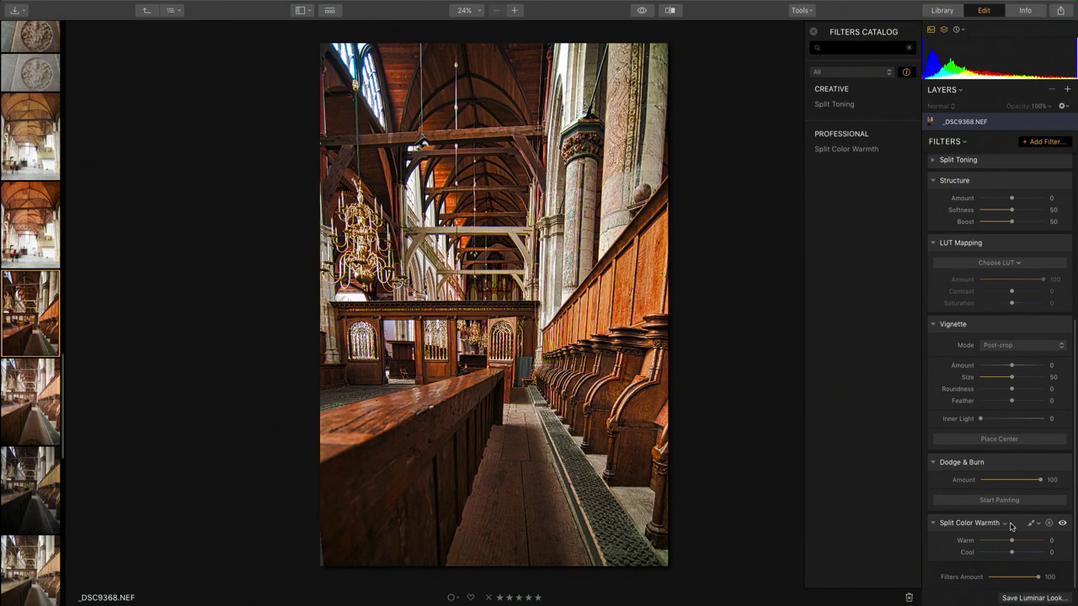
{"action": "left_click_drag", "start_coordinate": [1013, 523], "coordinate": [999, 314]}
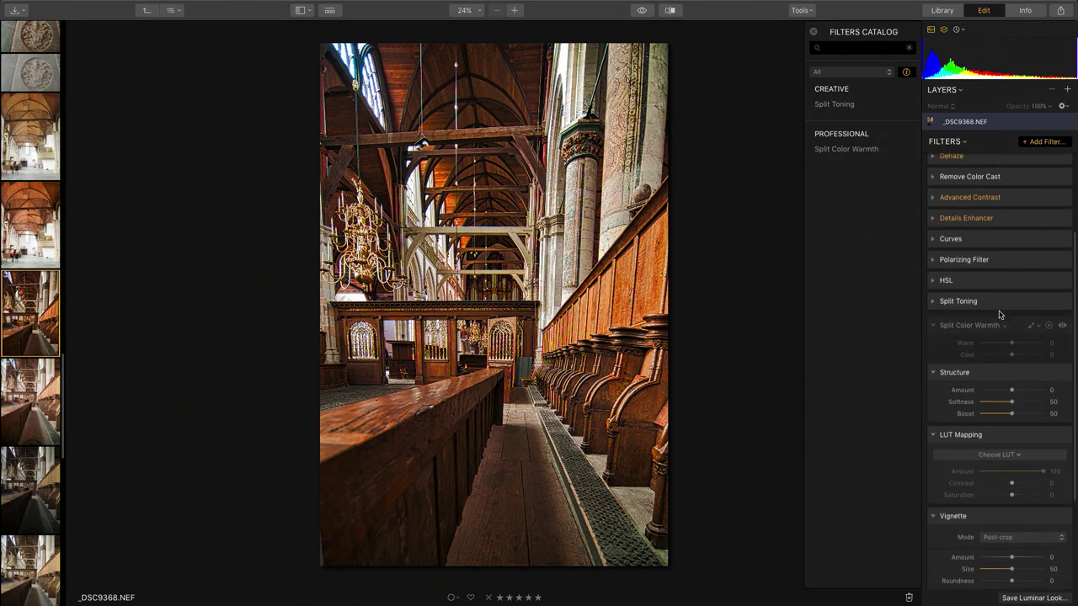
{"action": "left_click_drag", "start_coordinate": [1013, 342], "coordinate": [982, 361]}
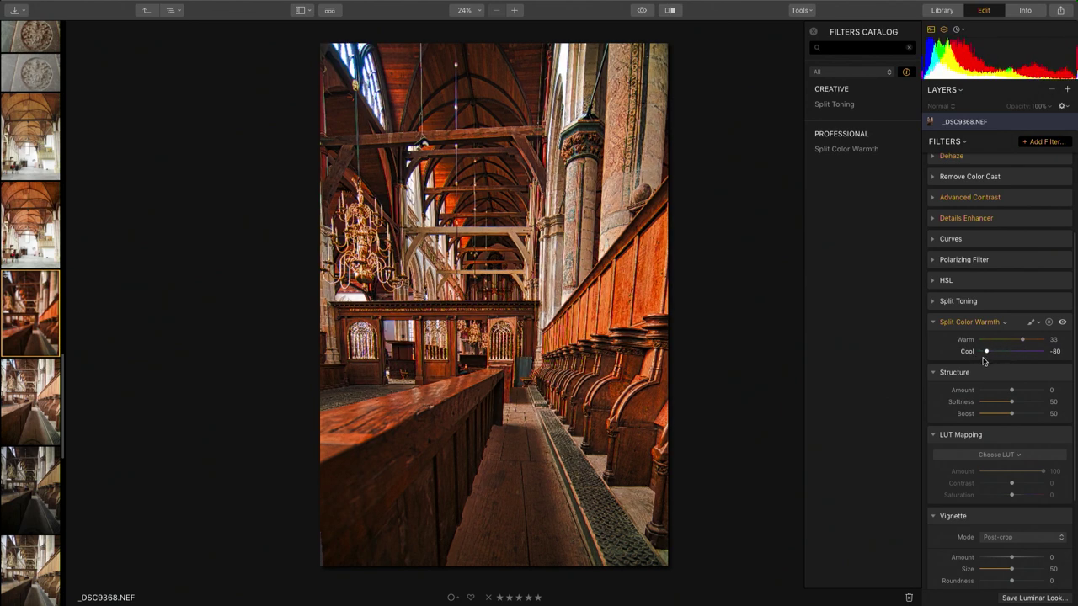
{"action": "left_click", "coordinate": [934, 321]}
- Add Structure 18, fold Structure and LUT Mapping, and apply vignette Amount -52, Feather 45, Inner Light 43
{"action": "left_click_drag", "start_coordinate": [1012, 360], "coordinate": [1019, 362]}
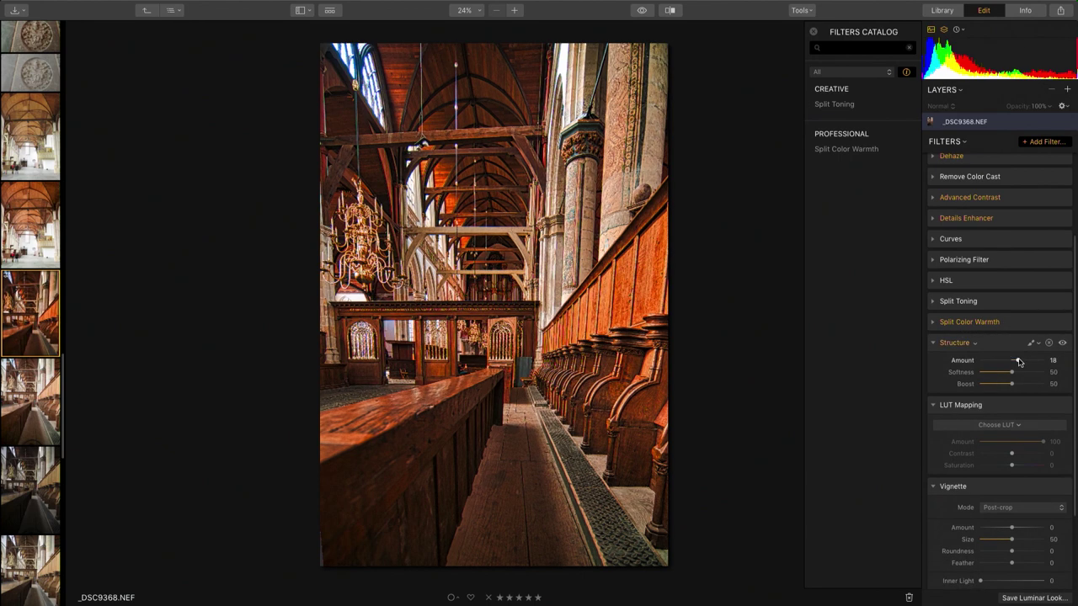
{"action": "left_click", "coordinate": [933, 342]}
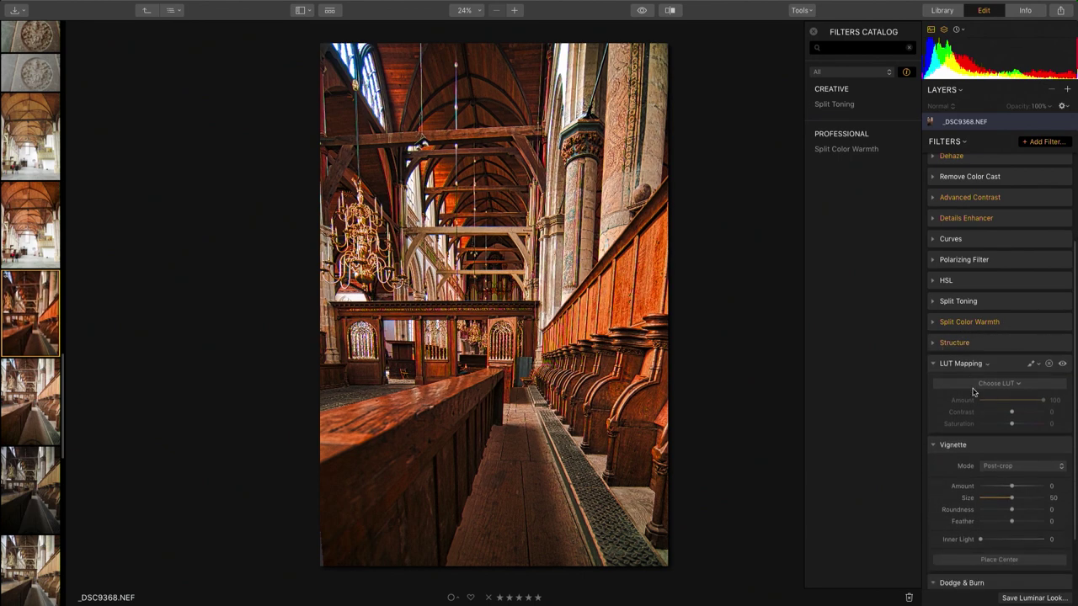
{"action": "left_click", "coordinate": [934, 364]}
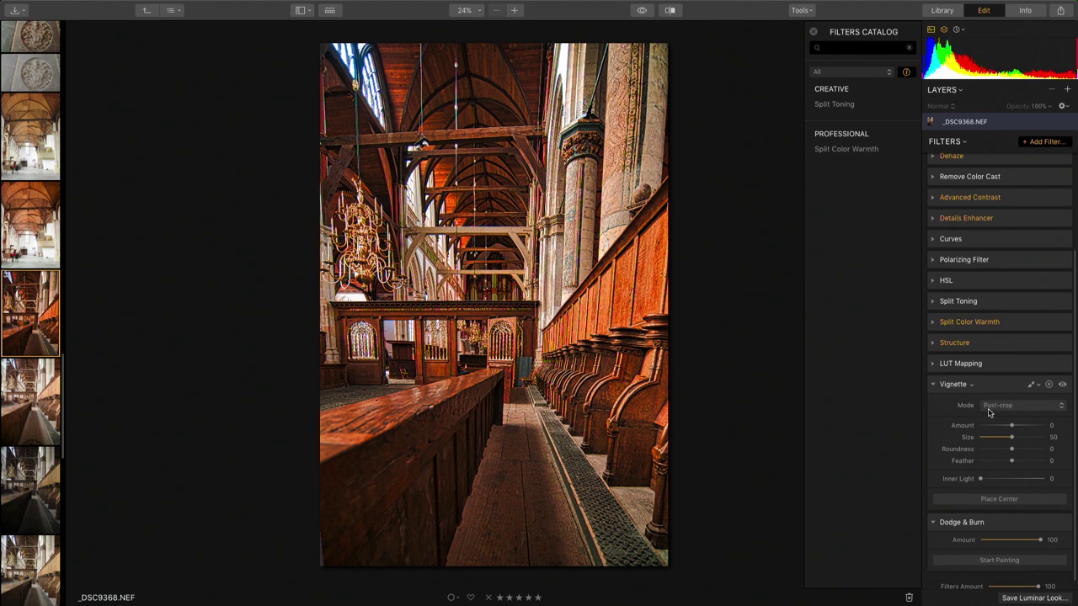
{"action": "left_click_drag", "start_coordinate": [1011, 425], "coordinate": [1026, 461]}
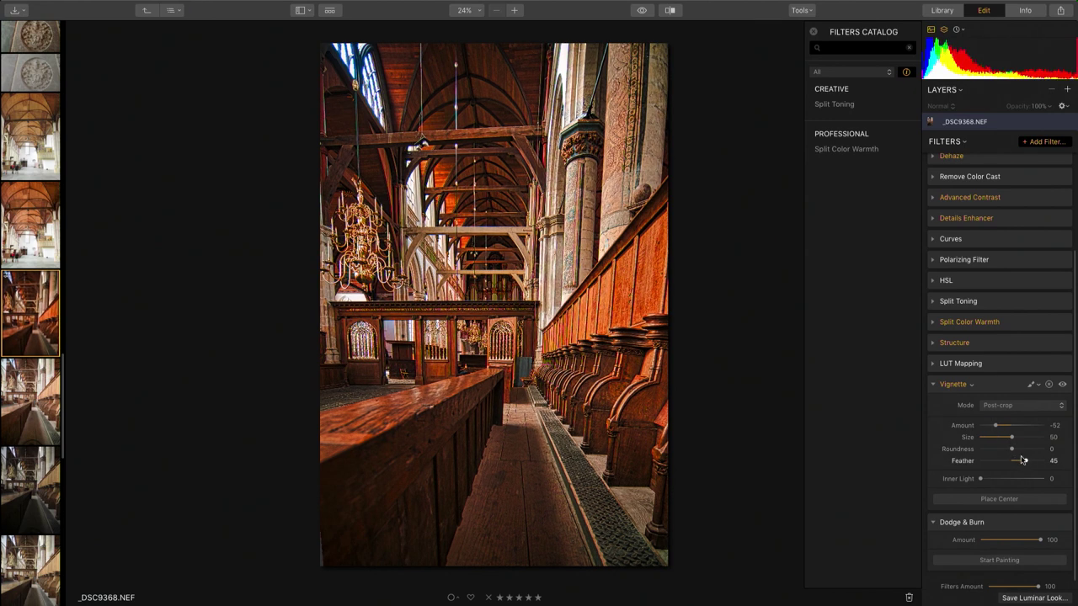
{"action": "left_click_drag", "start_coordinate": [1010, 478], "coordinate": [1008, 481]}
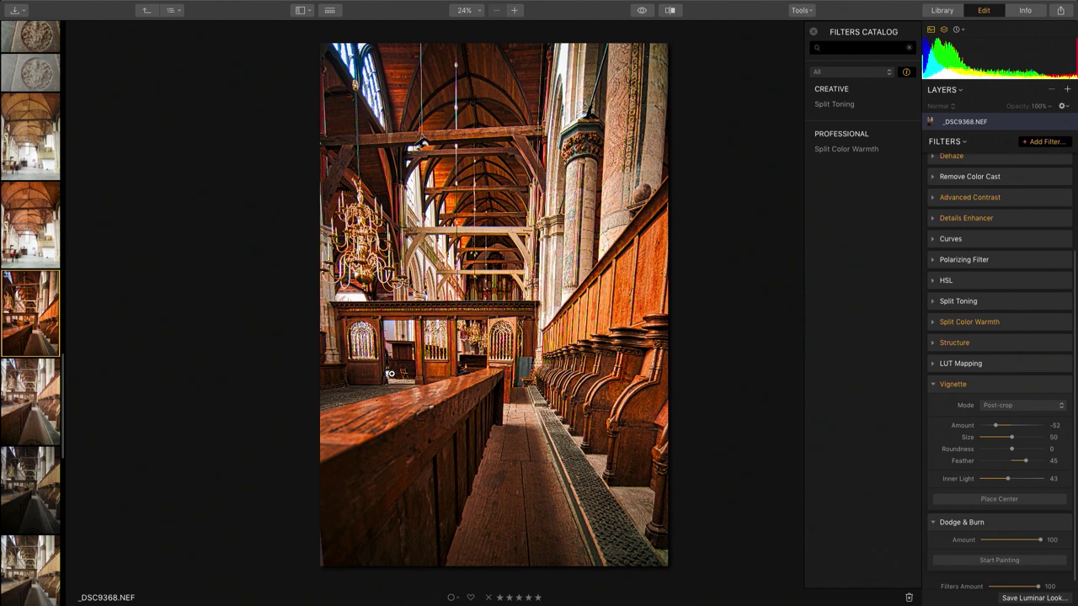
- With the Erase tool at 89% zoom, remove the left-edge flaw, then paint over the background chair
{"action": "mouse_move", "coordinate": [777, 4]}
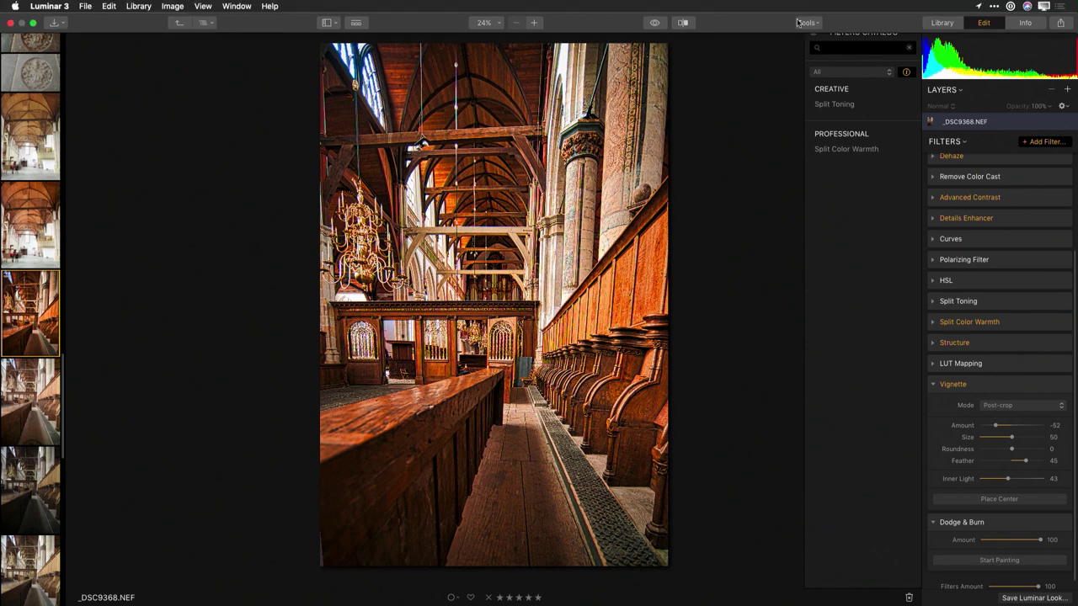
{"action": "left_click", "coordinate": [800, 23]}
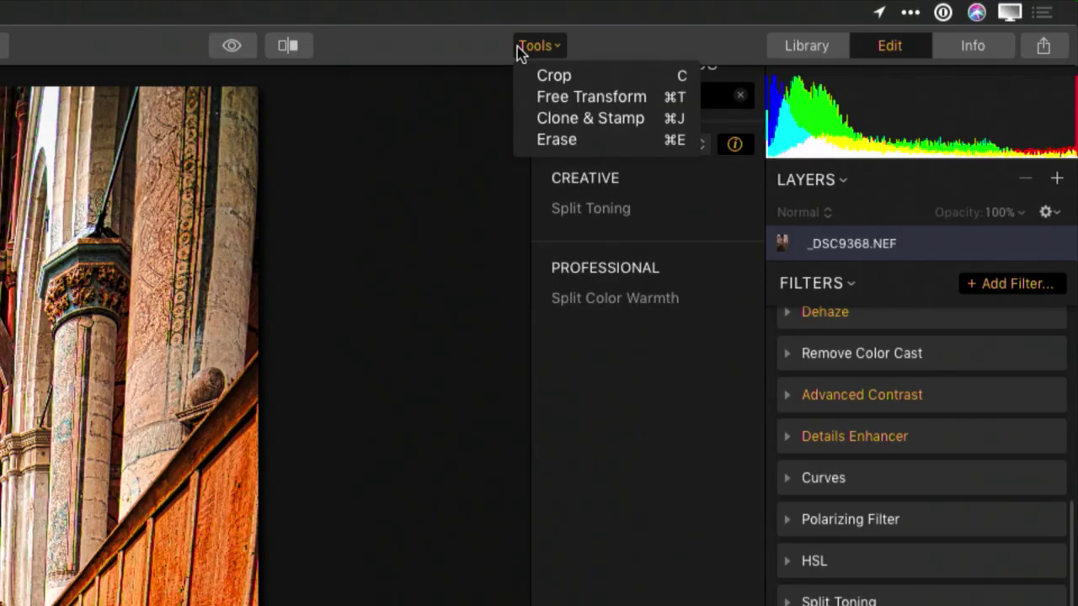
{"action": "left_click", "coordinate": [558, 140]}
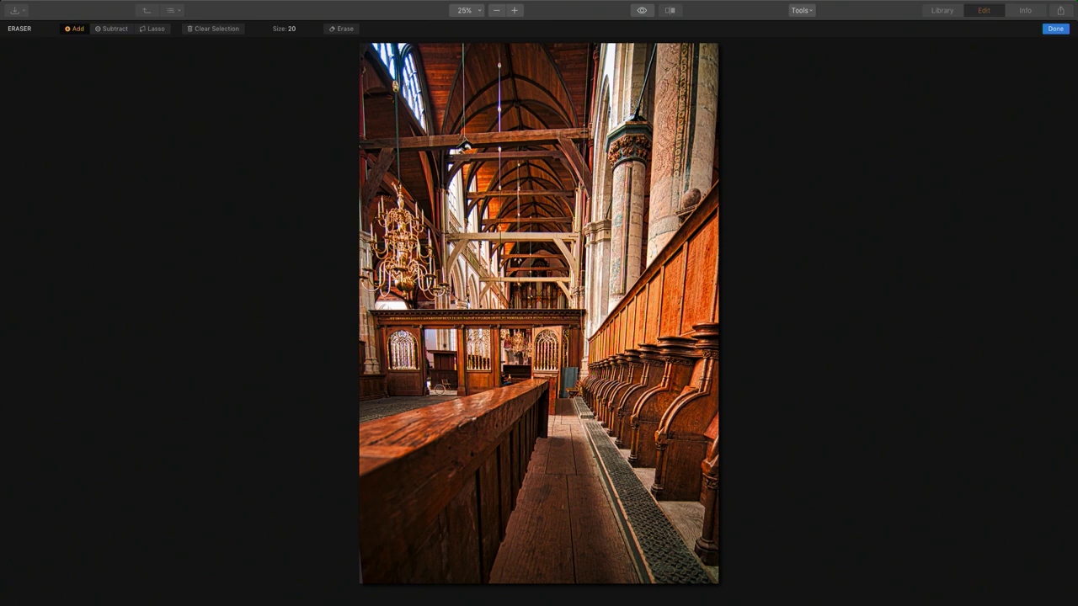
{"action": "scroll", "coordinate": [355, 567], "scroll_direction": "up", "scroll_amount": 5}
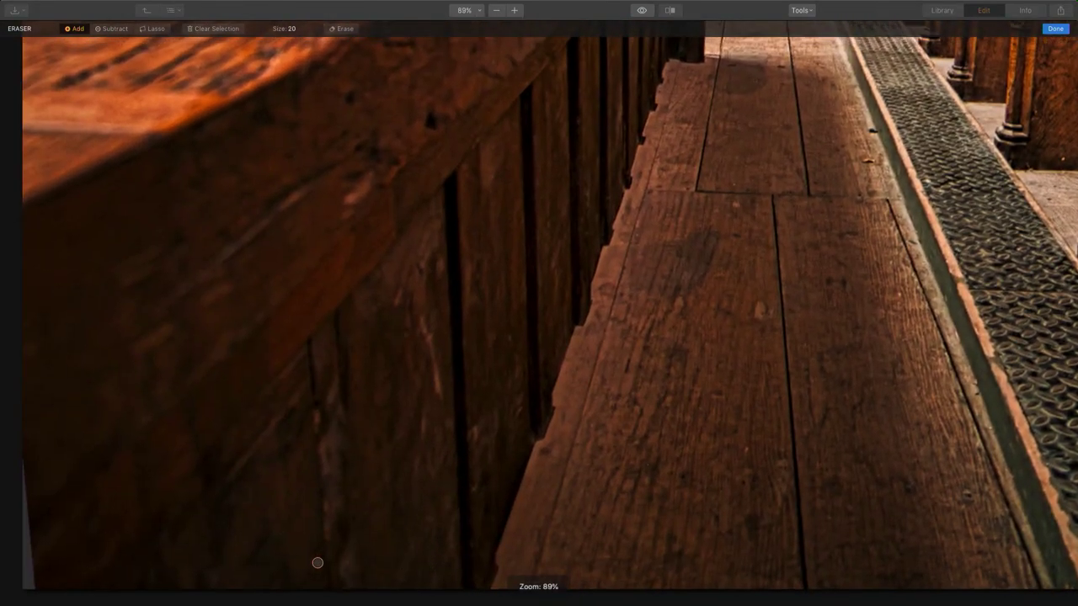
{"action": "mouse_move", "coordinate": [25, 469]}
{"action": "left_mouse_down"}
{"action": "mouse_move", "coordinate": [25, 588]}
{"action": "mouse_move", "coordinate": [25, 472]}
{"action": "mouse_move", "coordinate": [27, 533]}
{"action": "left_mouse_up"}
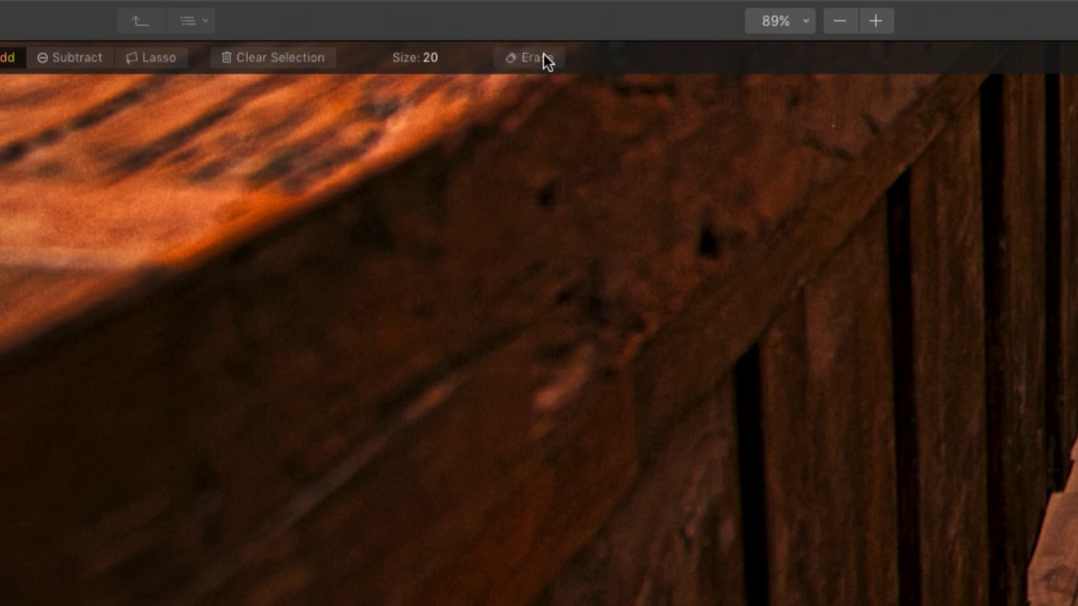
{"action": "left_click", "coordinate": [545, 59]}
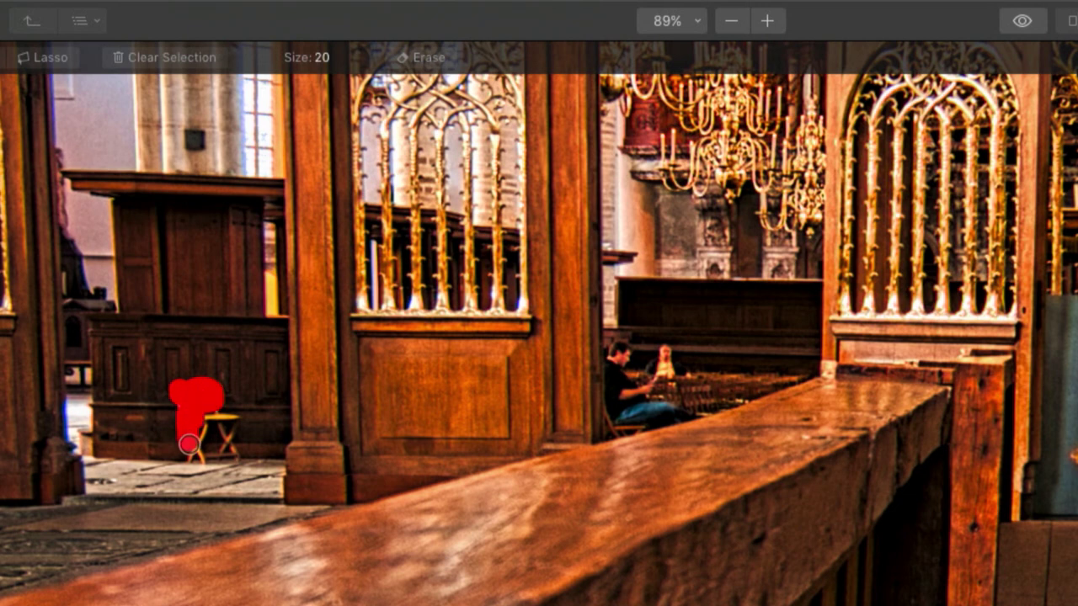
{"action": "mouse_move", "coordinate": [188, 443]}
{"action": "left_mouse_down"}
{"action": "mouse_move", "coordinate": [196, 459]}
{"action": "mouse_move", "coordinate": [217, 414]}
{"action": "mouse_move", "coordinate": [234, 445]}
{"action": "mouse_move", "coordinate": [224, 409]}
{"action": "mouse_move", "coordinate": [214, 432]}
{"action": "left_mouse_up"}
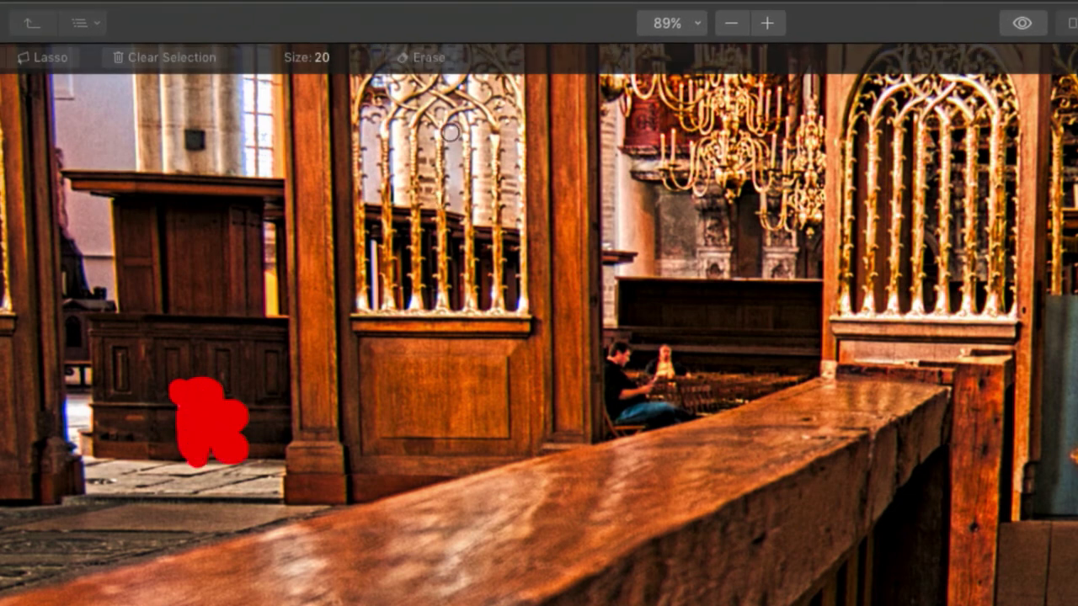
- Erase the chair, then mask the seated people with a size-32 brush, erase them, and fit the photo
{"action": "left_click", "coordinate": [426, 57]}
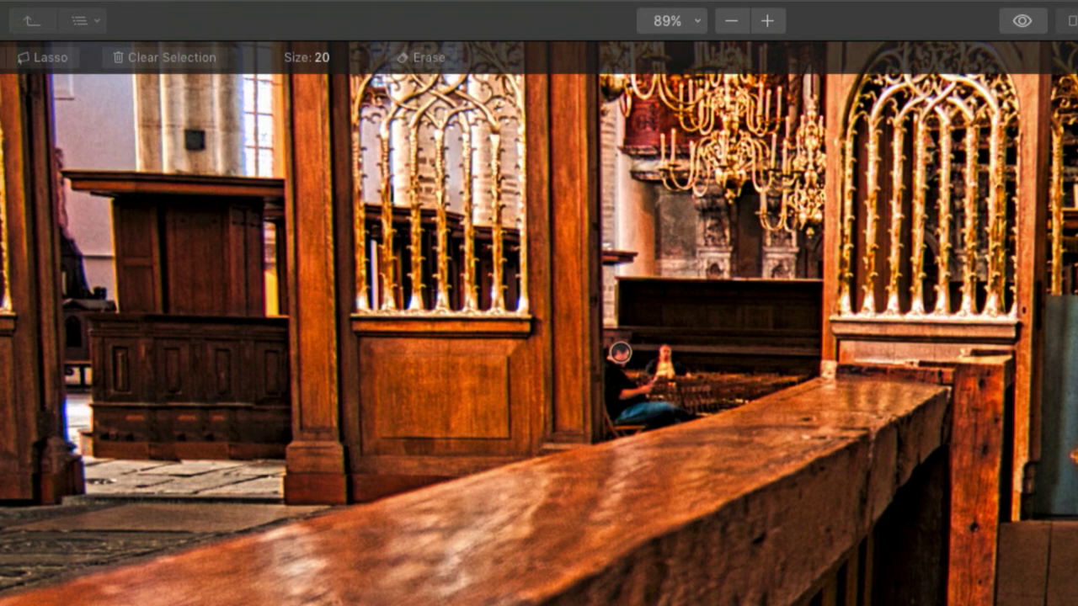
{"action": "scroll", "coordinate": [621, 352], "scroll_direction": "up", "scroll_amount": 5}
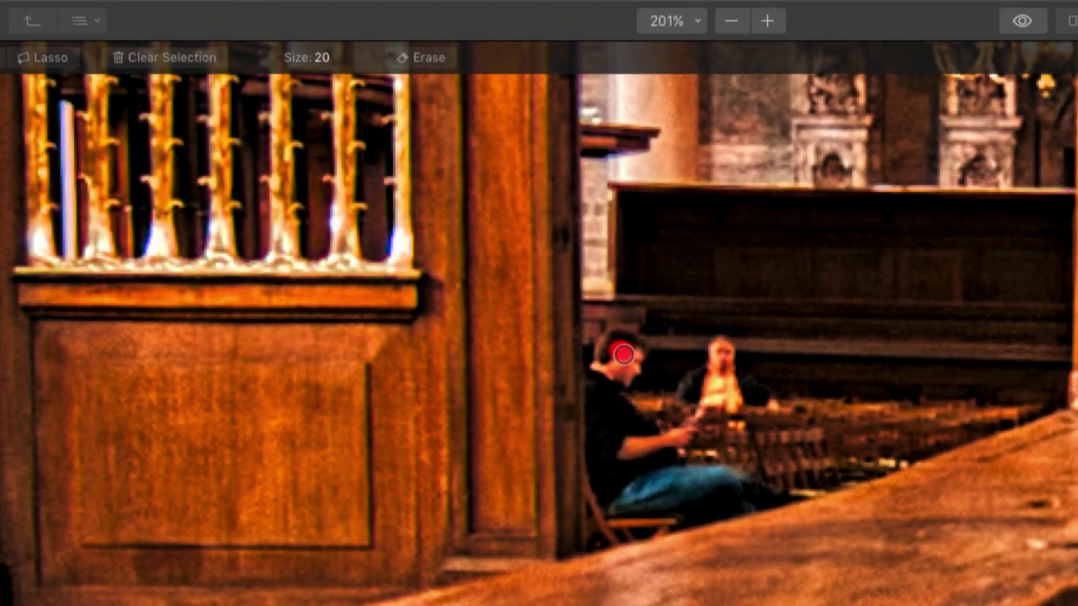
{"action": "mouse_move", "coordinate": [624, 355]}
{"action": "left_mouse_down"}
{"action": "mouse_move", "coordinate": [621, 344]}
{"action": "mouse_move", "coordinate": [605, 395]}
{"action": "left_mouse_up"}
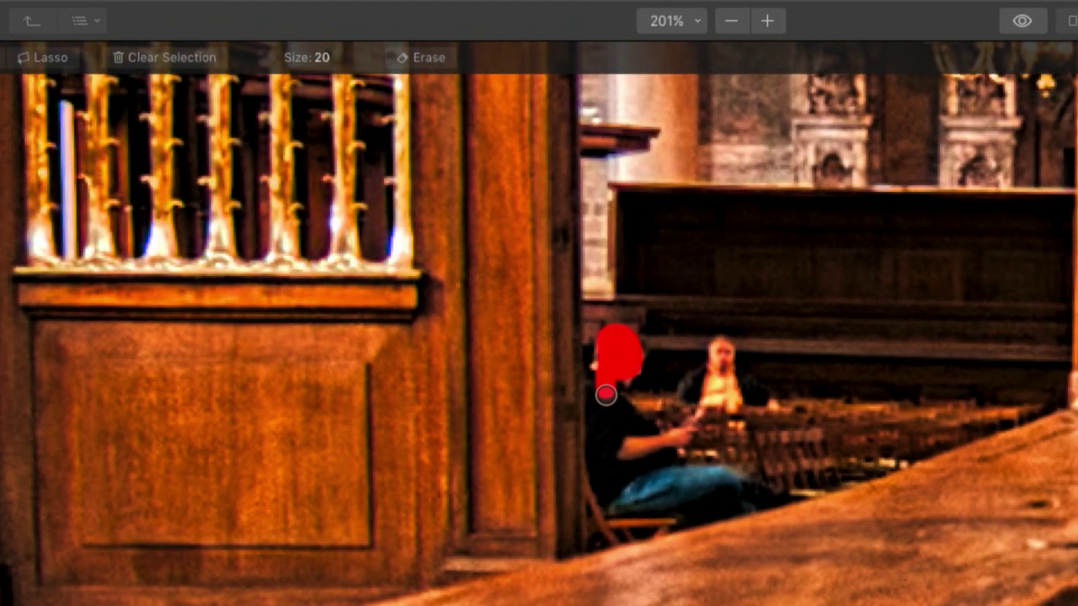
{"action": "key", "text": "bracketright"}
{"action": "key", "text": "bracketright"}
{"action": "key", "text": "bracketright"}
{"action": "key", "text": "bracketright"}
{"action": "key", "text": "bracketright"}
{"action": "key", "text": "bracketright"}
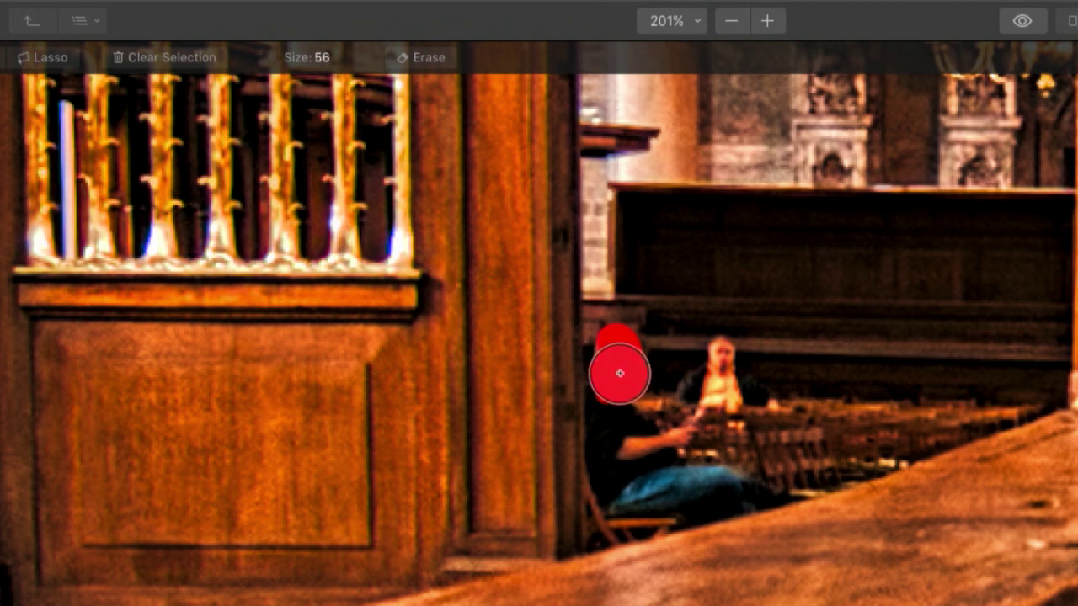
{"action": "mouse_move", "coordinate": [620, 373]}
{"action": "left_mouse_down"}
{"action": "mouse_move", "coordinate": [627, 495]}
{"action": "mouse_move", "coordinate": [767, 484]}
{"action": "mouse_move", "coordinate": [677, 468]}
{"action": "mouse_move", "coordinate": [660, 442]}
{"action": "mouse_move", "coordinate": [652, 414]}
{"action": "mouse_move", "coordinate": [682, 434]}
{"action": "mouse_move", "coordinate": [655, 420]}
{"action": "mouse_move", "coordinate": [712, 388]}
{"action": "mouse_move", "coordinate": [694, 395]}
{"action": "mouse_move", "coordinate": [737, 391]}
{"action": "mouse_move", "coordinate": [724, 399]}
{"action": "mouse_move", "coordinate": [720, 349]}
{"action": "mouse_move", "coordinate": [719, 383]}
{"action": "mouse_move", "coordinate": [705, 388]}
{"action": "mouse_move", "coordinate": [743, 392]}
{"action": "mouse_move", "coordinate": [607, 345]}
{"action": "left_mouse_up"}
{"action": "key", "text": "bracketleft"}
{"action": "key", "text": "bracketleft"}
{"action": "key", "text": "bracketleft"}
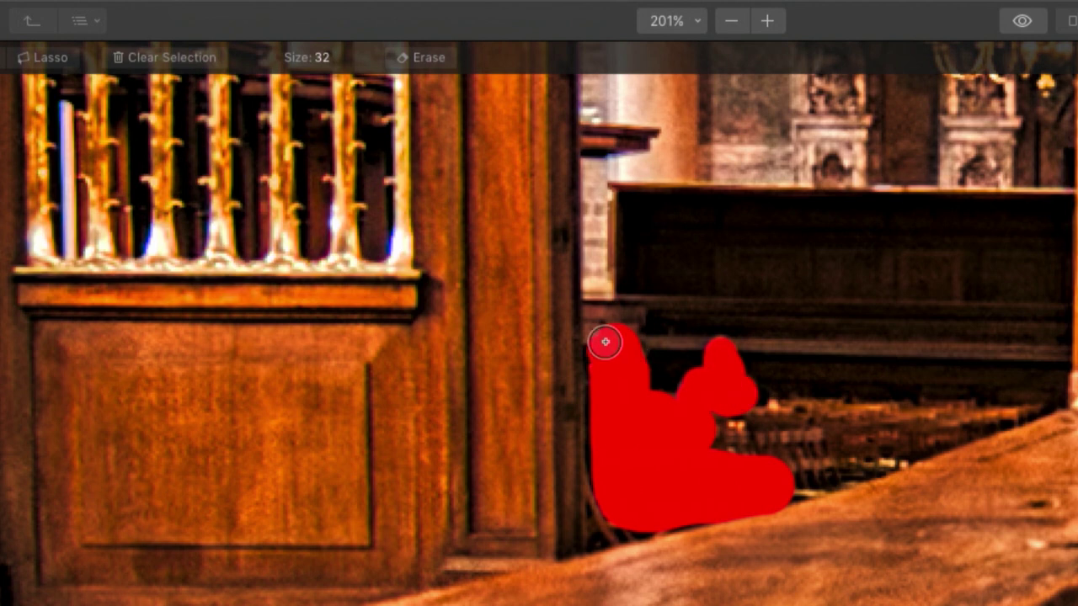
{"action": "left_click", "coordinate": [429, 59]}
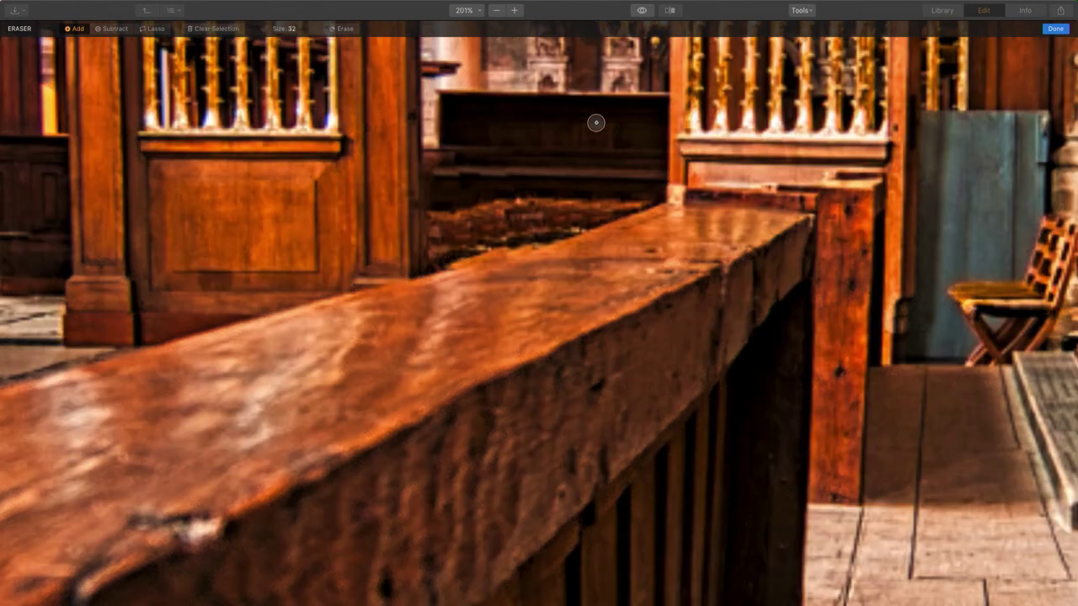
{"action": "scroll", "coordinate": [930, 246], "scroll_direction": "down", "scroll_amount": 5}
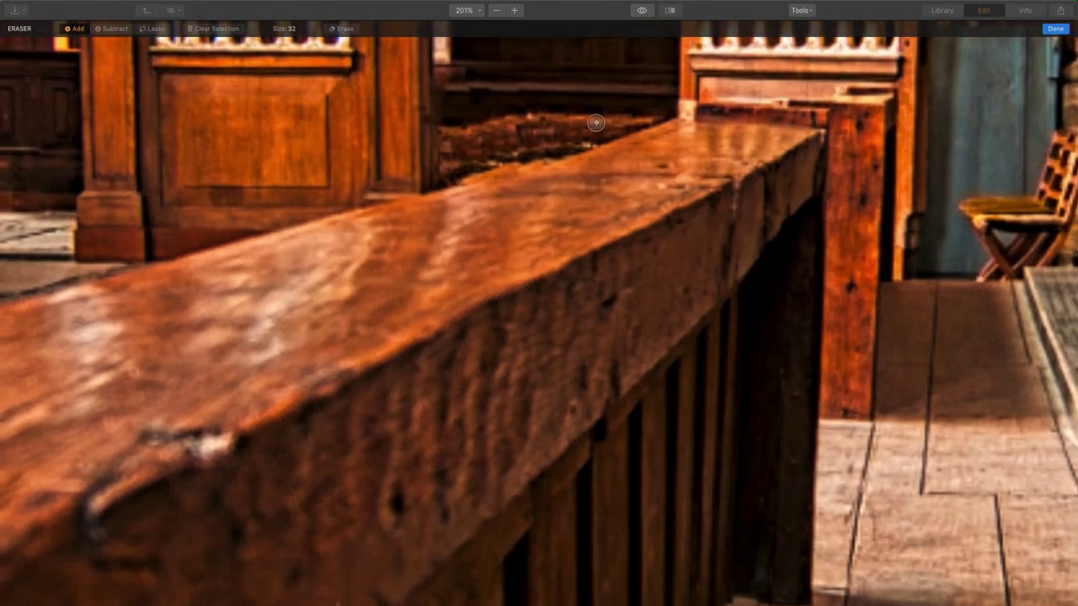
{"action": "scroll", "coordinate": [929, 246], "scroll_direction": "right", "scroll_amount": 5}
{"action": "key", "text": "super+0"}
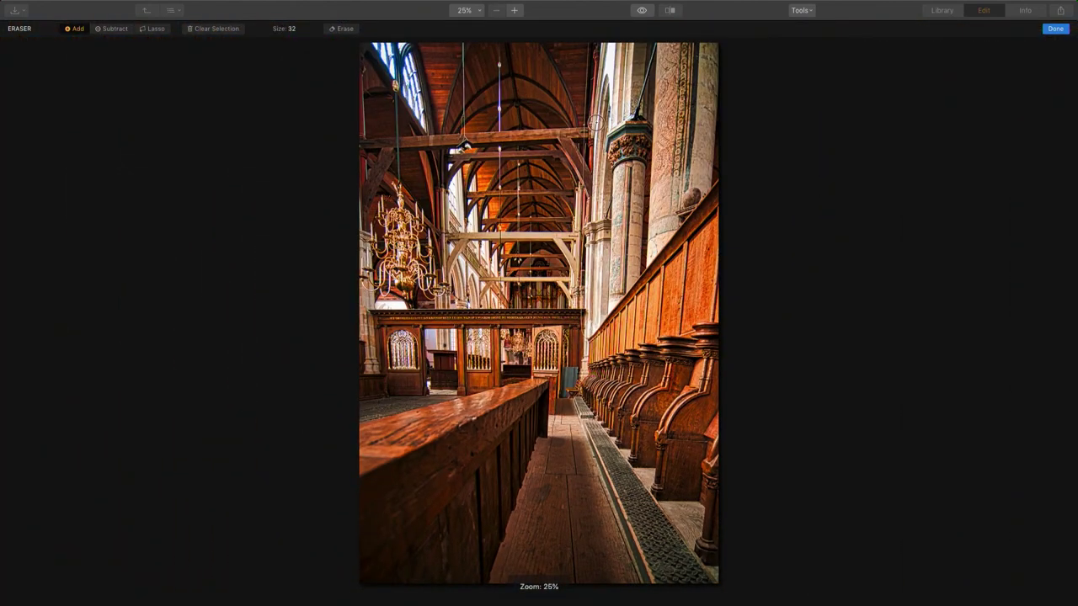
- Finish erasing and narrow the filter catalog to the Creative category
{"action": "left_click", "coordinate": [1055, 30]}
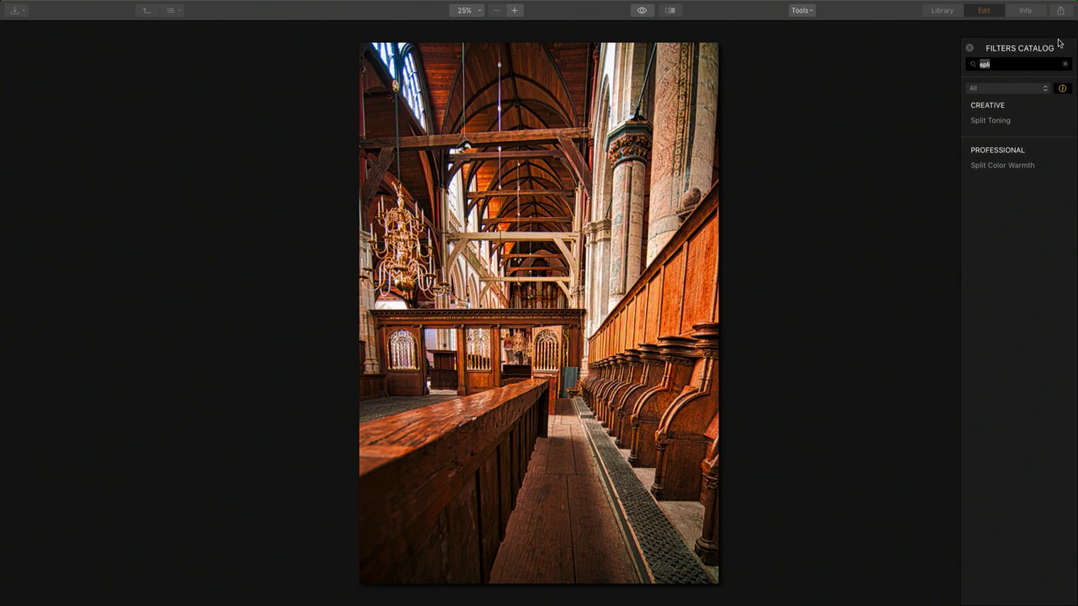
{"action": "key", "text": "BackSpace"}
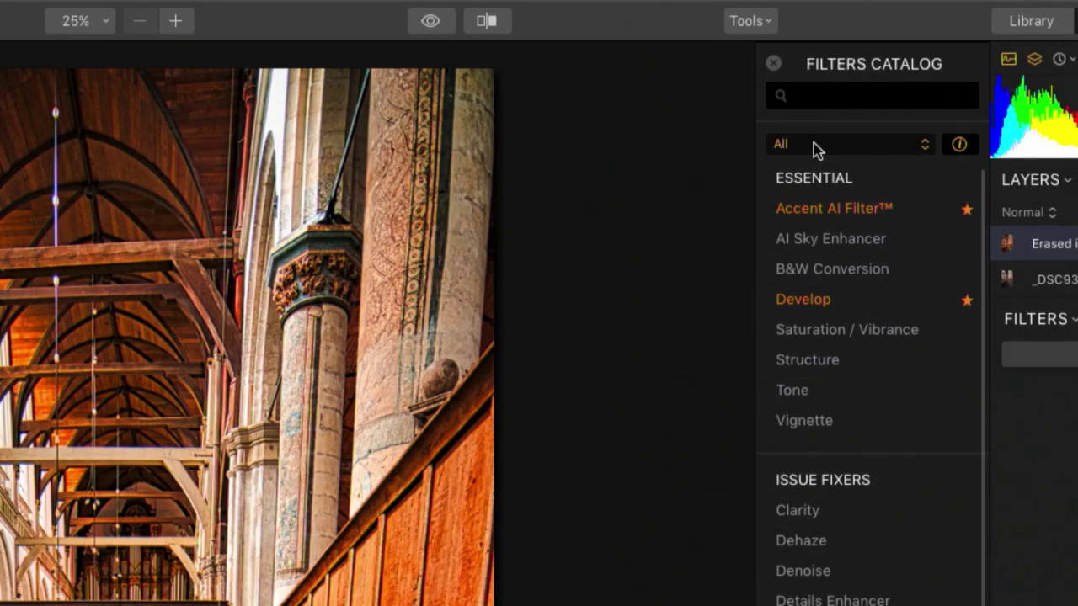
{"action": "left_click", "coordinate": [813, 144]}
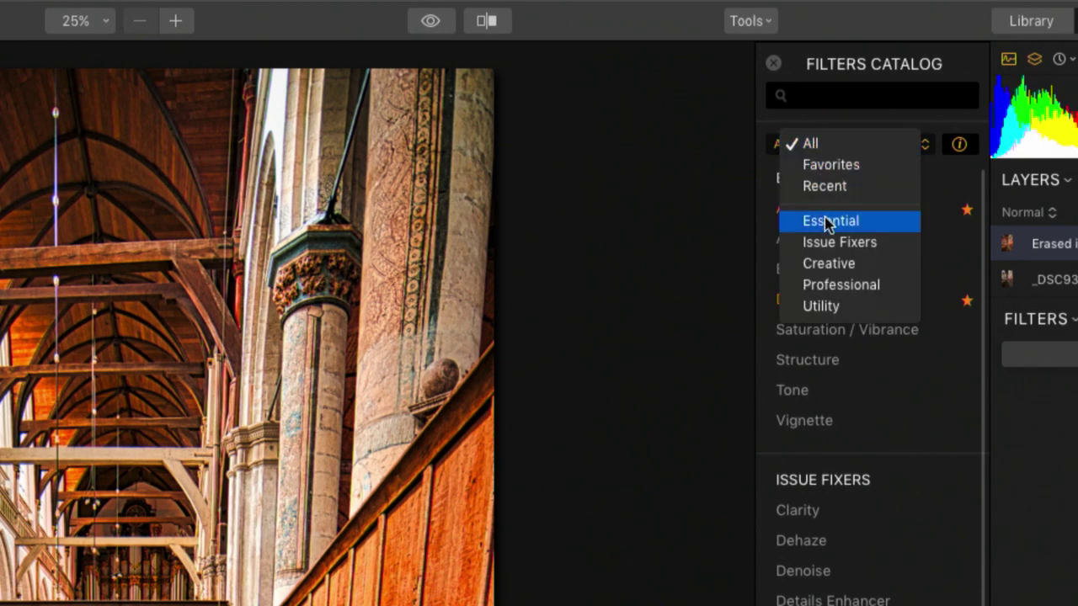
{"action": "left_click", "coordinate": [830, 263]}
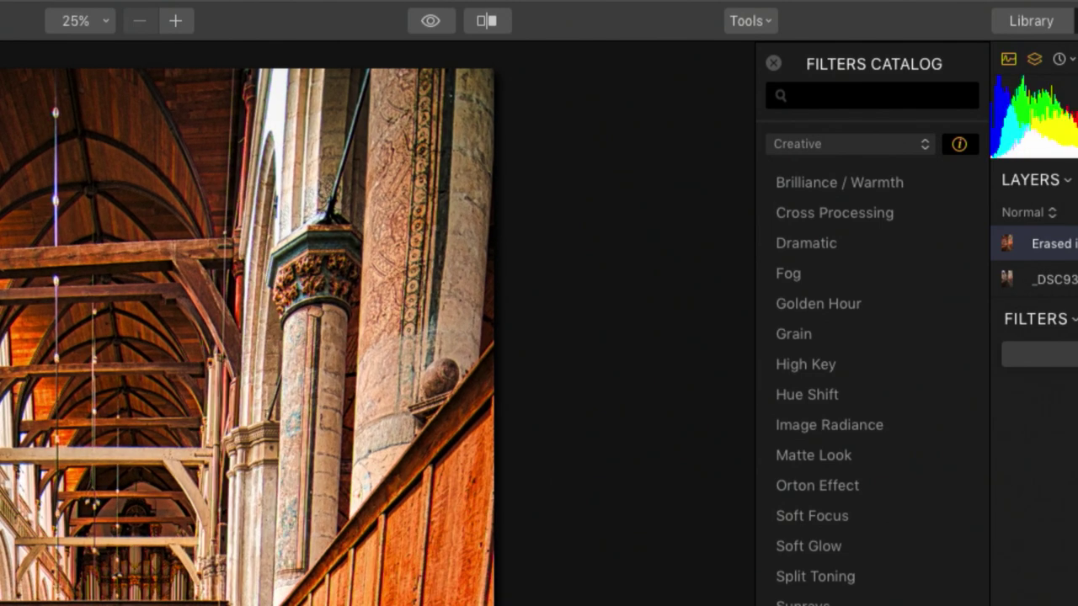
- Add a new empty Adjustment Layer 1 above the Erased image layer
{"action": "left_click", "coordinate": [1077, 181]}
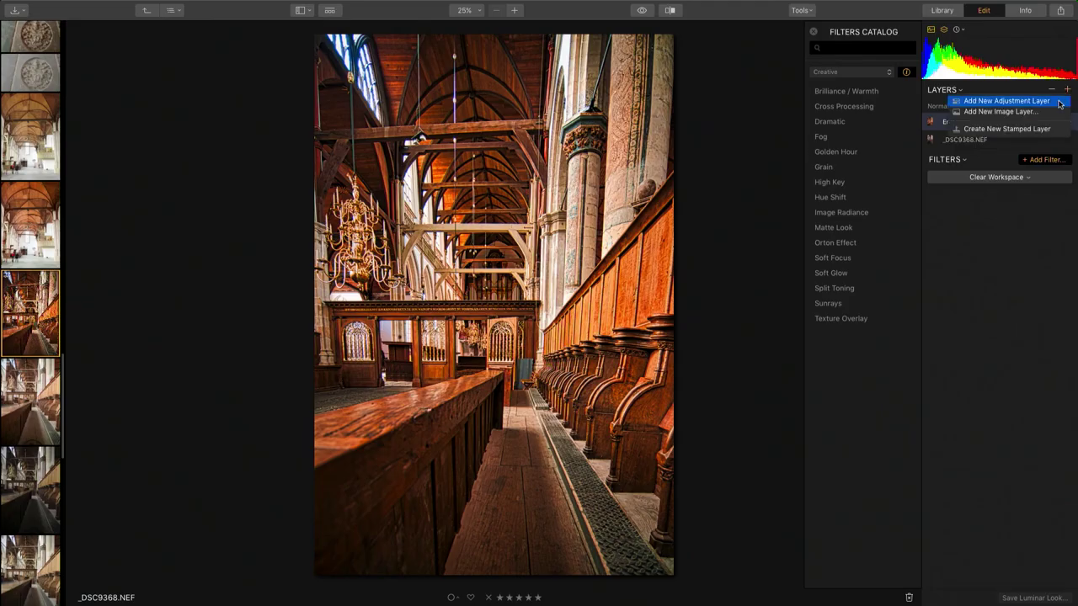
{"action": "left_click", "coordinate": [1006, 101]}
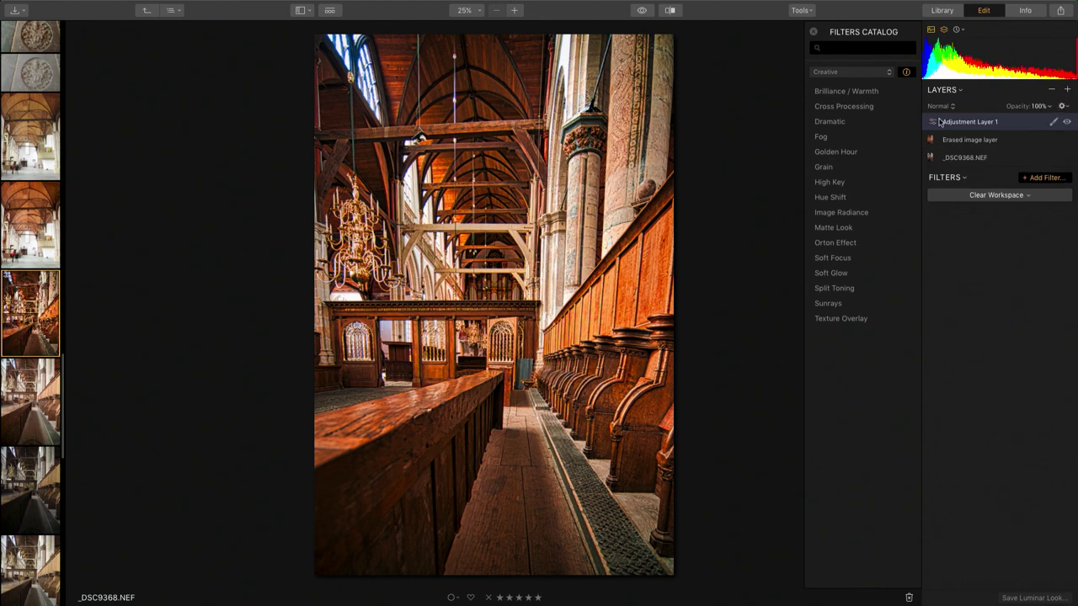
{"action": "mouse_move", "coordinate": [896, 137]}
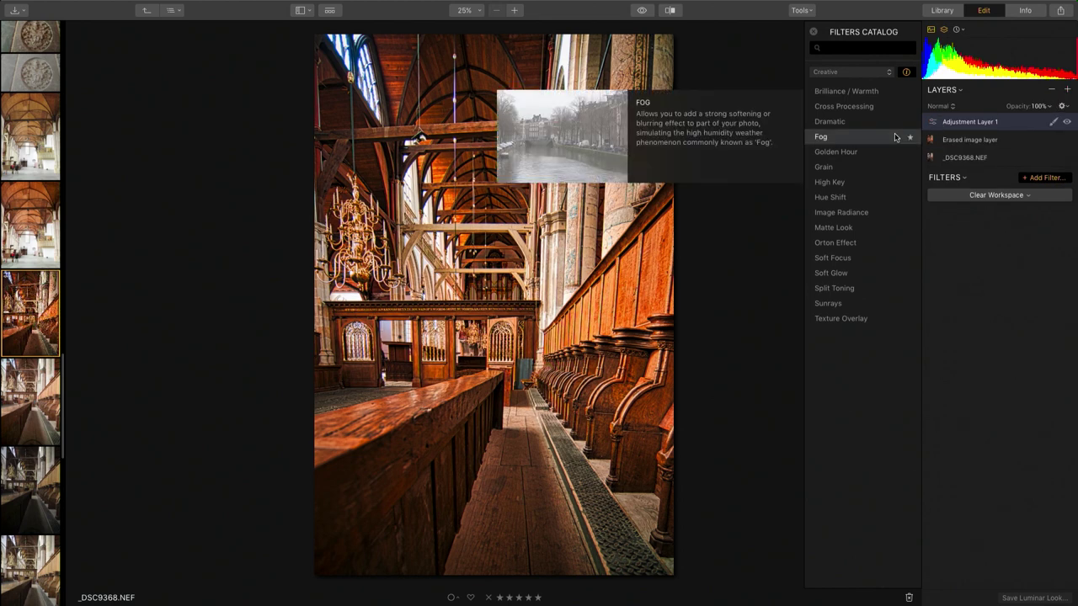
{"action": "mouse_move", "coordinate": [869, 152]}
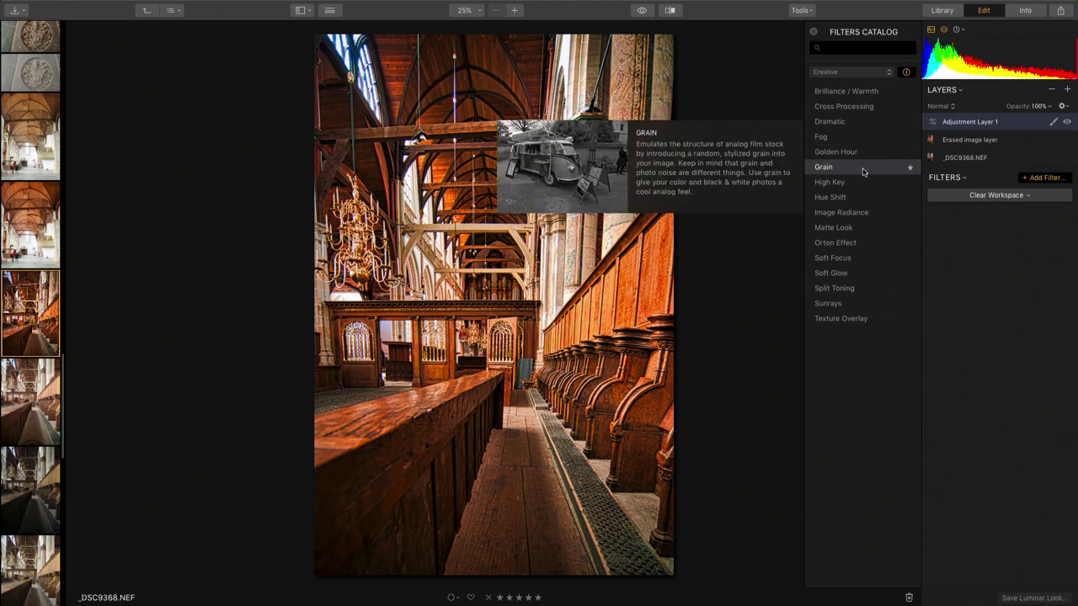
- Add the Sunrays, Orton Effect and Golden Hour filters to the adjustment layer
{"action": "mouse_move", "coordinate": [843, 271]}
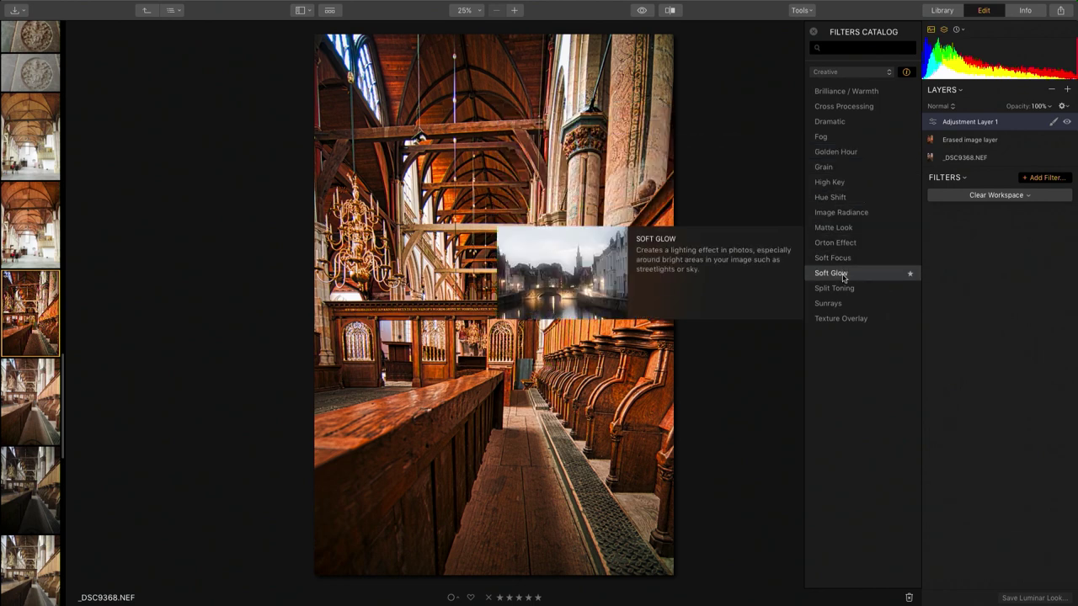
{"action": "left_click", "coordinate": [836, 304]}
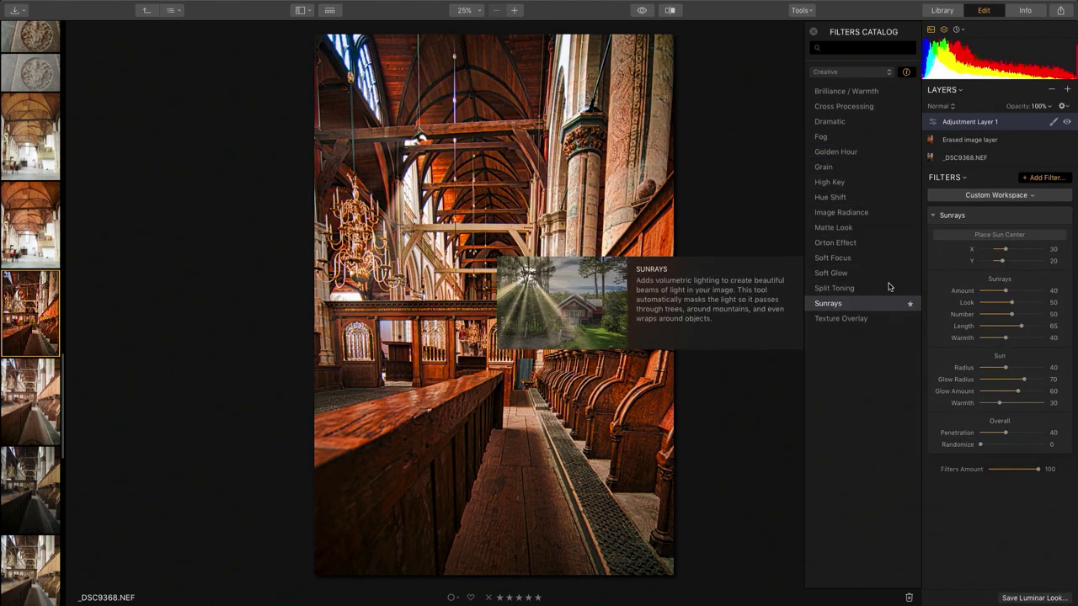
{"action": "left_click", "coordinate": [837, 244]}
{"action": "left_click", "coordinate": [835, 151]}
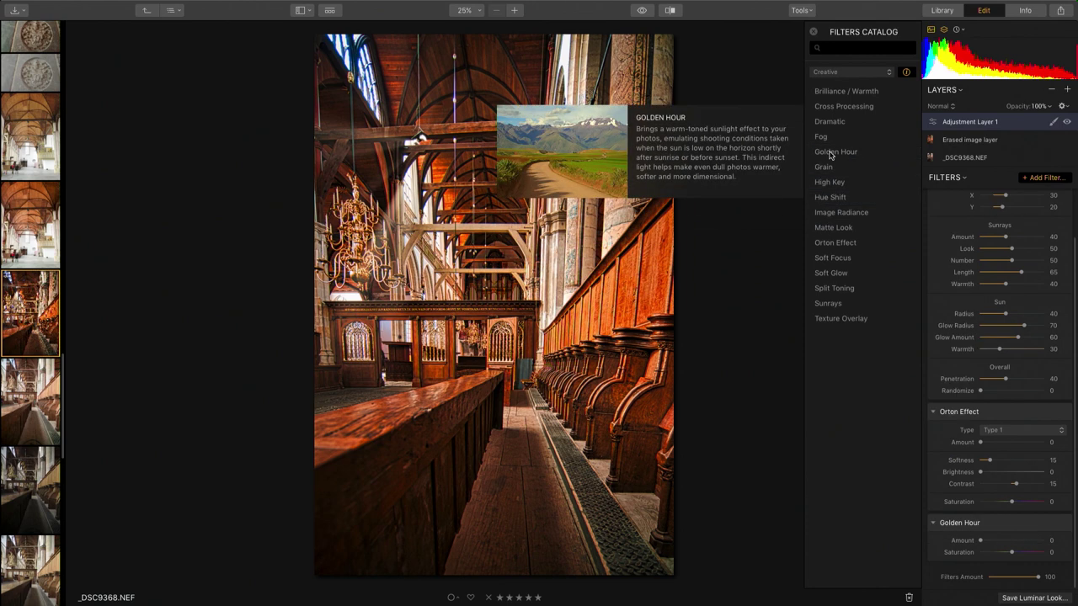
{"action": "scroll", "coordinate": [1076, 349], "scroll_direction": "down", "scroll_amount": 2}
{"action": "scroll", "coordinate": [1075, 349], "scroll_direction": "up", "scroll_amount": 1}
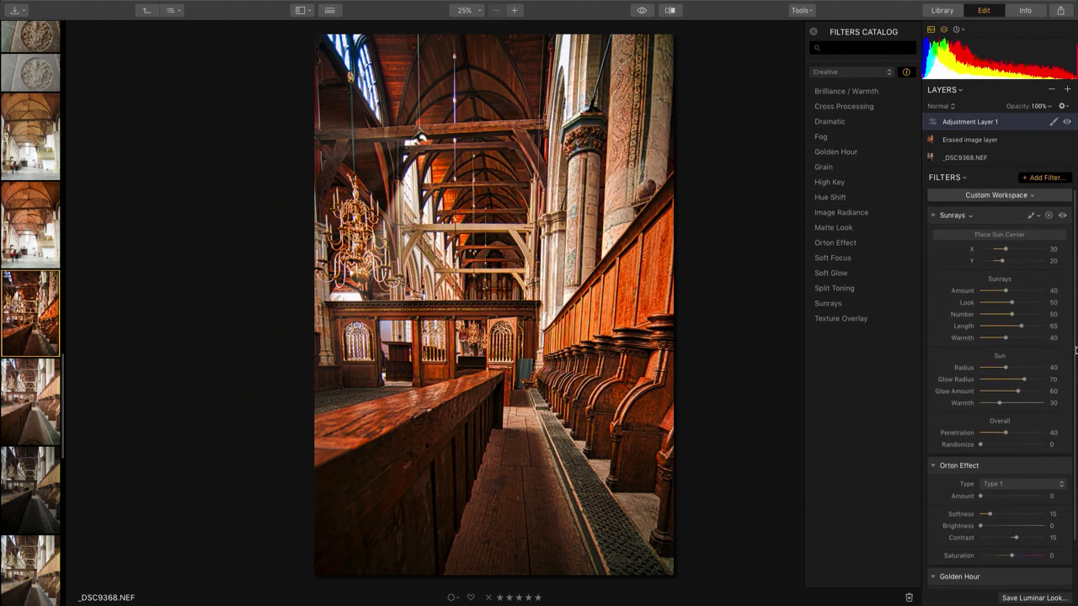
- Place the sun at the upper-left window and tune Sunrays radius, amount, Warmth 47, Penetration 6
{"action": "left_click", "coordinate": [1000, 235]}
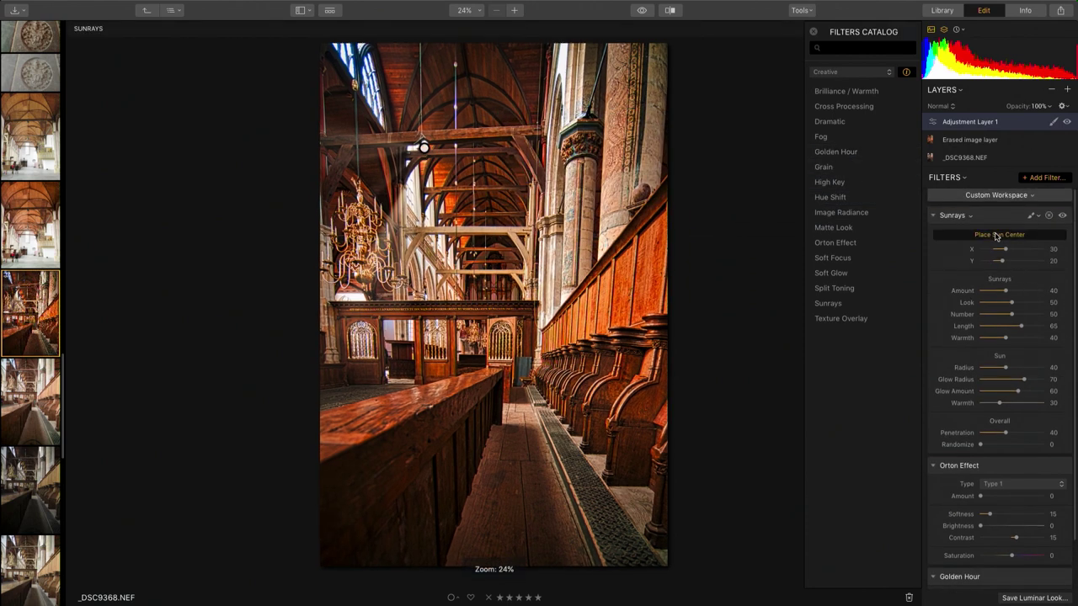
{"action": "left_click_drag", "start_coordinate": [424, 147], "coordinate": [340, 36]}
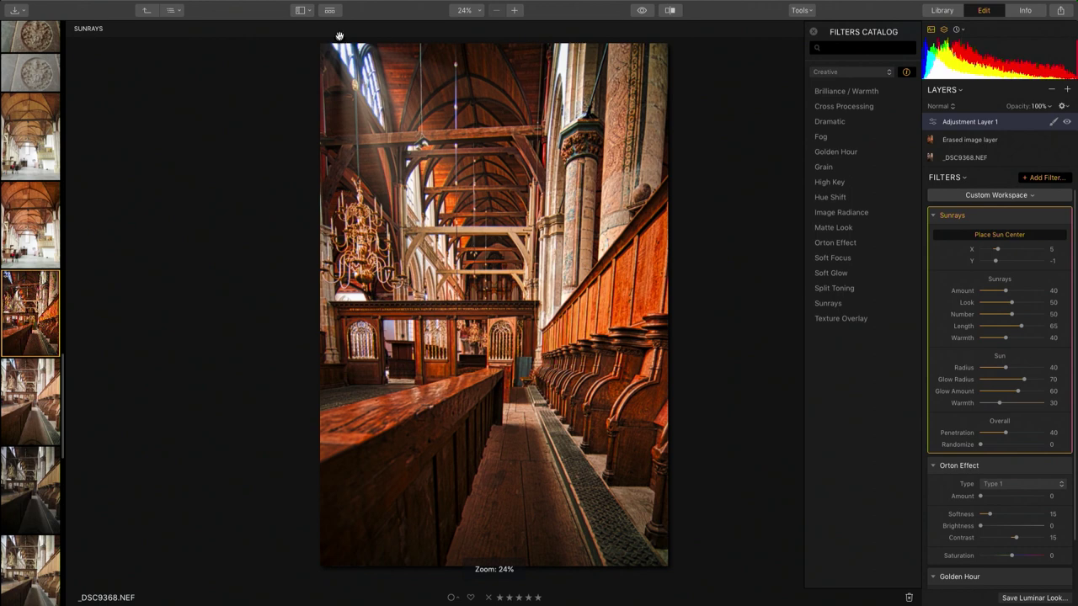
{"action": "left_click", "coordinate": [1004, 368]}
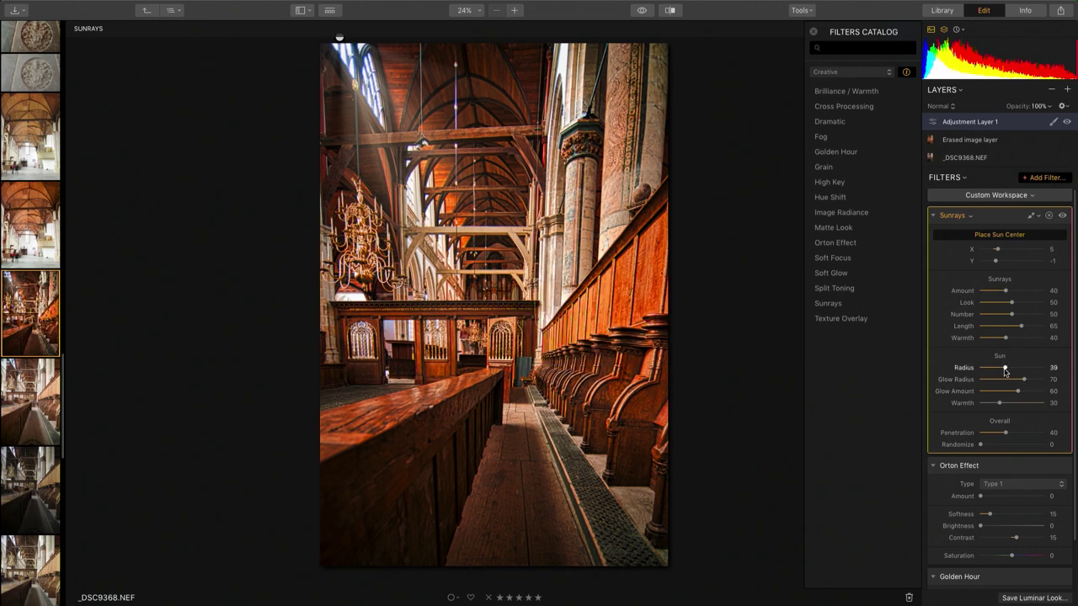
{"action": "mouse_move", "coordinate": [1005, 371]}
{"action": "left_mouse_down"}
{"action": "mouse_move", "coordinate": [1020, 371]}
{"action": "mouse_move", "coordinate": [1012, 371]}
{"action": "left_mouse_up"}
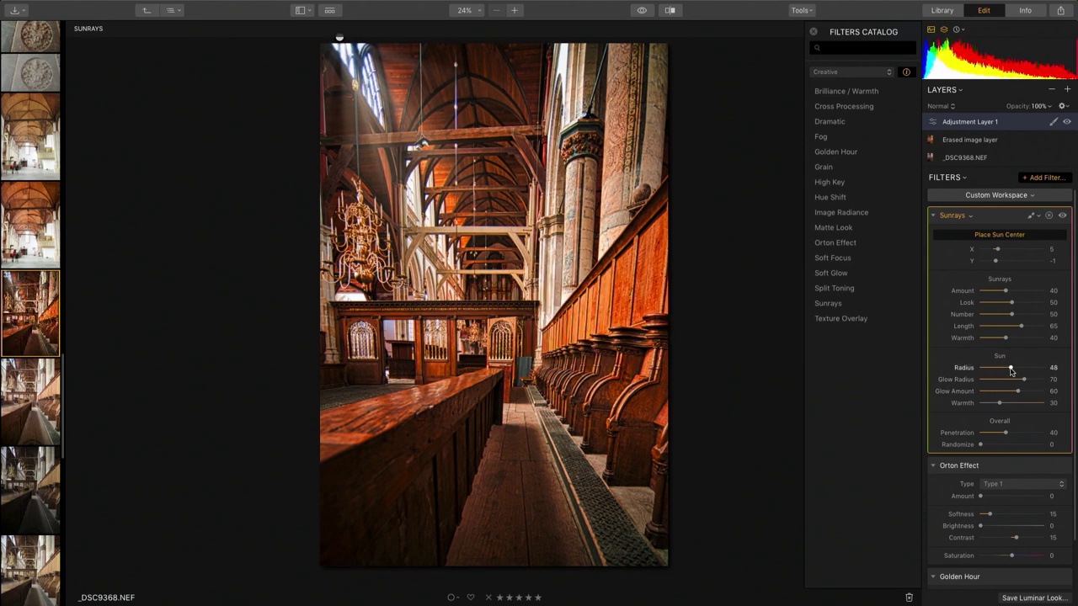
{"action": "mouse_move", "coordinate": [1005, 290]}
{"action": "left_mouse_down"}
{"action": "mouse_move", "coordinate": [1025, 292]}
{"action": "mouse_move", "coordinate": [1011, 291]}
{"action": "left_mouse_up"}
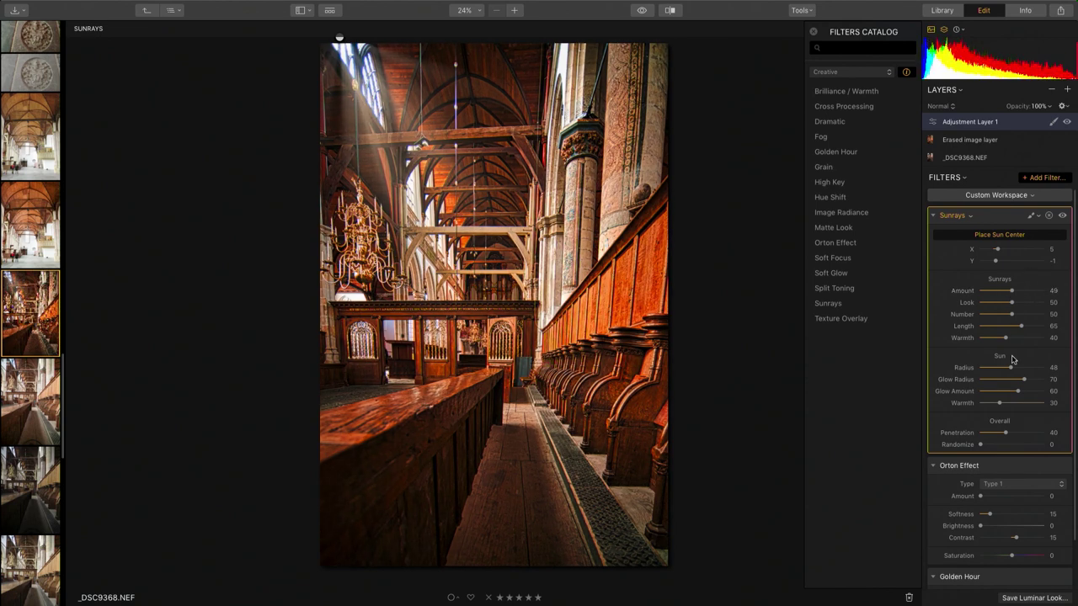
{"action": "left_click_drag", "start_coordinate": [1006, 338], "coordinate": [985, 368]}
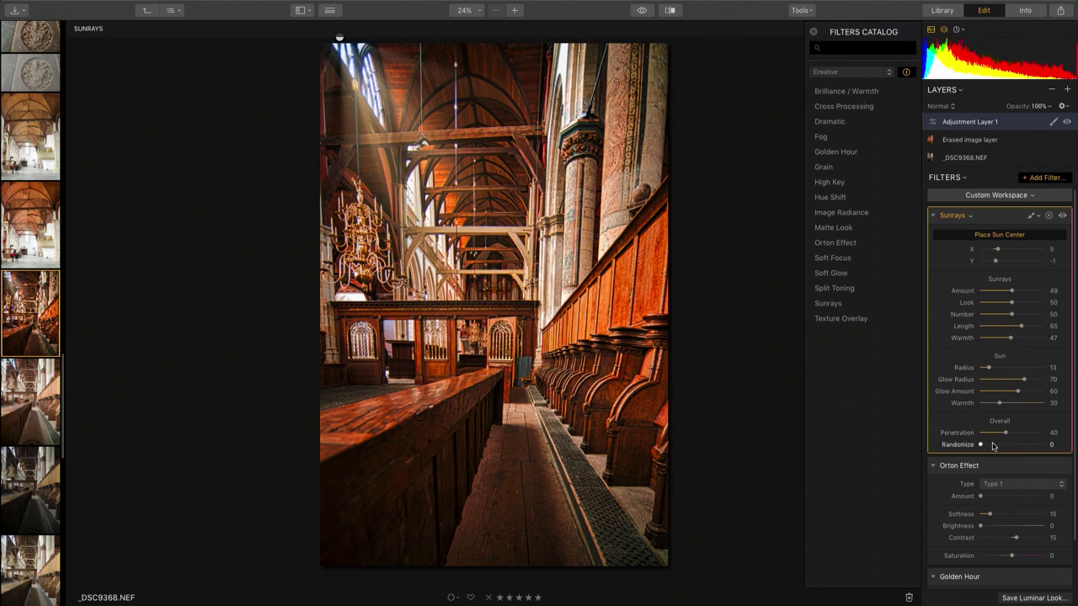
{"action": "left_click_drag", "start_coordinate": [1005, 433], "coordinate": [982, 436]}
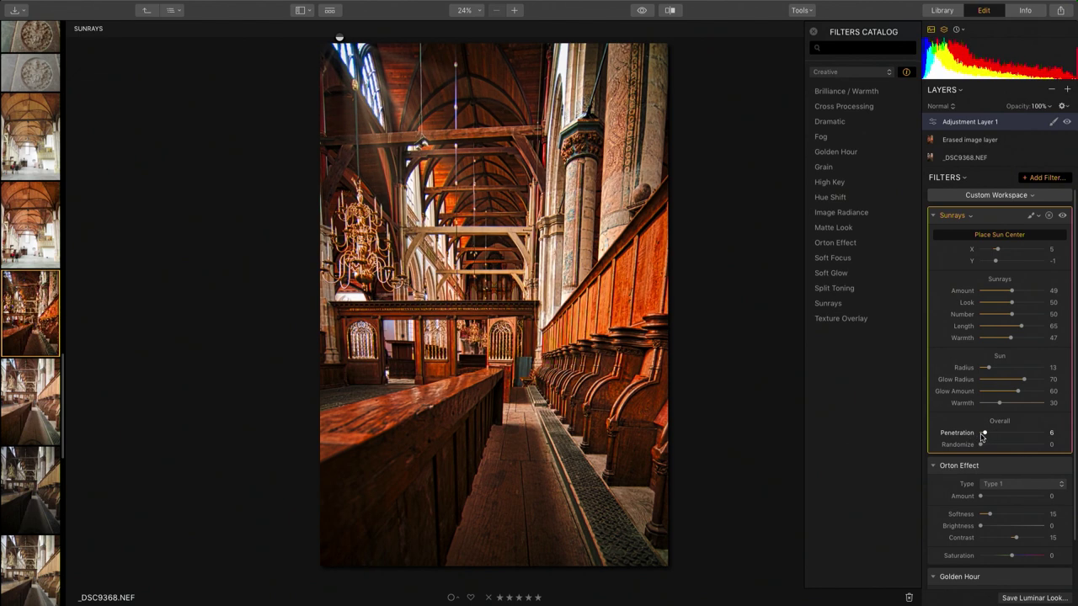
- Raise the Orton Effect amount to 19 and lower the Golden Hour amount
{"action": "left_click", "coordinate": [935, 217]}
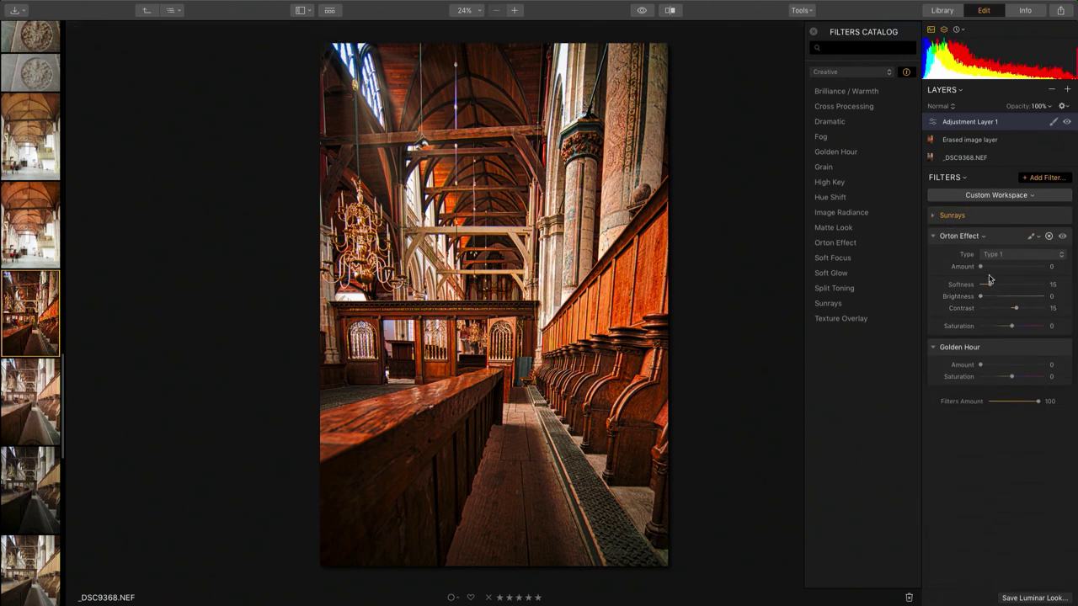
{"action": "left_click_drag", "start_coordinate": [981, 267], "coordinate": [1020, 296]}
{"action": "left_click_drag", "start_coordinate": [1005, 366], "coordinate": [976, 374]}
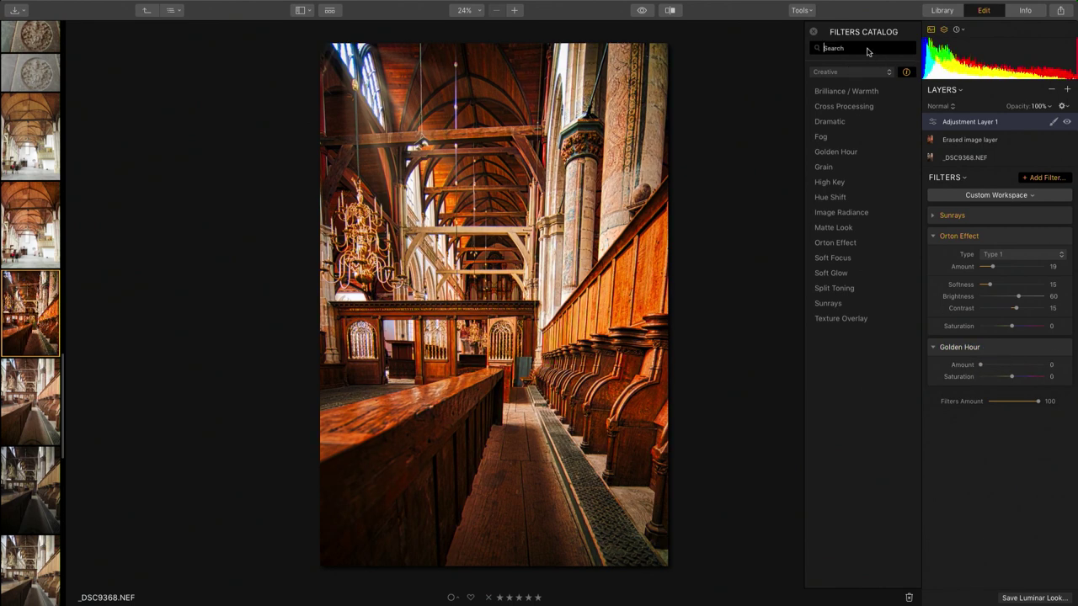
- Add the Accent AI Filter via an 'accen' search and set its Boost to 37
{"action": "type", "text": "acce"}
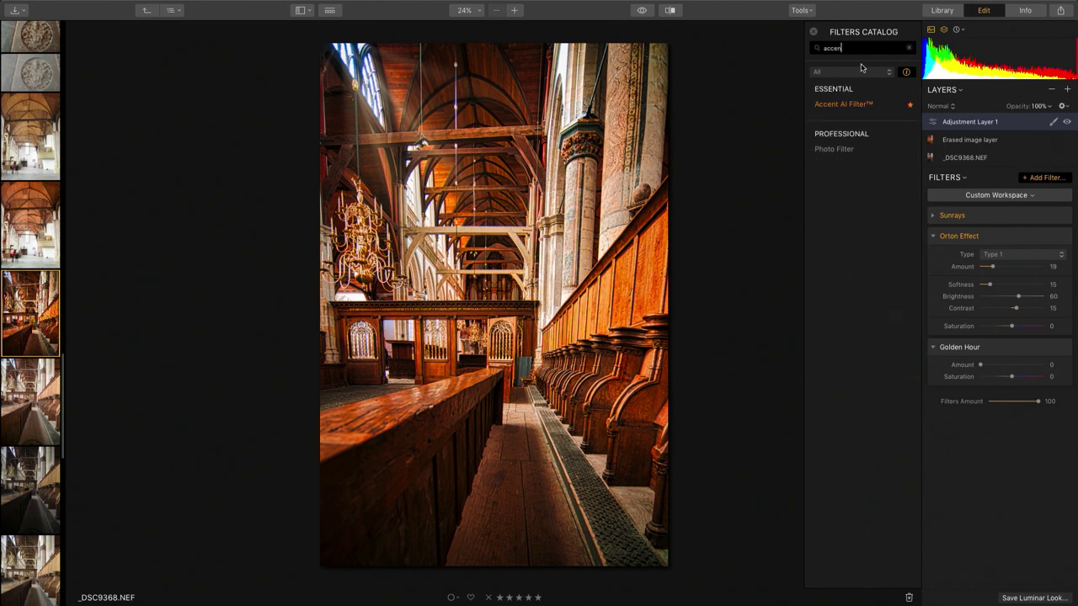
{"action": "type", "text": "n"}
{"action": "left_click", "coordinate": [842, 104]}
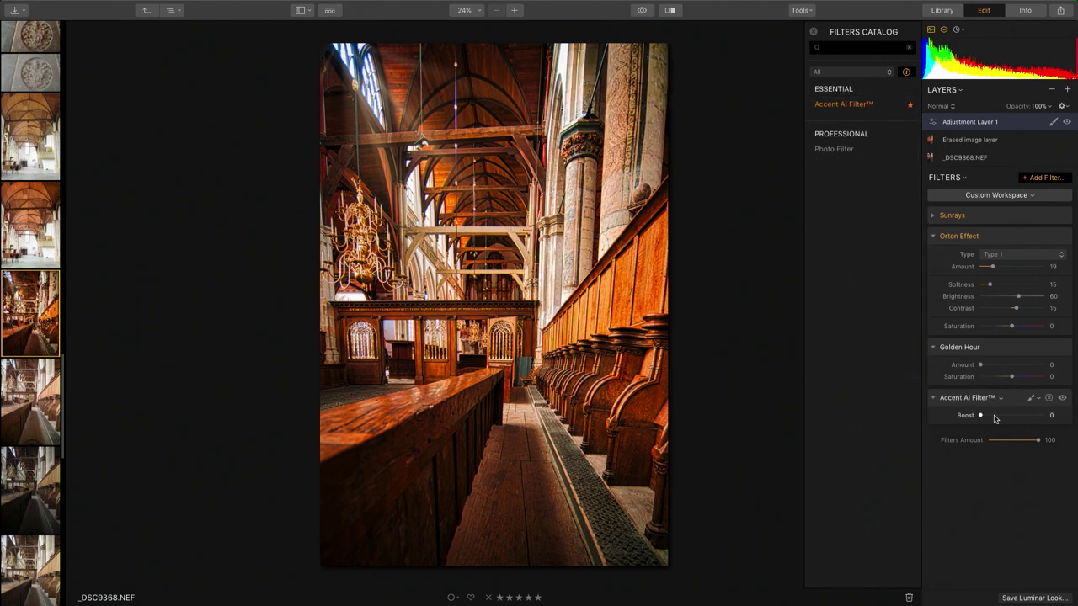
{"action": "mouse_move", "coordinate": [994, 419]}
{"action": "left_mouse_down"}
{"action": "mouse_move", "coordinate": [1021, 418]}
{"action": "mouse_move", "coordinate": [1004, 422]}
{"action": "left_mouse_up"}
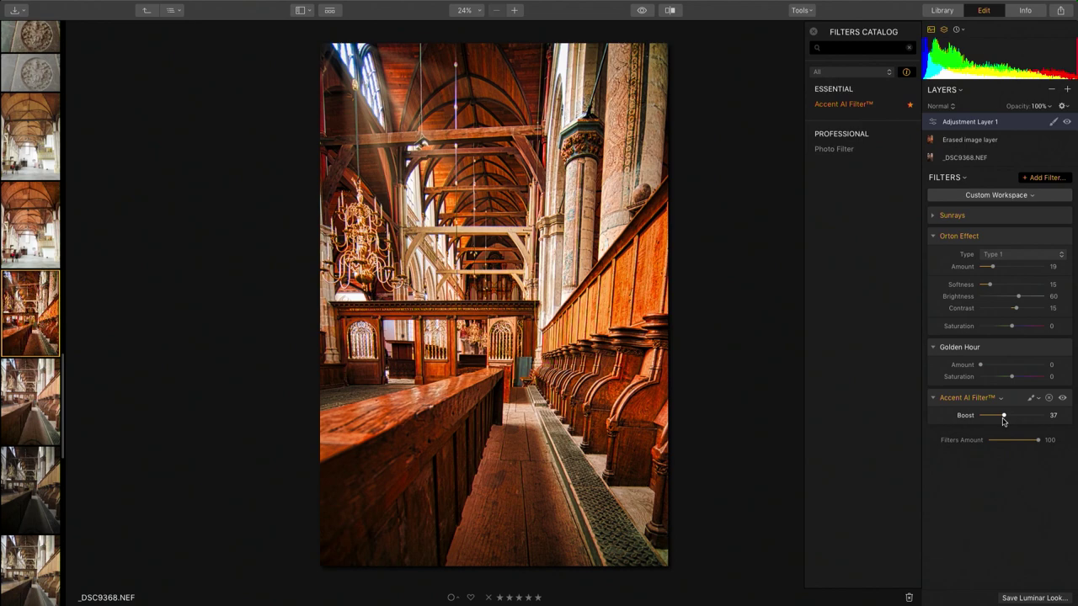
{"action": "left_click", "coordinate": [642, 11]}
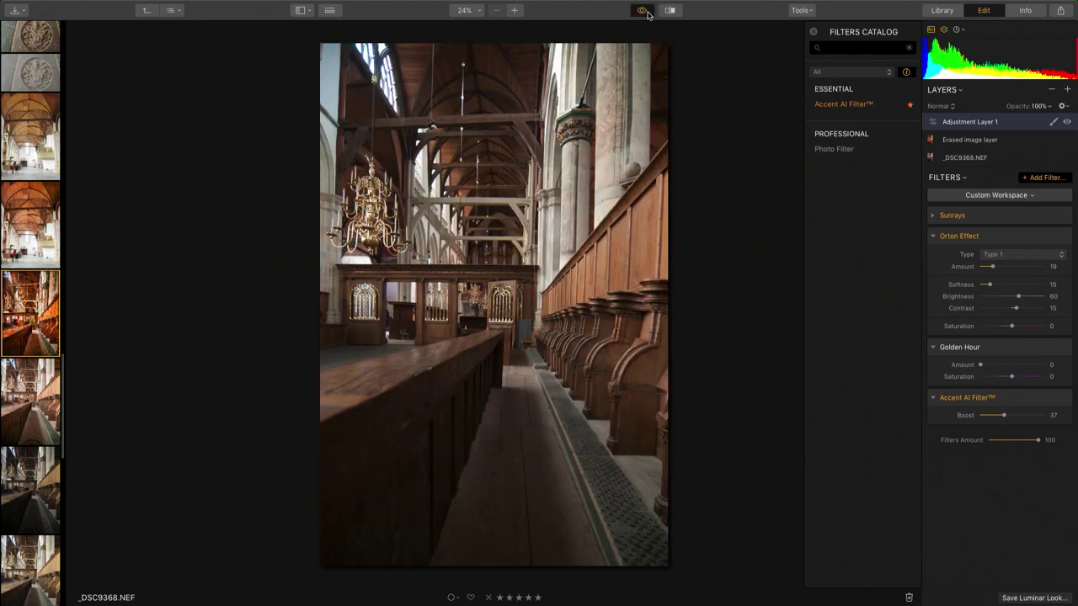
{"action": "left_click", "coordinate": [647, 12]}
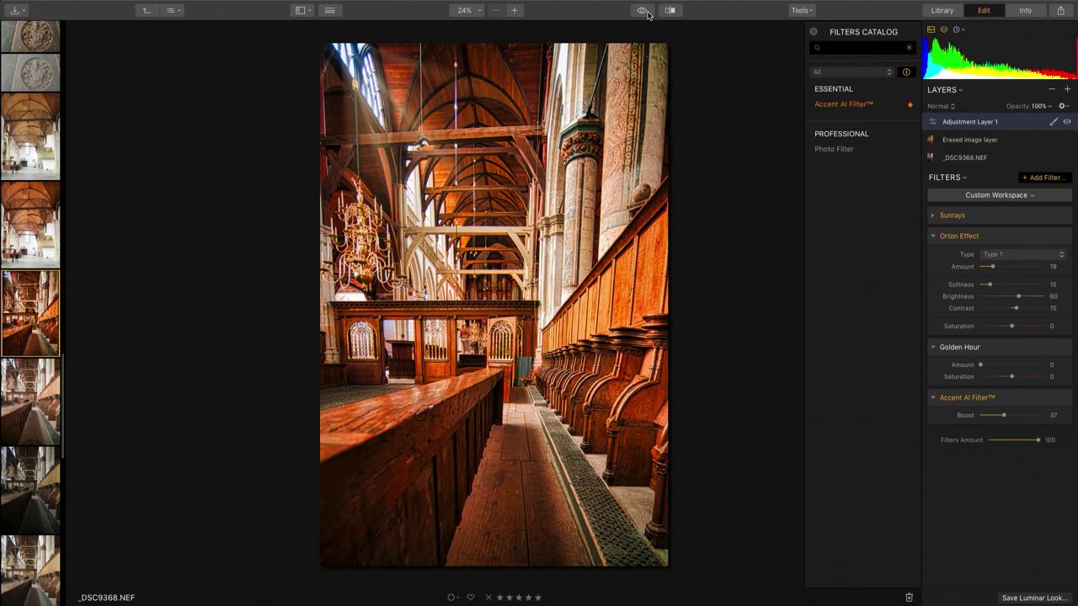
{"action": "left_click", "coordinate": [642, 11]}
{"action": "left_click", "coordinate": [647, 12]}
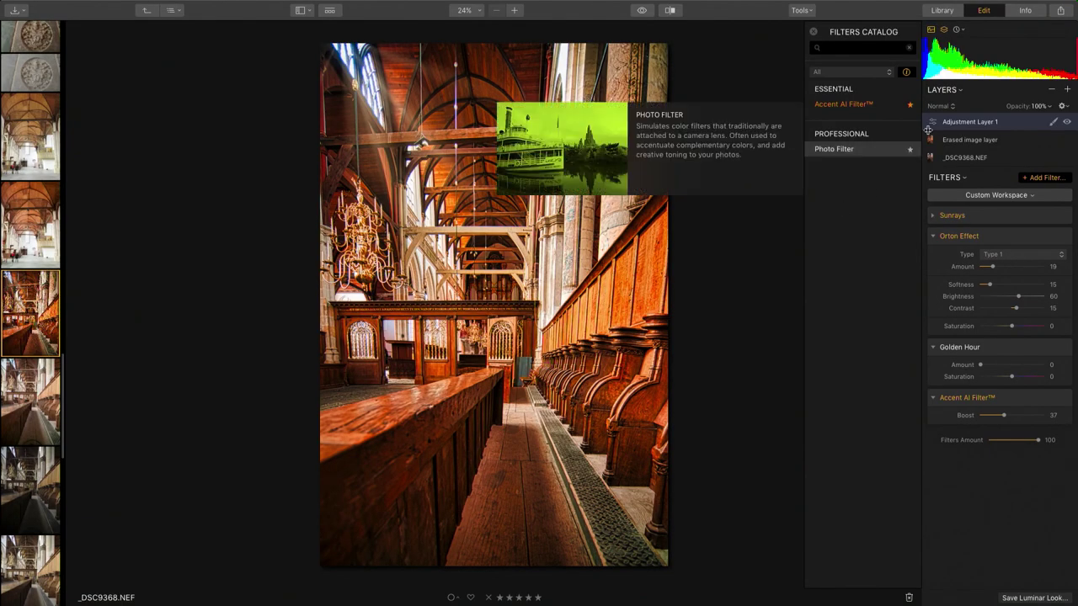
- Browse the Curaçao folder in the Library and open the dark coastline photo P4061585.ORF
{"action": "left_click", "coordinate": [942, 12]}
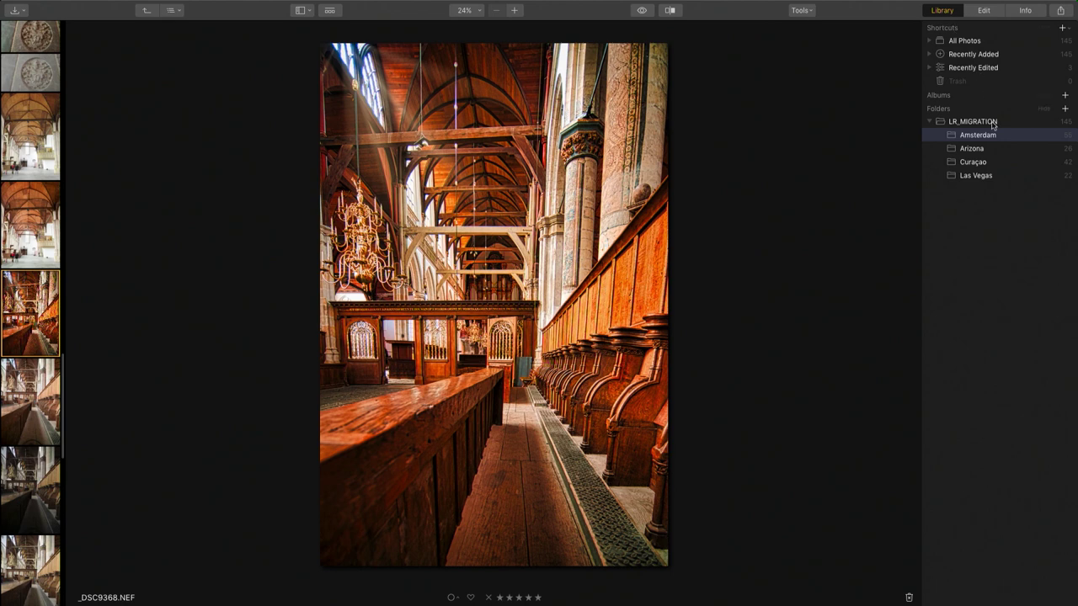
{"action": "left_click", "coordinate": [974, 165]}
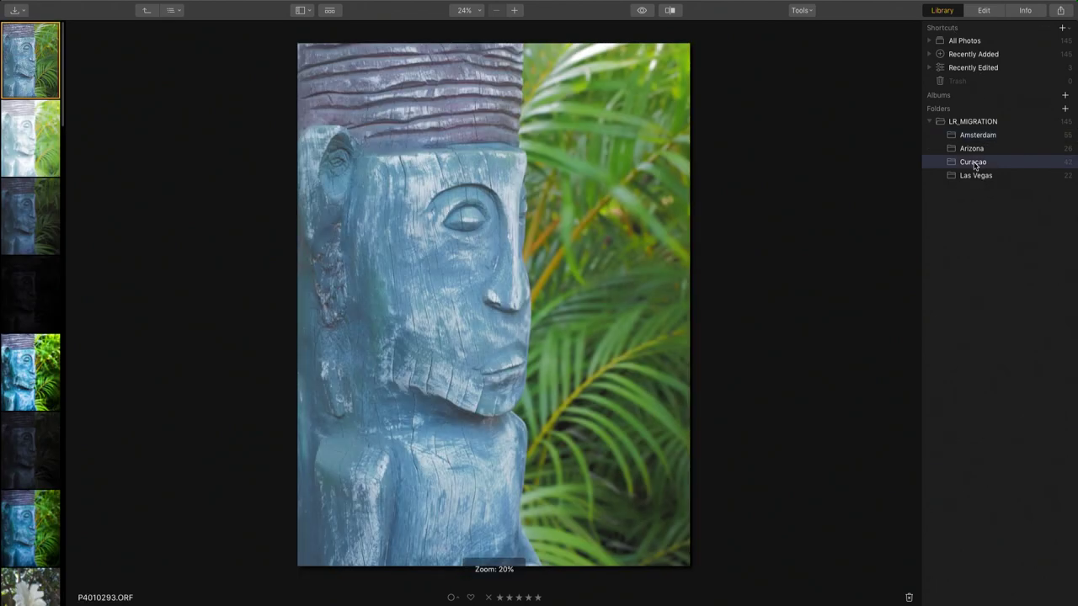
{"action": "scroll", "coordinate": [20, 311], "scroll_direction": "down", "scroll_amount": 15}
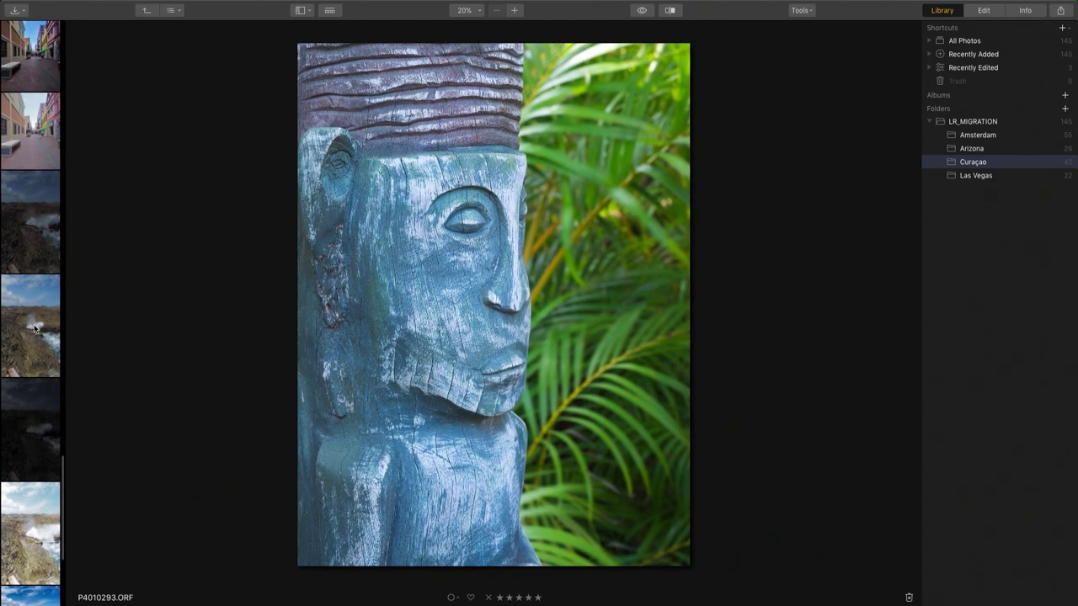
{"action": "left_click", "coordinate": [24, 244]}
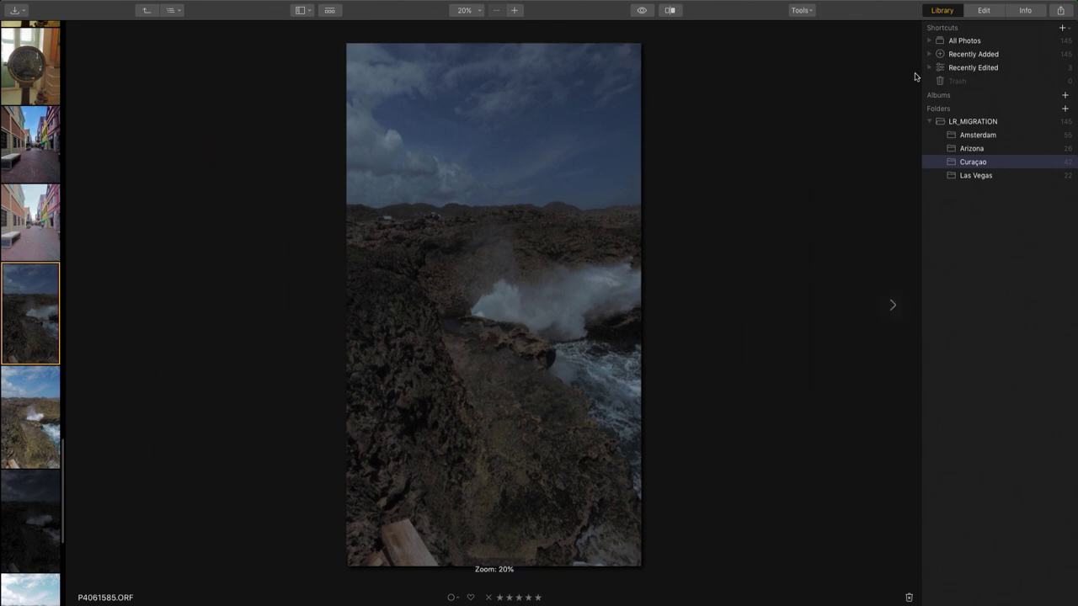
- Edit the coastline photo with Accent AI Boost 97 and AI Sky Enhancer Amount 40
{"action": "left_click", "coordinate": [982, 10]}
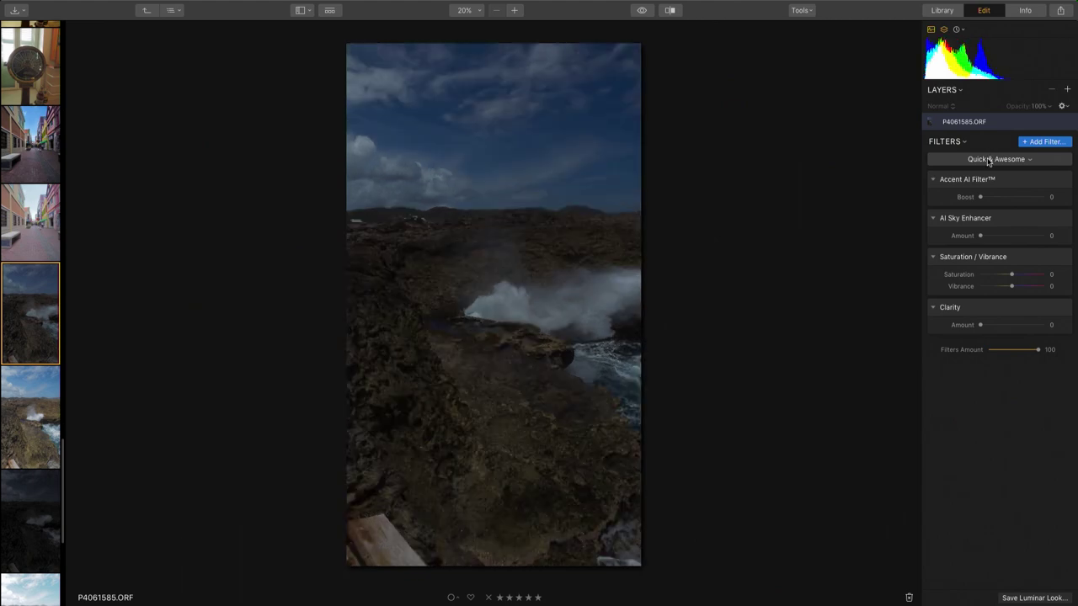
{"action": "left_click_drag", "start_coordinate": [984, 197], "coordinate": [1005, 243]}
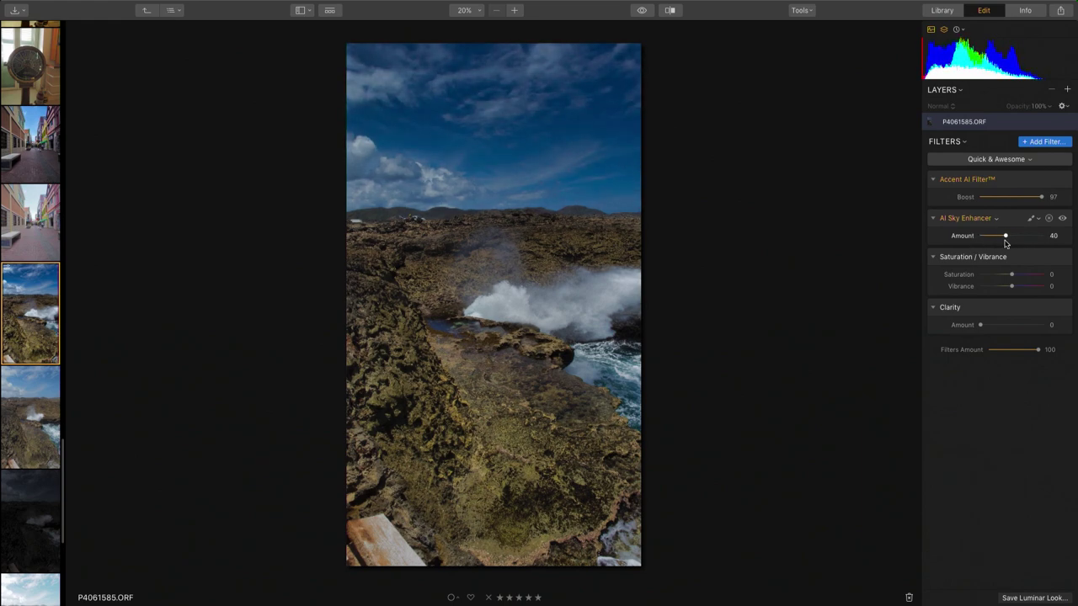
- Add a Tone filter with Smart Tone 31, Whites 84, Blacks -9, then try Clarity 24 and reset it
{"action": "left_click", "coordinate": [1031, 143]}
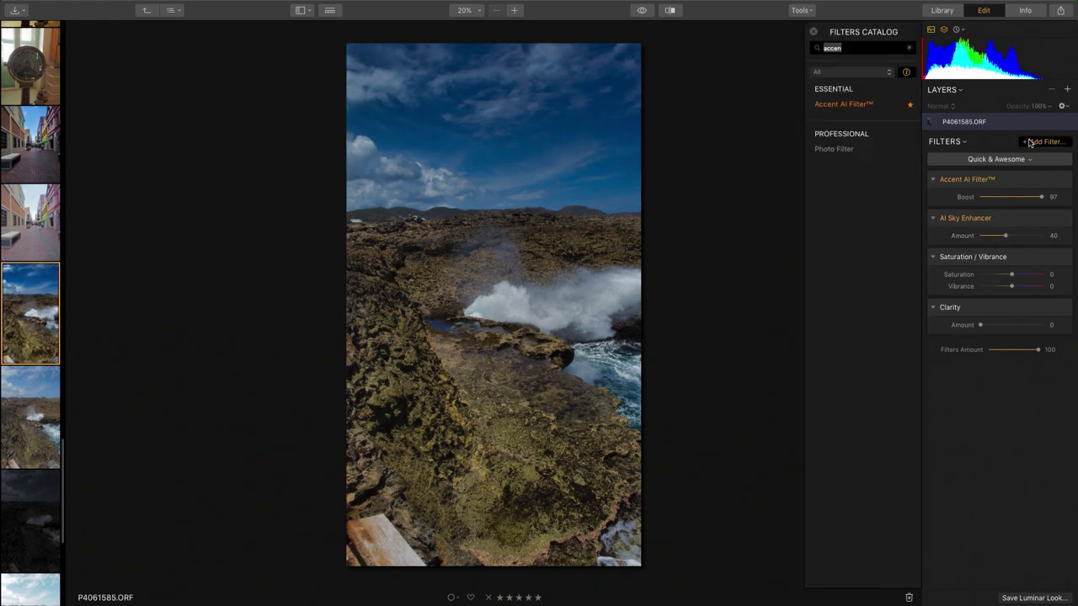
{"action": "left_click", "coordinate": [840, 52]}
{"action": "type", "text": "accen"}
{"action": "key", "text": "BackSpace"}
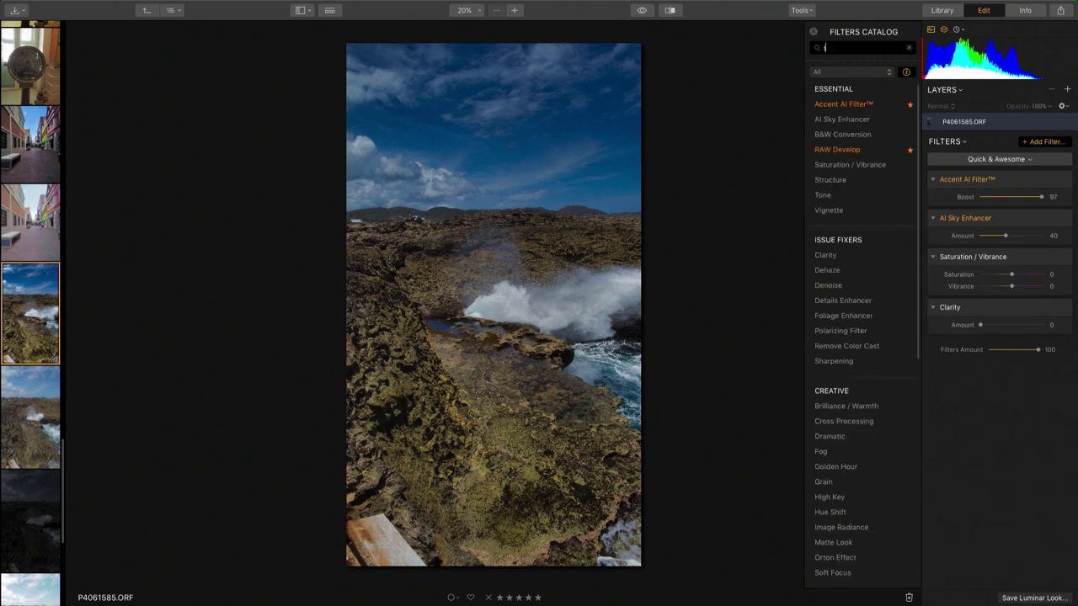
{"action": "left_click", "coordinate": [836, 121]}
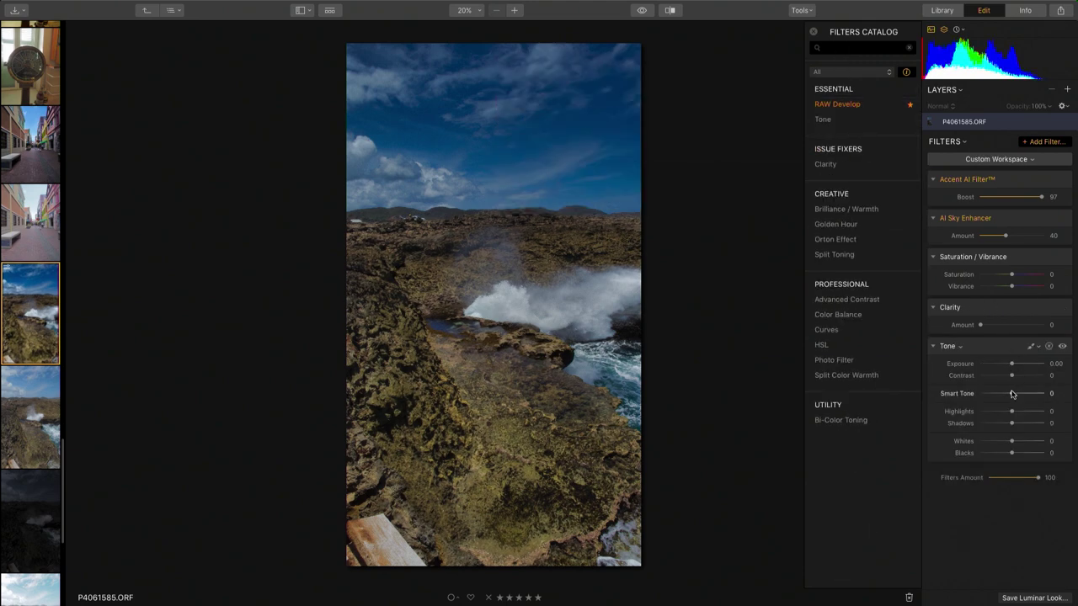
{"action": "mouse_move", "coordinate": [1012, 394]}
{"action": "left_mouse_down"}
{"action": "mouse_move", "coordinate": [1043, 396]}
{"action": "mouse_move", "coordinate": [1007, 397]}
{"action": "mouse_move", "coordinate": [1031, 404]}
{"action": "mouse_move", "coordinate": [1022, 405]}
{"action": "left_mouse_up"}
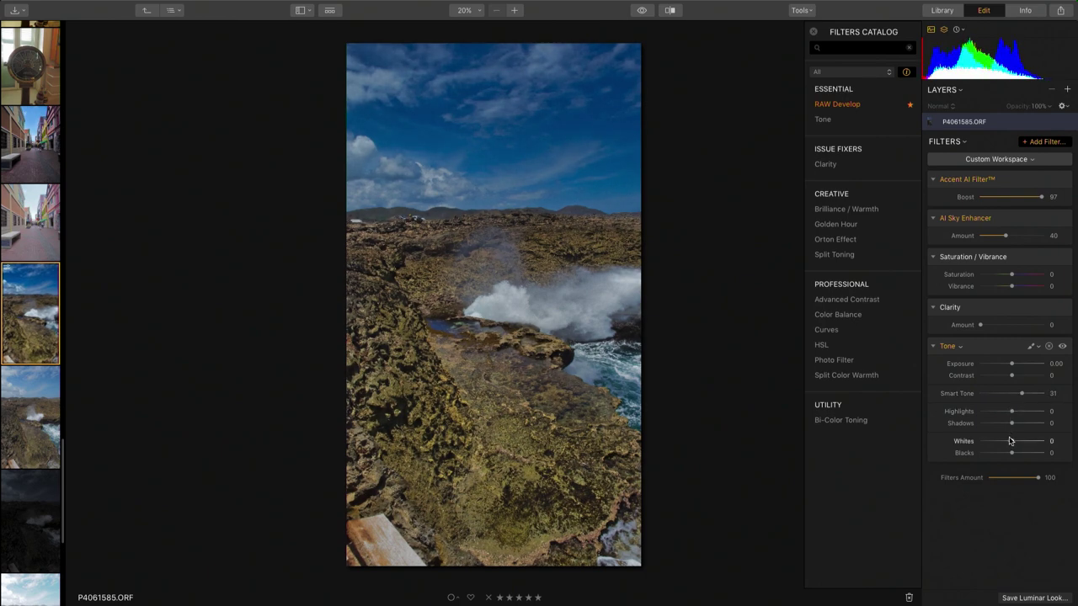
{"action": "mouse_move", "coordinate": [1010, 443]}
{"action": "left_mouse_down"}
{"action": "mouse_move", "coordinate": [1040, 444]}
{"action": "mouse_move", "coordinate": [1008, 456]}
{"action": "left_mouse_up"}
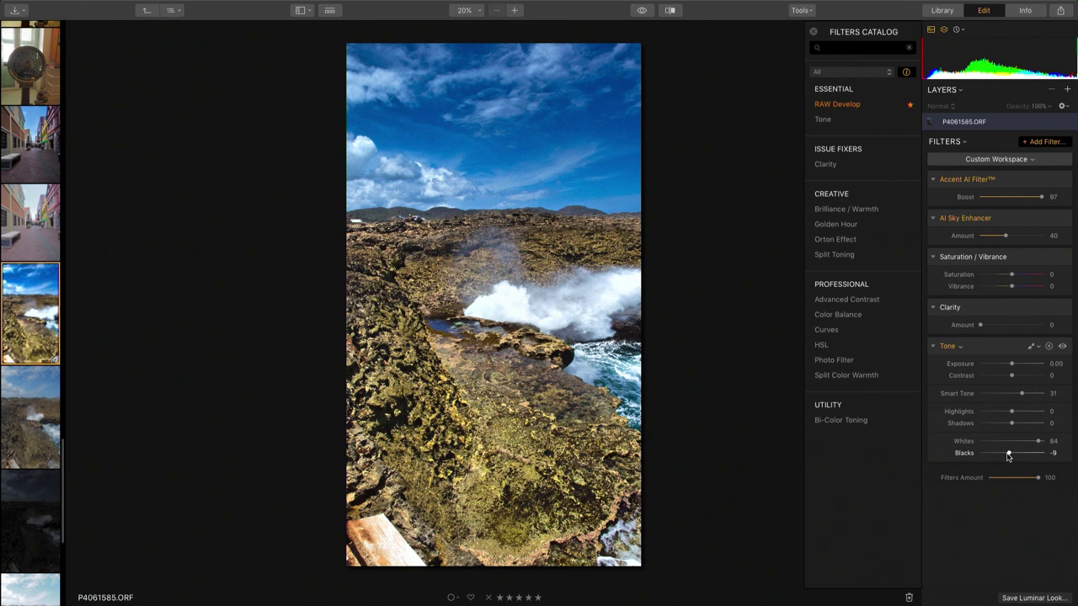
{"action": "left_click_drag", "start_coordinate": [980, 325], "coordinate": [995, 325]}
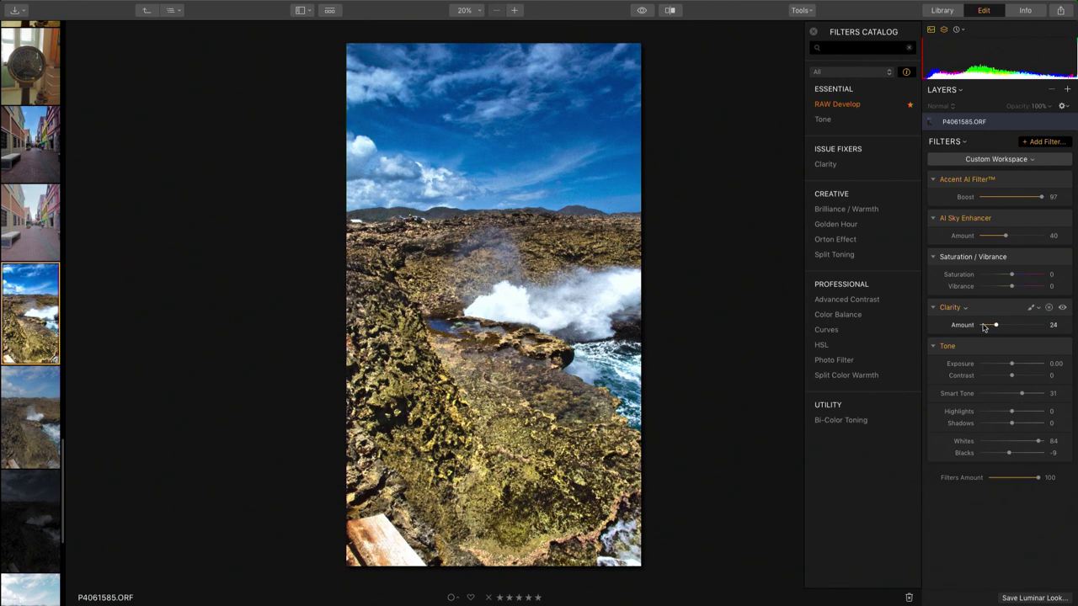
{"action": "double_click", "coordinate": [983, 326]}
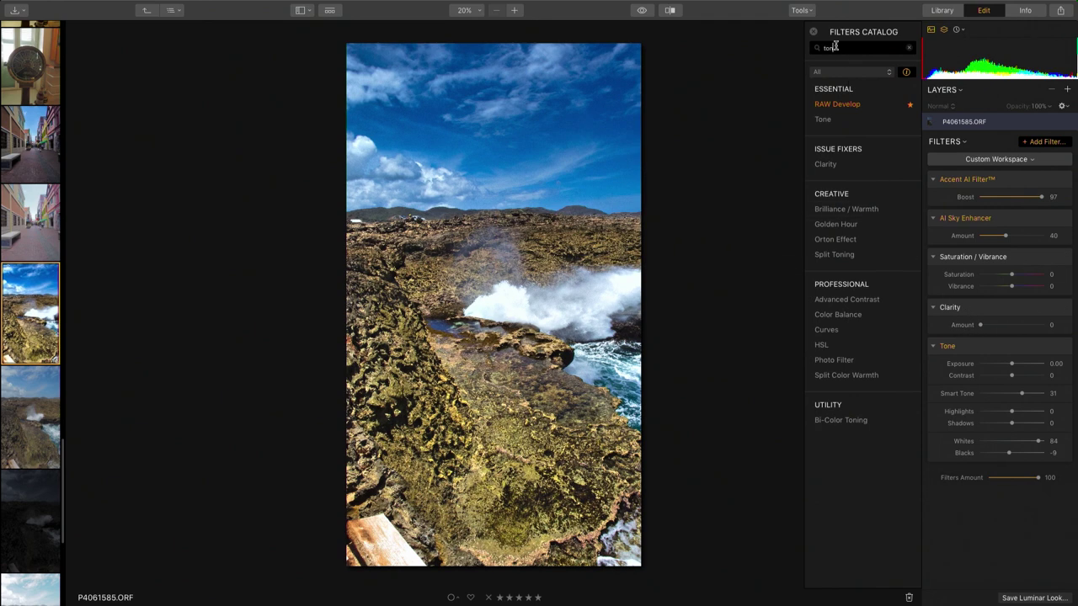
- Search 'det' and add Details Enhancer with Small 74, Medium -17 and Large -95
{"action": "type", "text": "det"}
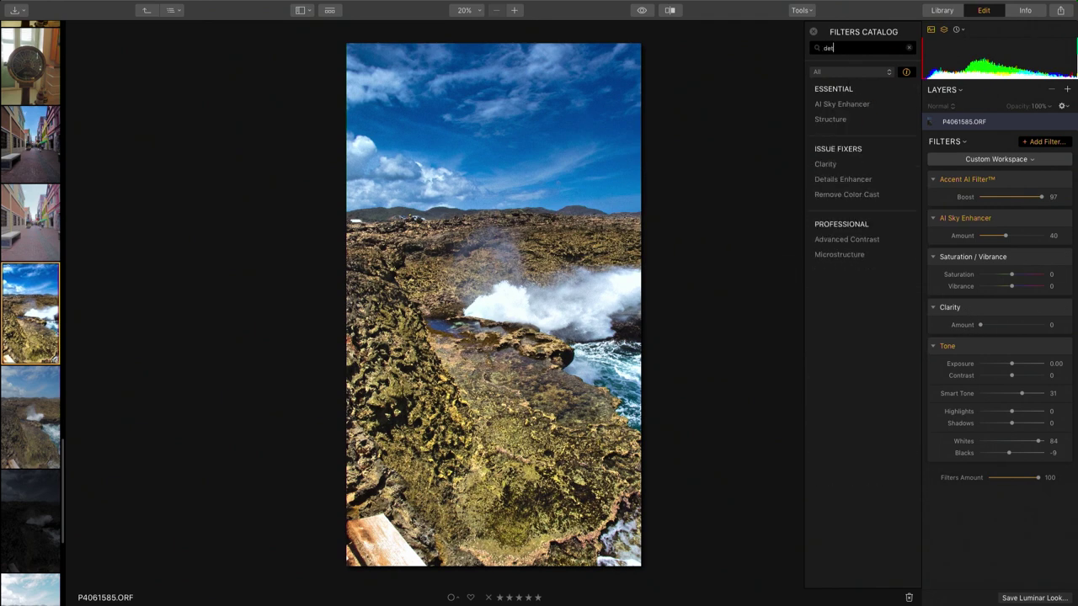
{"action": "left_click", "coordinate": [858, 181]}
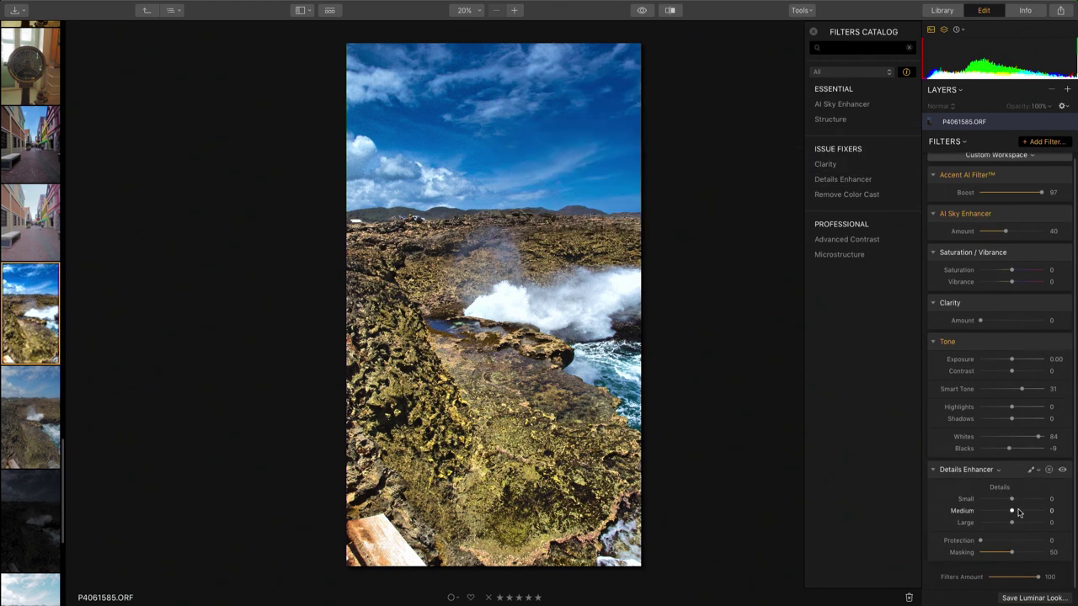
{"action": "left_click_drag", "start_coordinate": [1012, 512], "coordinate": [985, 526]}
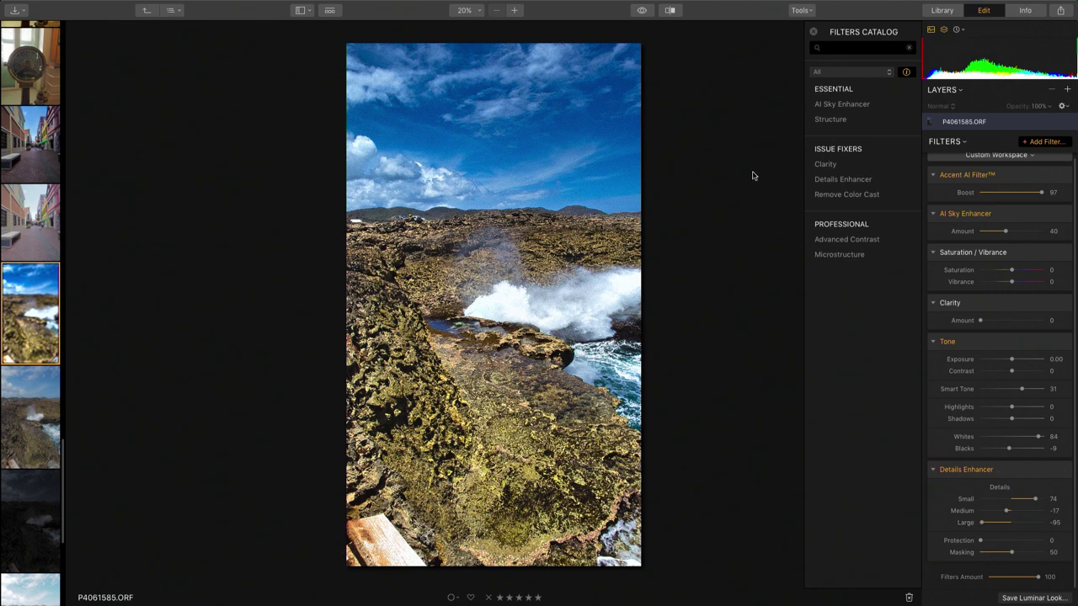
- Erase the wooden plank at bottom-left and the bottom-right edge with a larger Erase brush
{"action": "left_click", "coordinate": [800, 10]}
{"action": "left_click", "coordinate": [815, 62]}
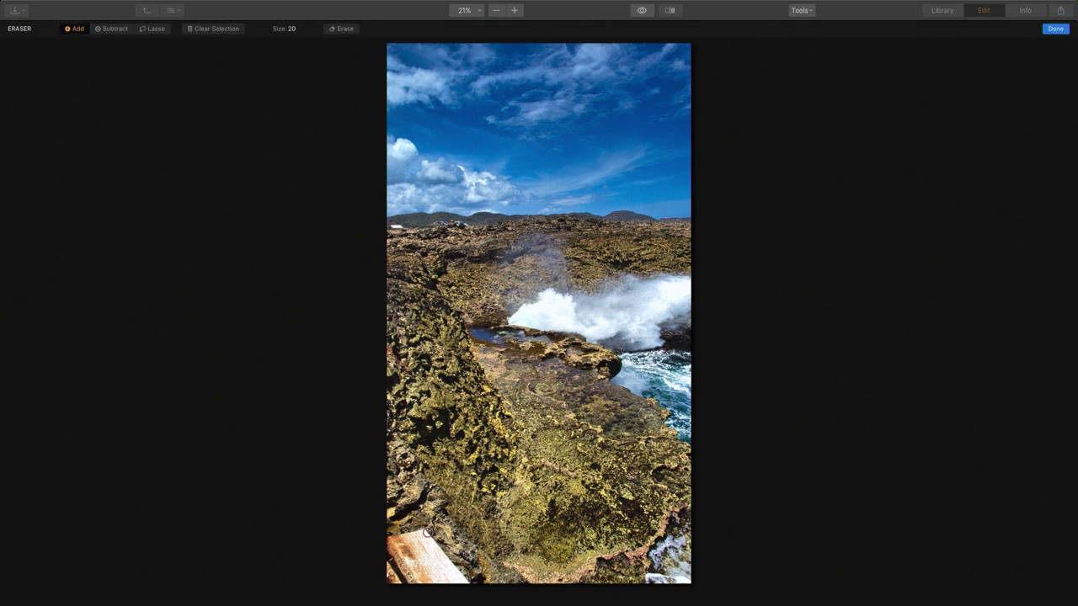
{"action": "key", "text": "bracketright"}
{"action": "key", "text": "bracketright"}
{"action": "key", "text": "bracketright"}
{"action": "key", "text": "bracketright"}
{"action": "mouse_move", "coordinate": [425, 531]}
{"action": "left_mouse_down"}
{"action": "mouse_move", "coordinate": [460, 583]}
{"action": "mouse_move", "coordinate": [434, 583]}
{"action": "mouse_move", "coordinate": [404, 538]}
{"action": "mouse_move", "coordinate": [396, 582]}
{"action": "left_mouse_up"}
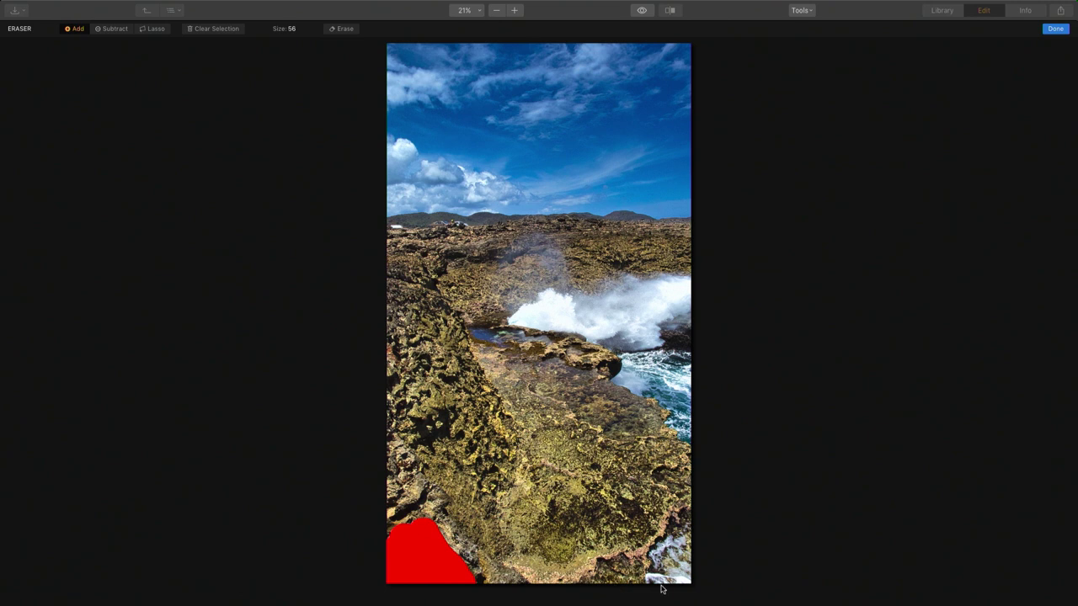
{"action": "left_click_drag", "start_coordinate": [647, 580], "coordinate": [682, 591]}
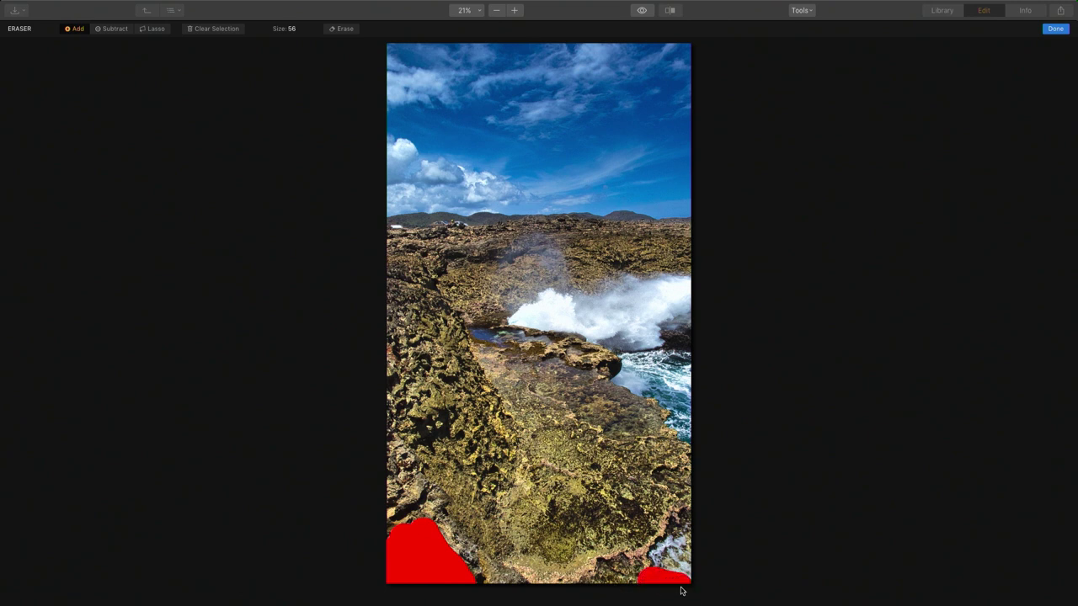
{"action": "left_click", "coordinate": [341, 30]}
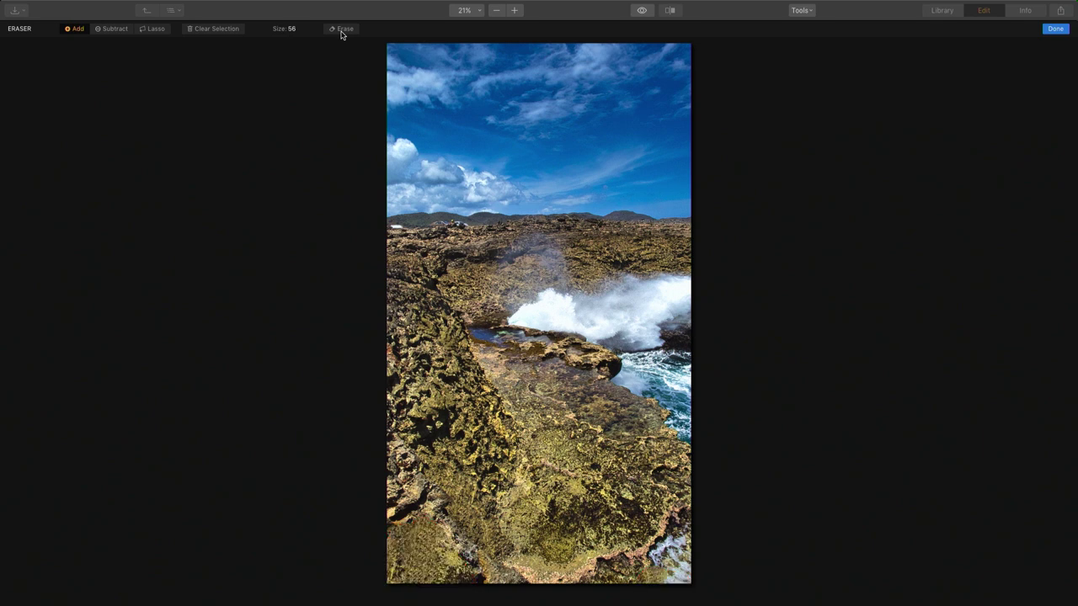
{"action": "left_click", "coordinate": [1049, 31]}
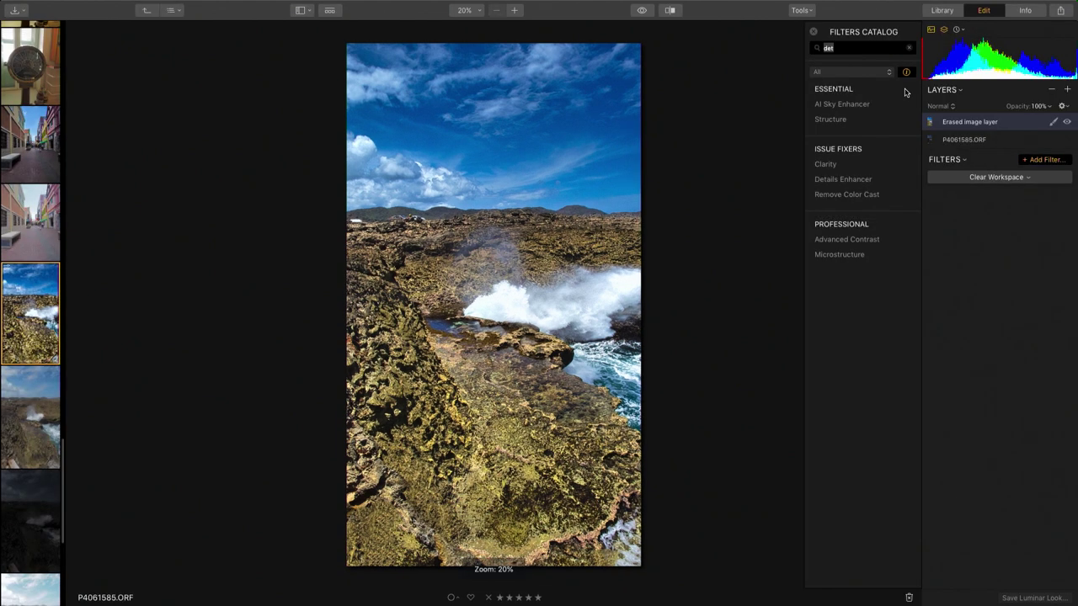
- Save the base layer's filters as a Luminar Look named 'Bright Landscape'
{"action": "key", "text": "Escape"}
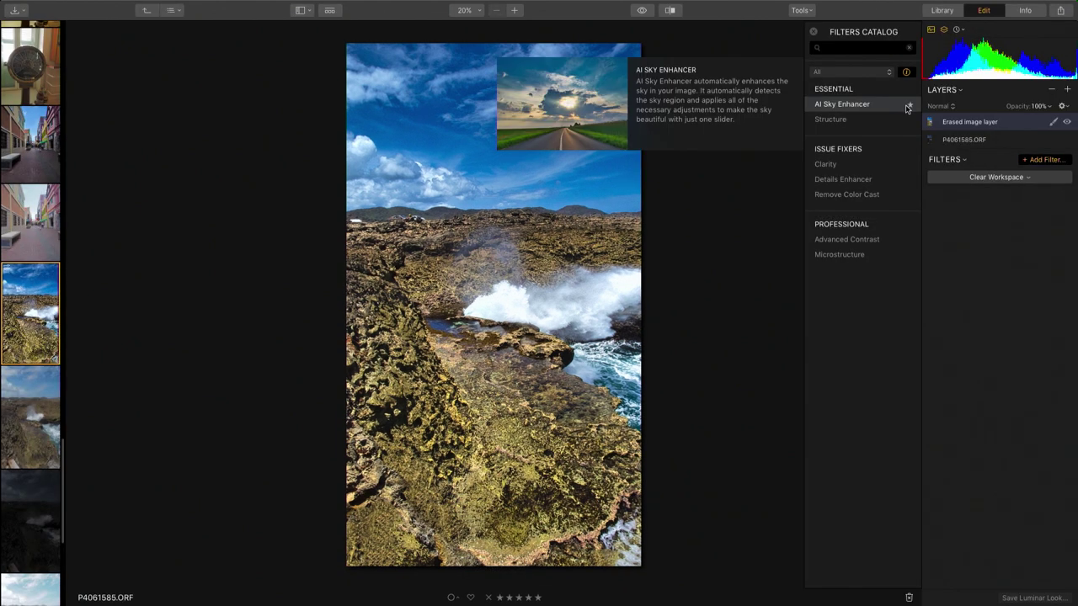
{"action": "left_click", "coordinate": [975, 141]}
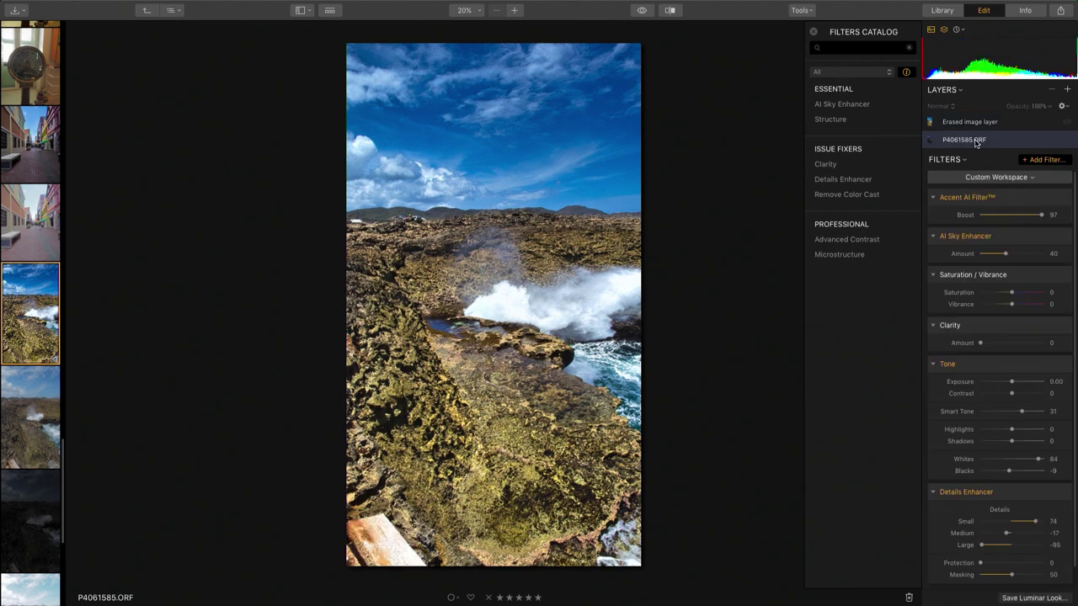
{"action": "left_click", "coordinate": [1024, 600]}
{"action": "type", "text": "Bright Landscape"}
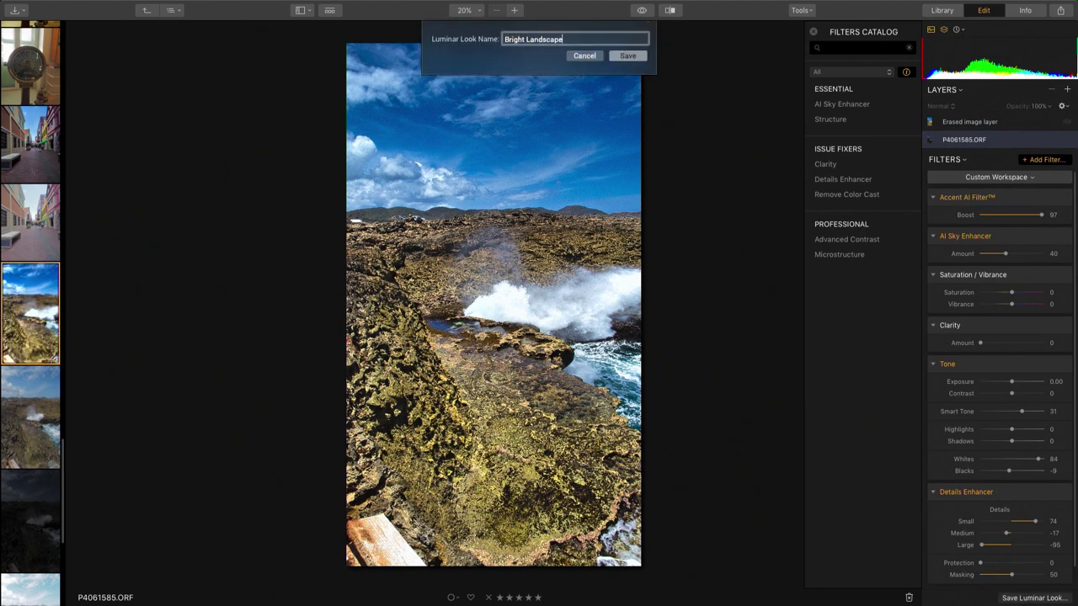
{"action": "key", "text": "Return"}
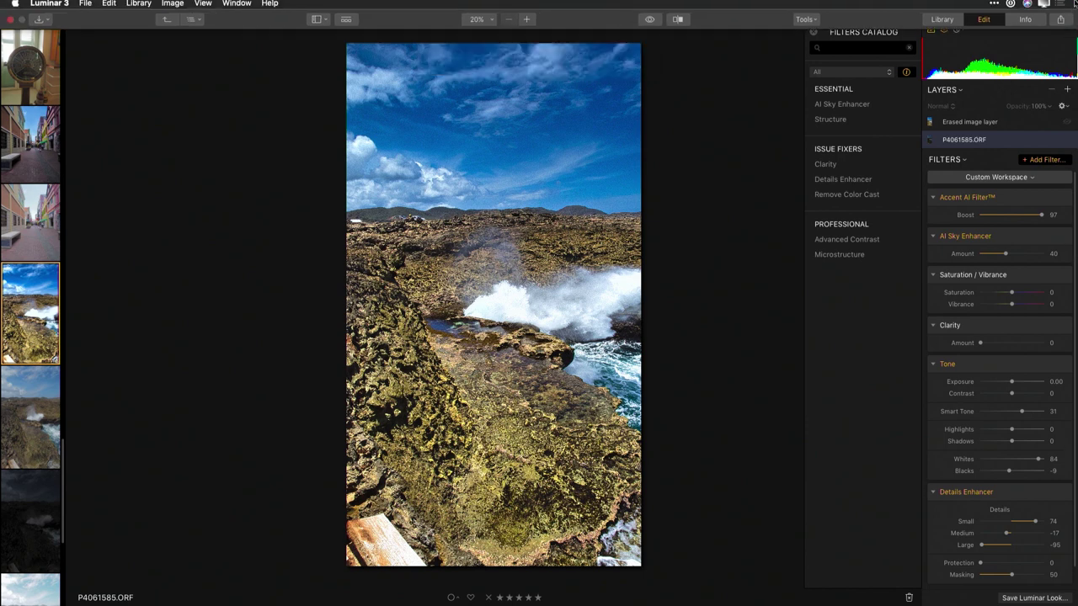
{"action": "left_click", "coordinate": [995, 123]}
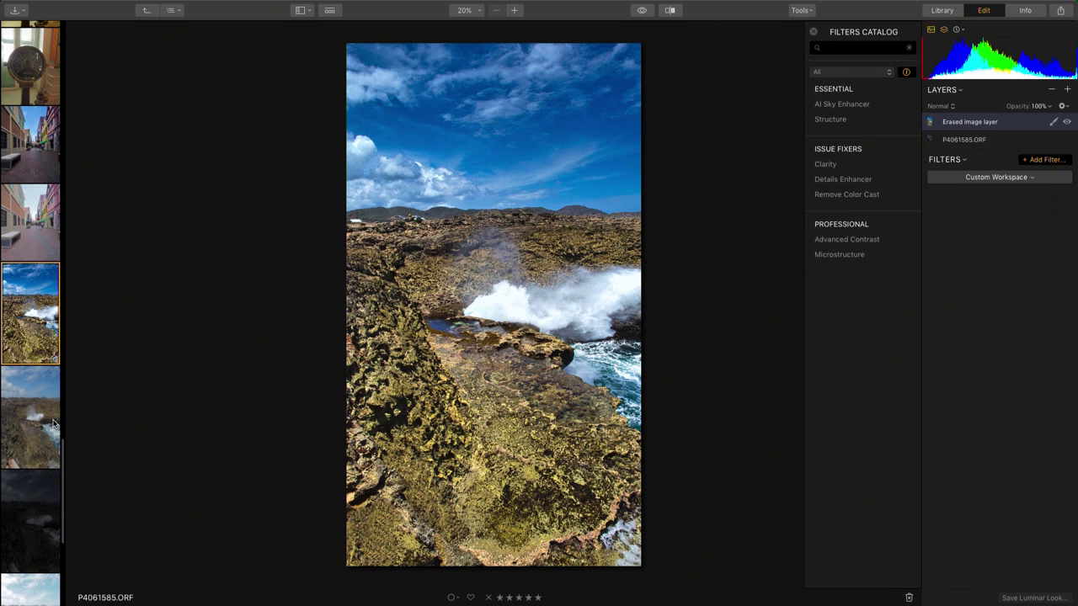
- Apply the Bright Landscape look to the turquoise bay photo P4062033.ORF
{"action": "scroll", "coordinate": [55, 426], "scroll_direction": "down", "scroll_amount": 5}
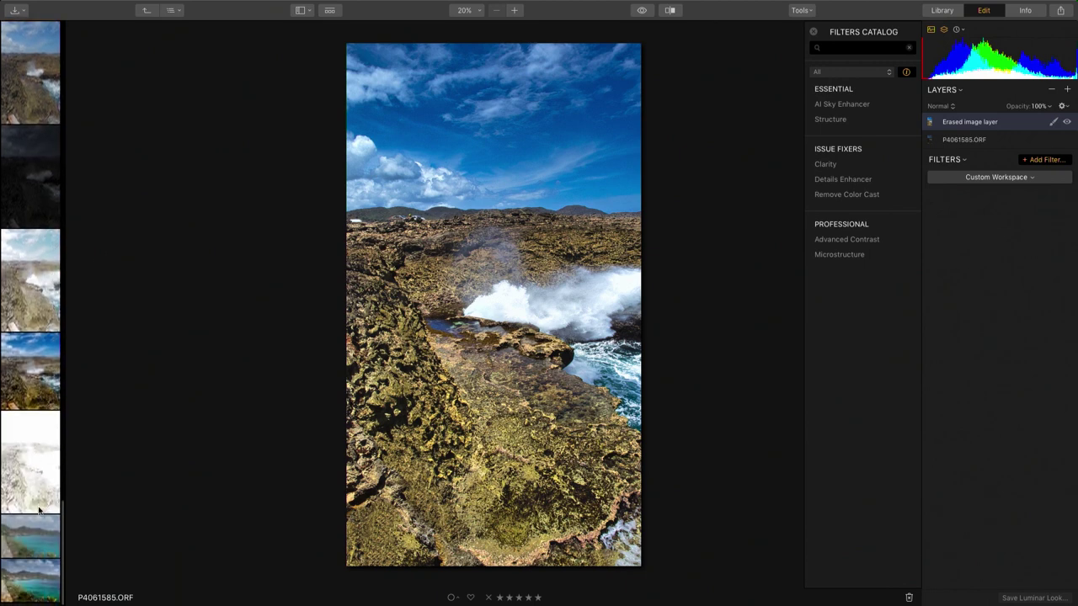
{"action": "left_click", "coordinate": [36, 541]}
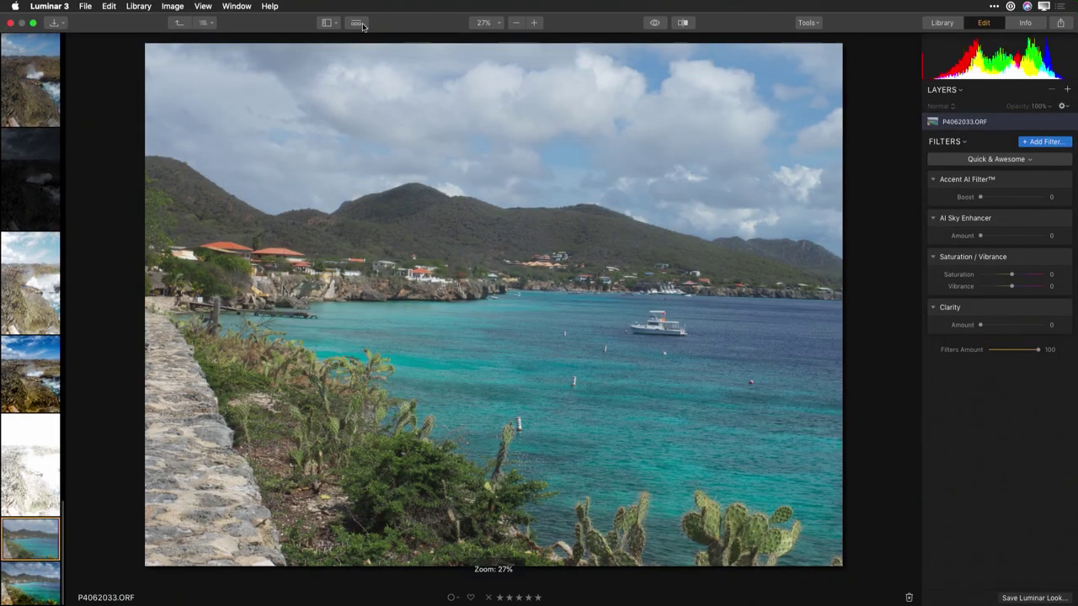
{"action": "left_click", "coordinate": [356, 24]}
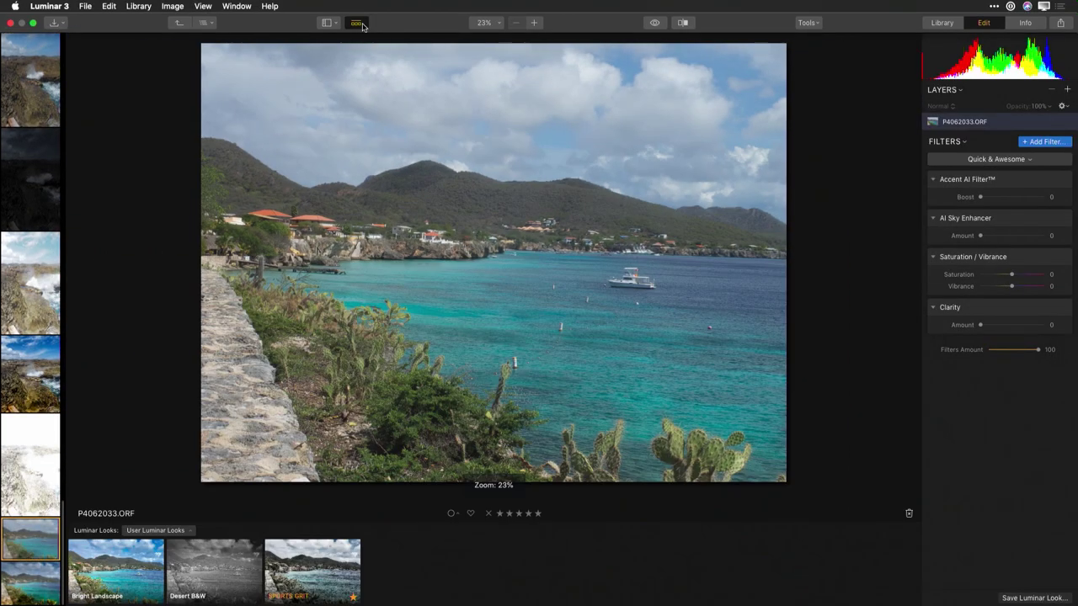
{"action": "left_click", "coordinate": [117, 568]}
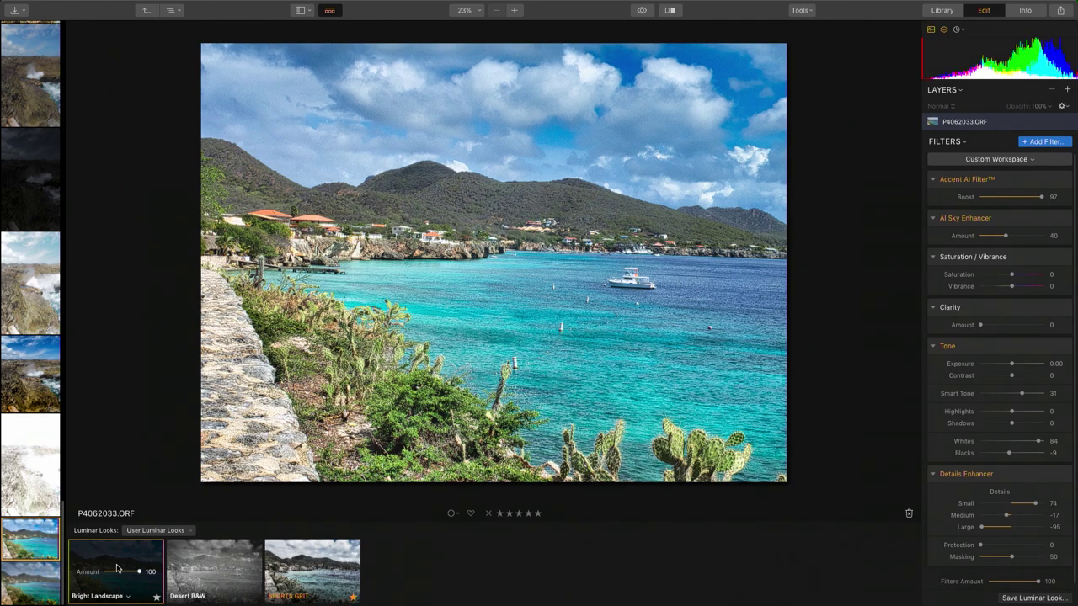
- Switch from the rocky-coast photo to the street photo P4020950_Export.jpg
{"action": "left_click", "coordinate": [25, 285]}
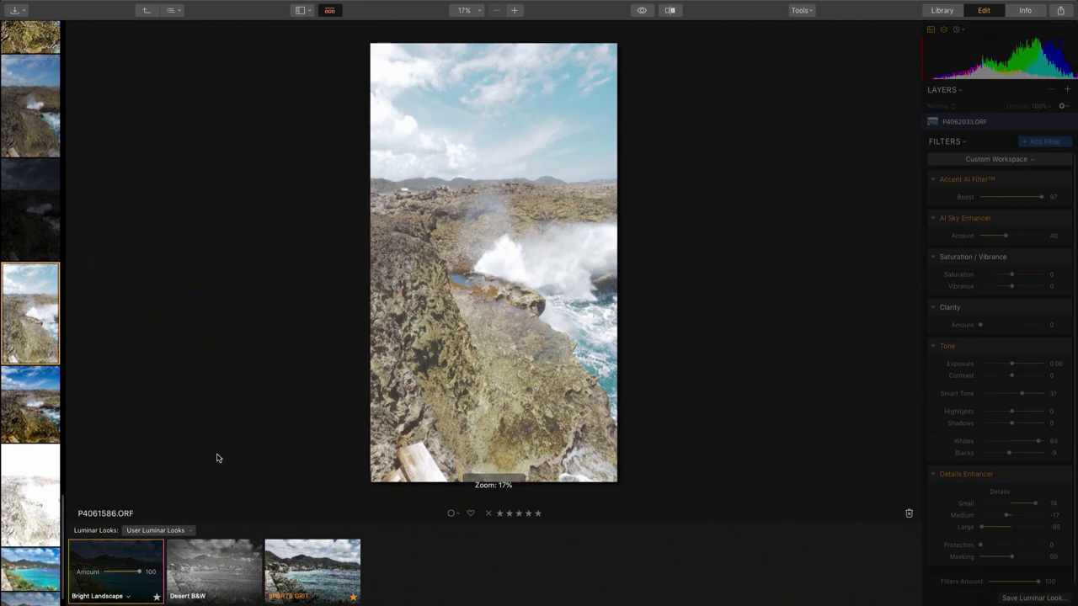
{"action": "scroll", "coordinate": [30, 216], "scroll_direction": "up", "scroll_amount": 10}
{"action": "left_click", "coordinate": [30, 193]}
- Apply Bright Landscape to P4020950_Export.jpg and lower its amount to 55
{"action": "scroll", "coordinate": [29, 192], "scroll_direction": "up", "scroll_amount": 2}
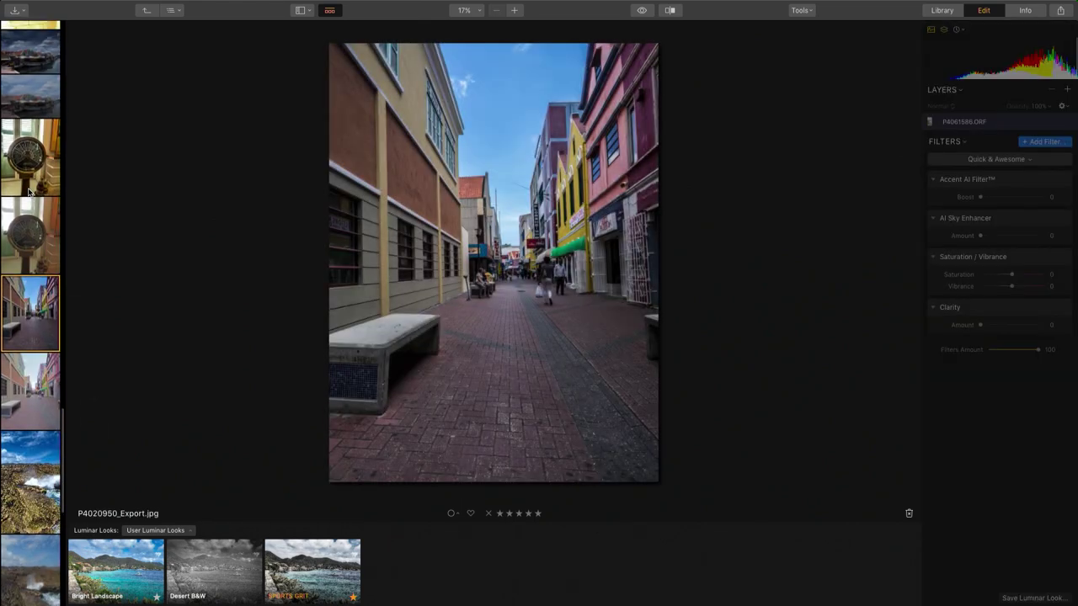
{"action": "left_click", "coordinate": [111, 576]}
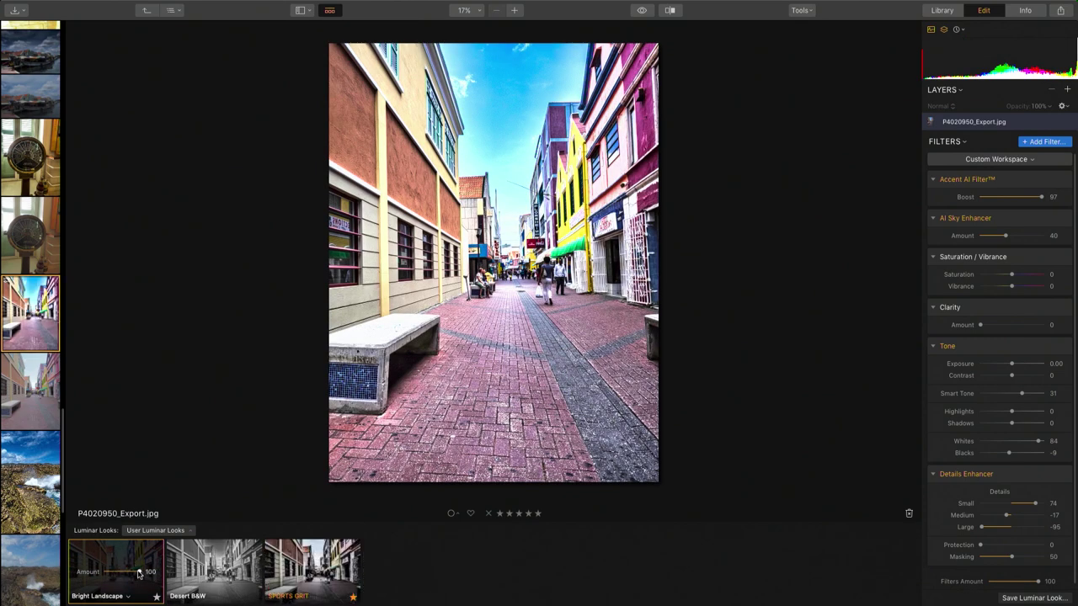
{"action": "left_click_drag", "start_coordinate": [138, 573], "coordinate": [113, 577]}
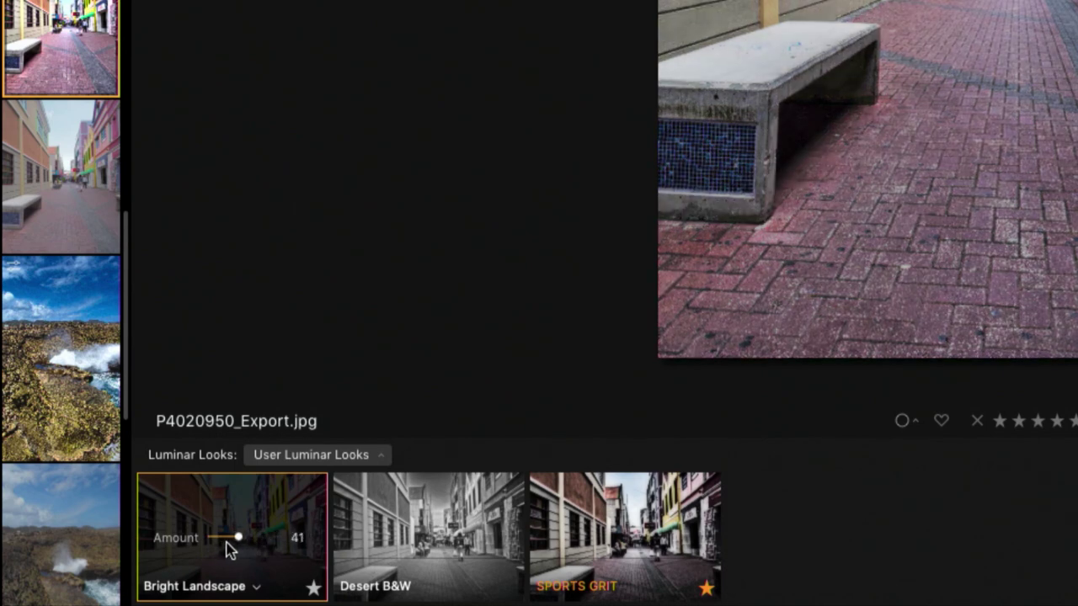
{"action": "mouse_move", "coordinate": [226, 543]}
{"action": "left_mouse_down"}
{"action": "mouse_move", "coordinate": [250, 543]}
{"action": "mouse_move", "coordinate": [237, 544]}
{"action": "left_mouse_up"}
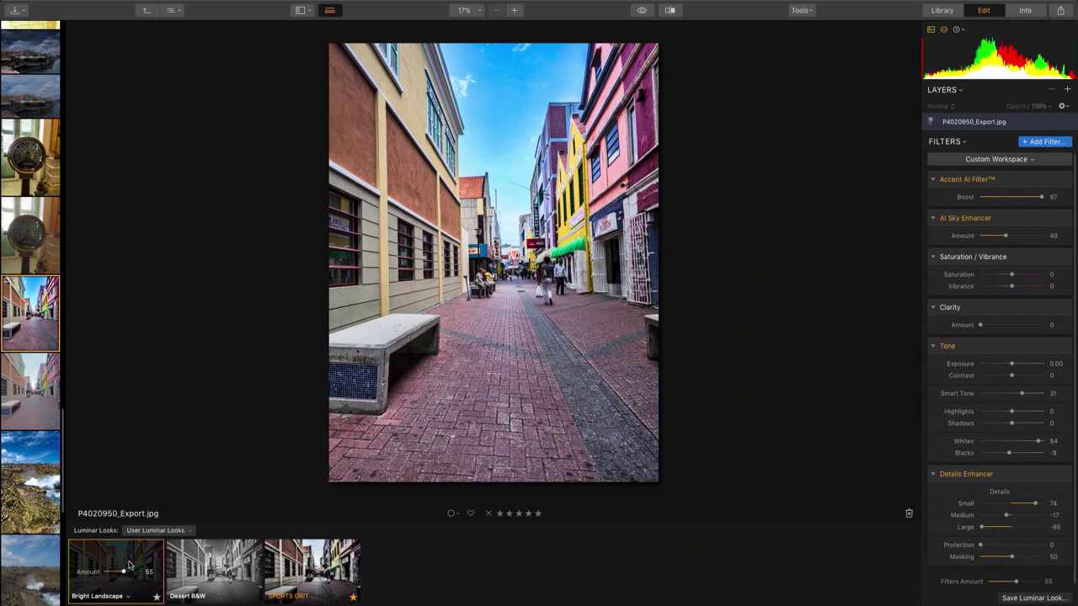
{"action": "left_click", "coordinate": [156, 530]}
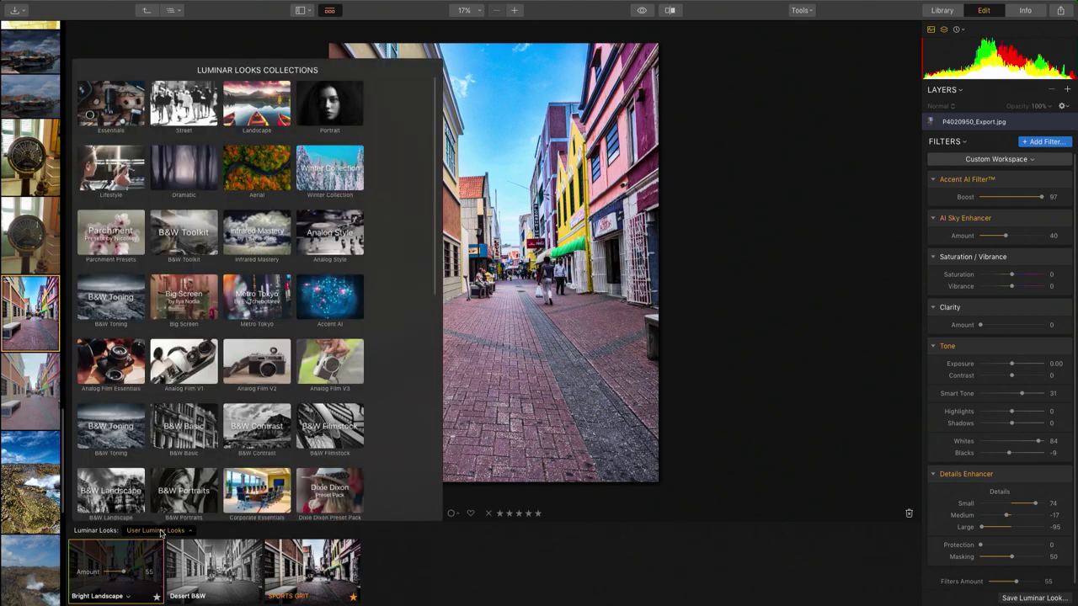
{"action": "scroll", "coordinate": [254, 358], "scroll_direction": "down", "scroll_amount": 5}
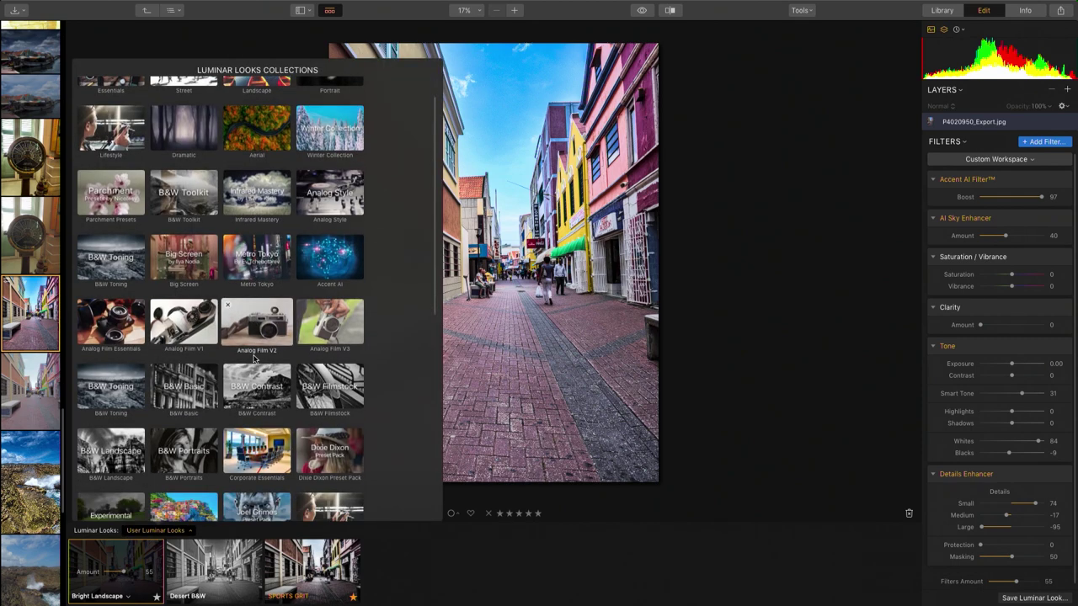
{"action": "scroll", "coordinate": [254, 358], "scroll_direction": "down", "scroll_amount": 1}
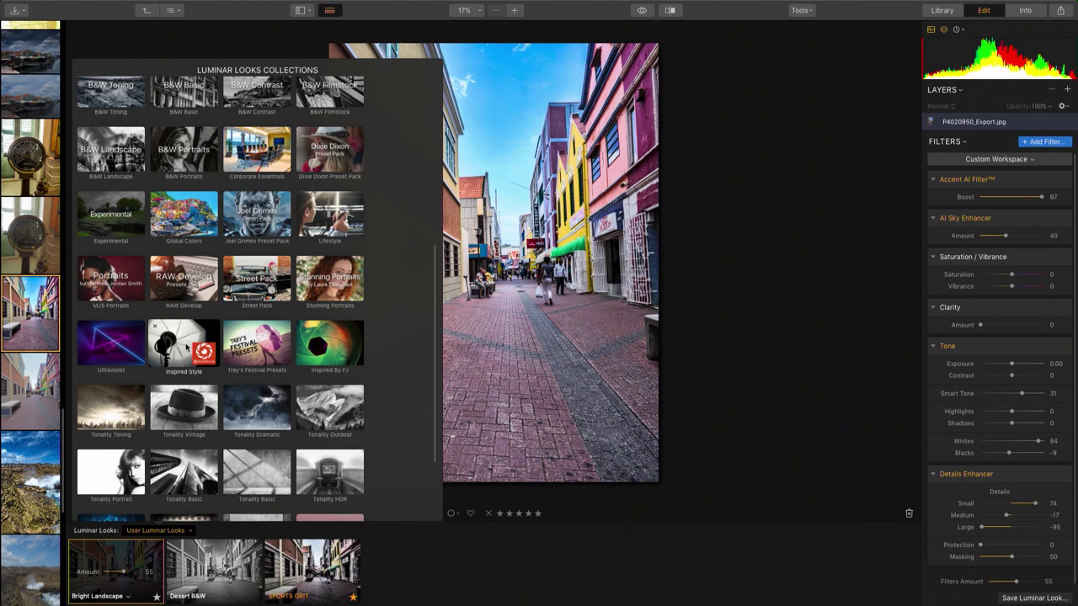
{"action": "scroll", "coordinate": [187, 345], "scroll_direction": "down", "scroll_amount": 3}
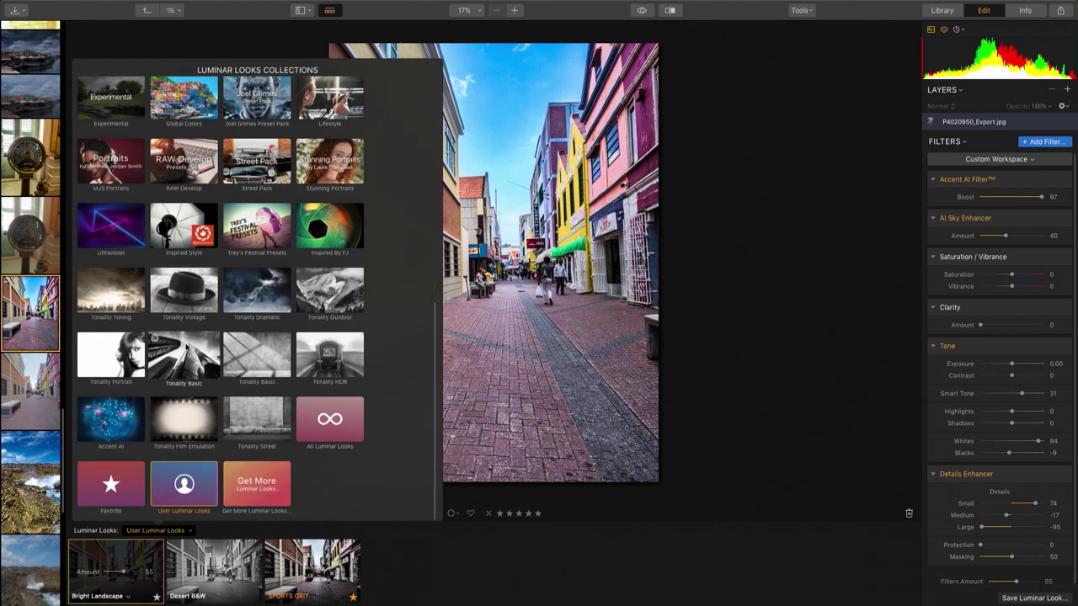
{"action": "left_click", "coordinate": [278, 486]}
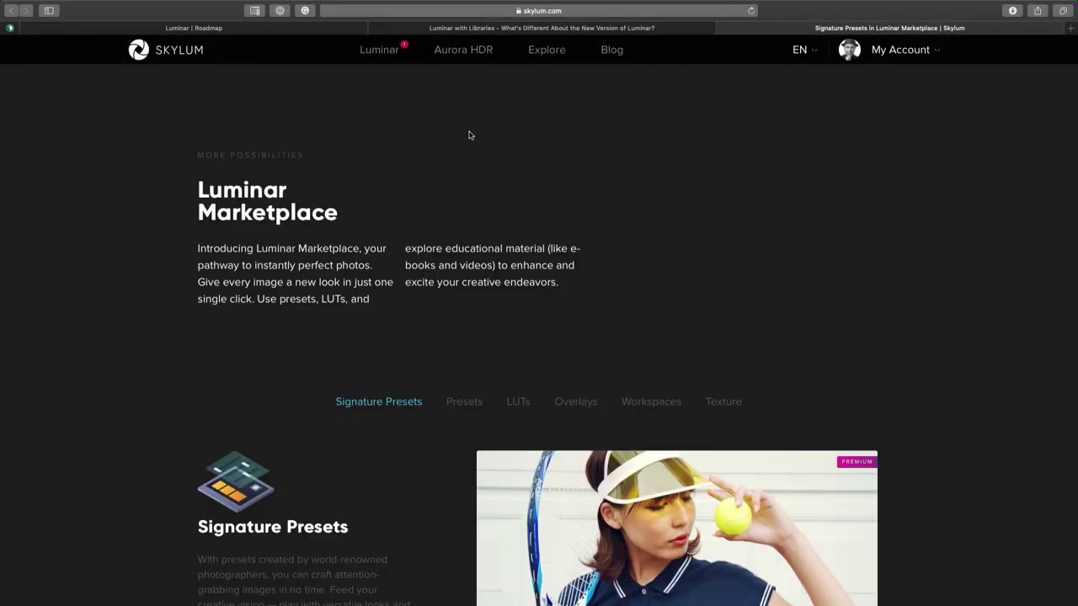
- Scroll through the marketplace's Presets grid in Safari, then go back to Luminar 3
{"action": "scroll", "coordinate": [470, 135], "scroll_direction": "down", "scroll_amount": 4}
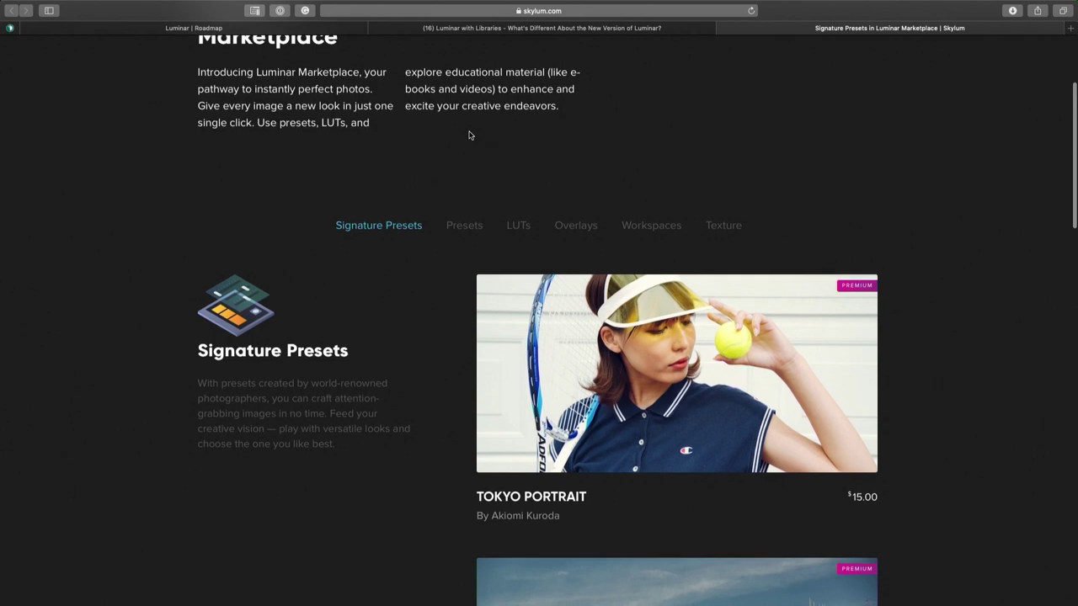
{"action": "left_click", "coordinate": [468, 227]}
{"action": "mouse_move", "coordinate": [782, 264]}
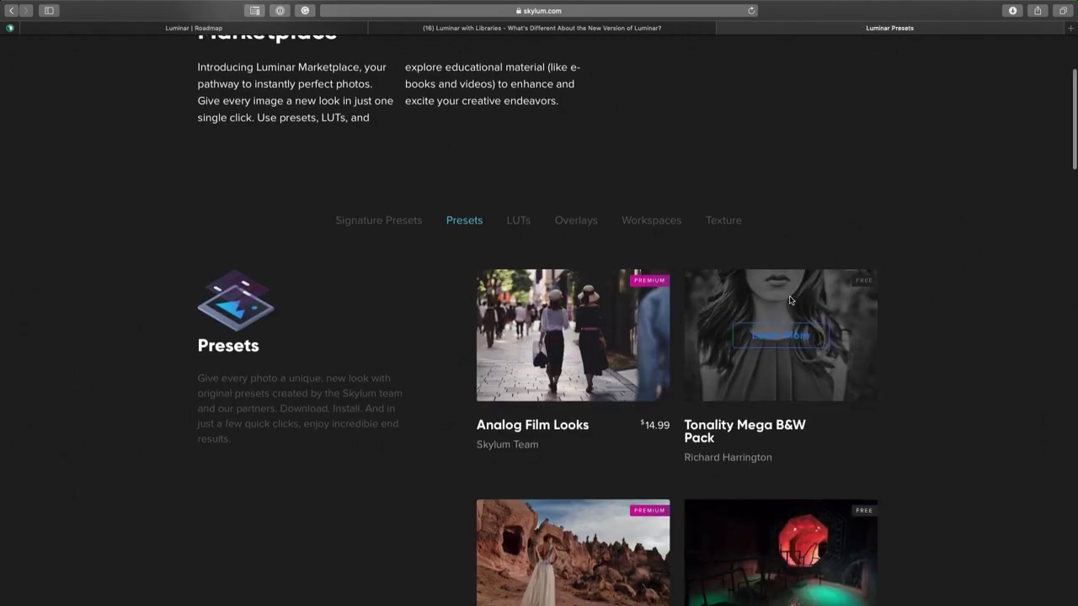
{"action": "scroll", "coordinate": [783, 270], "scroll_direction": "down", "scroll_amount": 1}
{"action": "scroll", "coordinate": [790, 301], "scroll_direction": "down", "scroll_amount": 15}
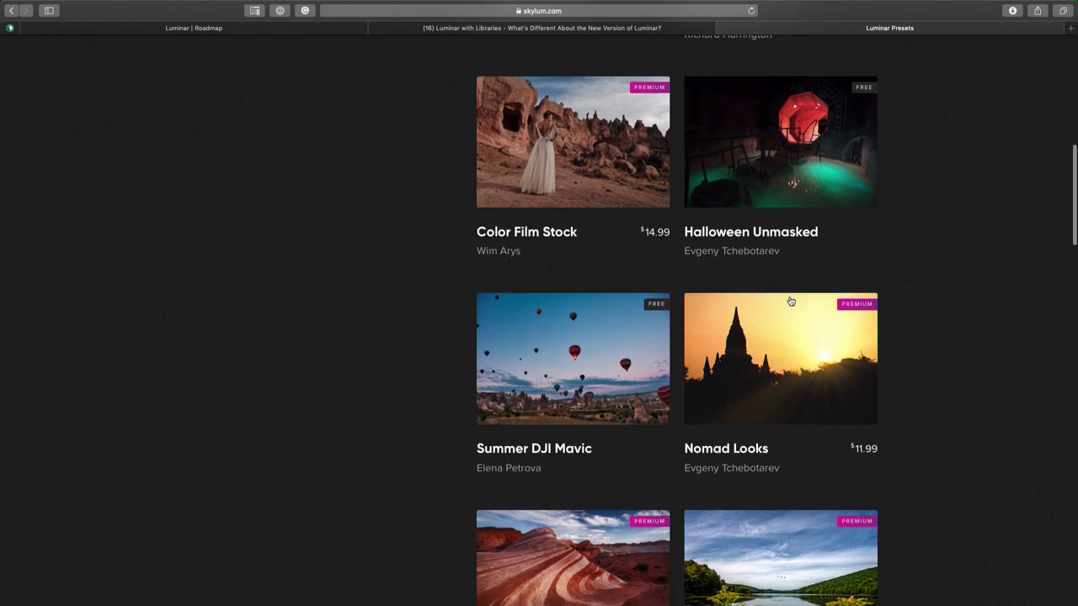
{"action": "scroll", "coordinate": [790, 301], "scroll_direction": "down", "scroll_amount": 8}
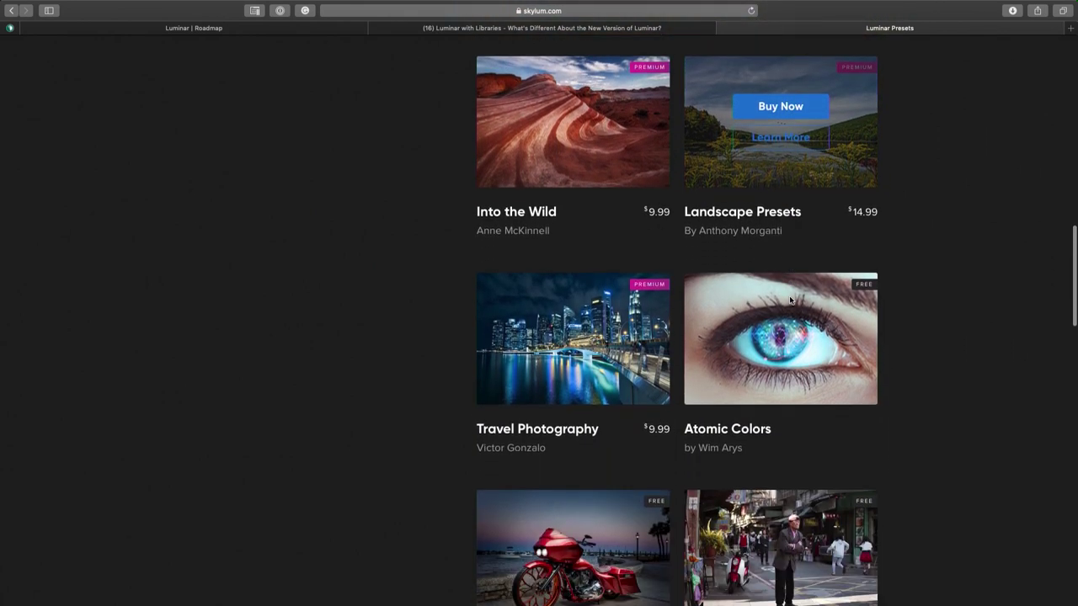
{"action": "scroll", "coordinate": [790, 300], "scroll_direction": "down", "scroll_amount": 10}
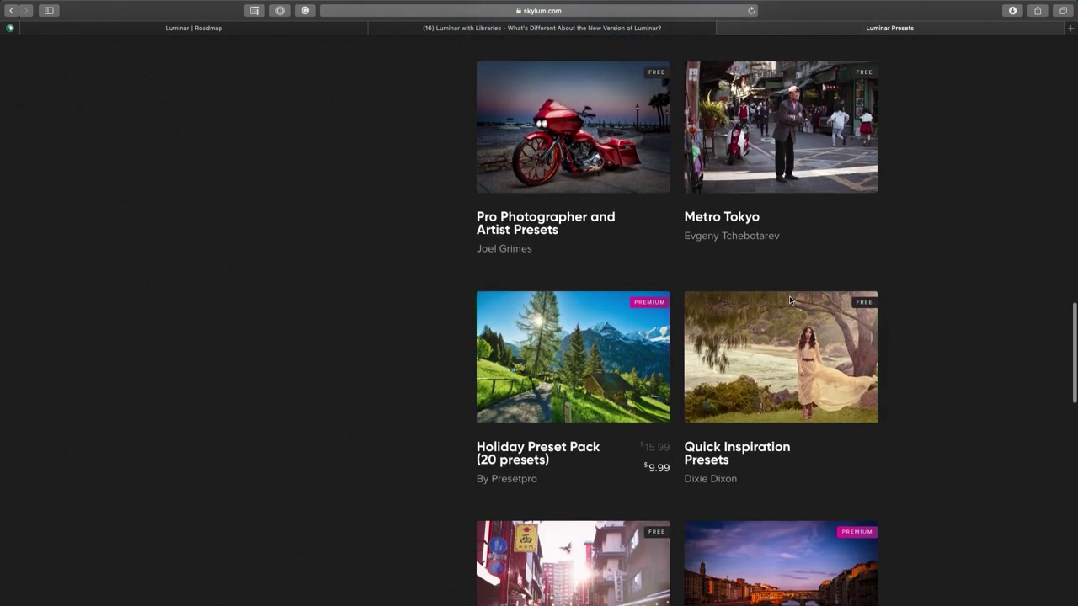
{"action": "scroll", "coordinate": [790, 300], "scroll_direction": "down", "scroll_amount": 12}
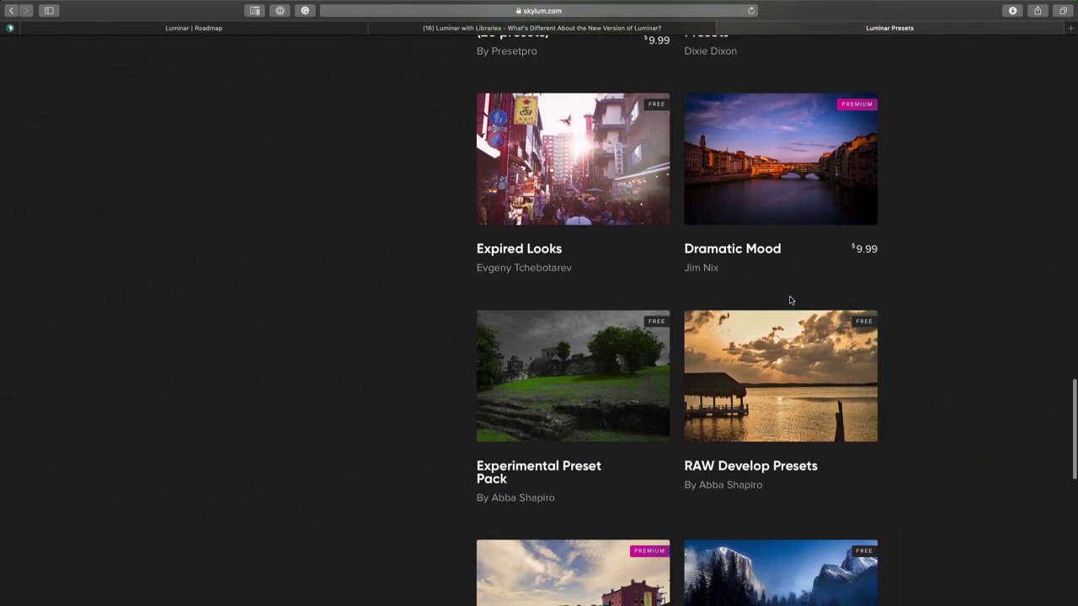
{"action": "scroll", "coordinate": [790, 300], "scroll_direction": "down", "scroll_amount": 10}
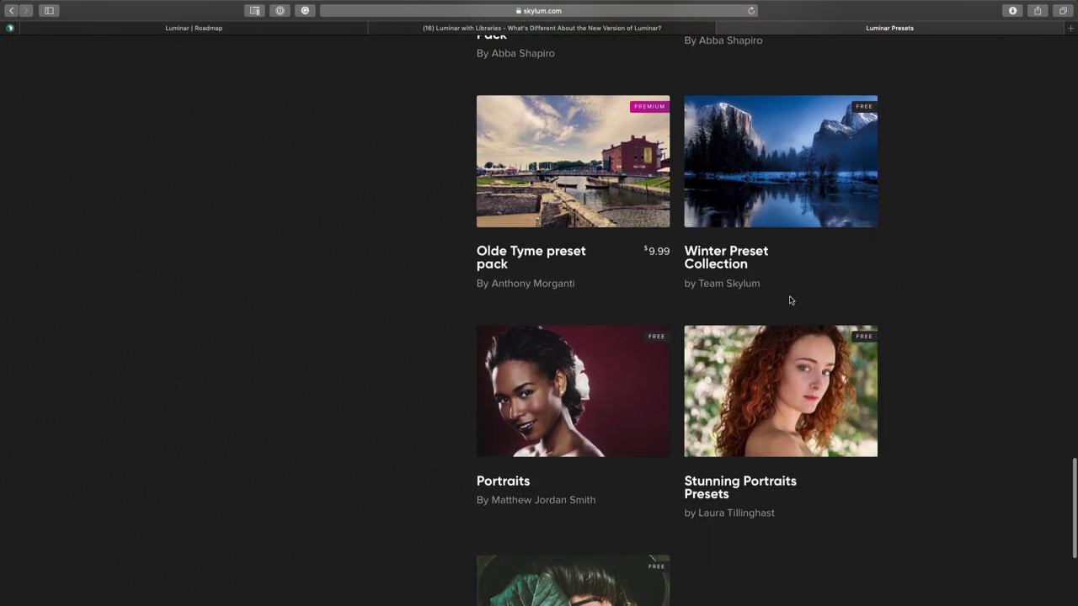
{"action": "scroll", "coordinate": [790, 300], "scroll_direction": "down", "scroll_amount": 1}
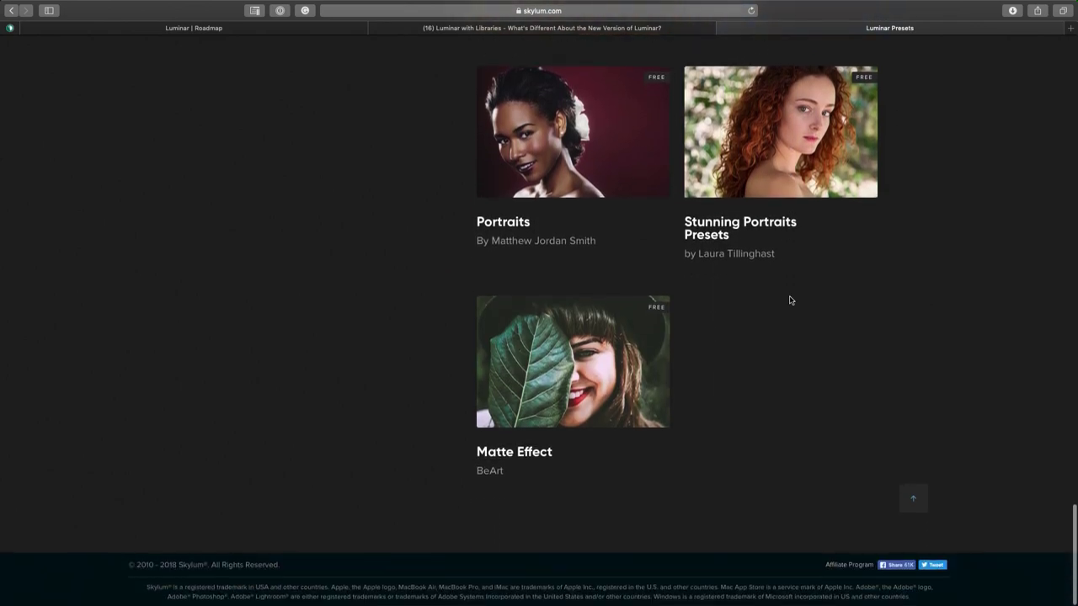
{"action": "scroll", "coordinate": [790, 298], "scroll_direction": "up", "scroll_amount": 6}
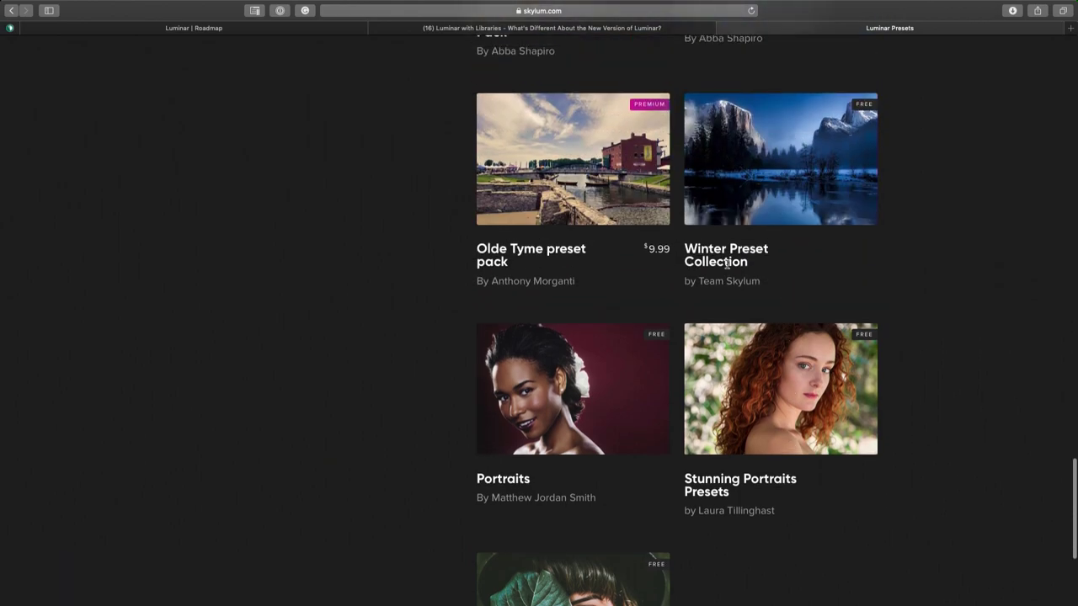
{"action": "key", "text": "super+Tab"}
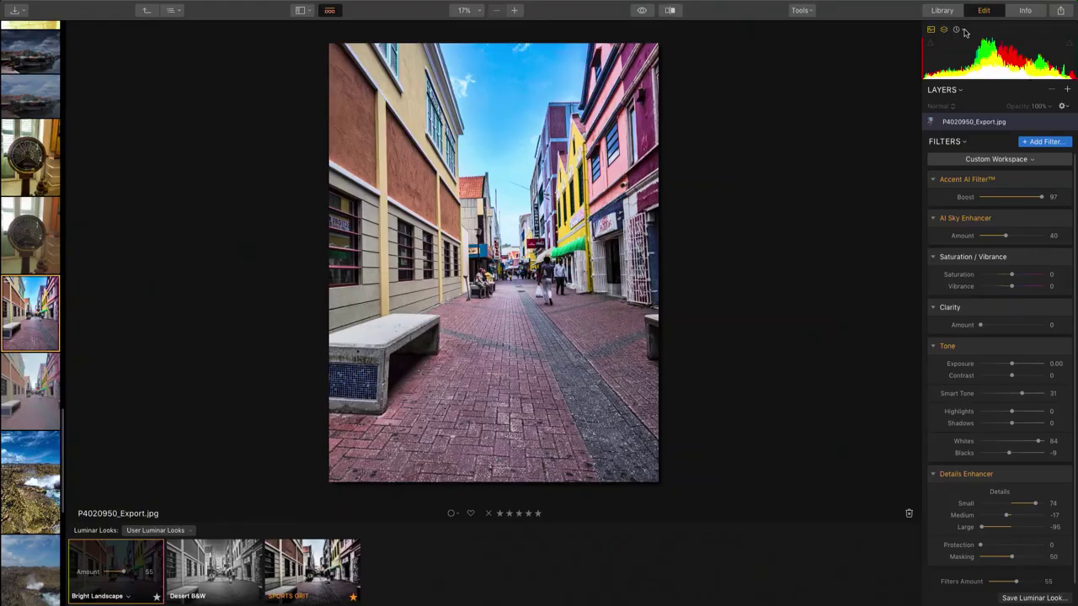
- Open the Amsterdam folder in the Library and view its photos as a grid
{"action": "left_click", "coordinate": [948, 12]}
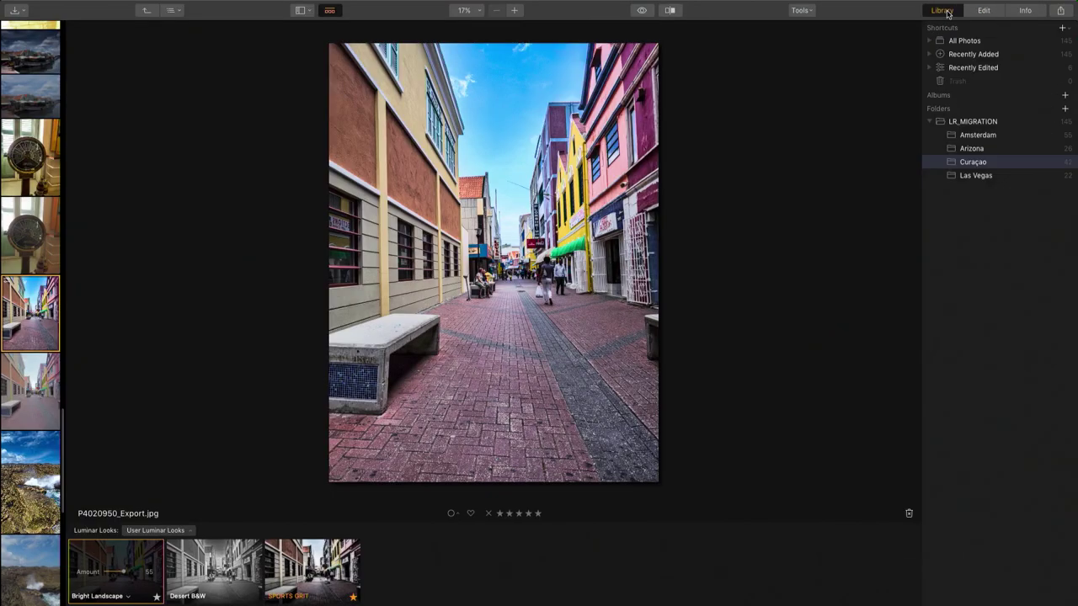
{"action": "left_click", "coordinate": [991, 135]}
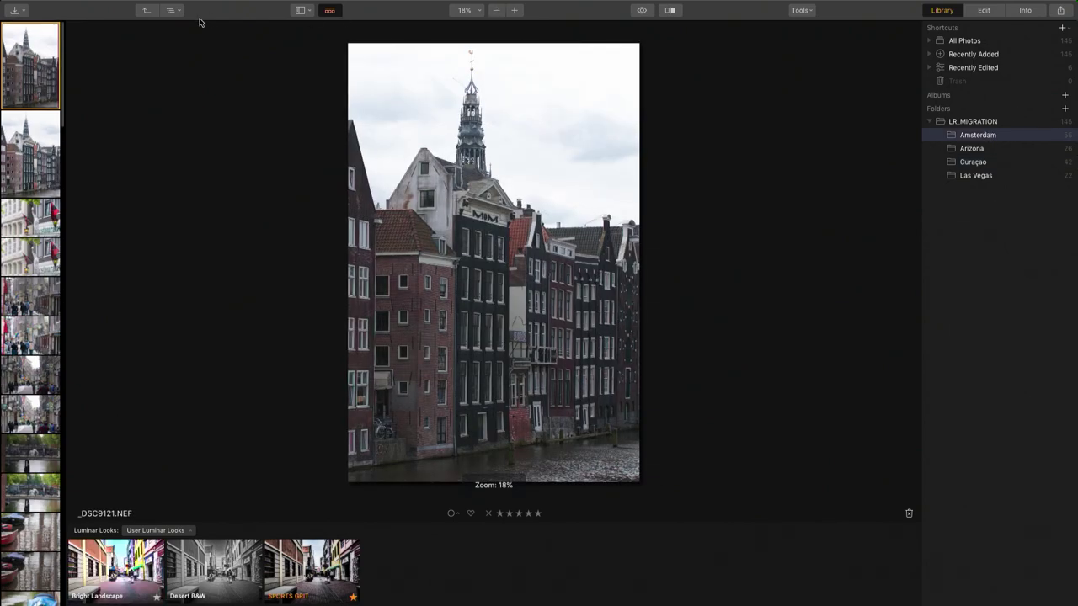
{"action": "left_click", "coordinate": [147, 10]}
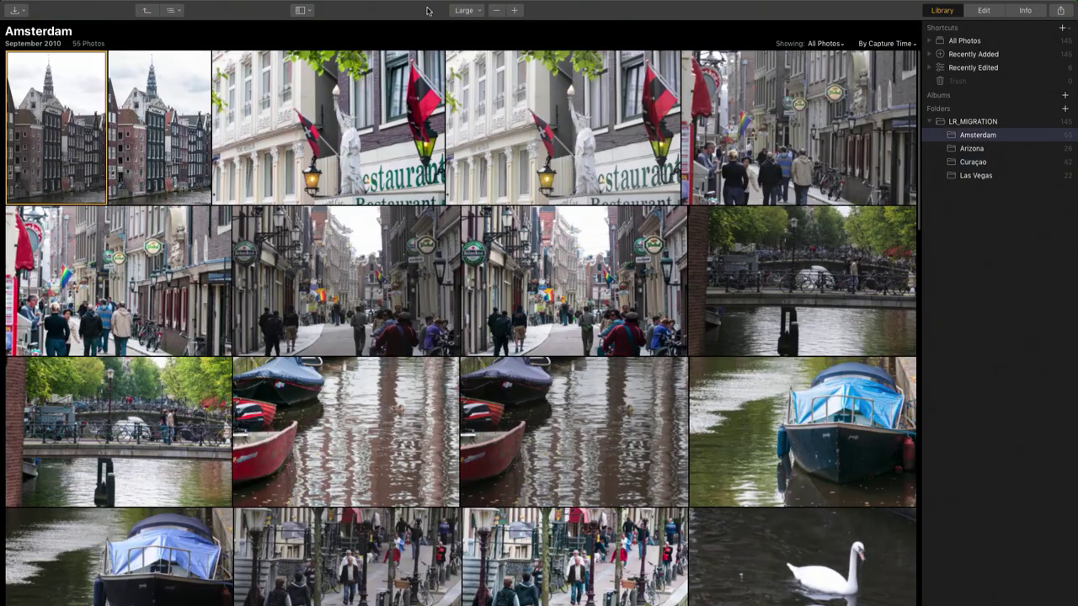
{"action": "left_click", "coordinate": [515, 11]}
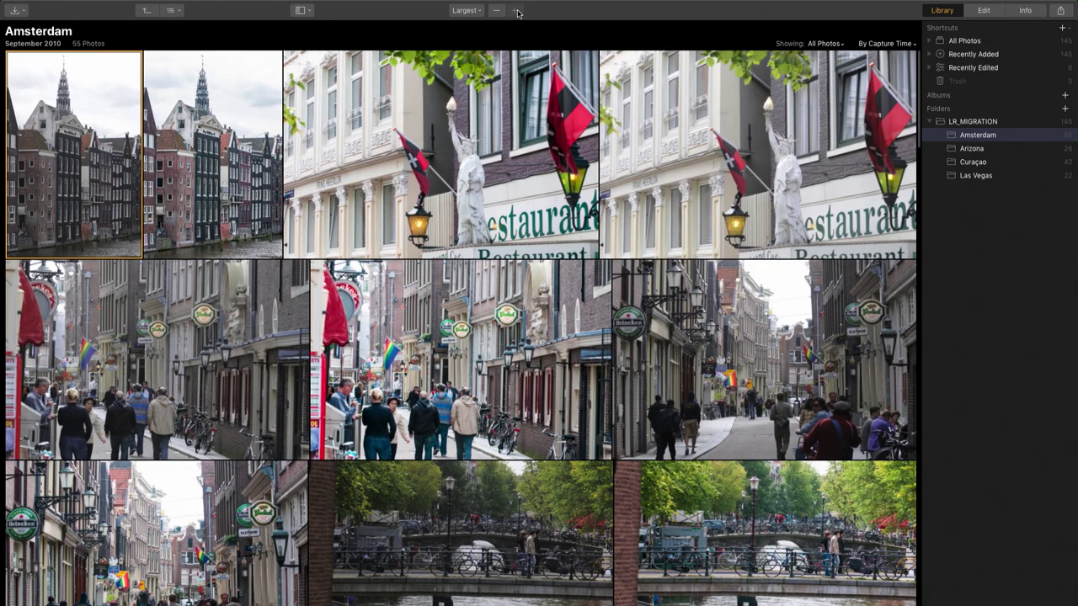
{"action": "key", "text": "p"}
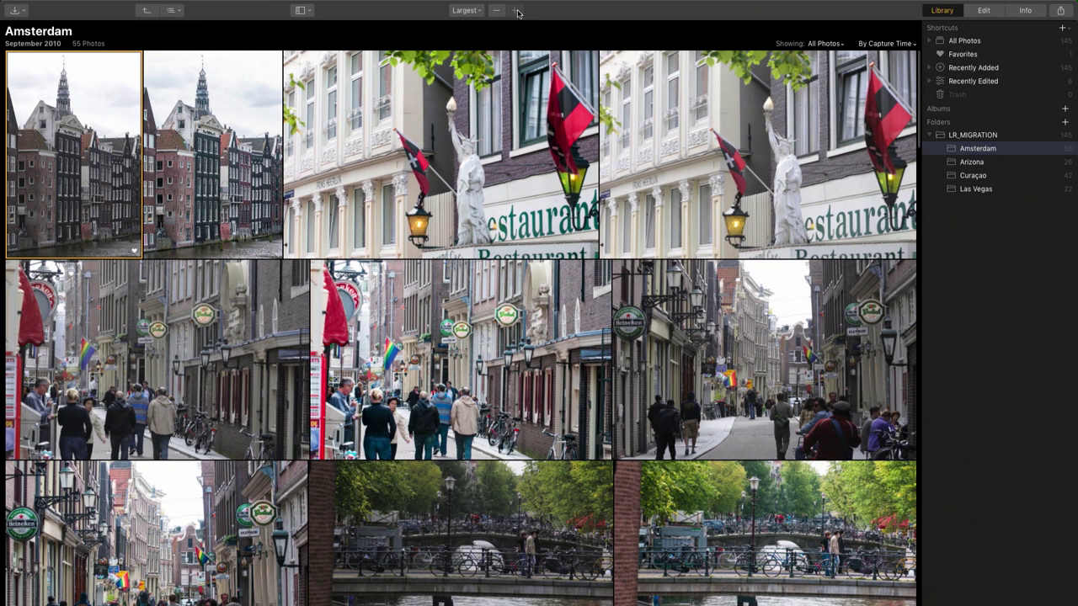
{"action": "key", "text": "Right"}
{"action": "key", "text": "Right"}
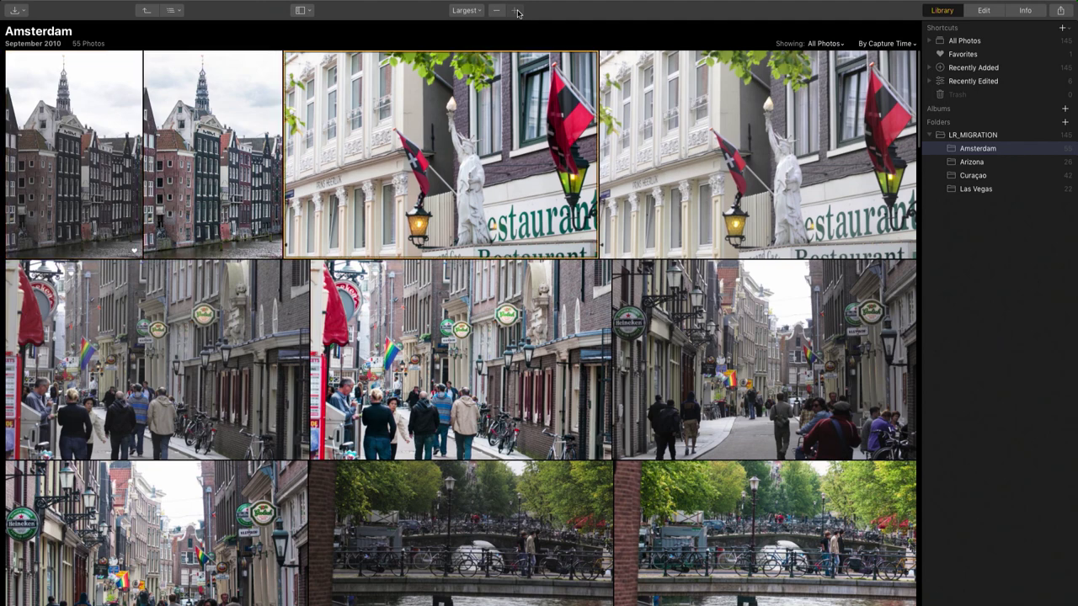
{"action": "key", "text": "x"}
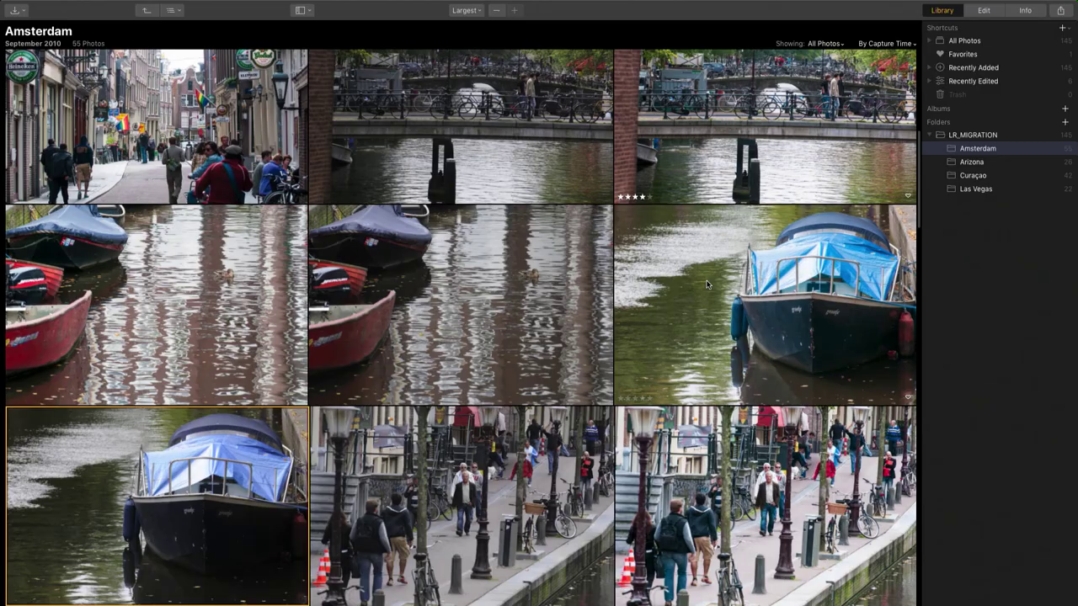
{"action": "key", "text": "Return"}
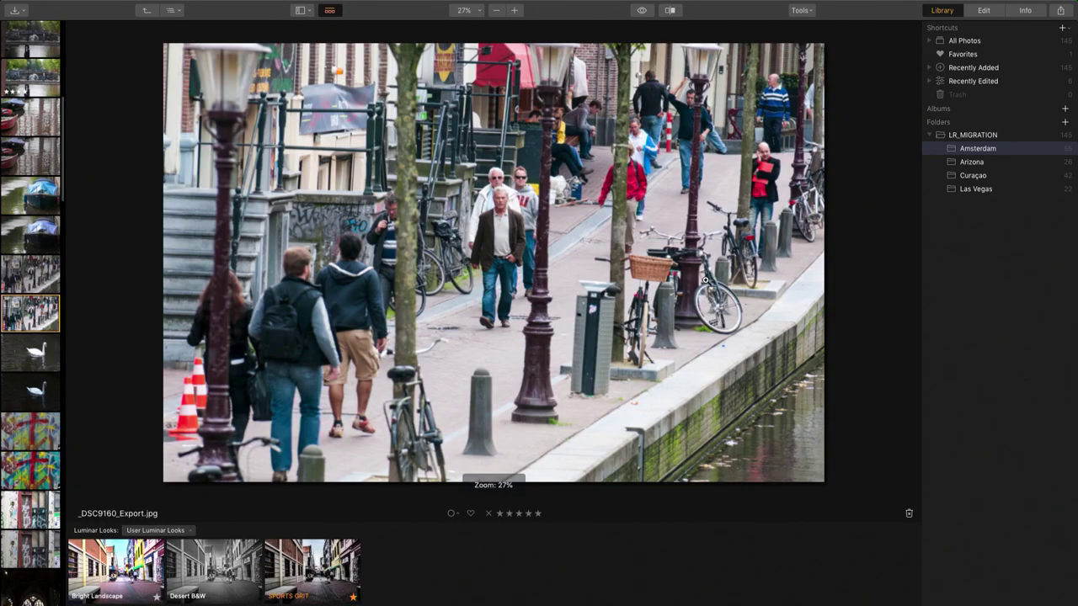
{"action": "key", "text": "Escape"}
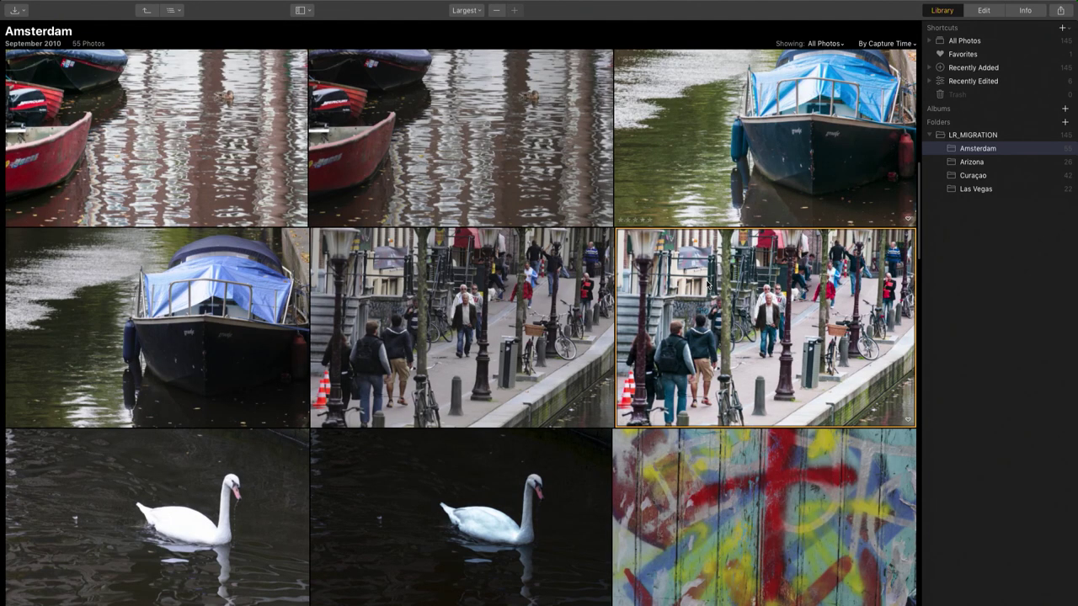
{"action": "scroll", "coordinate": [709, 278], "scroll_direction": "down", "scroll_amount": 5}
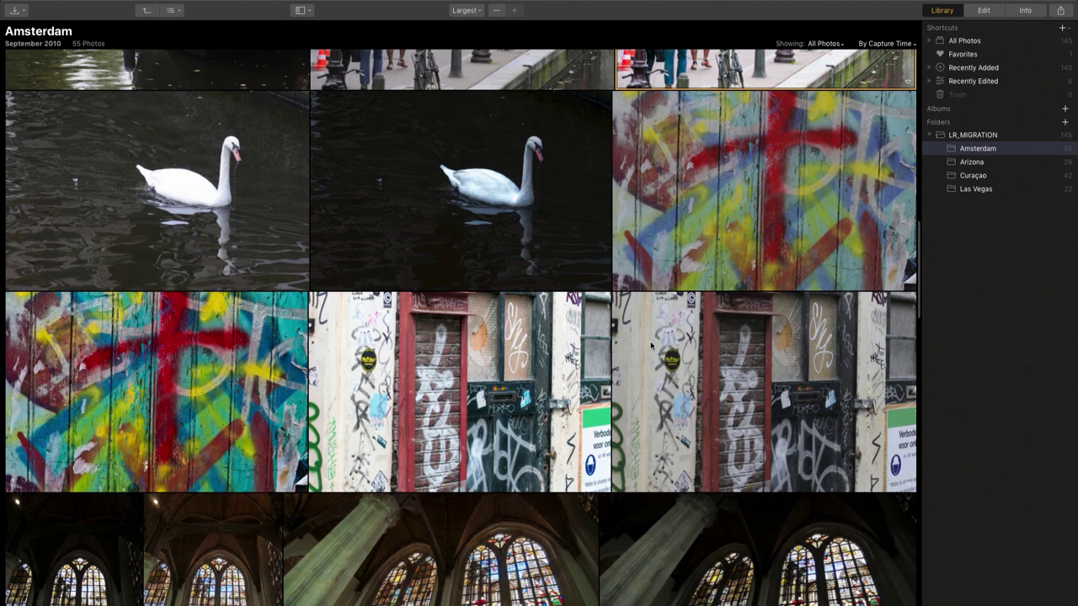
{"action": "left_click", "coordinate": [523, 375]}
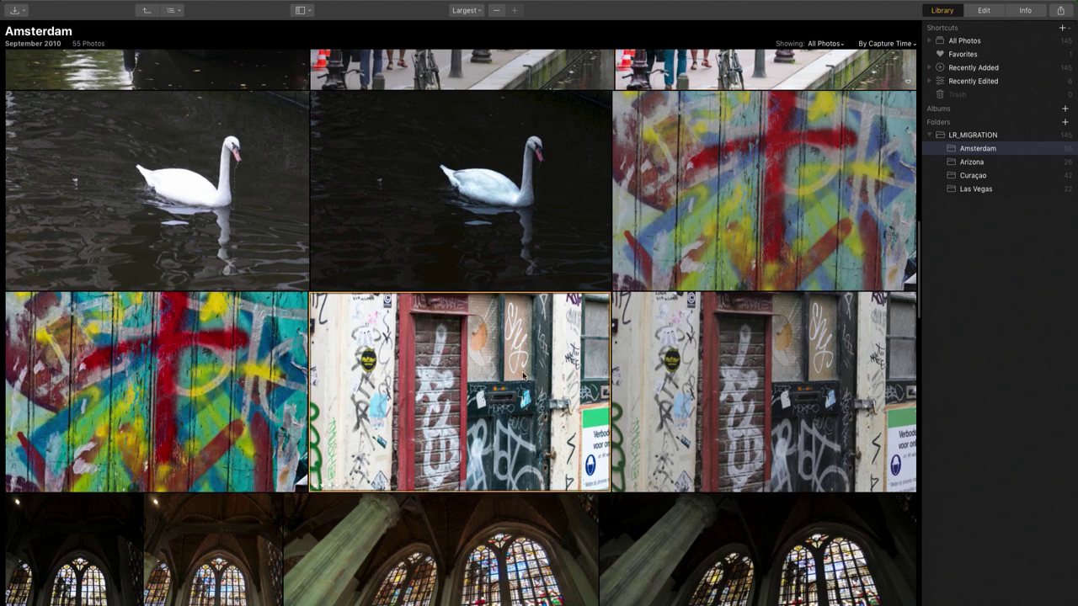
{"action": "scroll", "coordinate": [522, 376], "scroll_direction": "down", "scroll_amount": 5}
{"action": "left_click", "coordinate": [183, 308]}
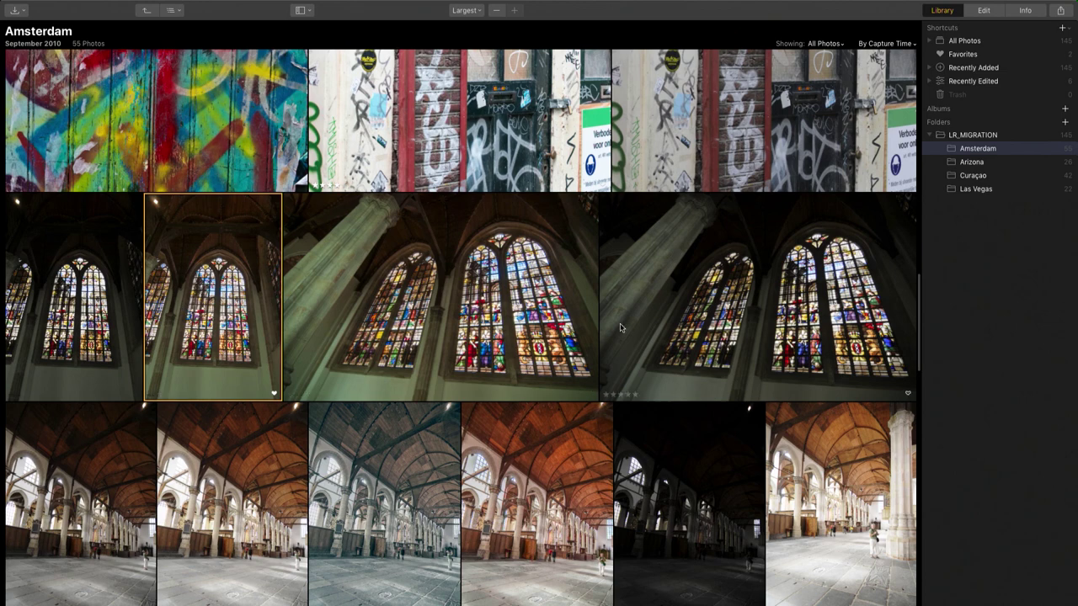
{"action": "left_click", "coordinate": [665, 324]}
{"action": "scroll", "coordinate": [249, 386], "scroll_direction": "down", "scroll_amount": 2}
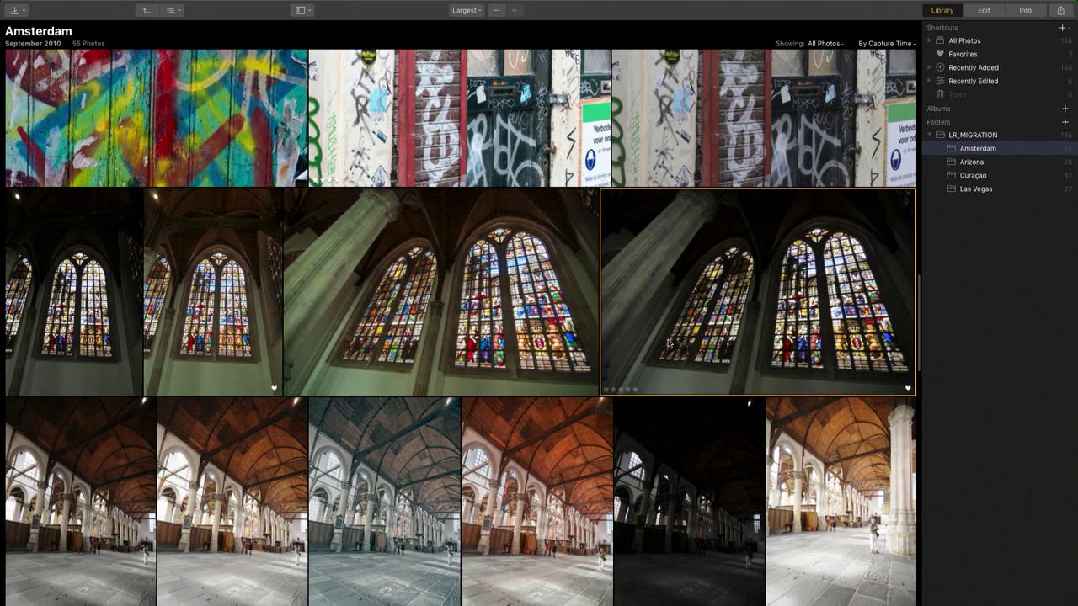
{"action": "left_click", "coordinate": [252, 383]}
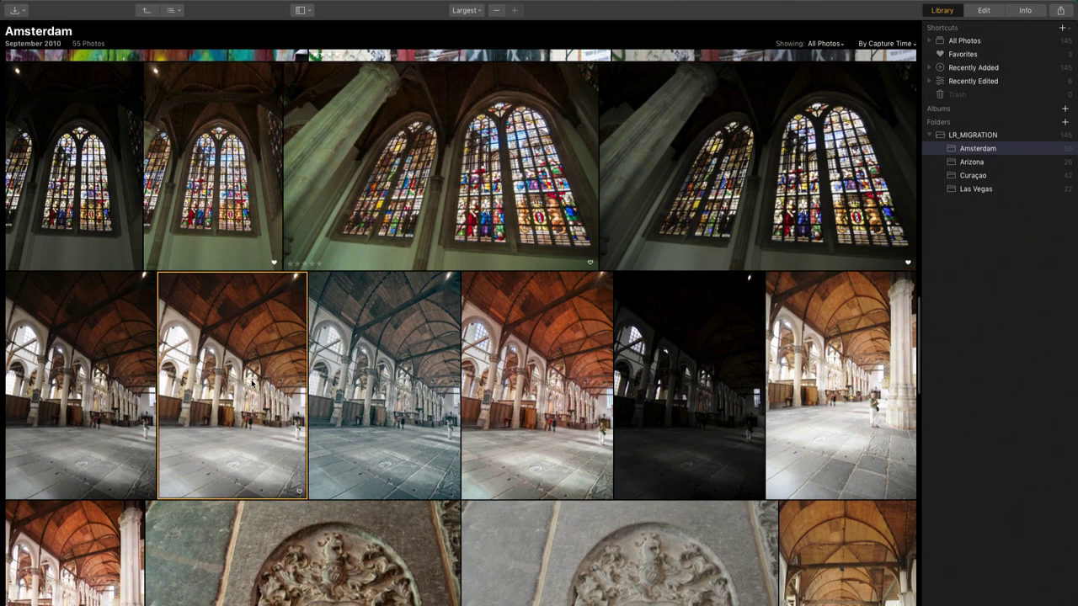
- Filter the Amsterdam folder to show only Favorites instead of 4 Stars or More
{"action": "left_click", "coordinate": [823, 44]}
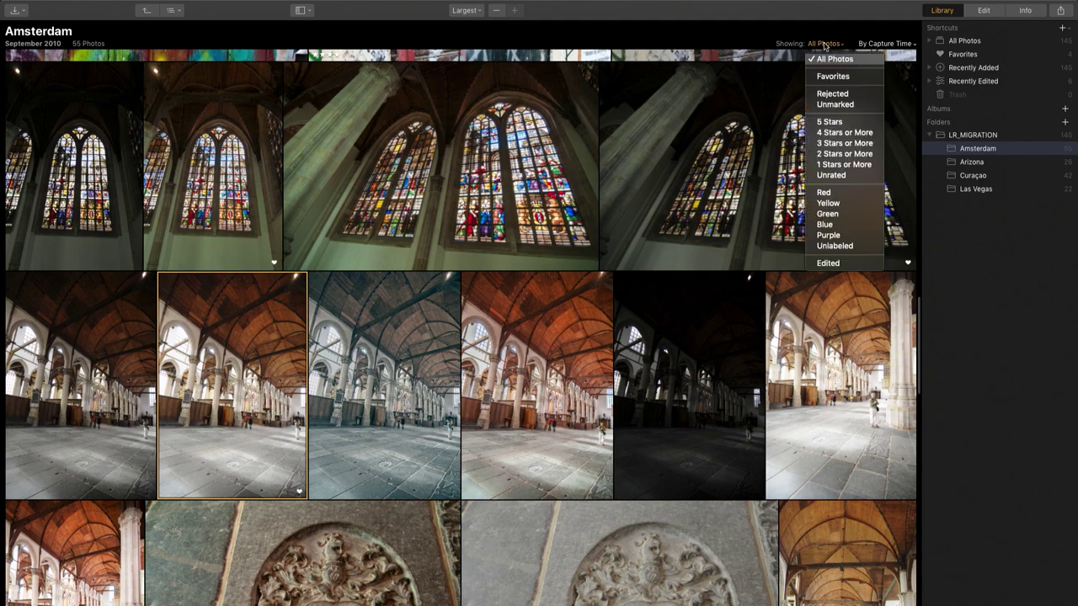
{"action": "left_click", "coordinate": [834, 132]}
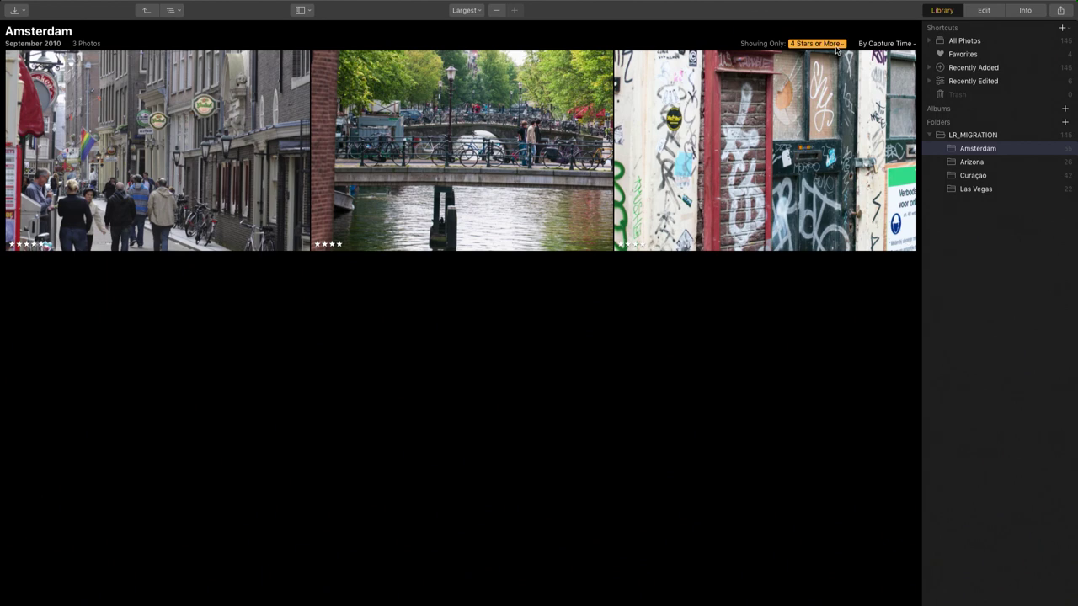
{"action": "left_click", "coordinate": [836, 49]}
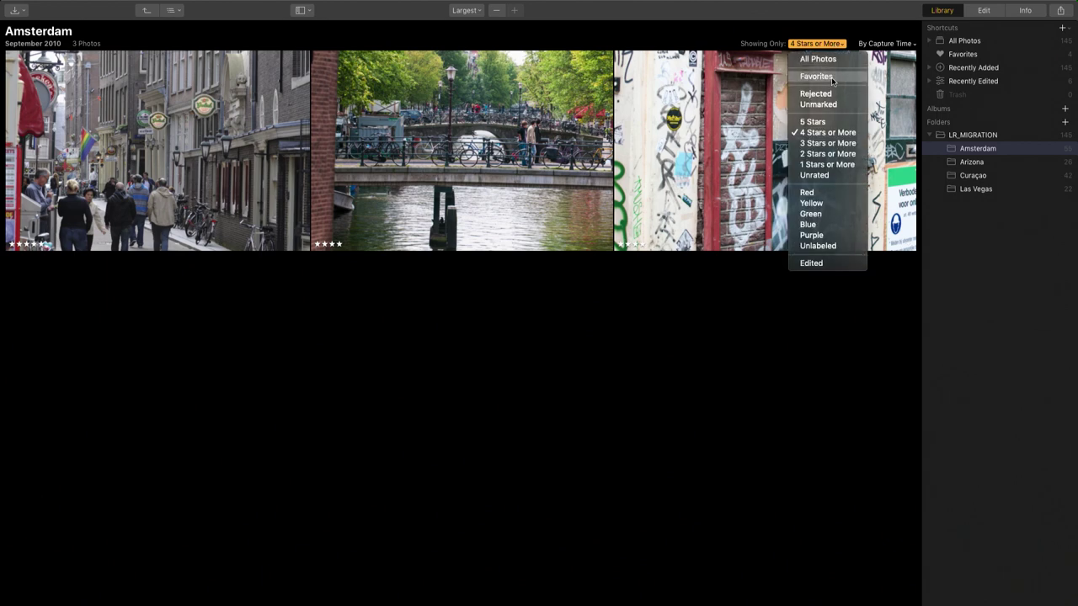
{"action": "left_click", "coordinate": [817, 77]}
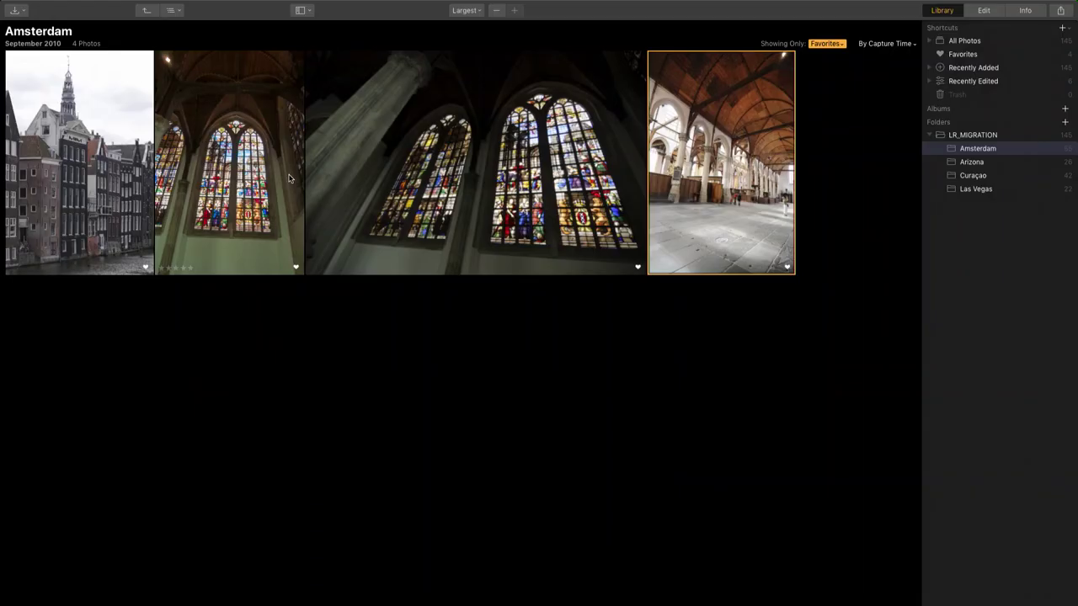
{"action": "key", "text": "super+shift+o"}
- Browse to the GP7 folder and open GOPR3764.JPG for editing
{"action": "left_click", "coordinate": [499, 100]}
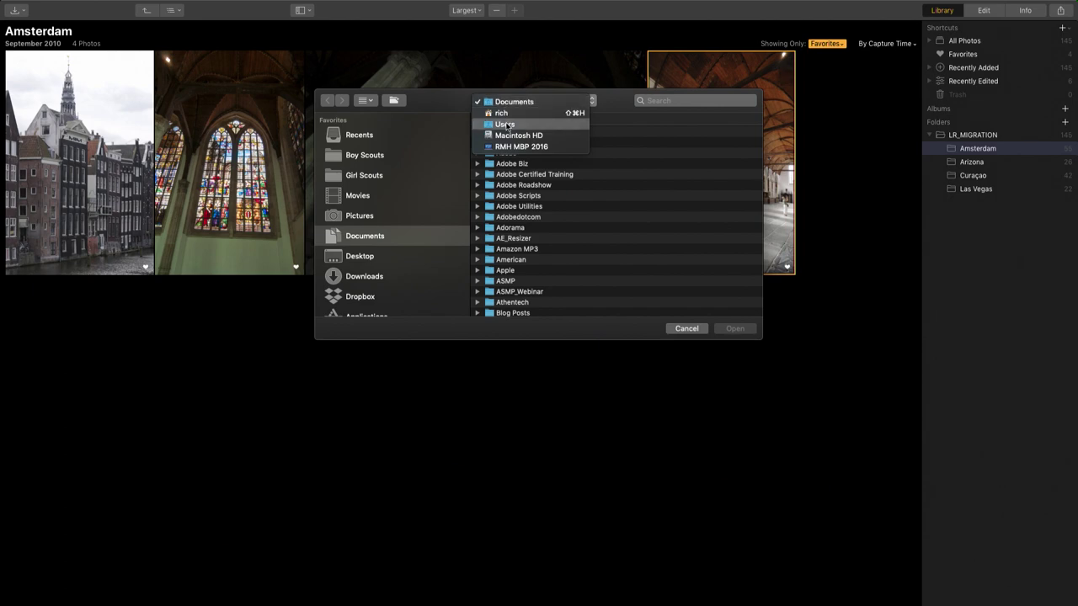
{"action": "left_click", "coordinate": [505, 124]}
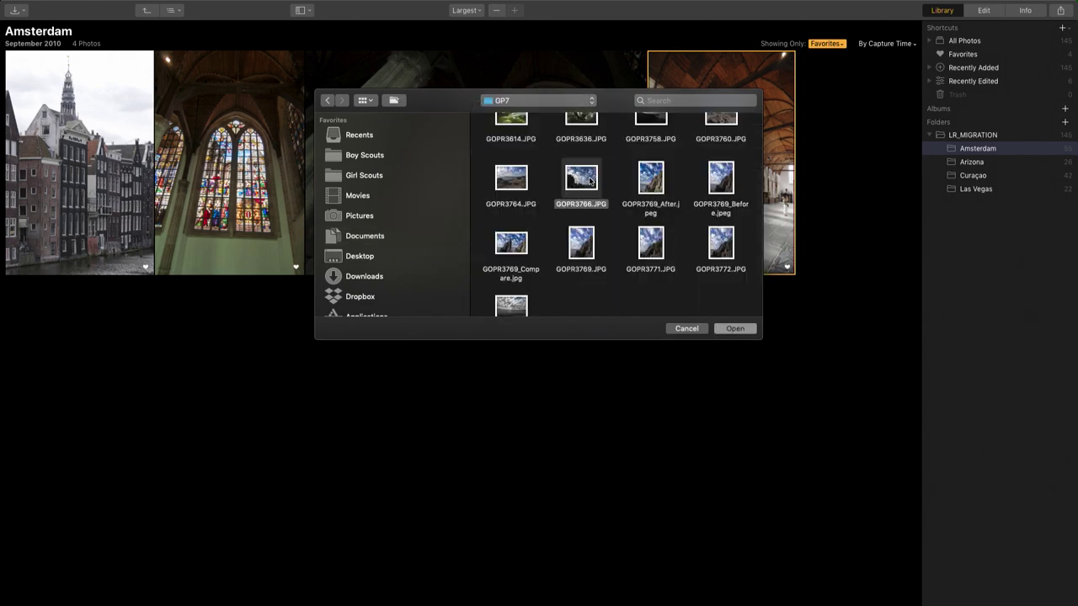
{"action": "key", "text": "space"}
{"action": "key", "text": "space"}
{"action": "key", "text": "Left"}
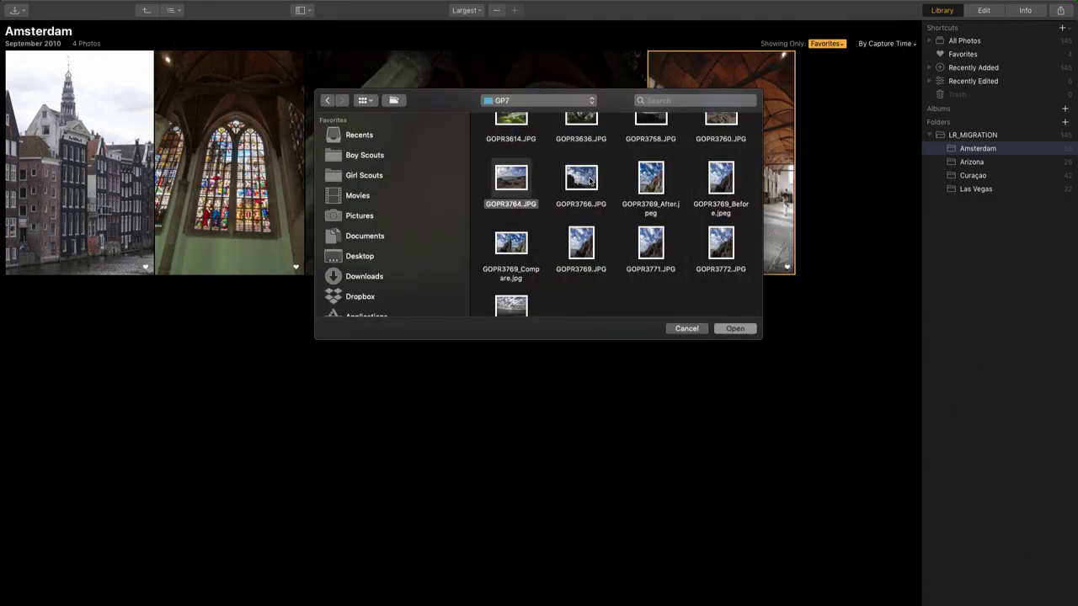
{"action": "key", "text": "space"}
{"action": "key", "text": "space"}
{"action": "key", "text": "Return"}
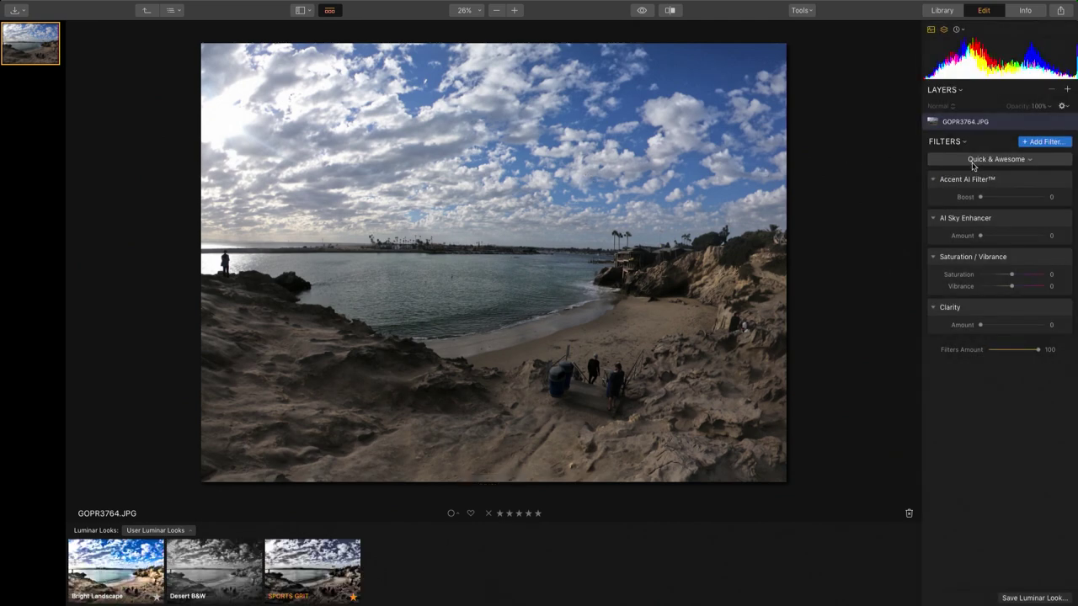
- Set Accent AI Boost to 73, AI Sky Enhancer to 42 and Clarity to 25
{"action": "left_click_drag", "start_coordinate": [992, 198], "coordinate": [1028, 208]}
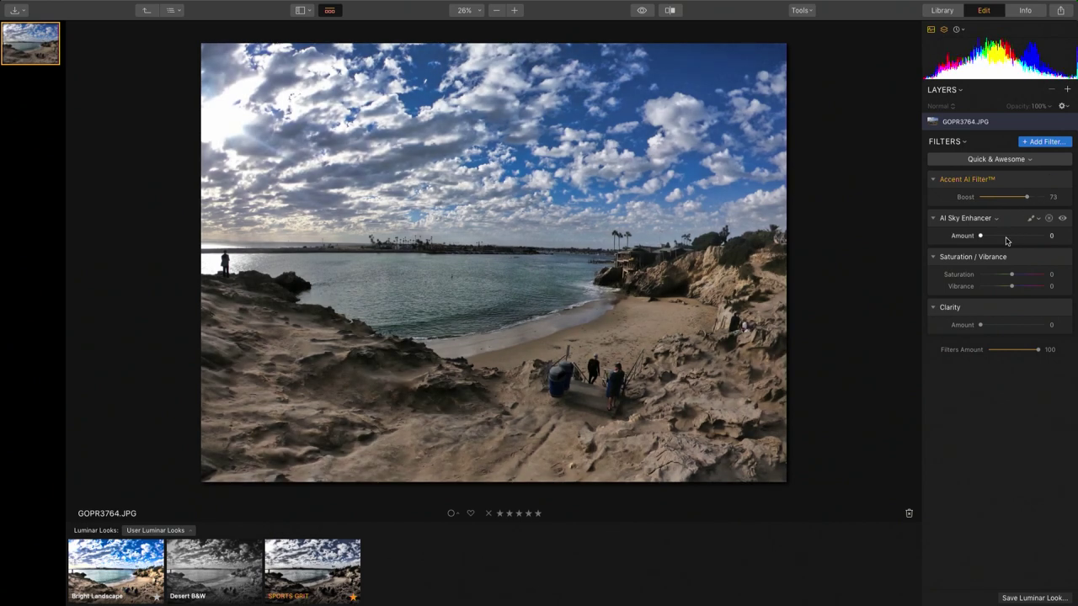
{"action": "left_click_drag", "start_coordinate": [980, 236], "coordinate": [1006, 244]}
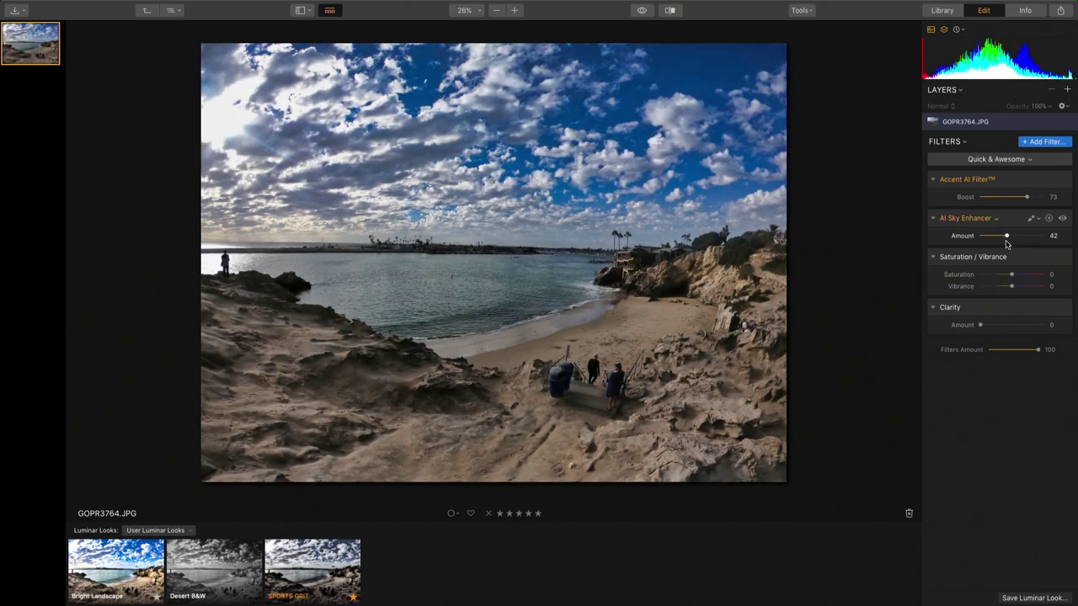
{"action": "left_click", "coordinate": [993, 325]}
{"action": "left_click_drag", "start_coordinate": [993, 326], "coordinate": [996, 326]}
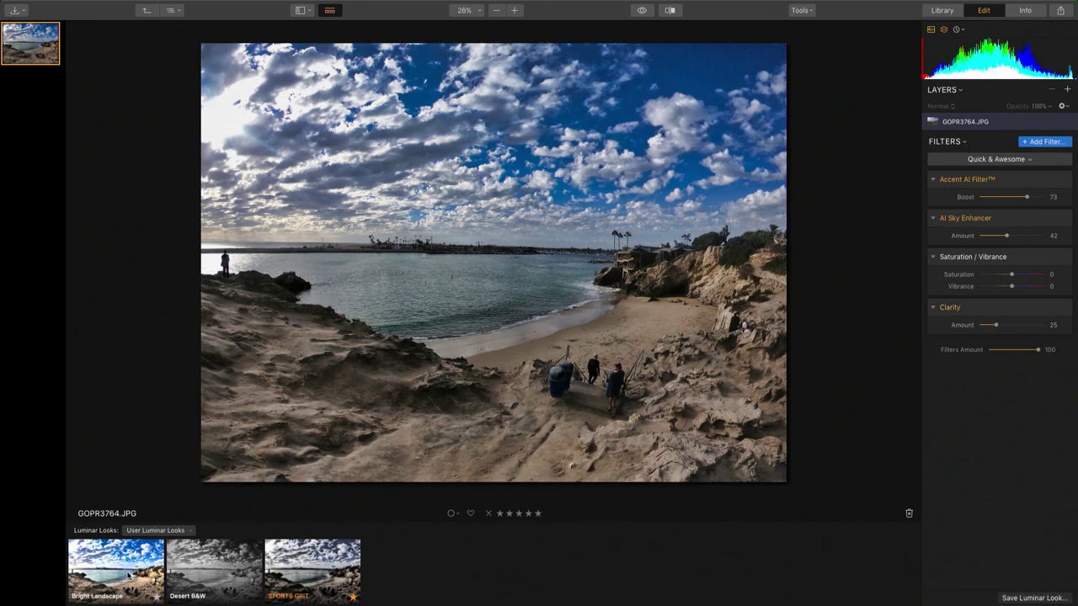
- Add a Tone filter and raise Smart Tone to 79
{"action": "left_click", "coordinate": [1041, 141]}
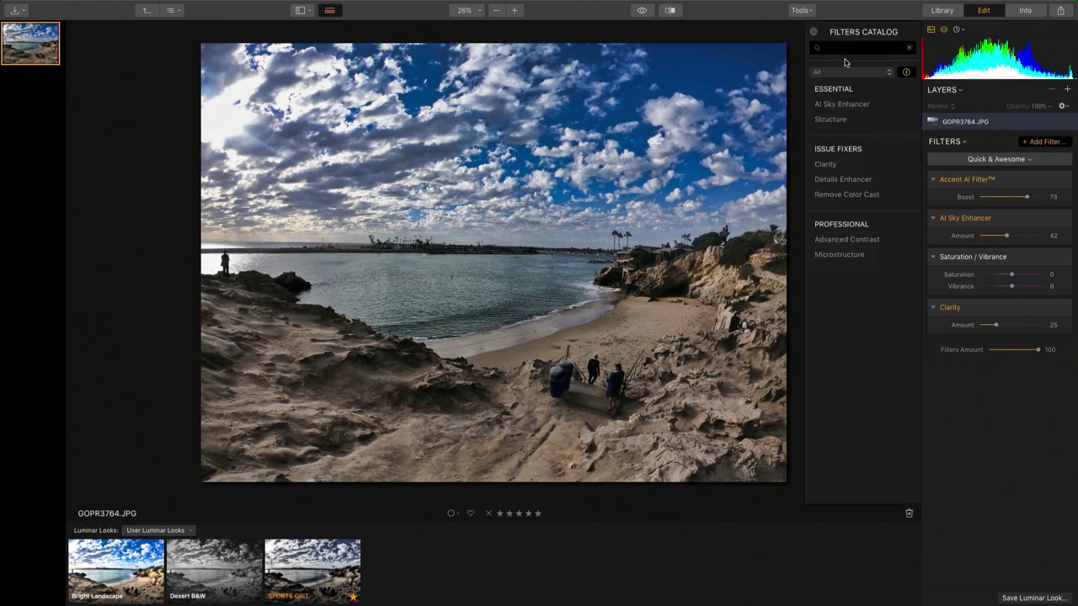
{"action": "key", "text": "BackSpace"}
{"action": "key", "text": "BackSpace"}
{"action": "key", "text": "BackSpace"}
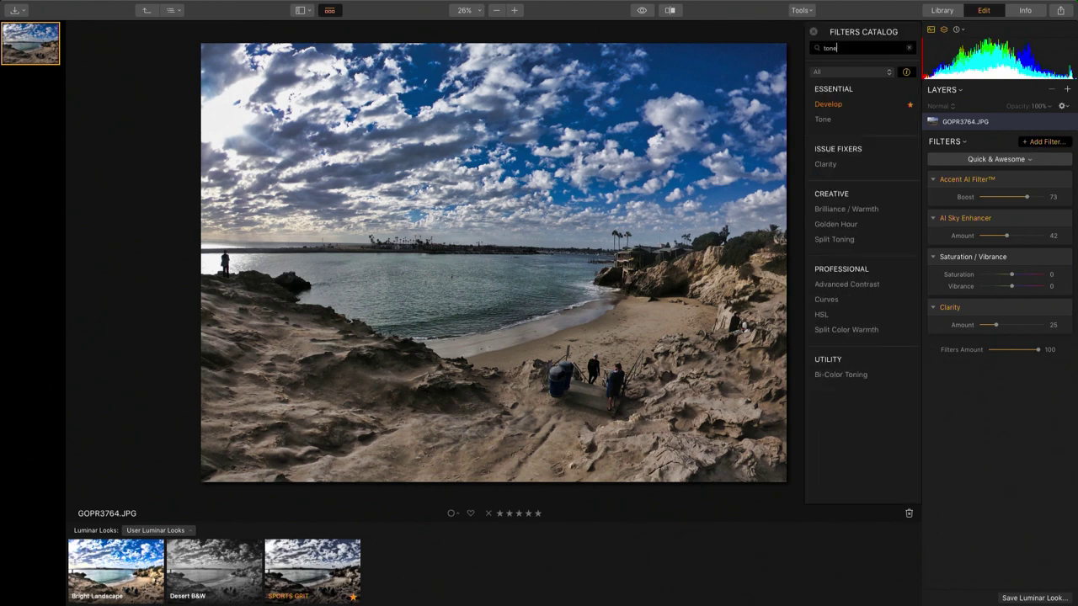
{"action": "left_click", "coordinate": [828, 121]}
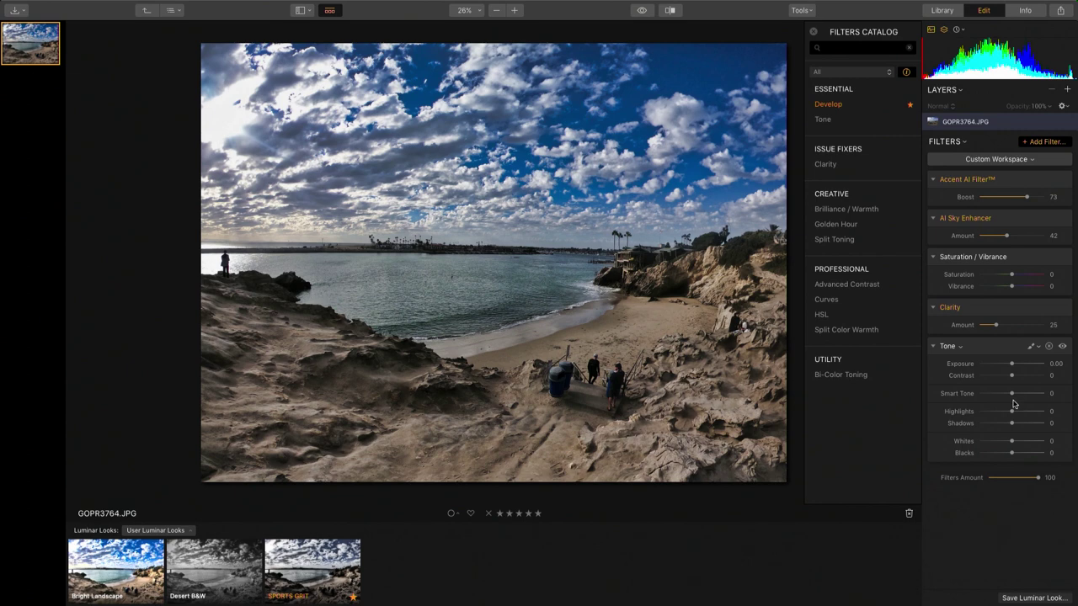
{"action": "left_click_drag", "start_coordinate": [1011, 393], "coordinate": [1039, 395]}
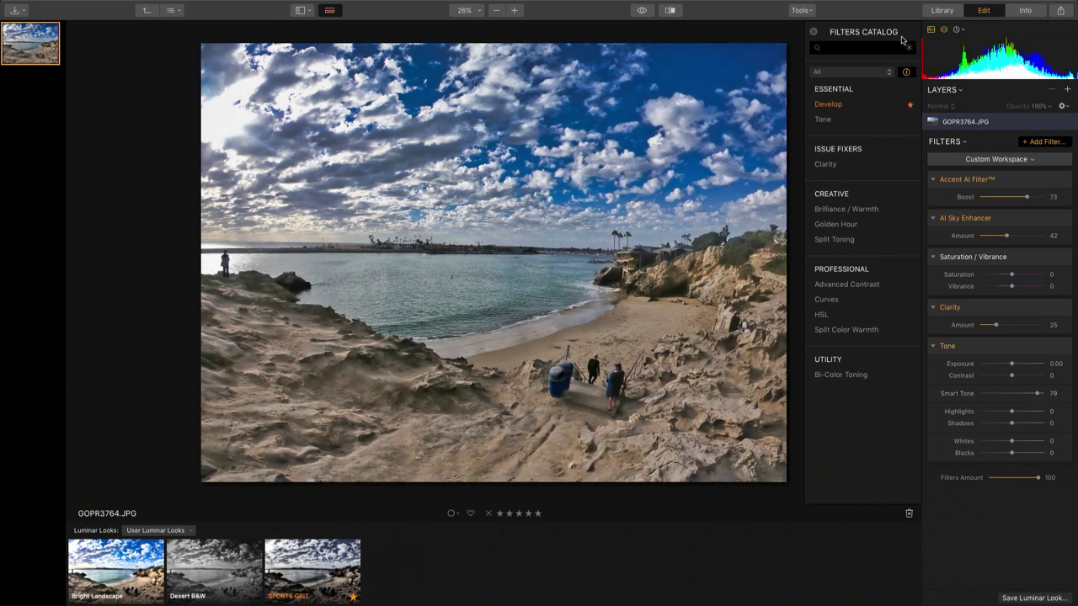
- Erase the blue trash bin by the stairs and the seated person on the rocks
{"action": "left_click", "coordinate": [800, 10]}
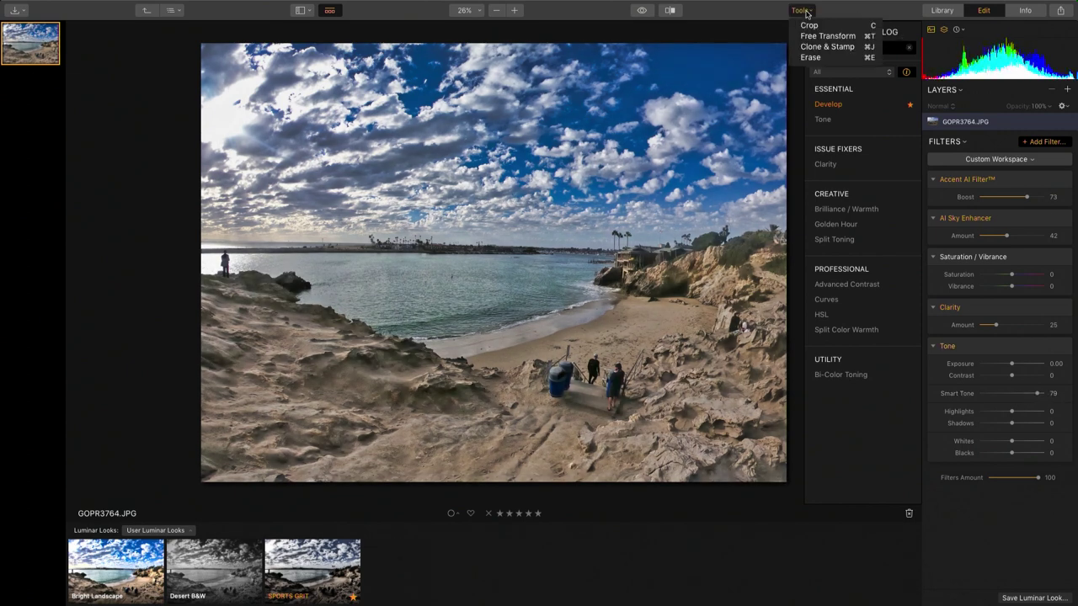
{"action": "left_click", "coordinate": [809, 57]}
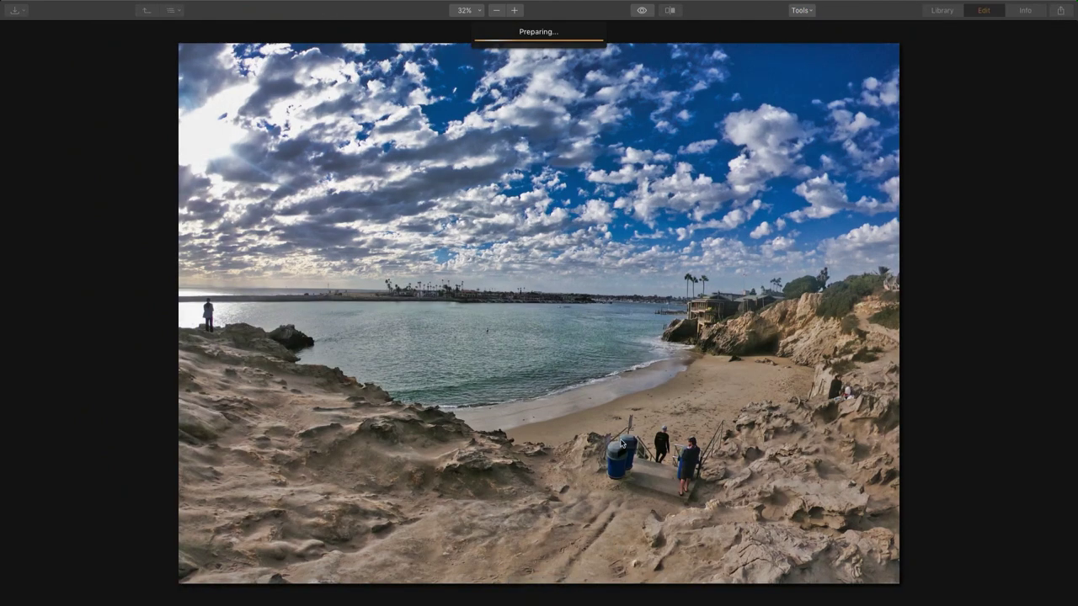
{"action": "key", "text": "bracketright"}
{"action": "key", "text": "bracketright"}
{"action": "key", "text": "bracketright"}
{"action": "key", "text": "bracketright"}
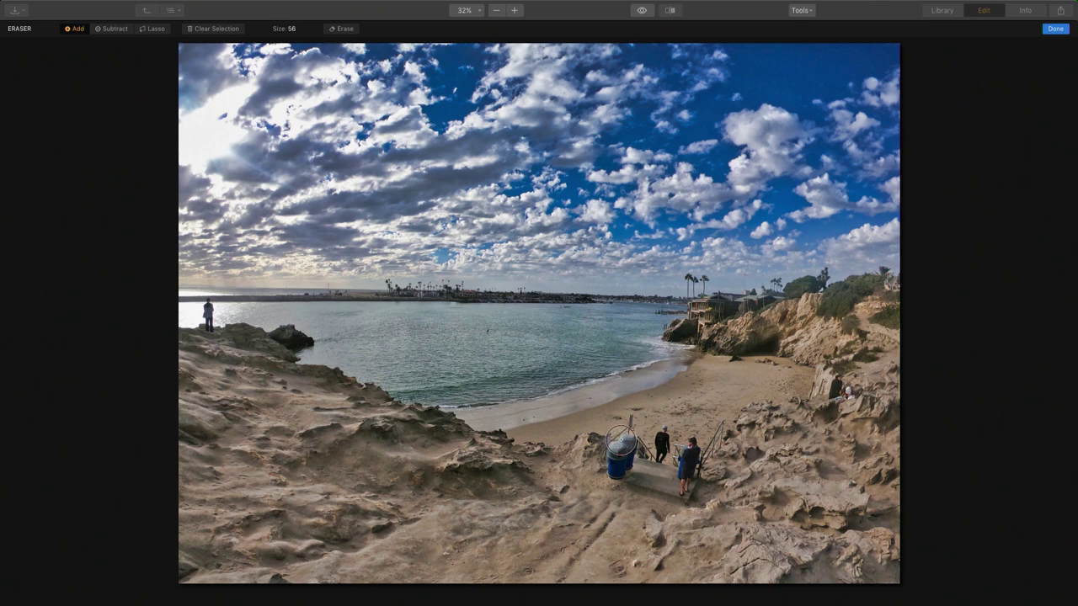
{"action": "mouse_move", "coordinate": [620, 463]}
{"action": "left_mouse_down"}
{"action": "mouse_move", "coordinate": [626, 430]}
{"action": "mouse_move", "coordinate": [644, 453]}
{"action": "mouse_move", "coordinate": [656, 435]}
{"action": "mouse_move", "coordinate": [692, 456]}
{"action": "mouse_move", "coordinate": [626, 465]}
{"action": "mouse_move", "coordinate": [688, 485]}
{"action": "mouse_move", "coordinate": [712, 421]}
{"action": "left_mouse_up"}
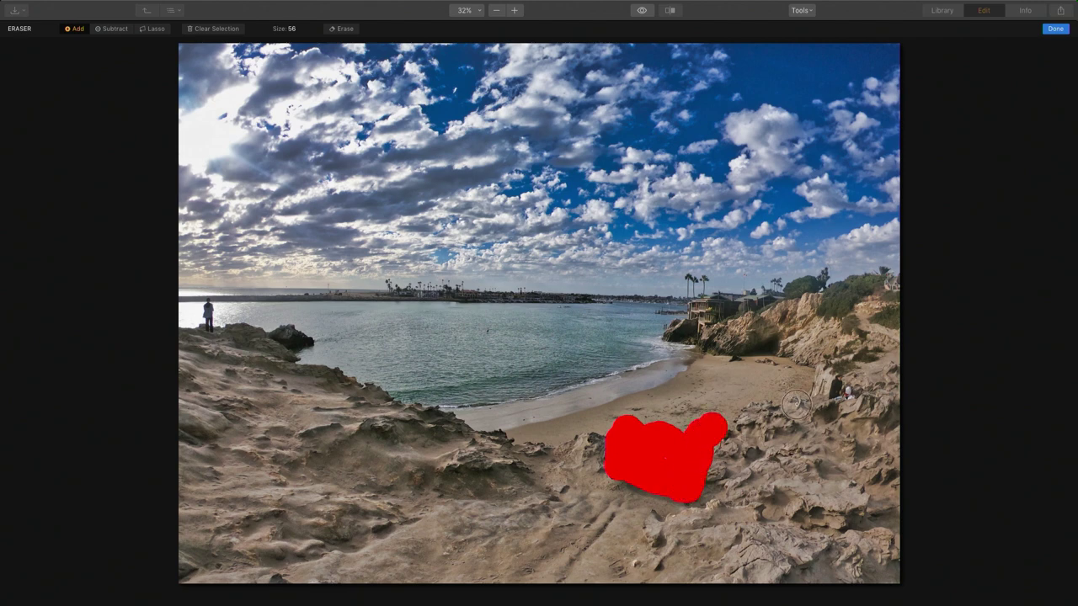
{"action": "key", "text": "bracketleft"}
{"action": "key", "text": "bracketleft"}
{"action": "key", "text": "bracketleft"}
{"action": "left_click", "coordinate": [847, 391]}
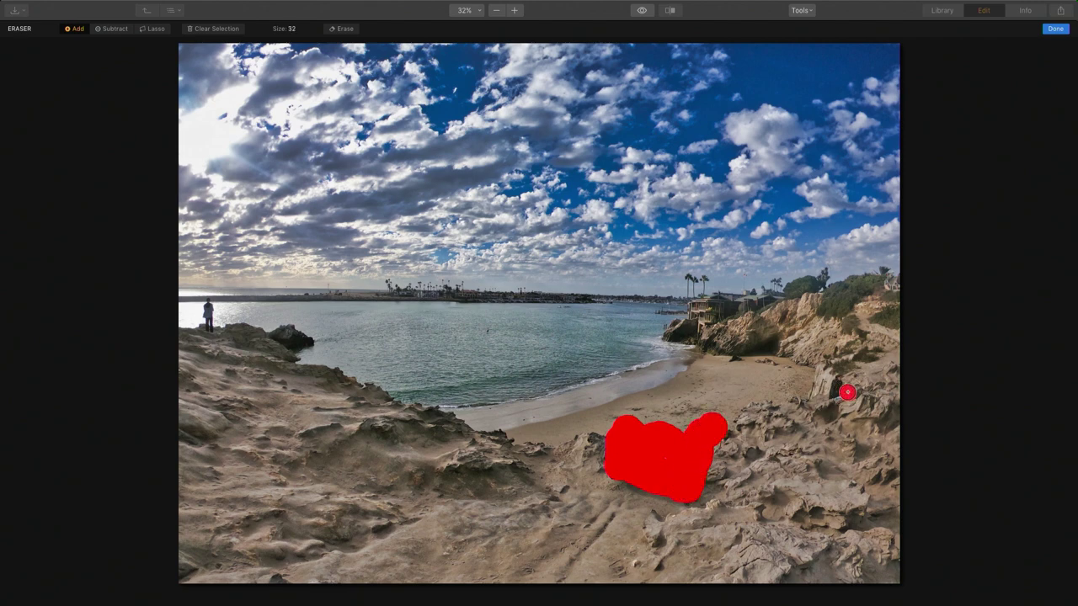
{"action": "left_click_drag", "start_coordinate": [847, 392], "coordinate": [844, 402]}
{"action": "left_click", "coordinate": [344, 29]}
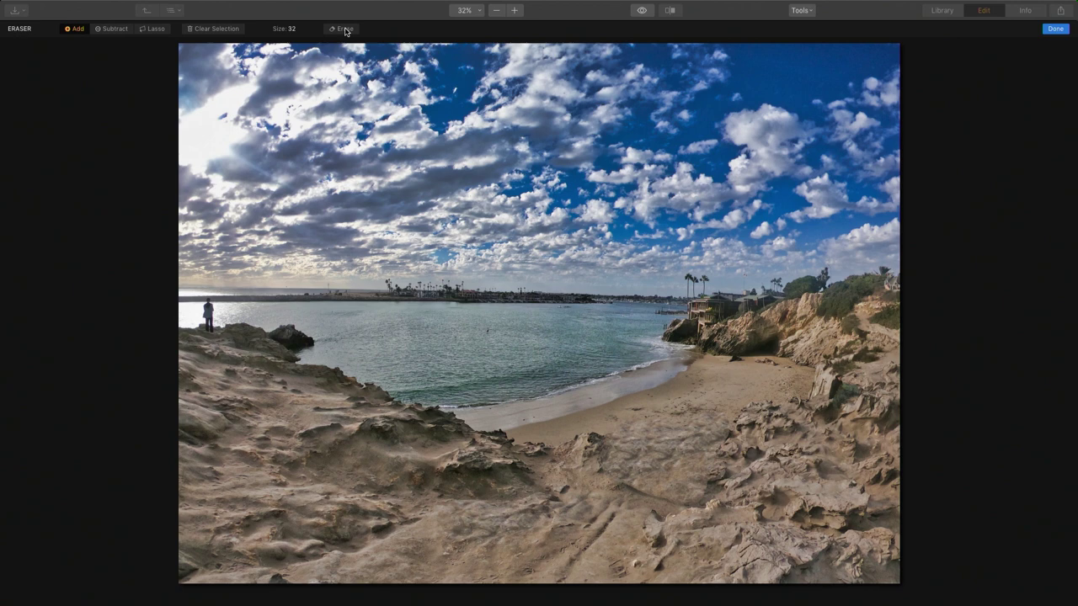
{"action": "left_click", "coordinate": [1054, 29]}
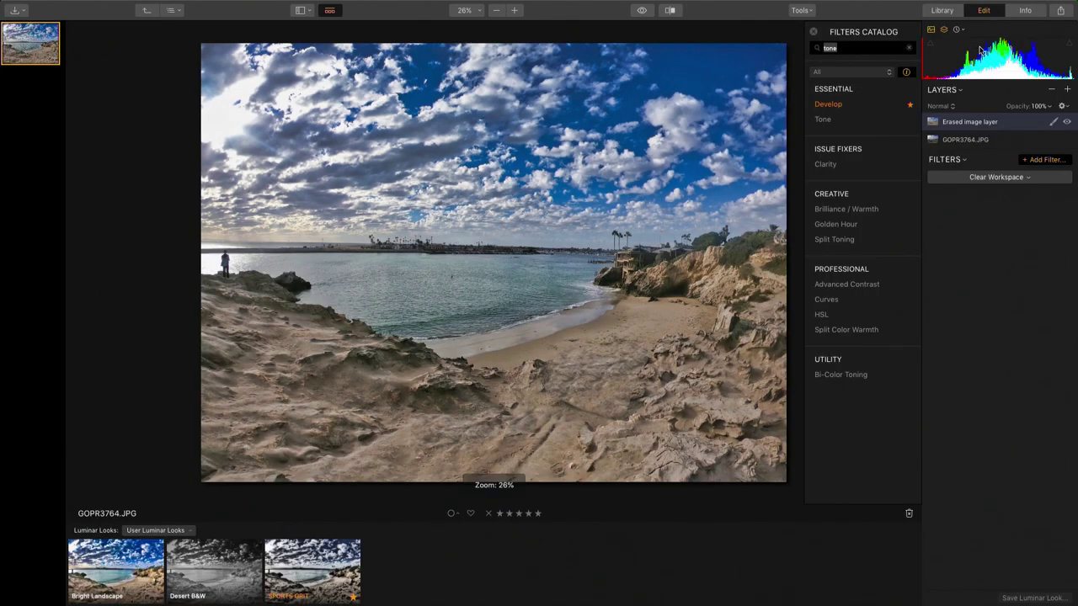
- Add a new adjustment layer and open the Landscape collection of Luminar Looks
{"action": "left_click", "coordinate": [1065, 91]}
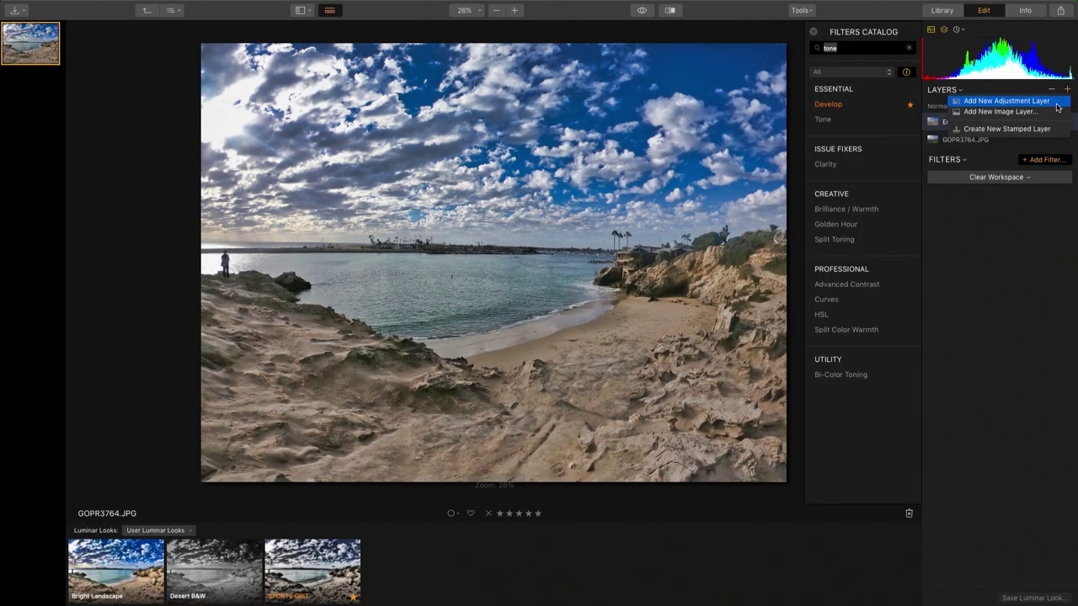
{"action": "left_click", "coordinate": [1059, 106]}
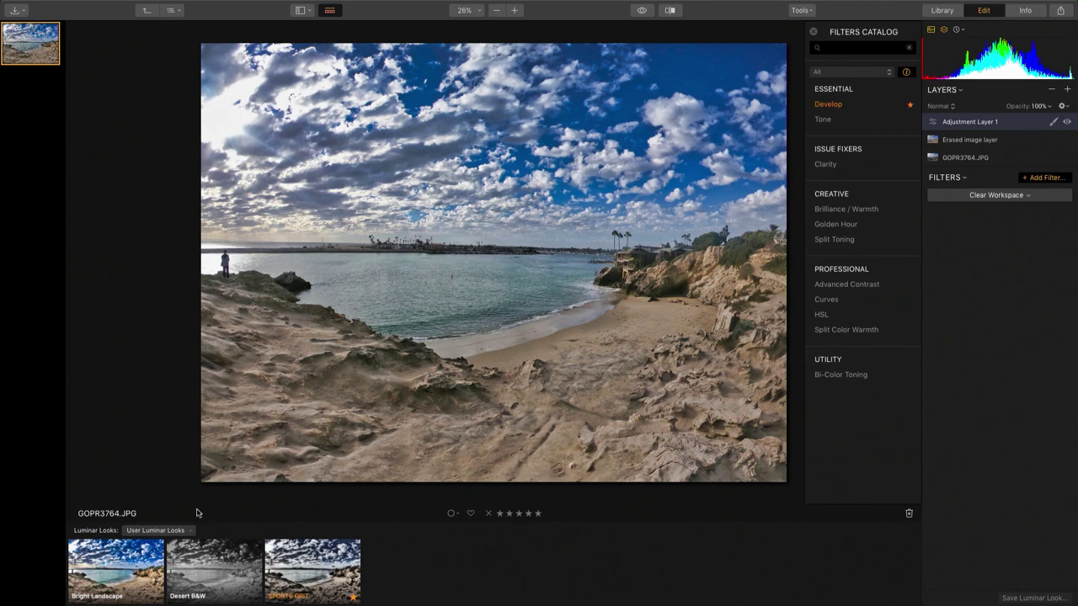
{"action": "left_click", "coordinate": [179, 531]}
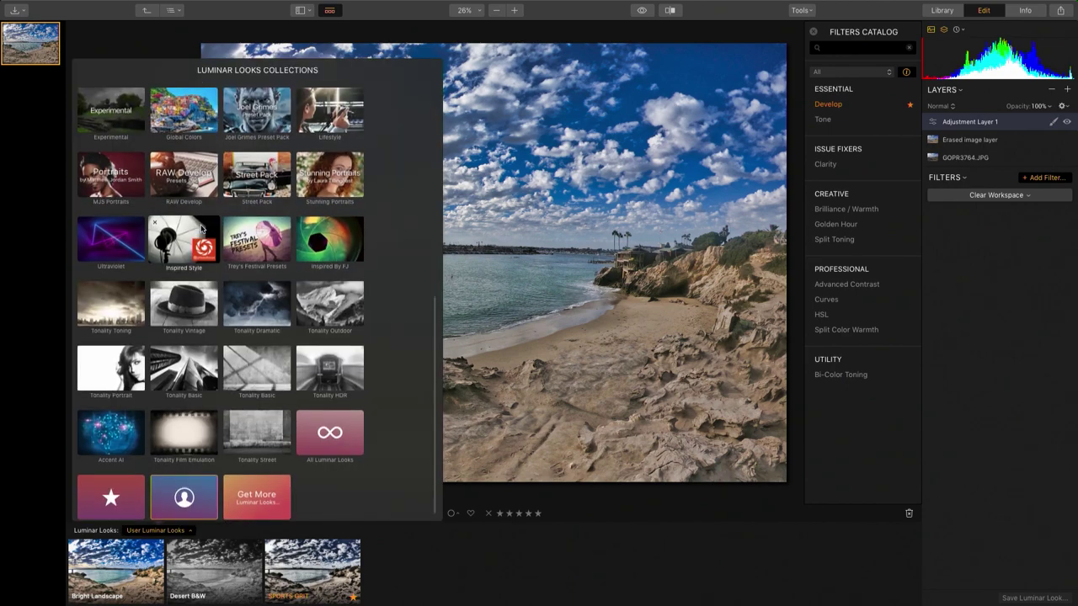
{"action": "scroll", "coordinate": [201, 228], "scroll_direction": "up", "scroll_amount": 4}
{"action": "scroll", "coordinate": [201, 228], "scroll_direction": "up", "scroll_amount": 5}
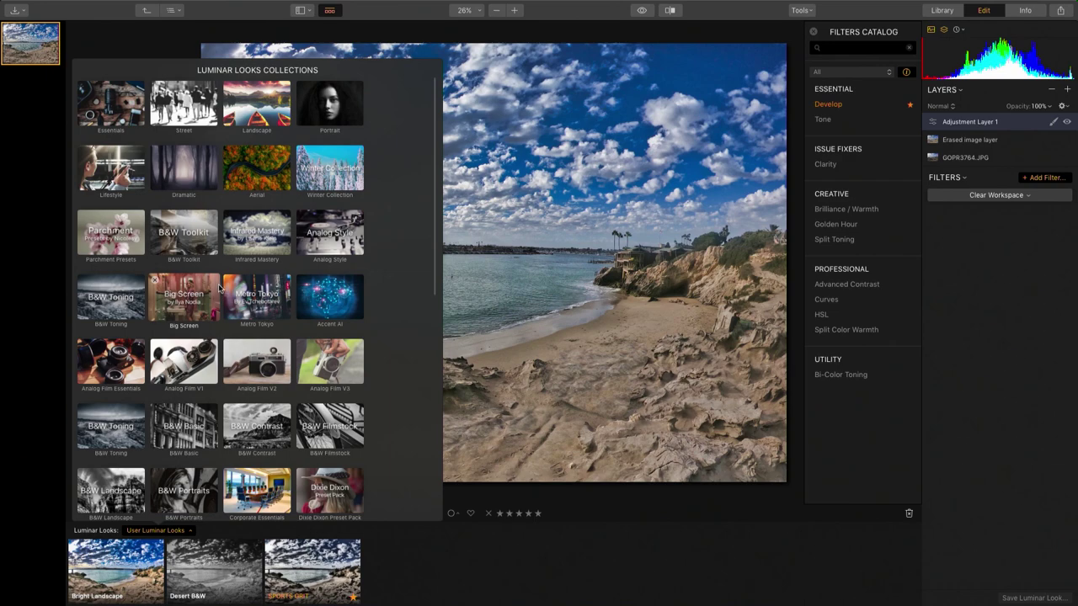
{"action": "left_click", "coordinate": [250, 112]}
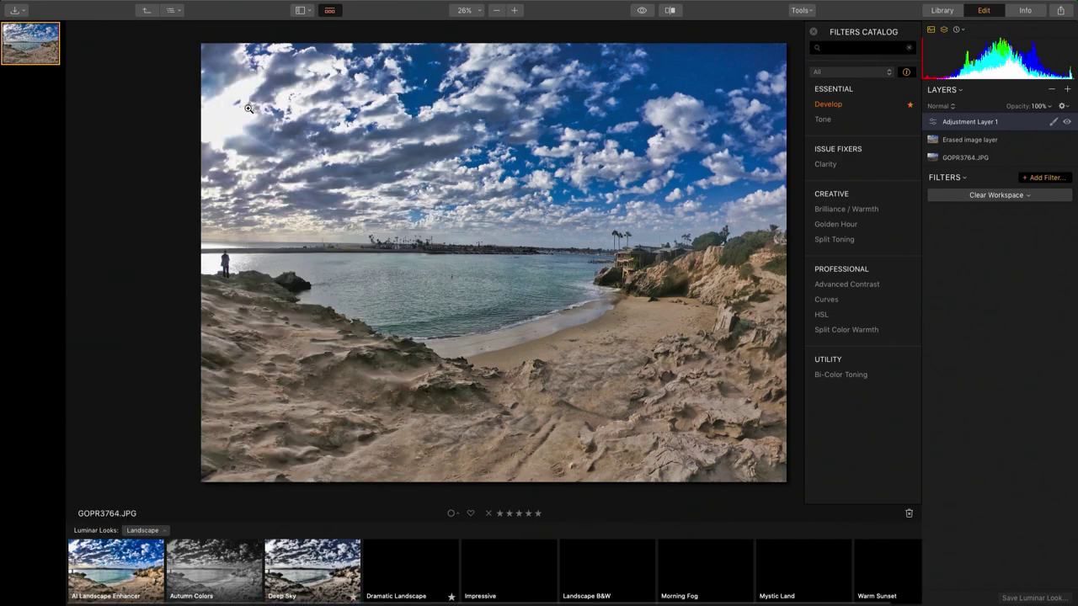
- Preview Deep Sky, Dramatic Landscape, Impressive and Landscape B&W, then apply Mystic Land faded to 0
{"action": "left_click", "coordinate": [334, 557]}
{"action": "left_click", "coordinate": [401, 567]}
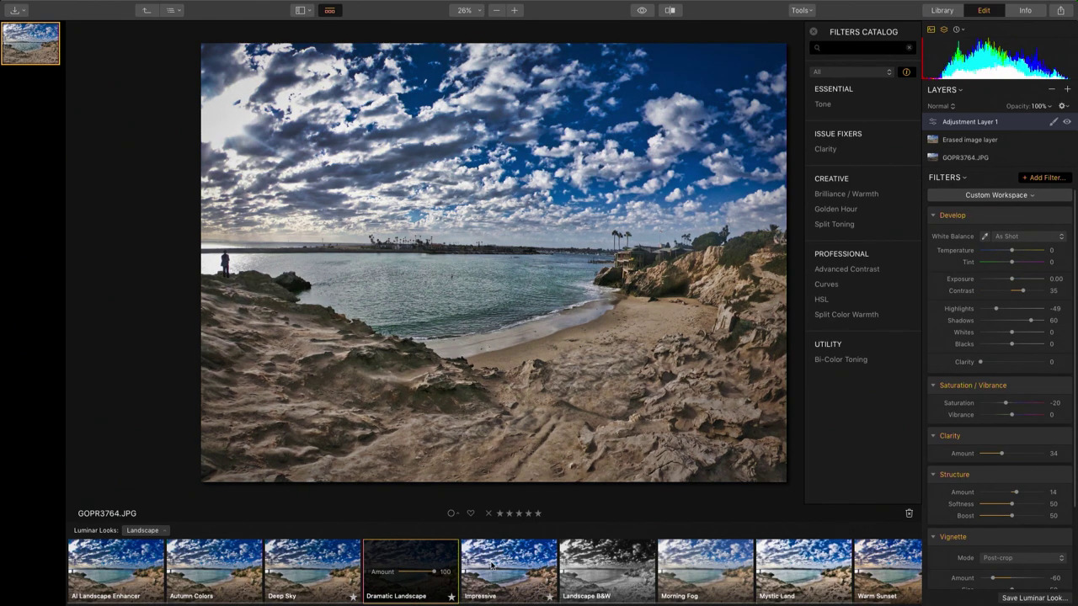
{"action": "left_click", "coordinate": [493, 565]}
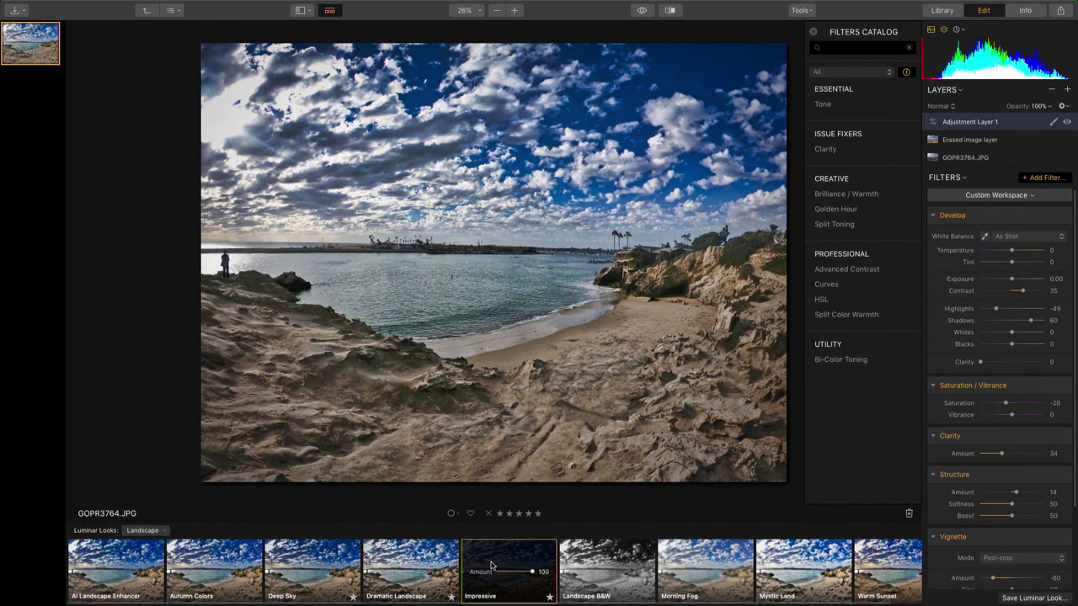
{"action": "left_click", "coordinate": [594, 571]}
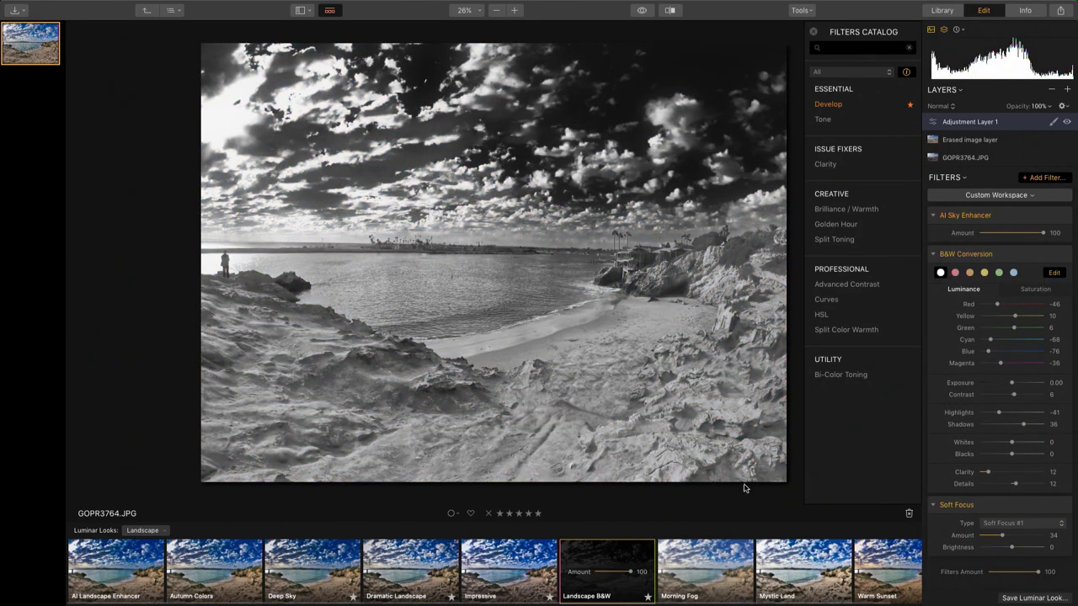
{"action": "left_click", "coordinate": [804, 557]}
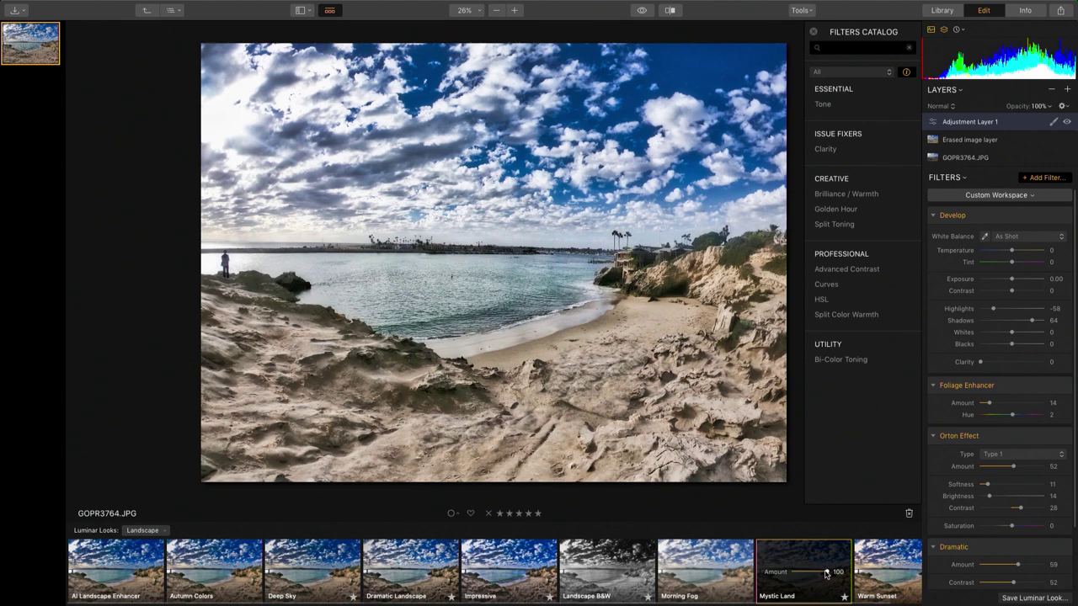
{"action": "left_click_drag", "start_coordinate": [827, 572], "coordinate": [798, 584]}
- Apply the Warm Sunset look at about 31 strength and return to the Library
{"action": "scroll", "coordinate": [842, 573], "scroll_direction": "right", "scroll_amount": 2}
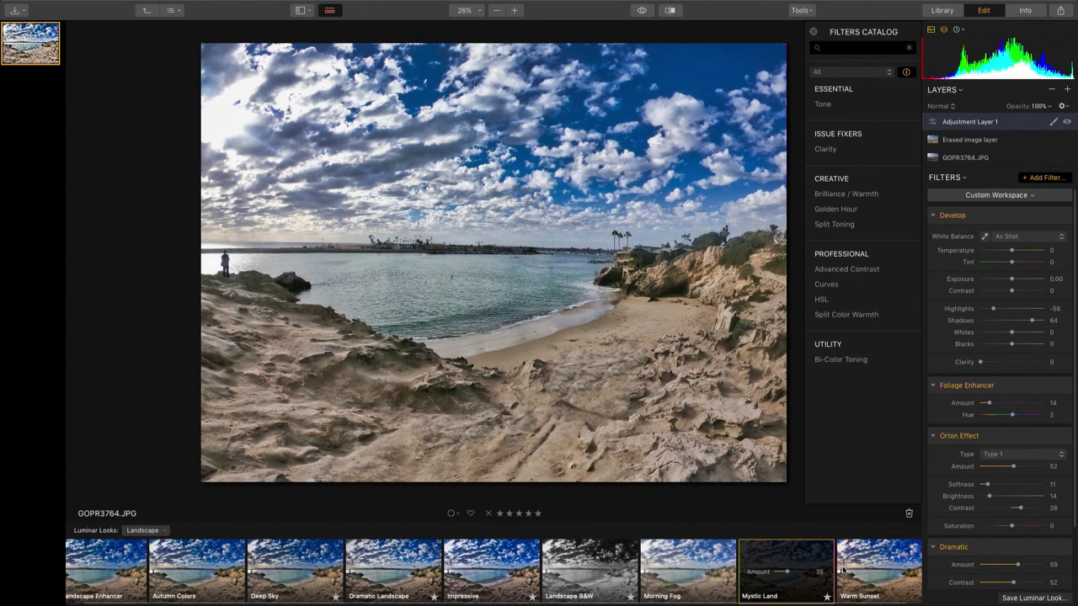
{"action": "left_click", "coordinate": [872, 565]}
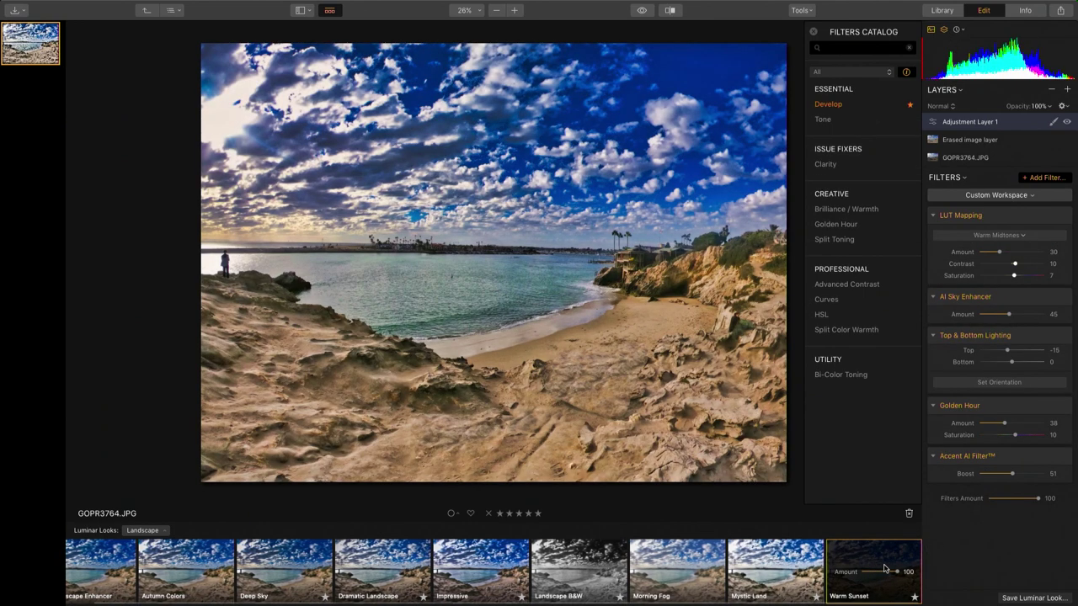
{"action": "left_click_drag", "start_coordinate": [897, 572], "coordinate": [872, 575]}
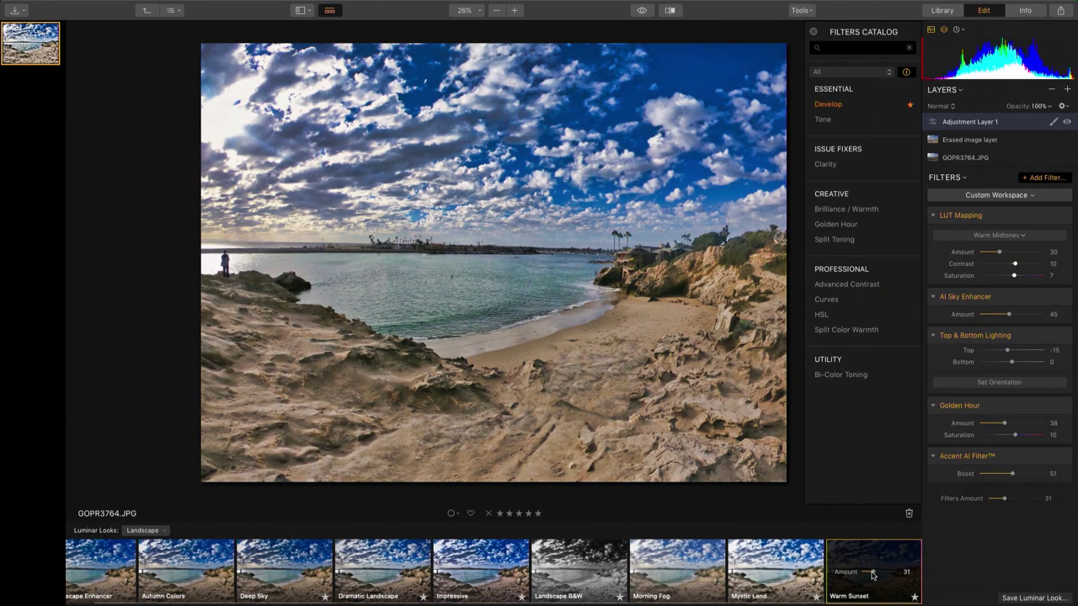
{"action": "left_click", "coordinate": [942, 11]}
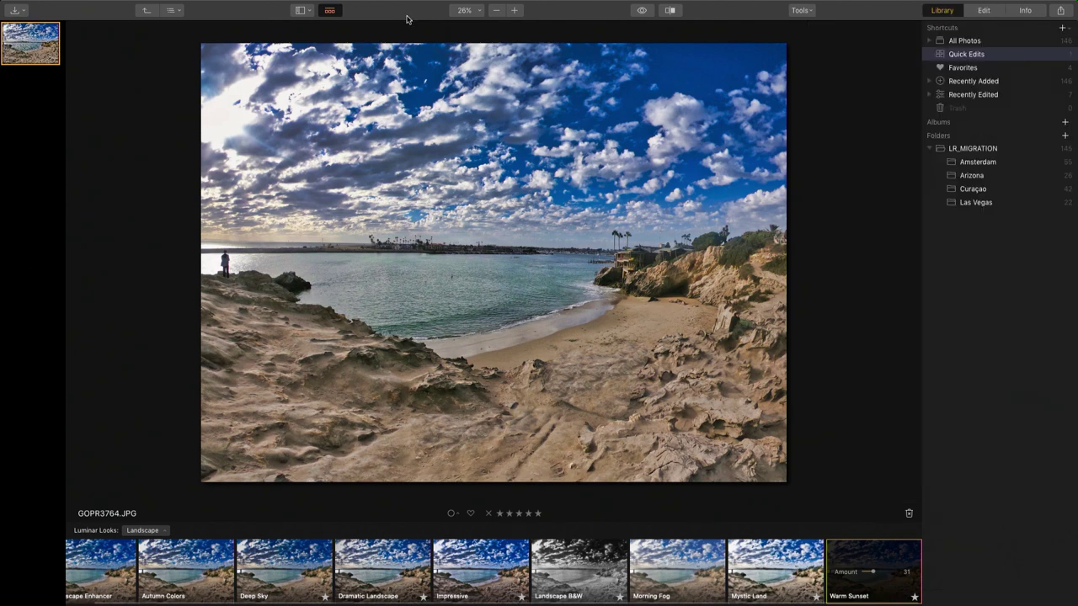
- Show Quick Edits with the edited GOPR3764.JPG, cancel saving, and bring up Share > Open In
{"action": "left_click", "coordinate": [143, 11]}
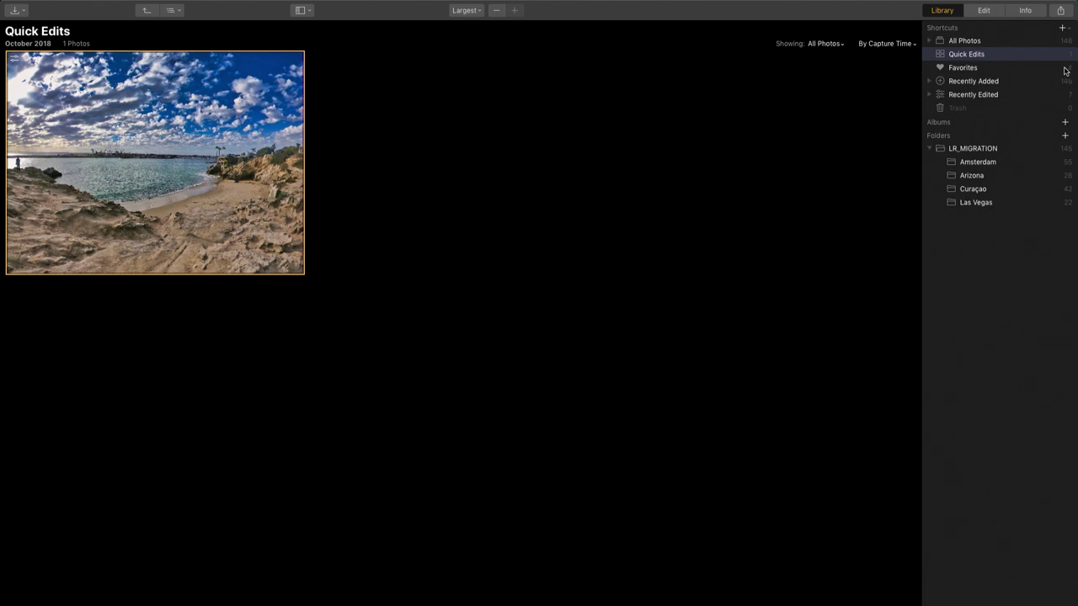
{"action": "left_click", "coordinate": [1061, 10]}
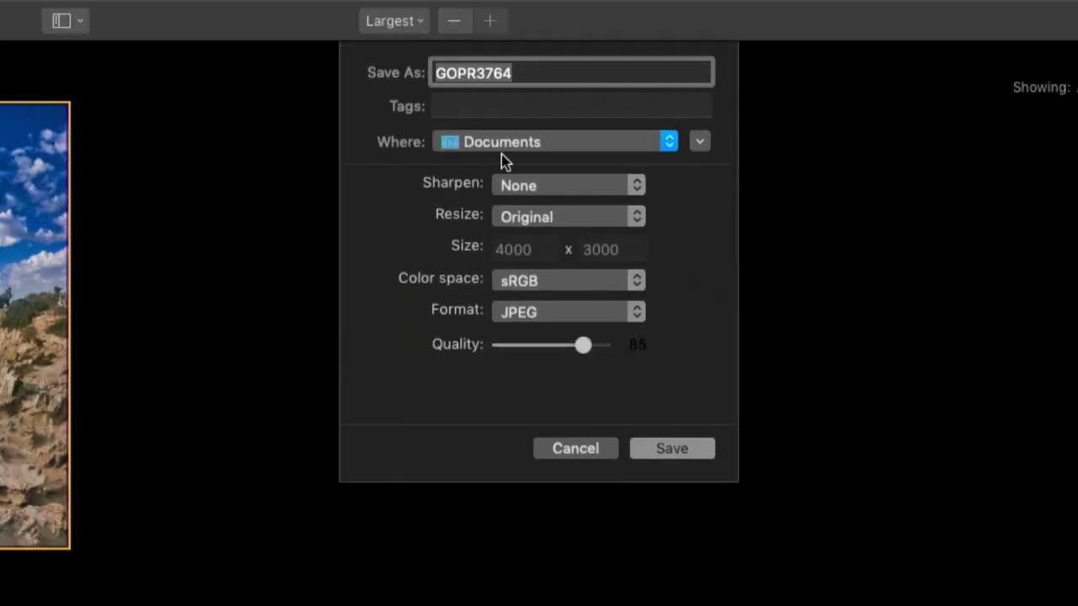
{"action": "left_click", "coordinate": [553, 451]}
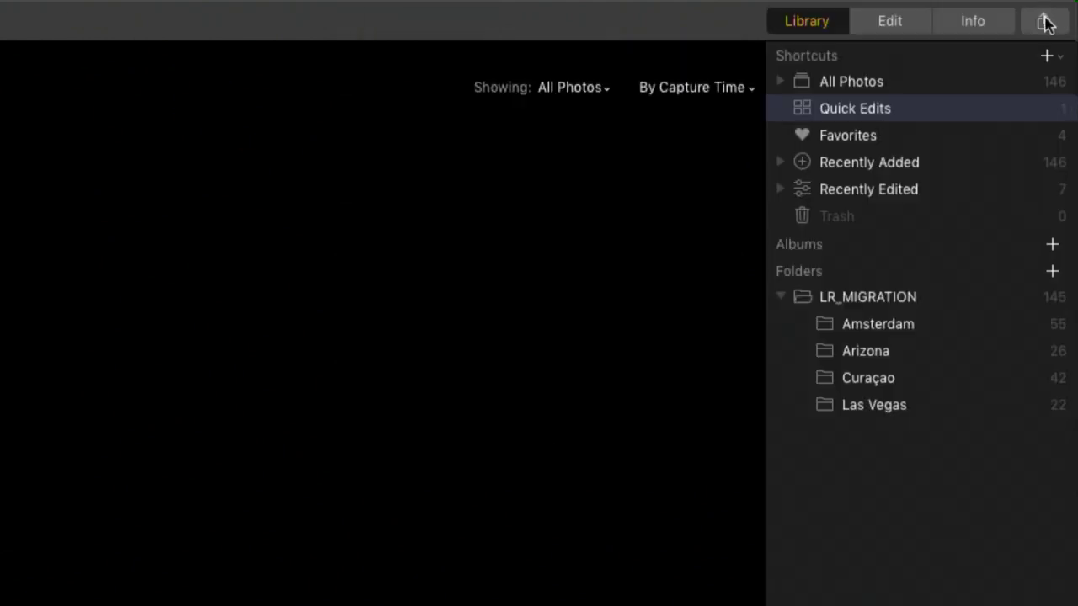
{"action": "left_click", "coordinate": [1044, 21]}
{"action": "mouse_move", "coordinate": [1019, 202]}
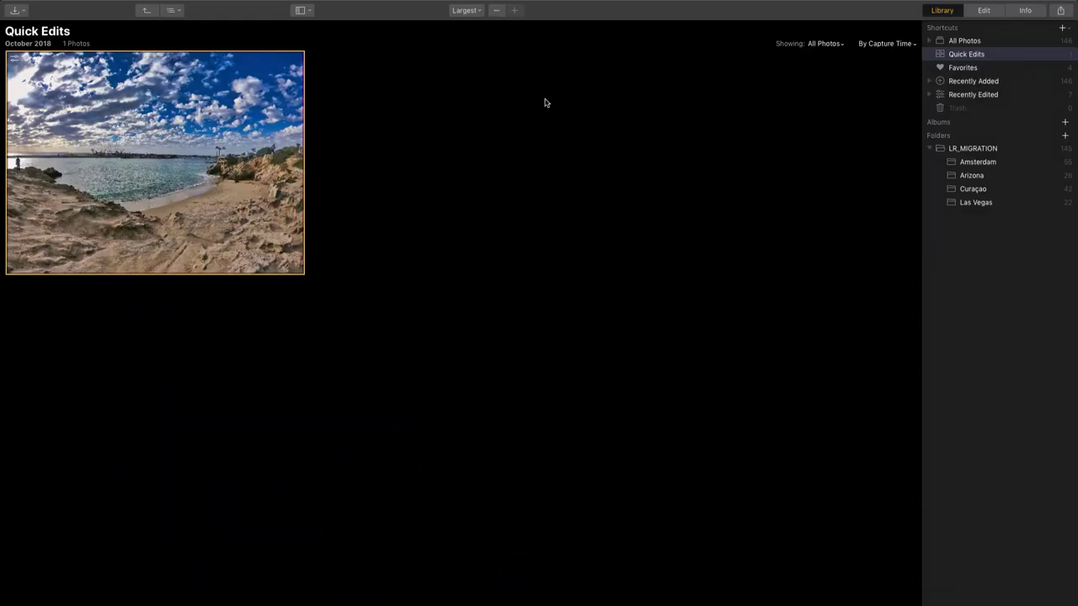
- Confirm Luminar 3's plugin installation for Lightroom and other apps, then close the summary
{"action": "mouse_move", "coordinate": [87, 5]}
{"action": "left_click", "coordinate": [48, 5]}
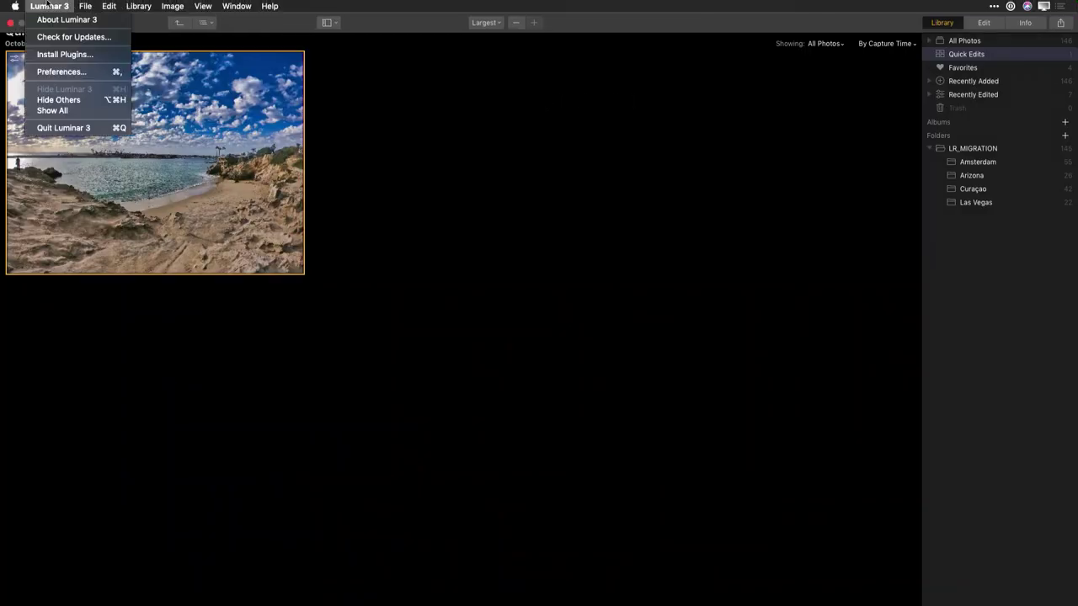
{"action": "left_click", "coordinate": [53, 54]}
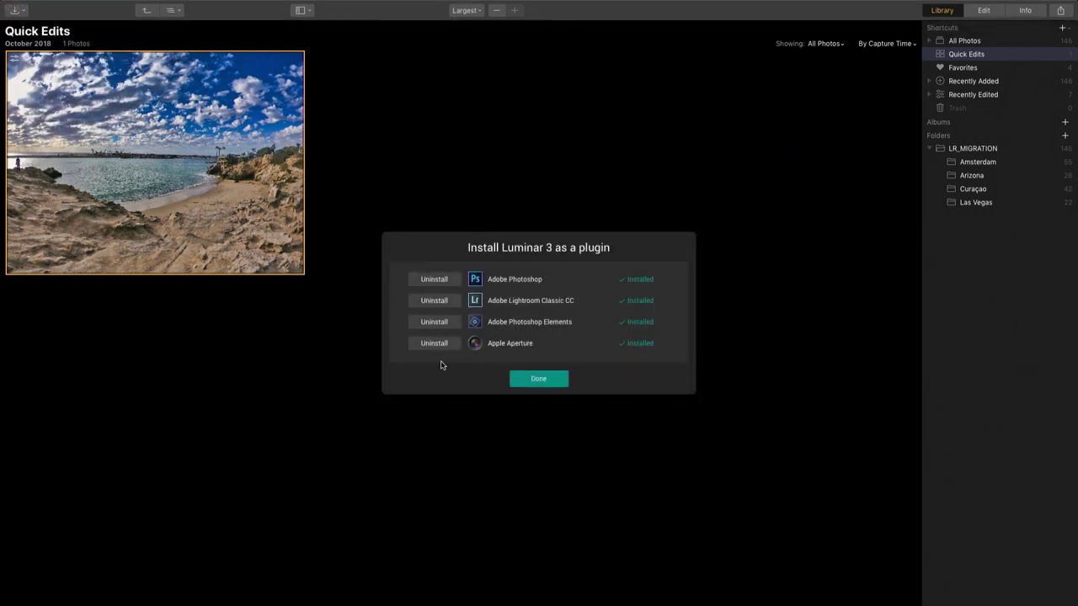
{"action": "left_click", "coordinate": [533, 380]}
- Switch applications and bring up the Apple menu's Recent Items list
{"action": "key", "text": "super+Tab"}
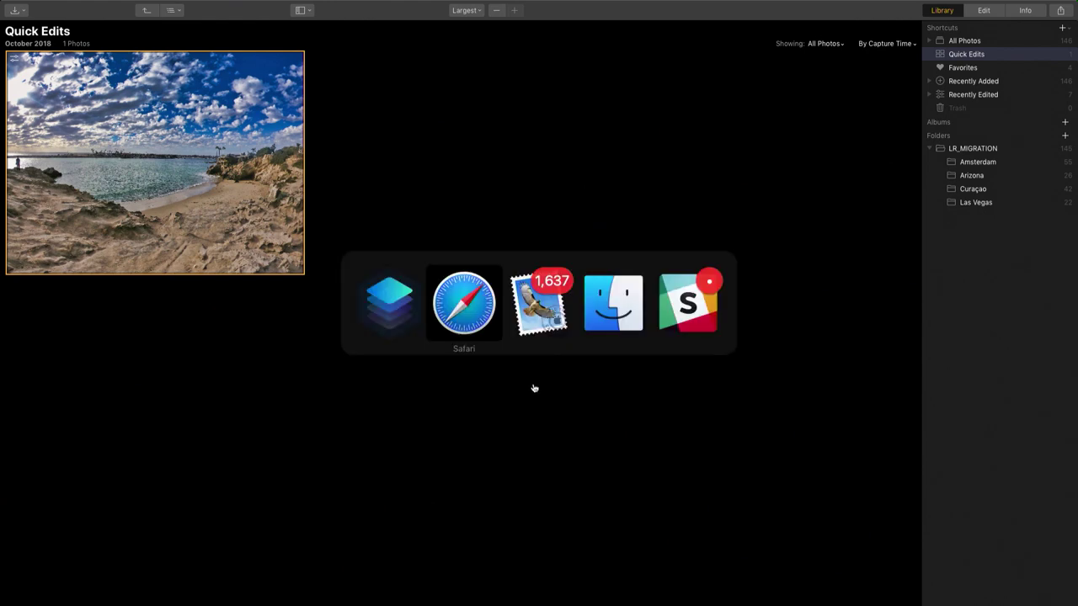
{"action": "left_click", "coordinate": [15, 6]}
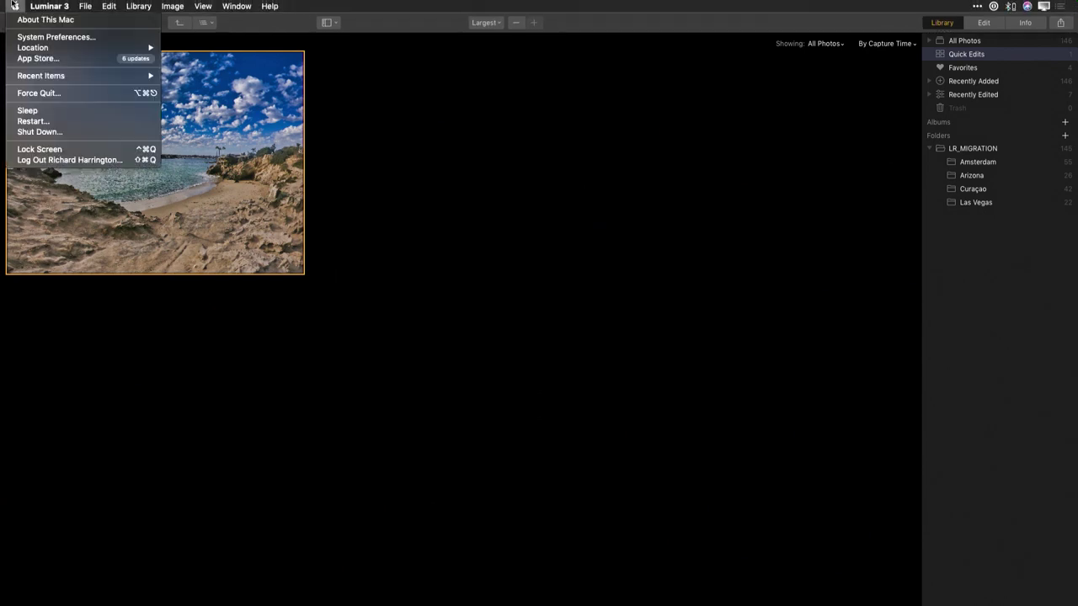
{"action": "mouse_move", "coordinate": [42, 77]}
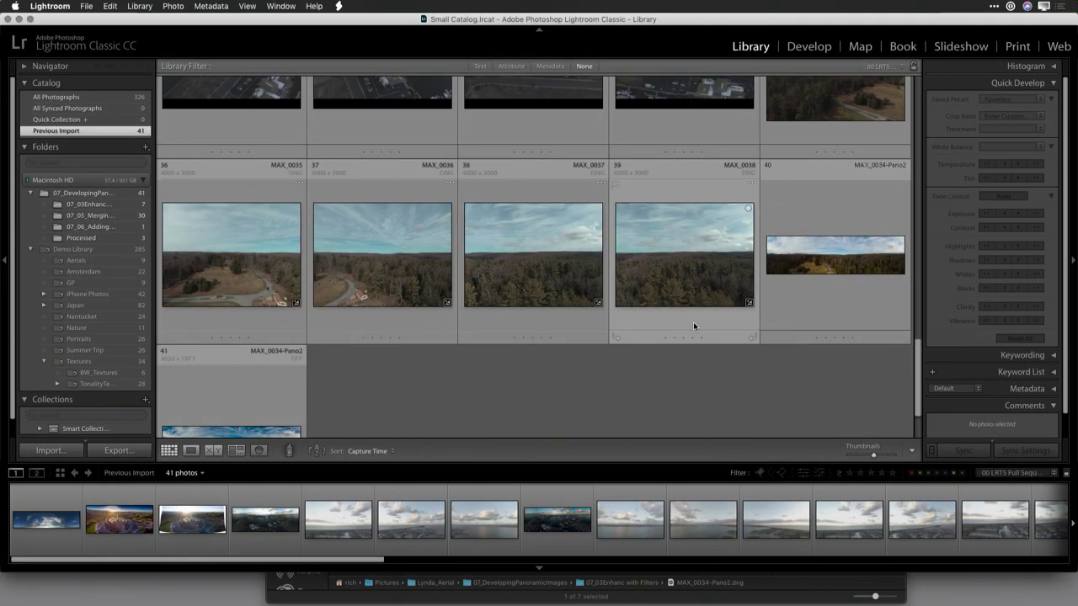
- Select aerial frames 35–39 and merge them into a panorama with Boundary Warp 48
{"action": "left_click", "coordinate": [663, 296]}
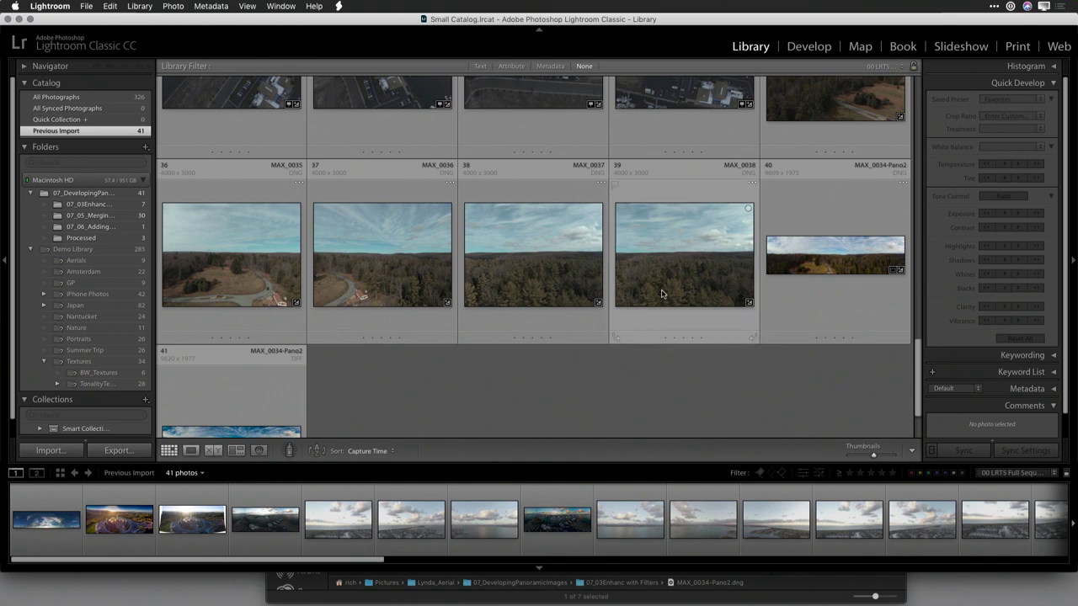
{"action": "left_click", "coordinate": [833, 99], "text": "shift"}
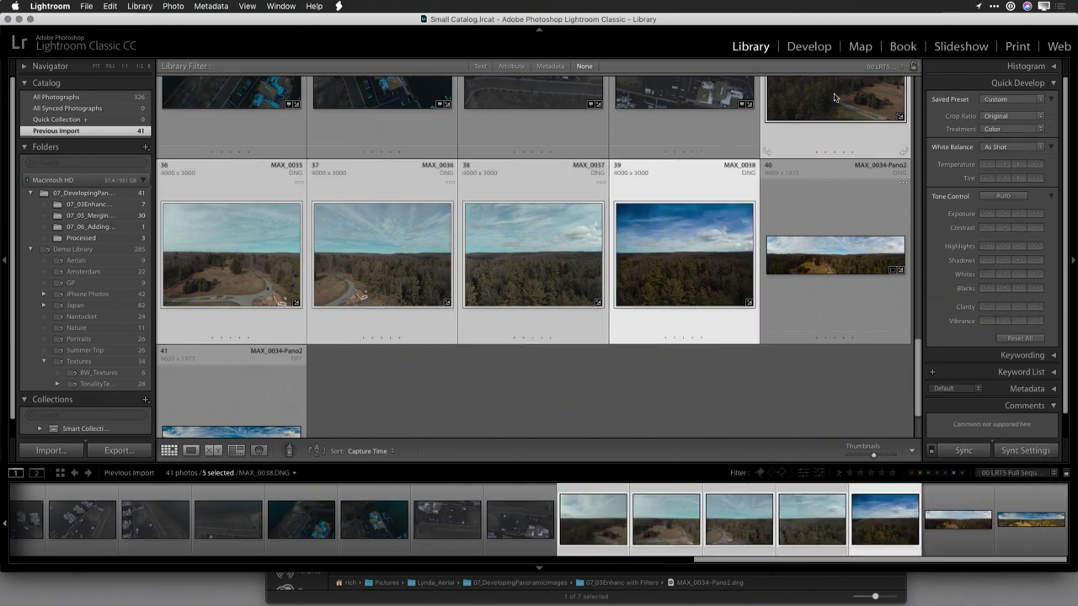
{"action": "right_click", "coordinate": [826, 165]}
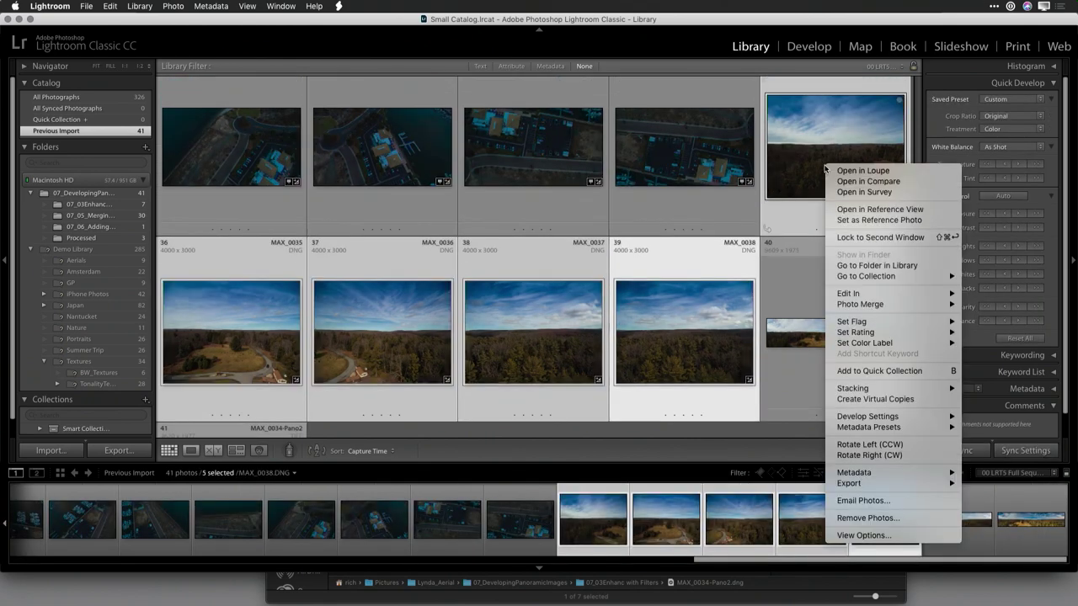
{"action": "mouse_move", "coordinate": [874, 304]}
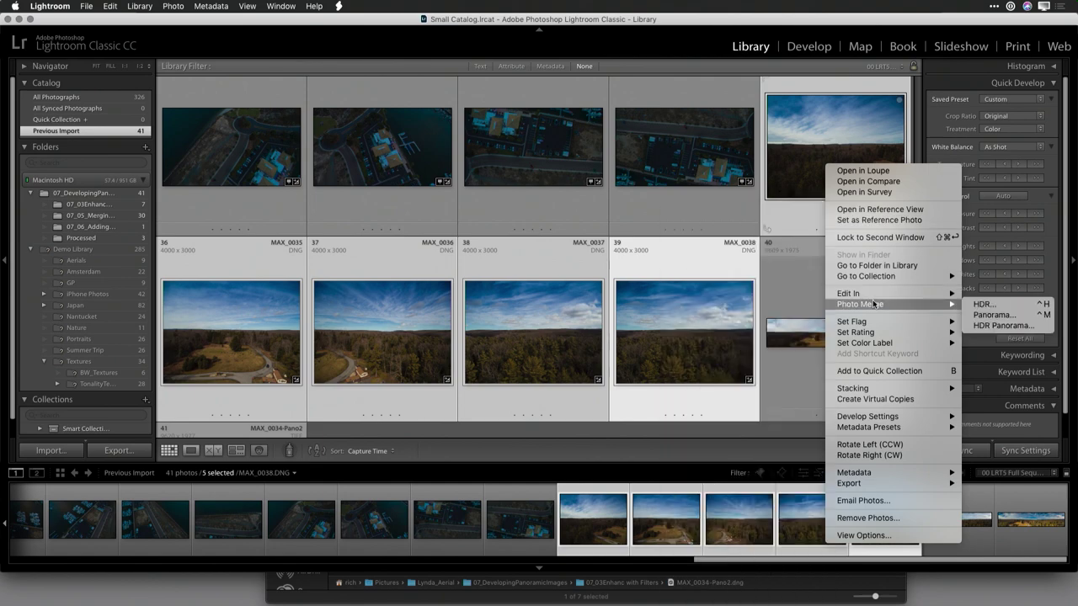
{"action": "left_click", "coordinate": [978, 317]}
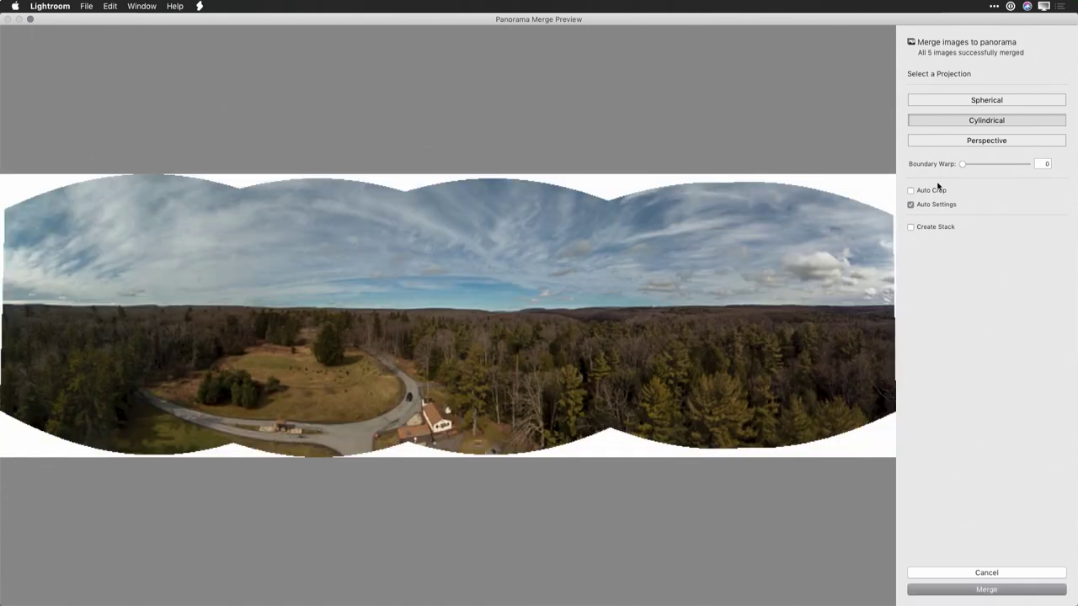
{"action": "left_click_drag", "start_coordinate": [969, 163], "coordinate": [994, 166]}
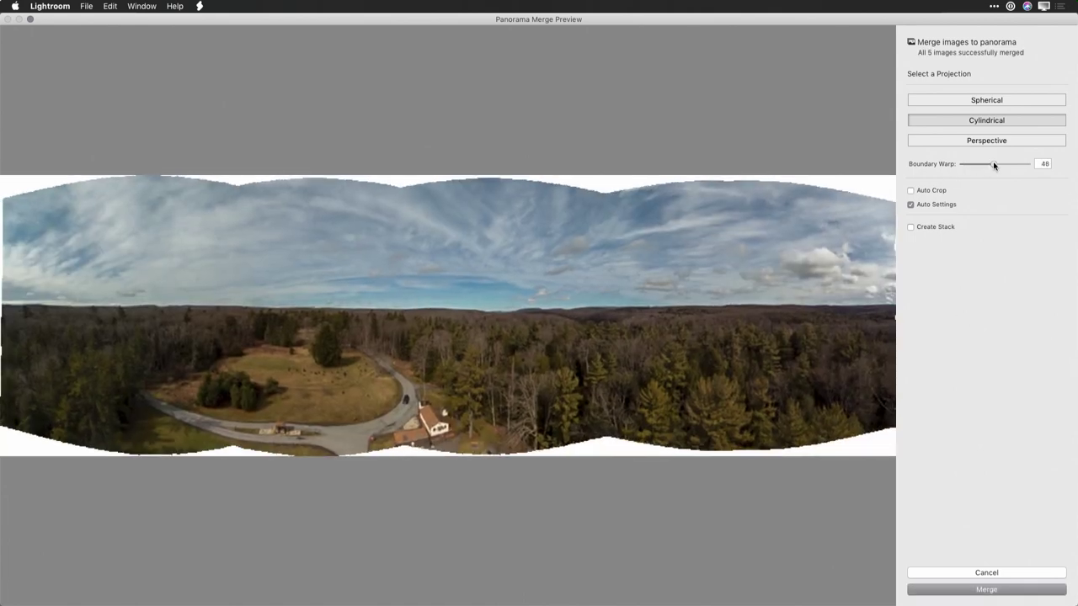
{"action": "left_click", "coordinate": [980, 591]}
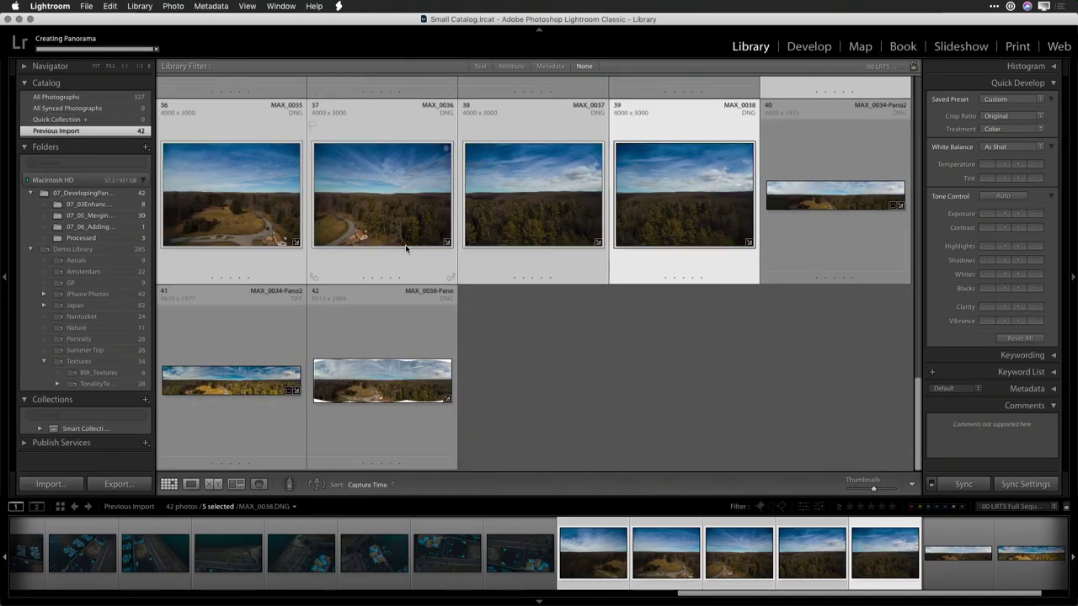
- Send MAX_0038-Pano to Luminar 3 via Plug-in Extras > Transfer to Luminar 3
{"action": "left_click", "coordinate": [384, 355]}
{"action": "left_click", "coordinate": [172, 6]}
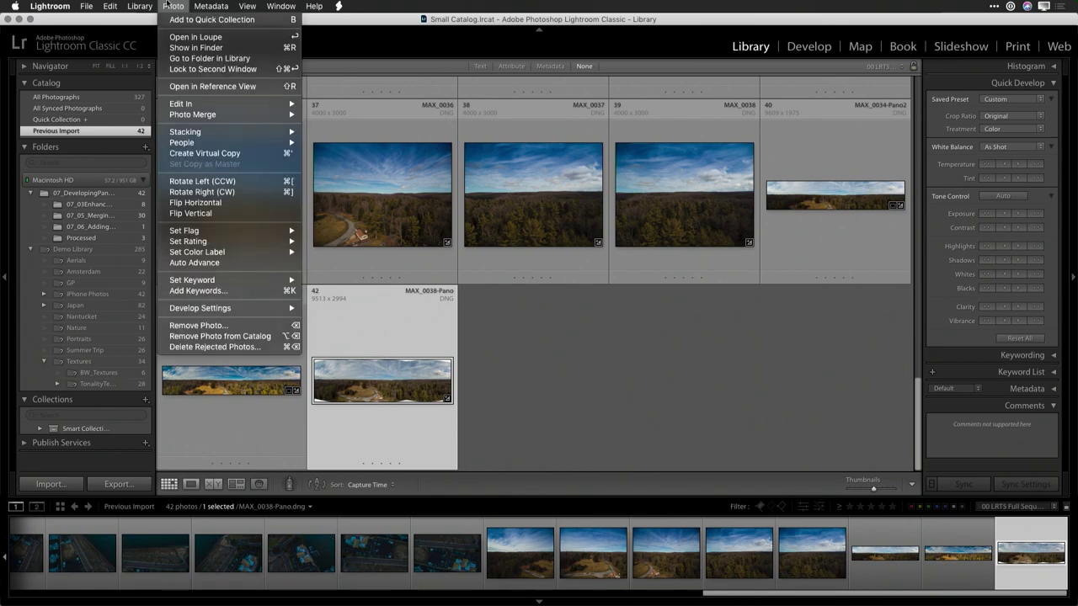
{"action": "mouse_move", "coordinate": [176, 105]}
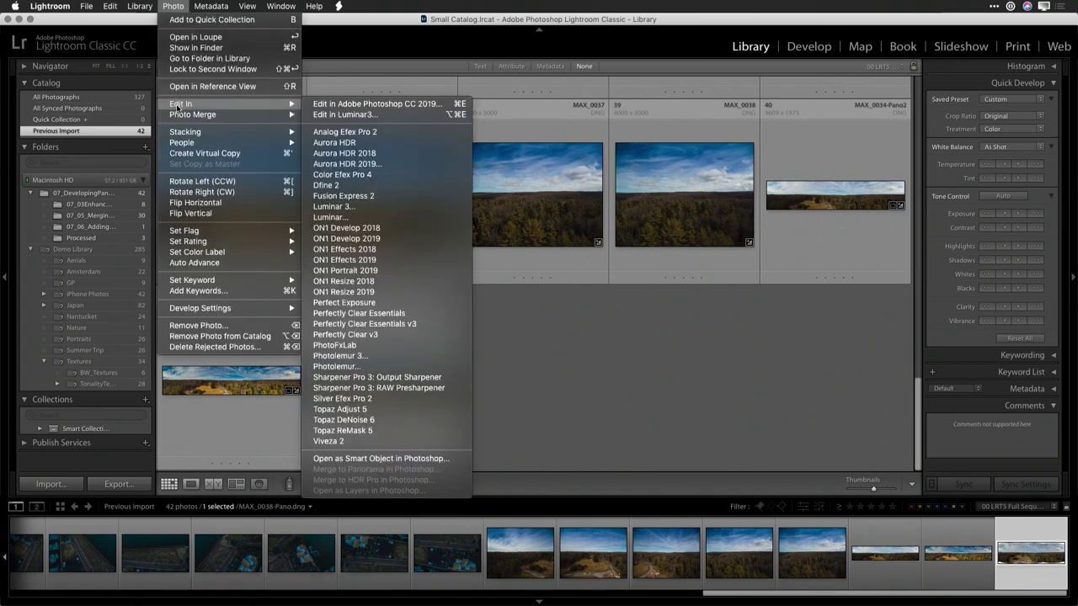
{"action": "mouse_move", "coordinate": [85, 6]}
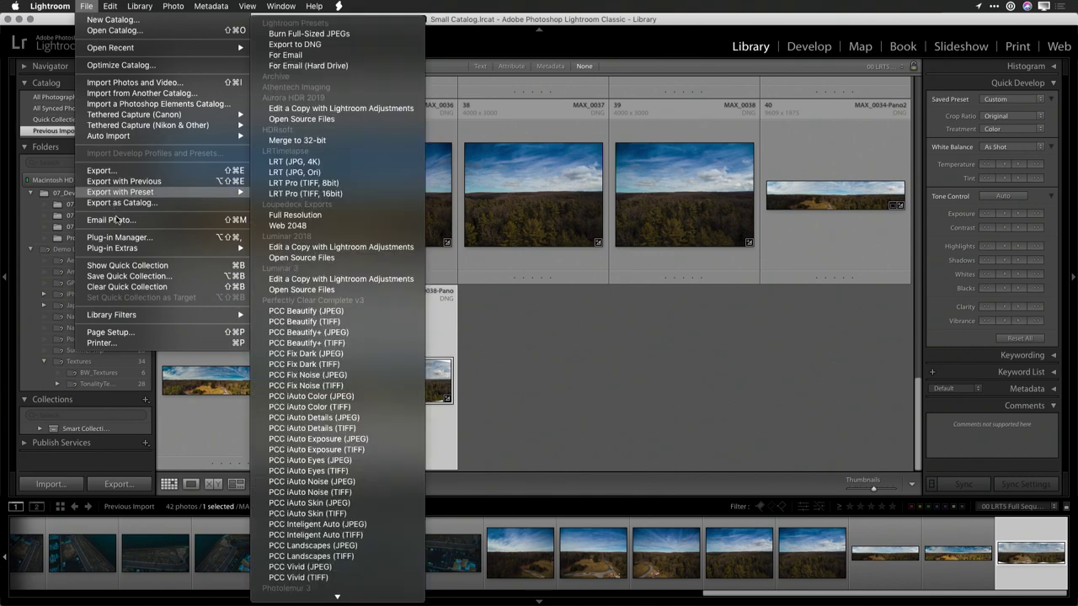
{"action": "mouse_move", "coordinate": [118, 252]}
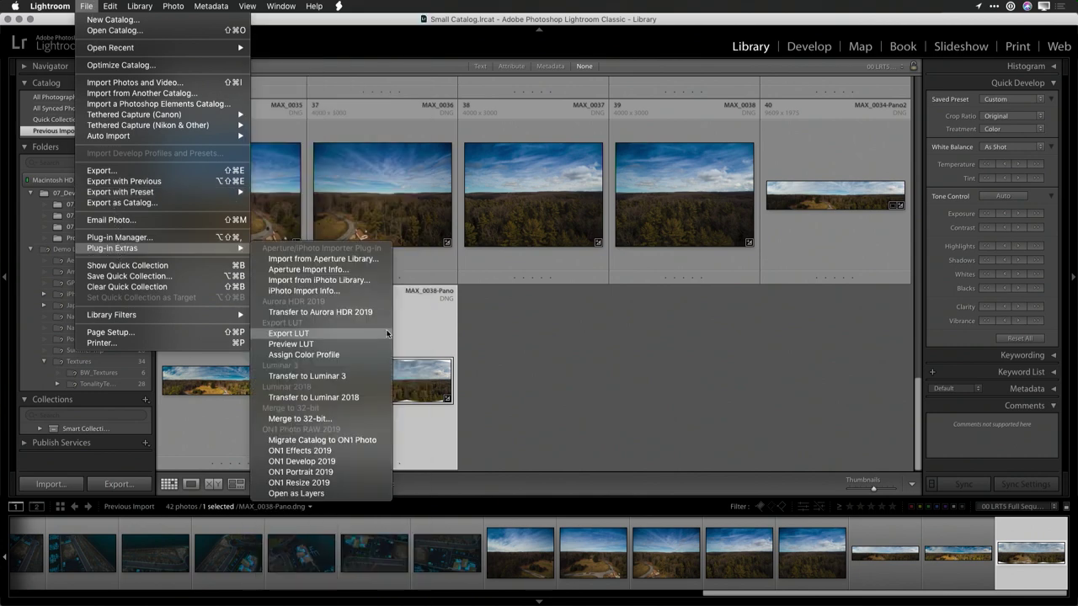
{"action": "left_click", "coordinate": [379, 377]}
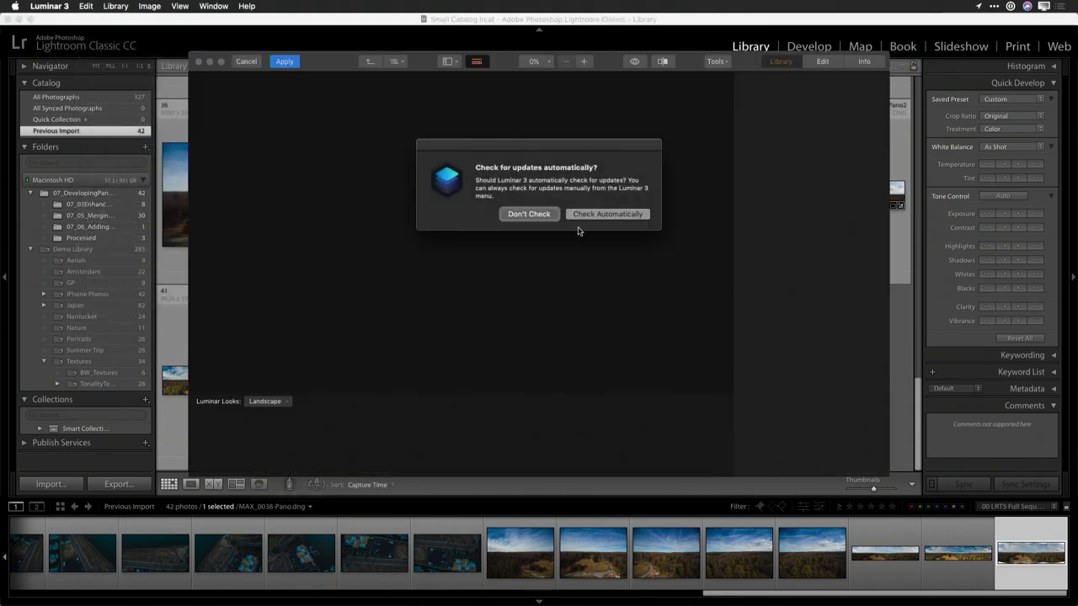
- Dismiss the update prompt, maximize Luminar, and switch to the Aerial Photography workspace
{"action": "left_click", "coordinate": [576, 215]}
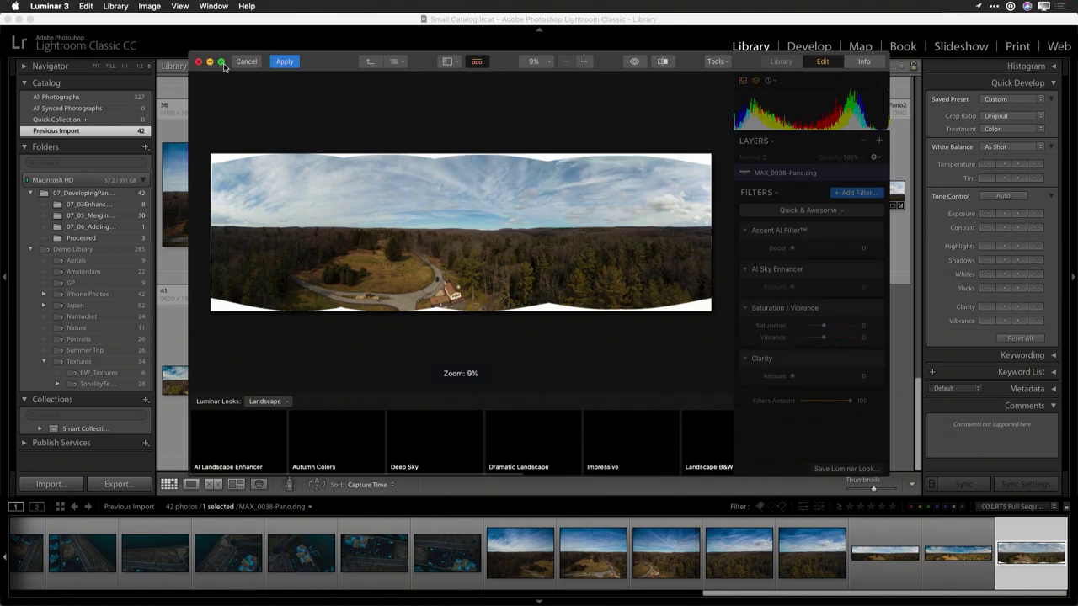
{"action": "left_click", "coordinate": [221, 62]}
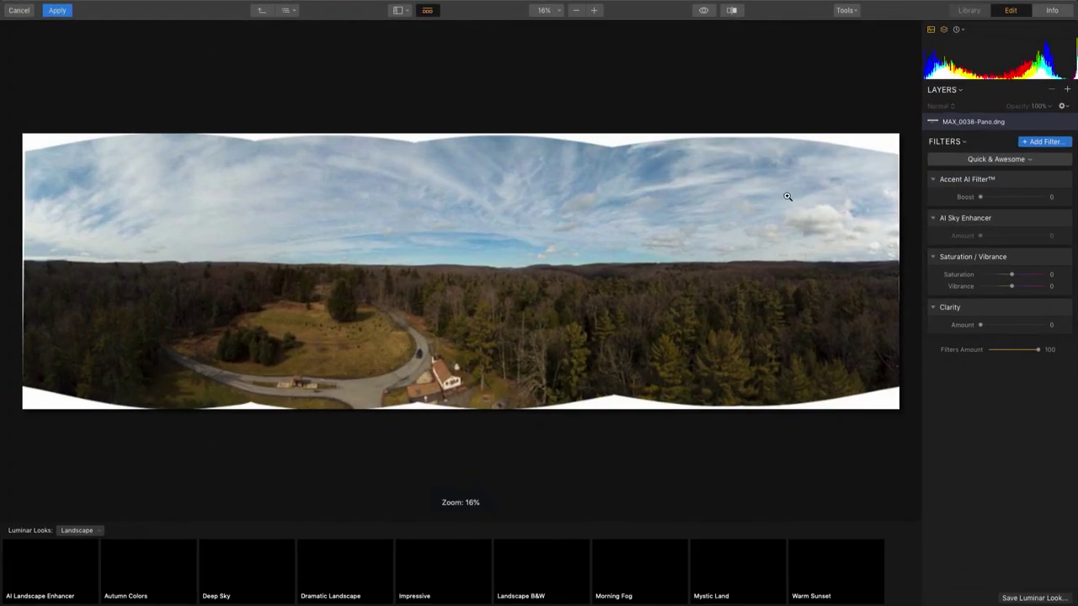
{"action": "left_click", "coordinate": [995, 163]}
{"action": "left_click", "coordinate": [984, 224]}
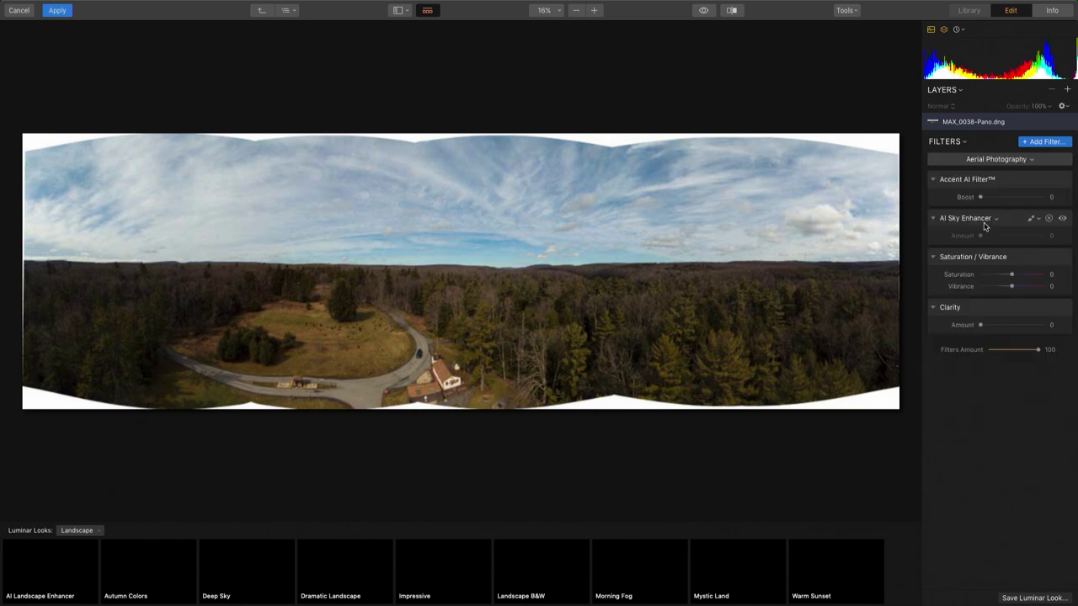
- Set white balance from the sky at Temperature 8026, Accent AI Boost 100, AI Sky Enhancer 72
{"action": "left_click", "coordinate": [985, 200]}
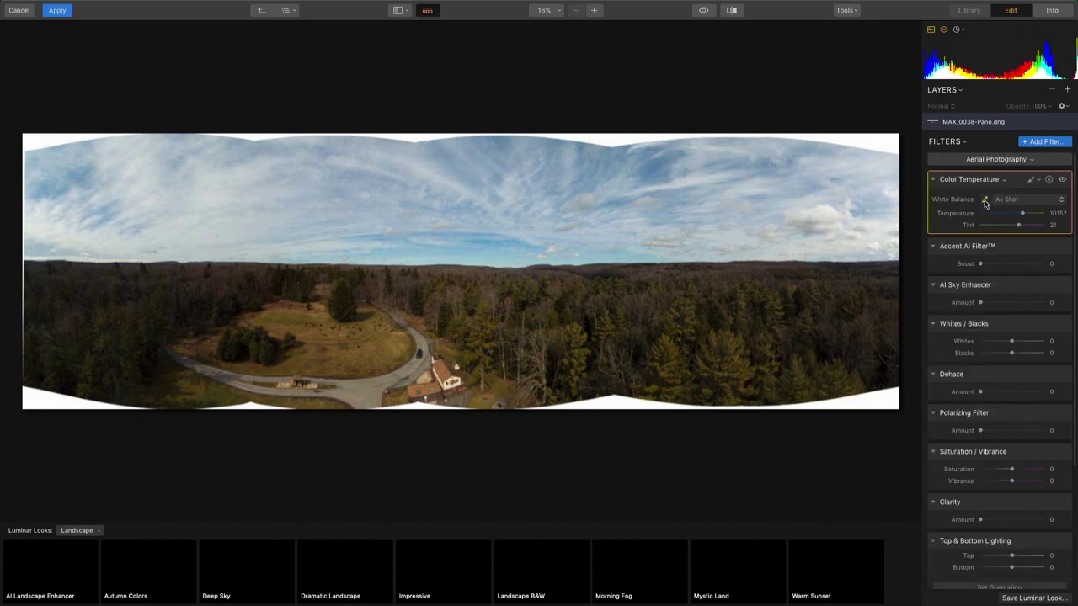
{"action": "left_click", "coordinate": [817, 156]}
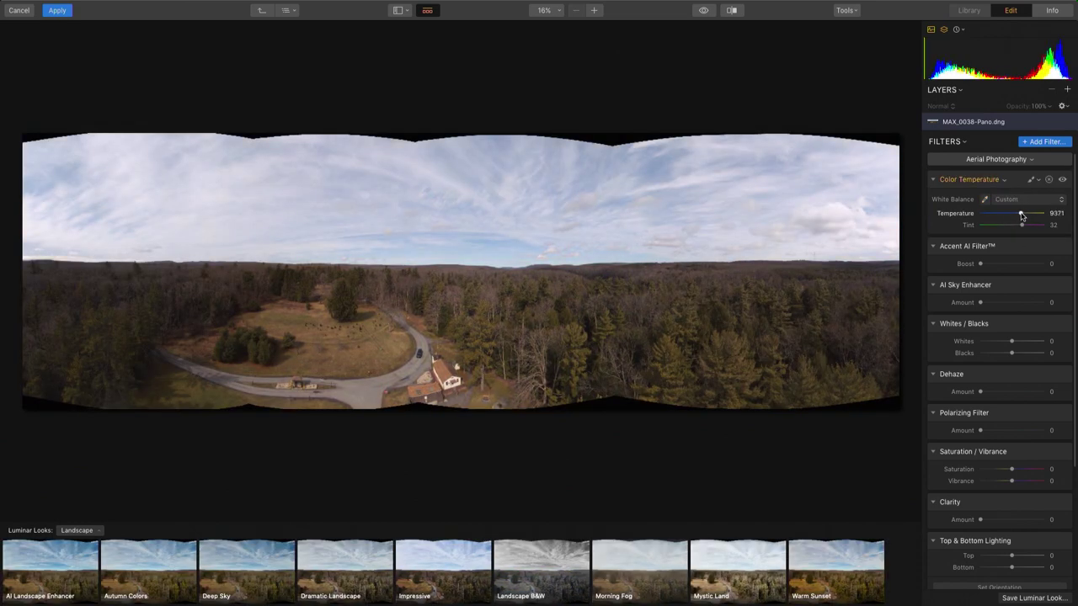
{"action": "left_click_drag", "start_coordinate": [1021, 217], "coordinate": [1016, 215]}
{"action": "left_click", "coordinate": [1004, 265]}
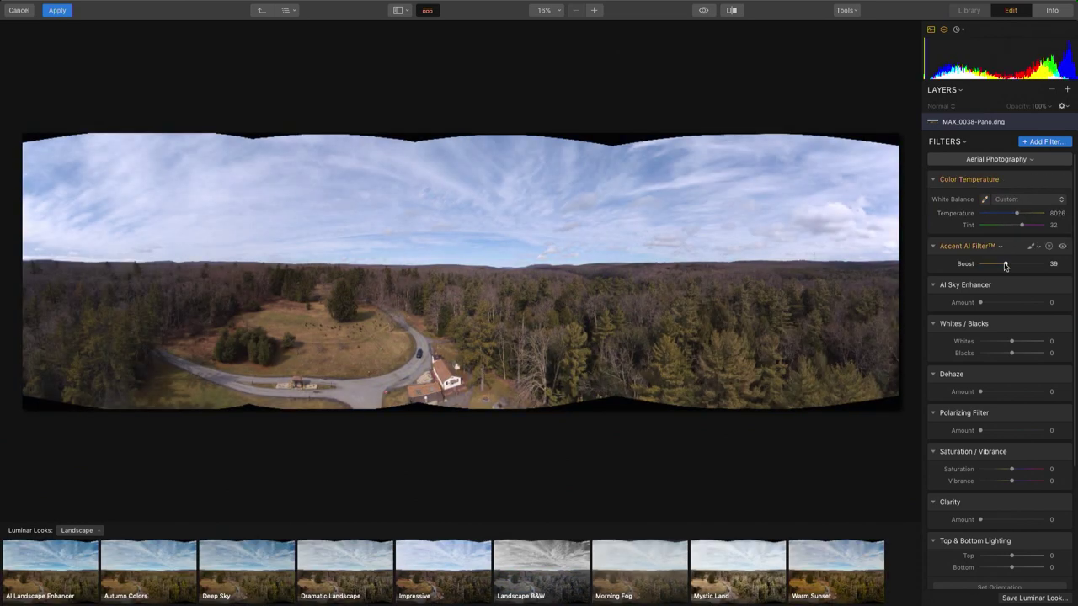
{"action": "left_click_drag", "start_coordinate": [1004, 264], "coordinate": [1071, 268]}
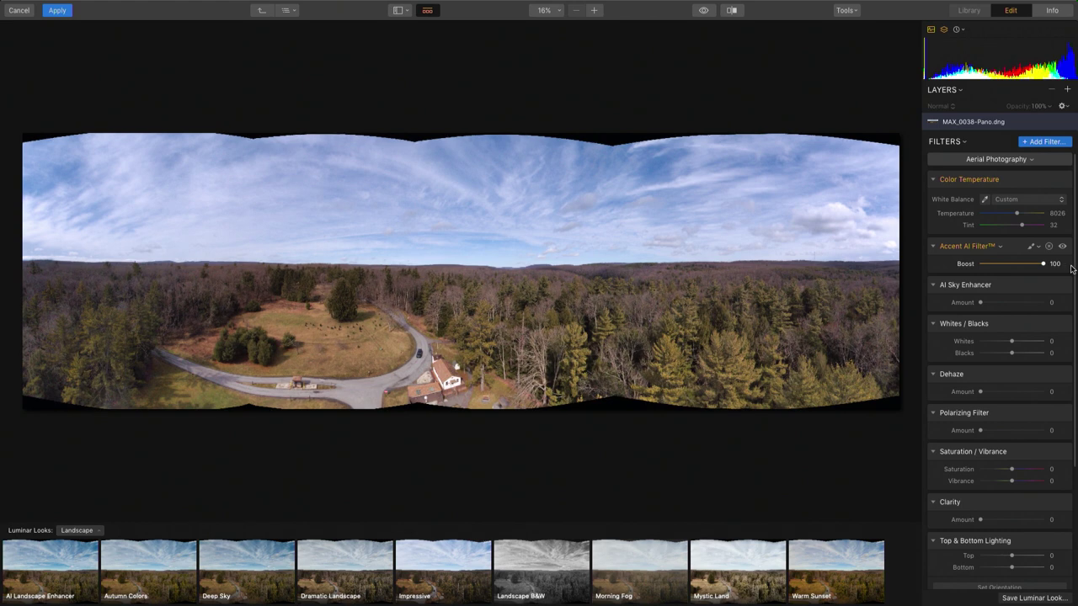
{"action": "left_click_drag", "start_coordinate": [1023, 305], "coordinate": [1027, 305]}
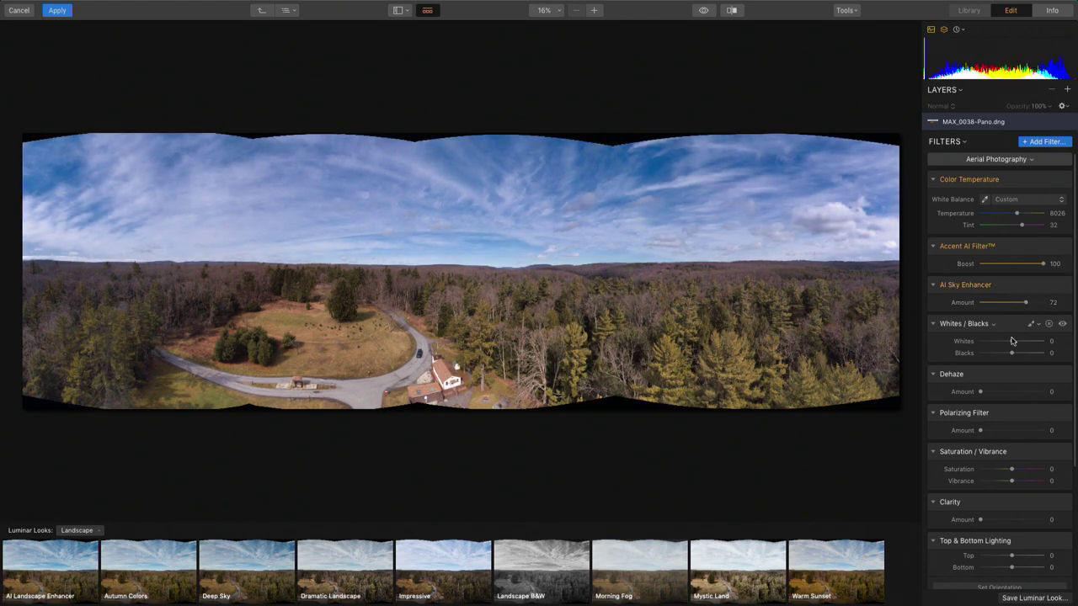
- Add a Dehaze of 14 to clear the hazy sky
{"action": "left_click", "coordinate": [998, 393]}
{"action": "left_click_drag", "start_coordinate": [998, 394], "coordinate": [988, 393]}
{"action": "scroll", "coordinate": [1001, 409], "scroll_direction": "down", "scroll_amount": 5}
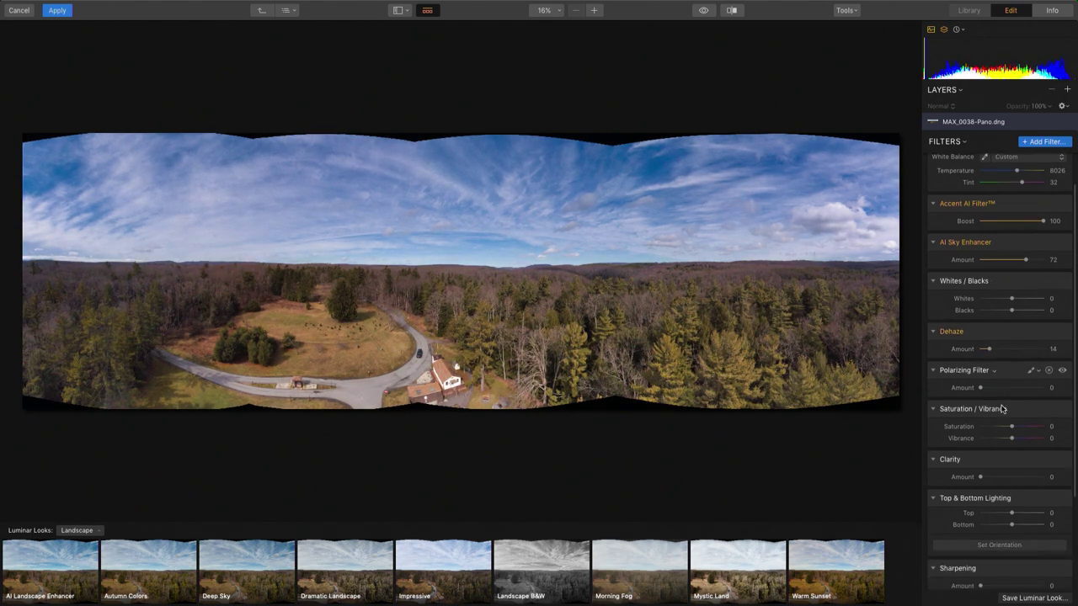
{"action": "left_click", "coordinate": [1030, 142]}
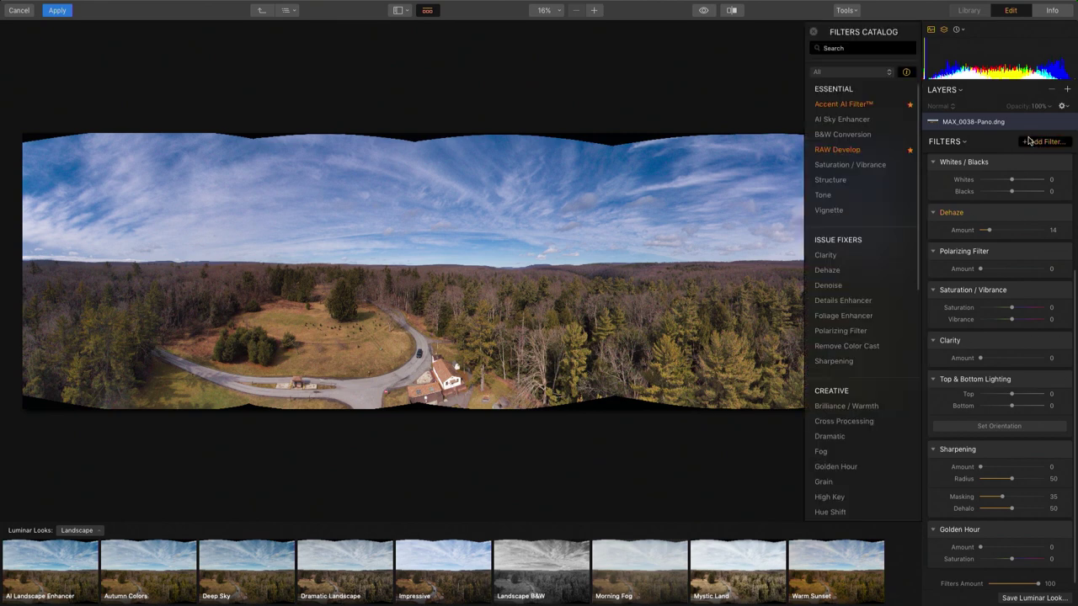
- Search 'detail' and add Details Enhancer with Medium detail 71 and Large detail -22
{"action": "left_click", "coordinate": [866, 49]}
{"action": "type", "text": "dstail"}
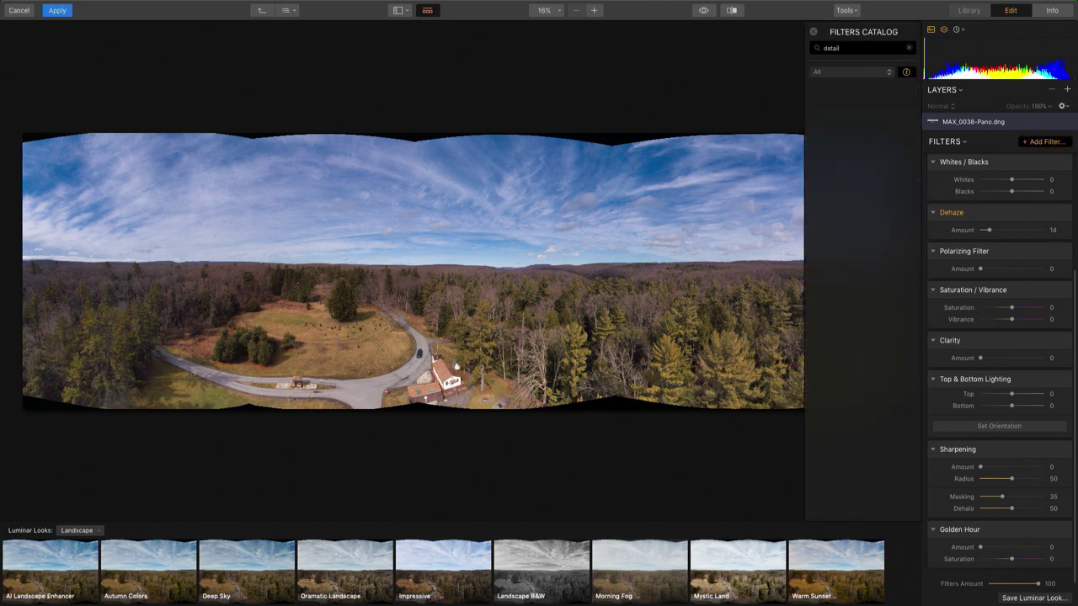
{"action": "key", "text": "BackSpace"}
{"action": "key", "text": "BackSpace"}
{"action": "key", "text": "BackSpace"}
{"action": "key", "text": "BackSpace"}
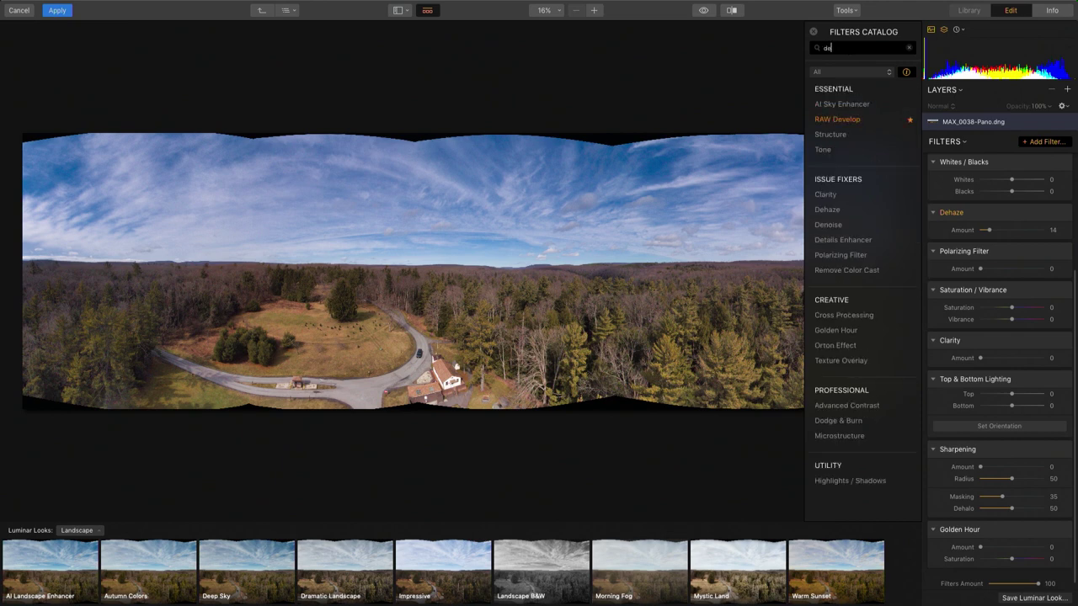
{"action": "type", "text": "tail"}
{"action": "left_click", "coordinate": [842, 119]}
{"action": "left_click_drag", "start_coordinate": [1011, 511], "coordinate": [1036, 513]}
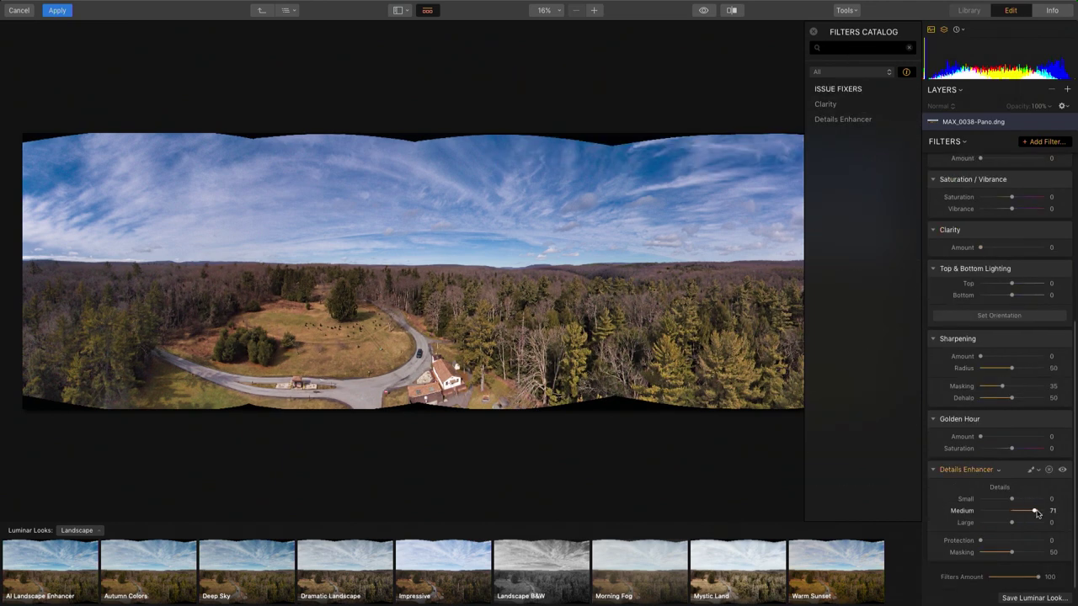
{"action": "left_click_drag", "start_coordinate": [1014, 522], "coordinate": [1004, 523]}
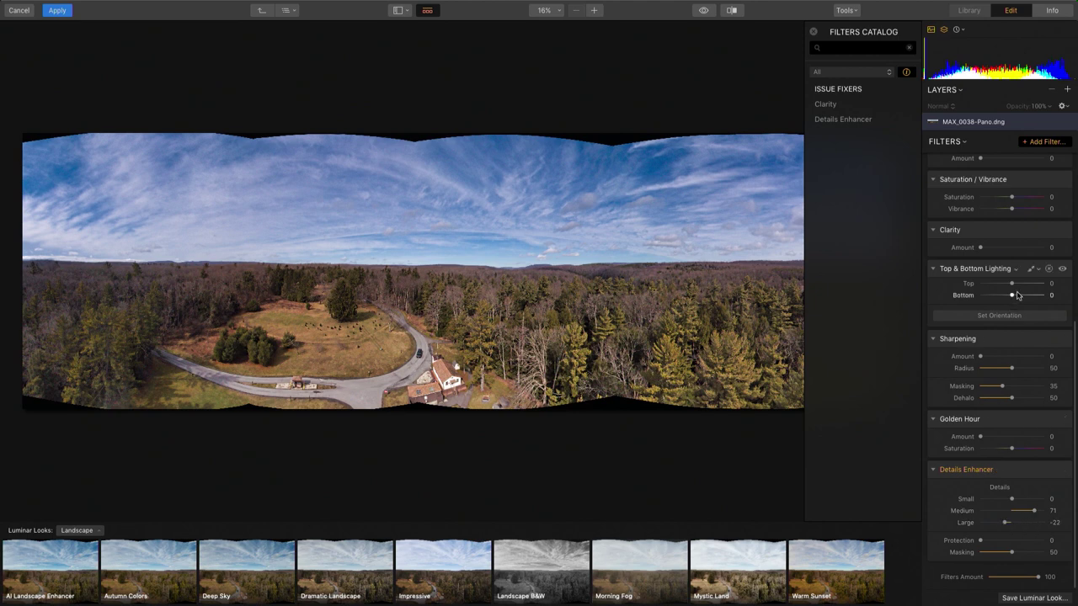
{"action": "left_click", "coordinate": [1001, 315]}
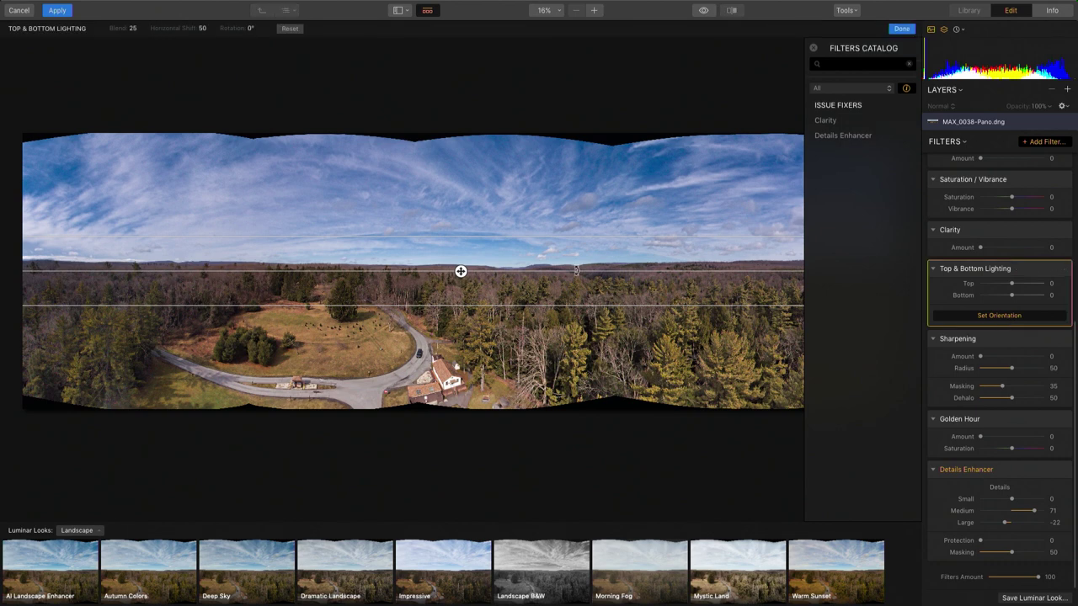
- Widen the lighting blend lines, set Top -23, Bottom 35, and Golden Hour Amount 8
{"action": "left_click_drag", "start_coordinate": [567, 304], "coordinate": [567, 361]}
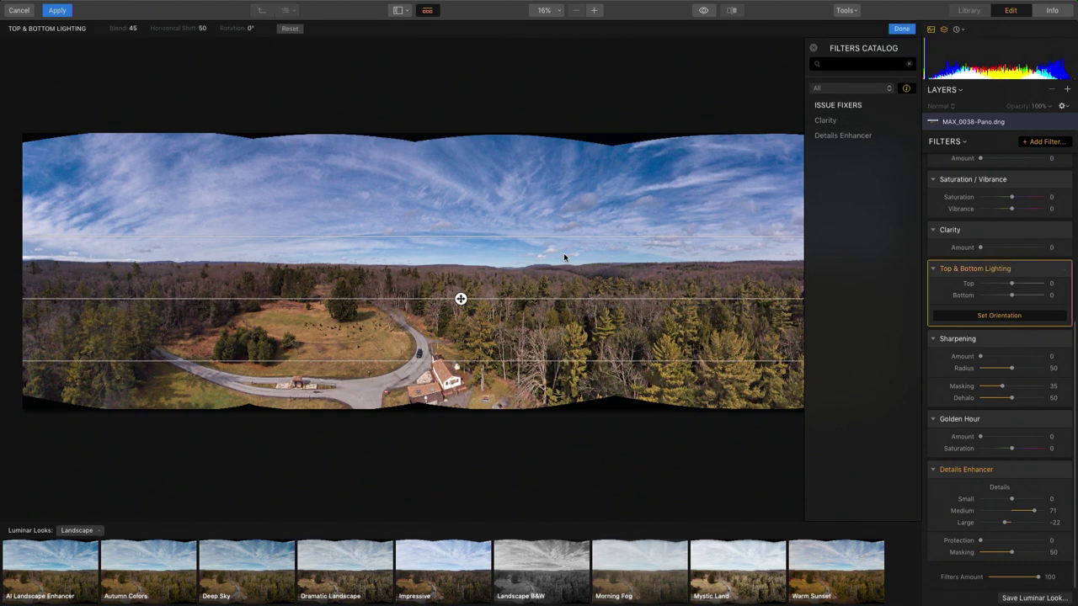
{"action": "left_click_drag", "start_coordinate": [560, 233], "coordinate": [558, 179]}
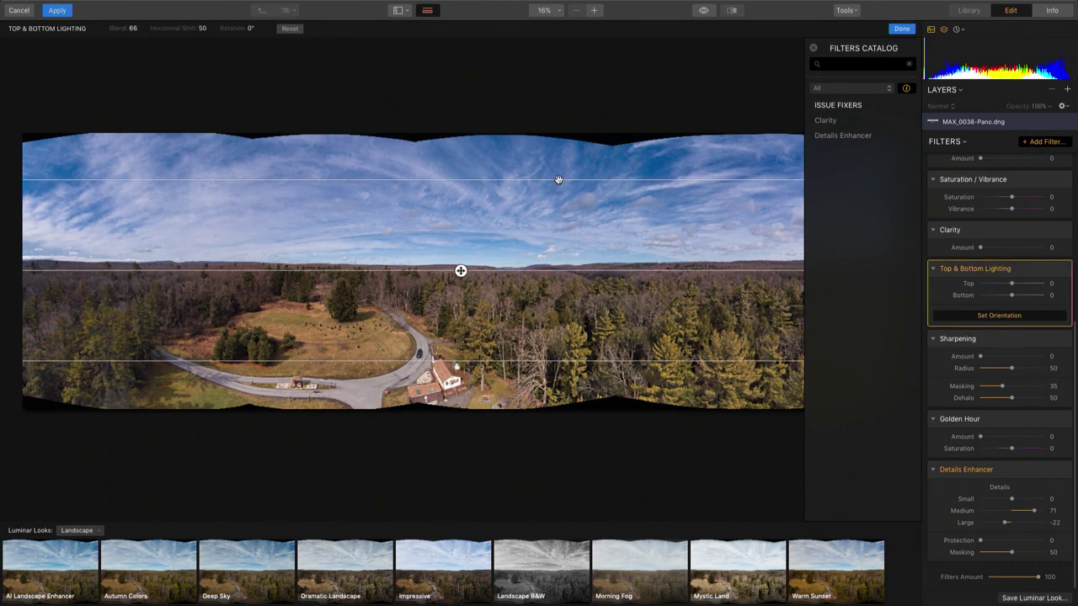
{"action": "mouse_move", "coordinate": [1014, 295]}
{"action": "left_mouse_down"}
{"action": "mouse_move", "coordinate": [1023, 296]}
{"action": "mouse_move", "coordinate": [1004, 285]}
{"action": "left_mouse_up"}
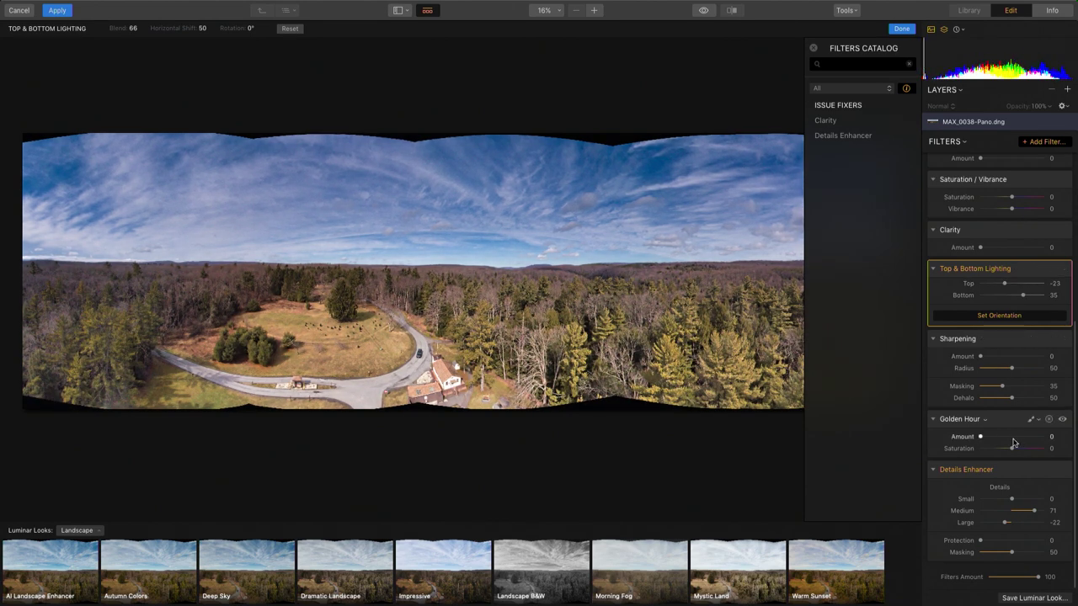
{"action": "left_click_drag", "start_coordinate": [998, 438], "coordinate": [981, 436]}
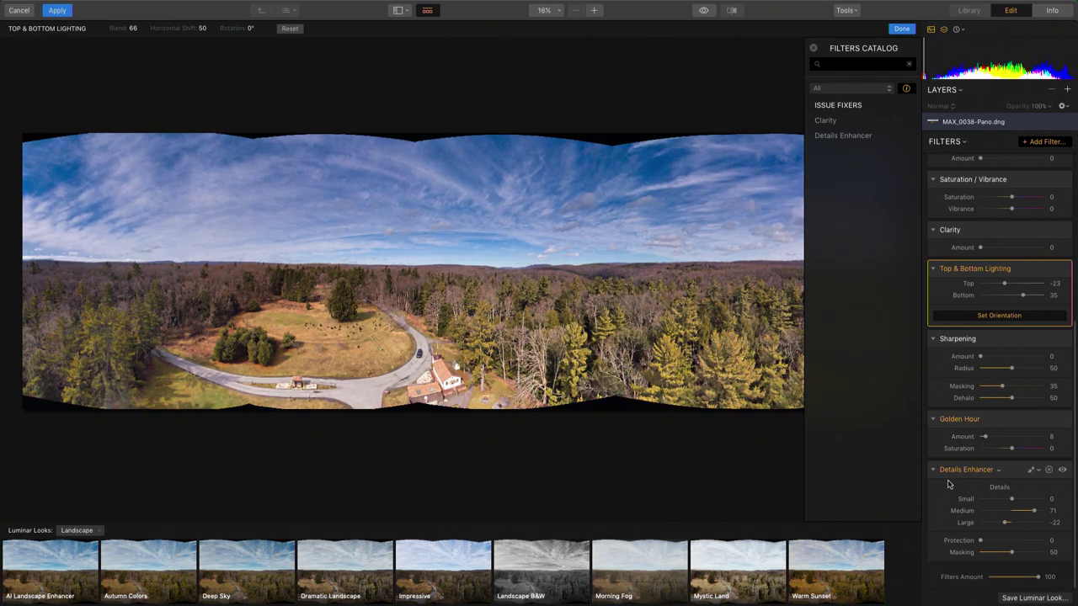
{"action": "left_click", "coordinate": [900, 31]}
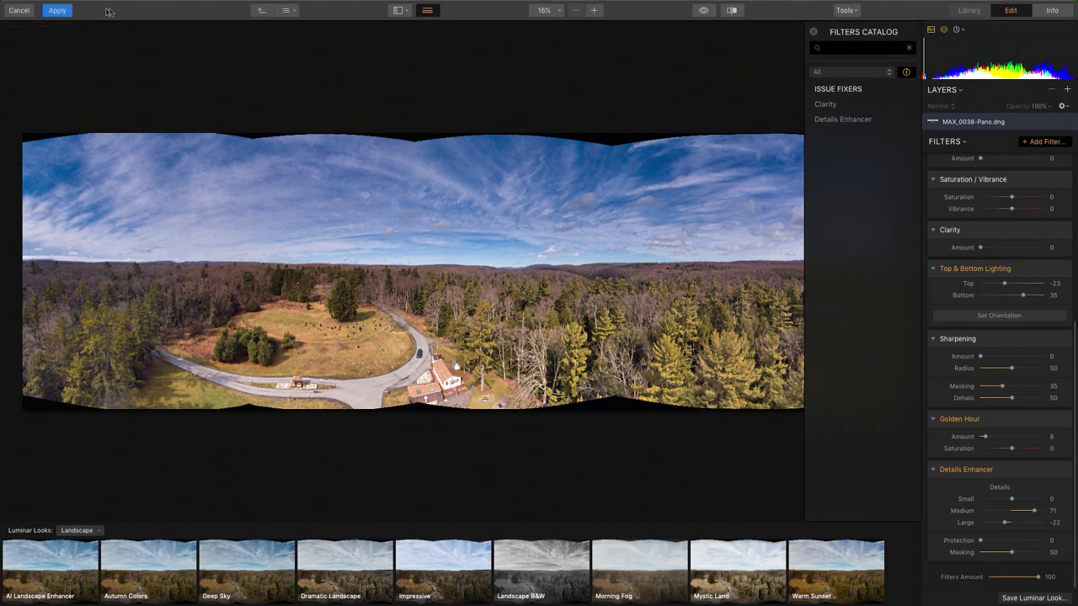
- Apply the Luminar edits, return to Lightroom, and show All Photographs
{"action": "left_click", "coordinate": [60, 11]}
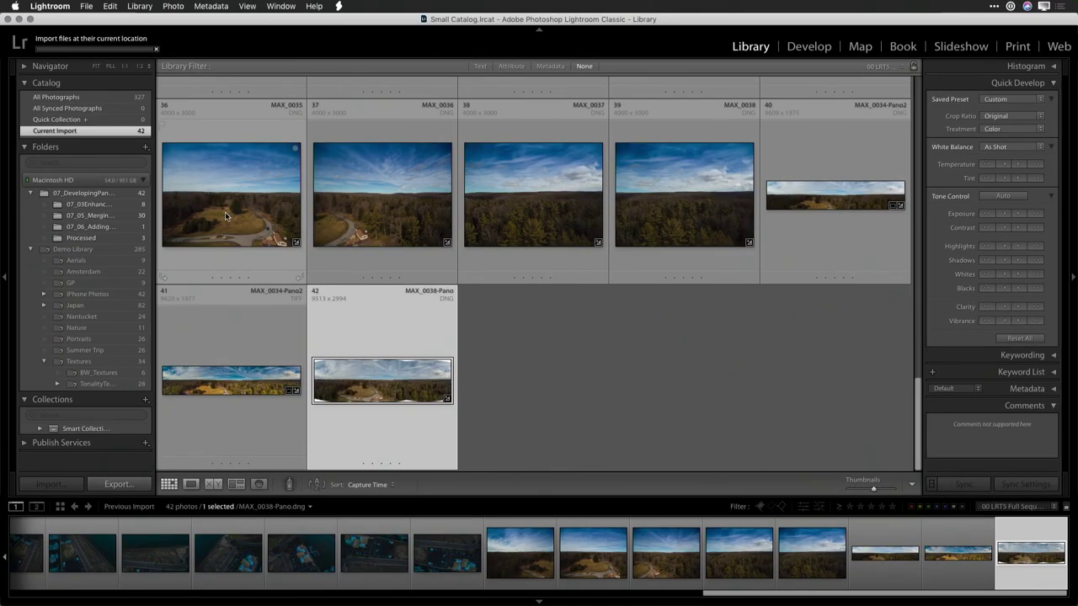
{"action": "left_click", "coordinate": [570, 360]}
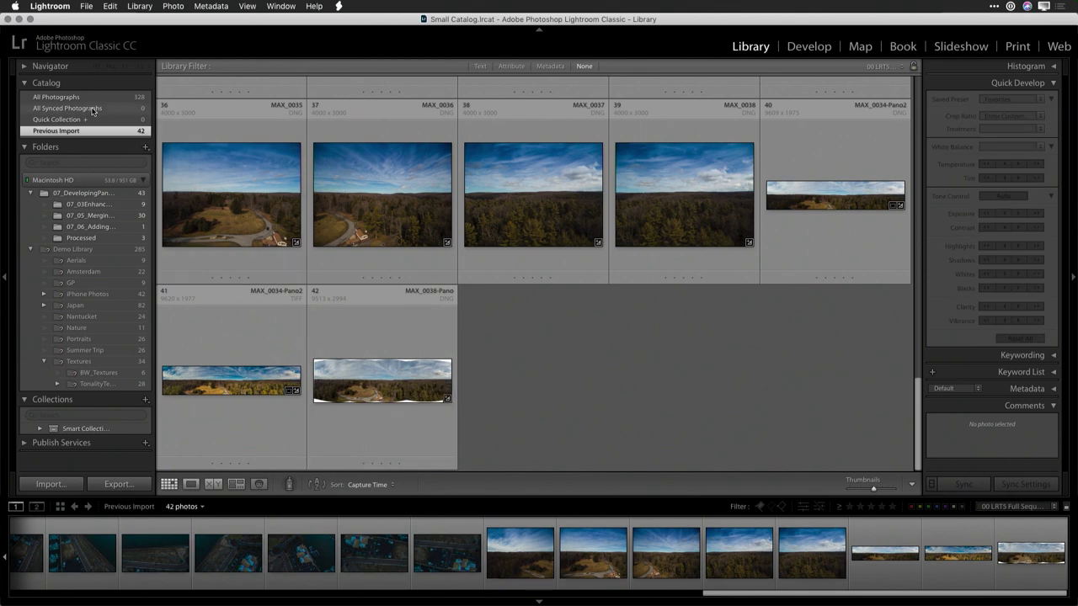
{"action": "left_click", "coordinate": [56, 97]}
- Filter photos by 'pan' and compare MAX_0038-Pano.dng with the edited TIFF full-size
{"action": "key", "text": "super+f"}
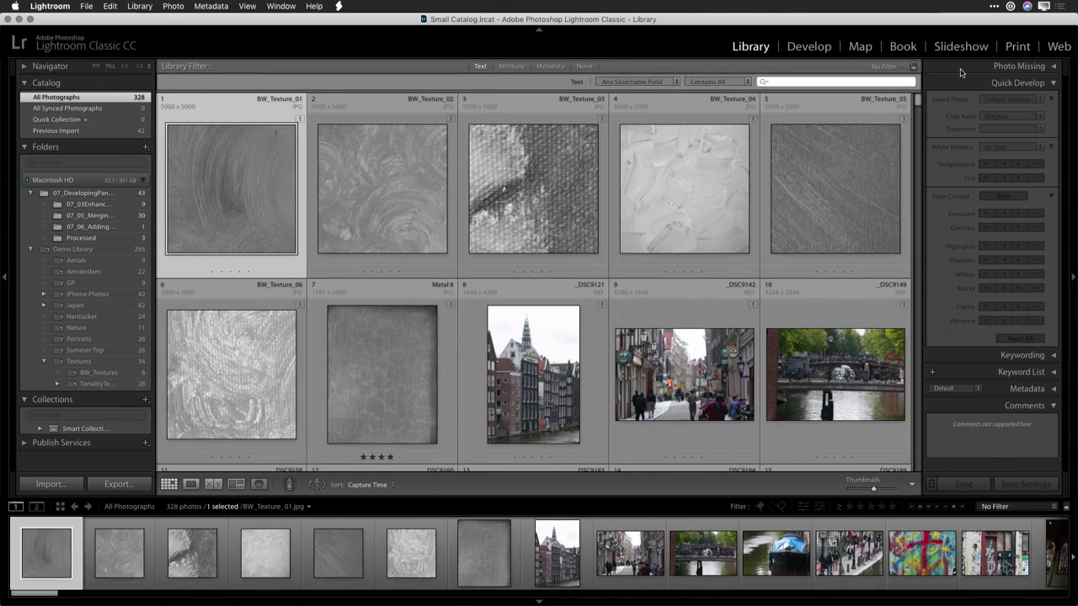
{"action": "type", "text": "pano"}
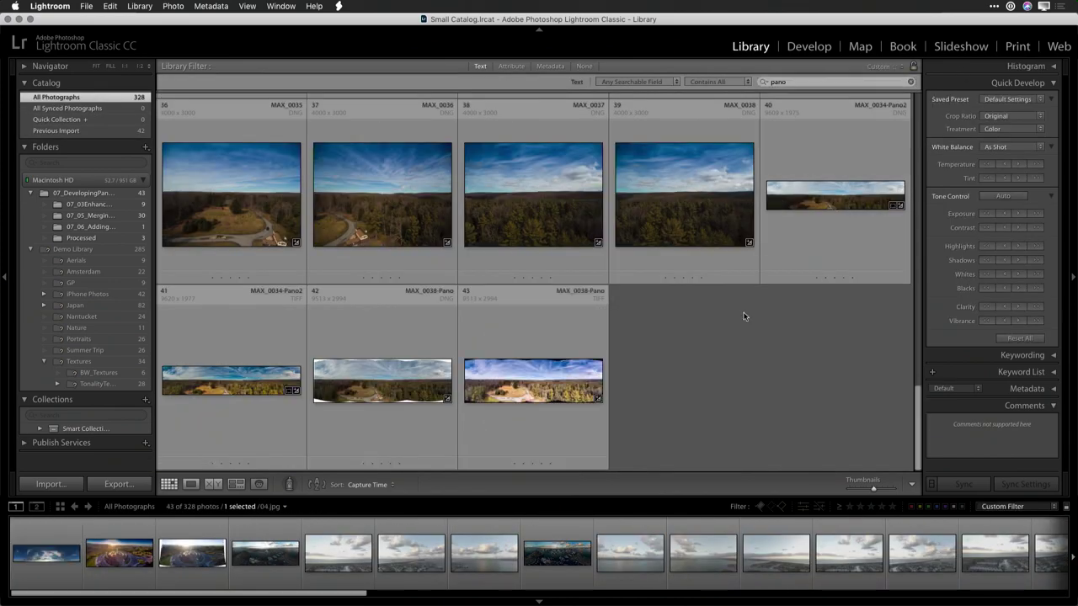
{"action": "left_click", "coordinate": [729, 324]}
{"action": "double_click", "coordinate": [414, 381]}
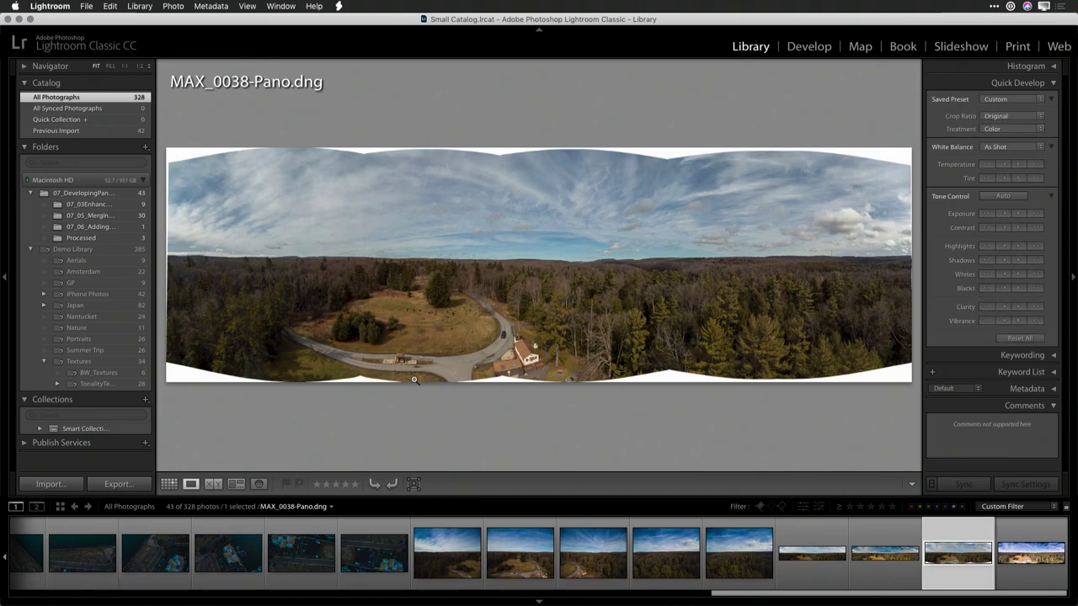
{"action": "key", "text": "Right"}
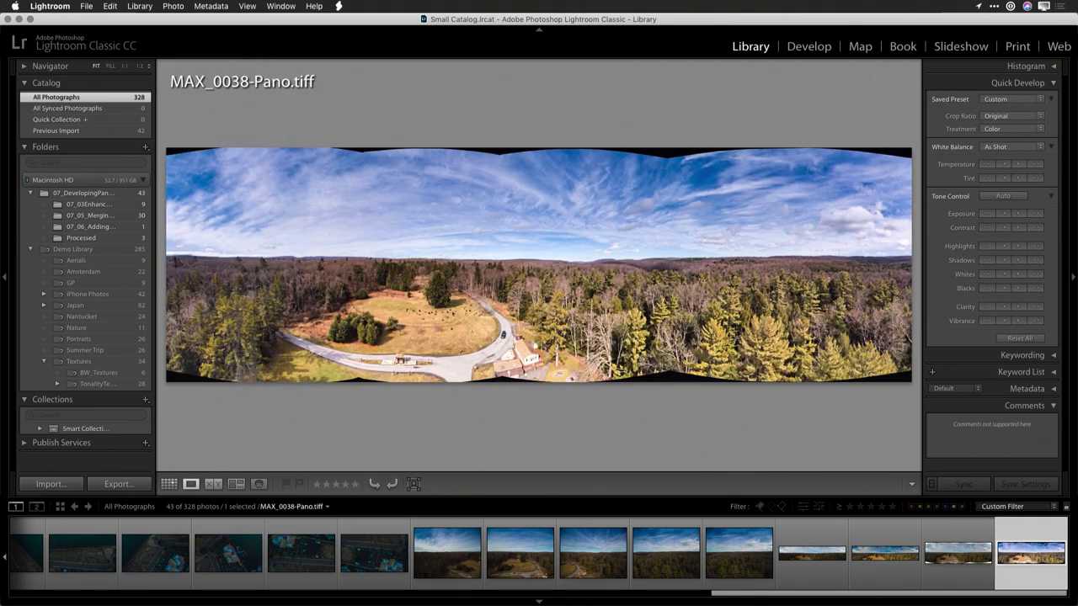
{"action": "key", "text": "Left"}
{"action": "key", "text": "Right"}
{"action": "left_click", "coordinate": [808, 48]}
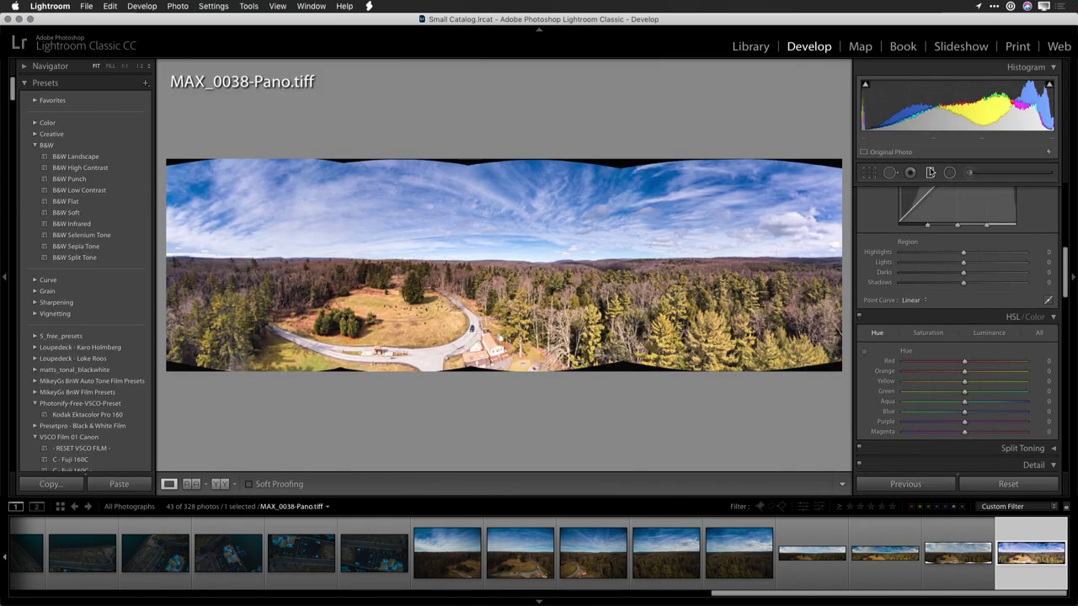
- Crop MAX_0038-Pano.tiff with a custom aspect ratio, trimming the ragged black borders
{"action": "left_click", "coordinate": [930, 172]}
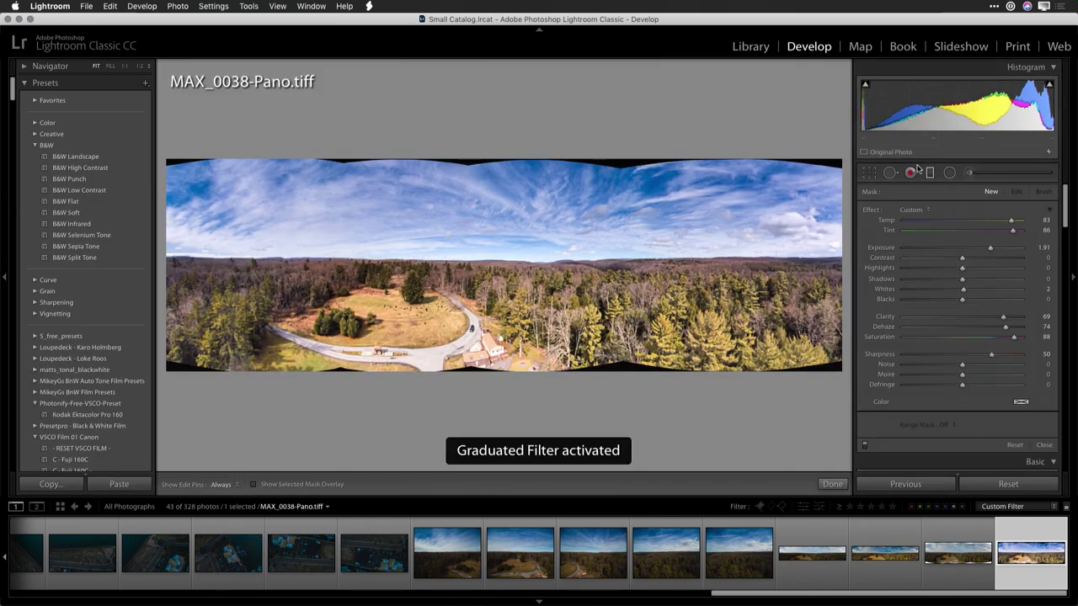
{"action": "left_click", "coordinate": [869, 173]}
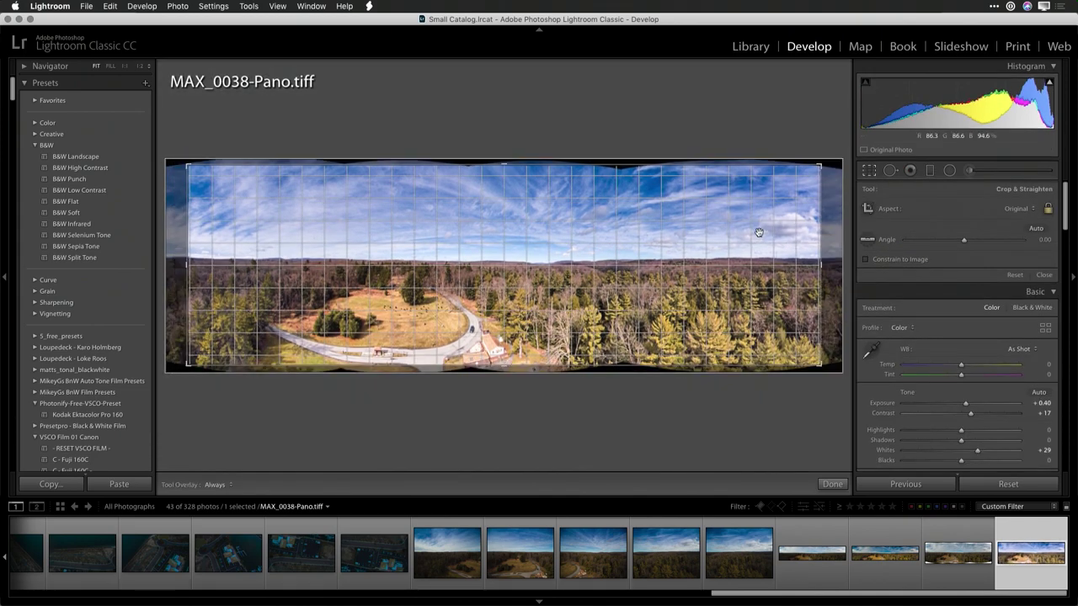
{"action": "left_click", "coordinate": [1023, 208]}
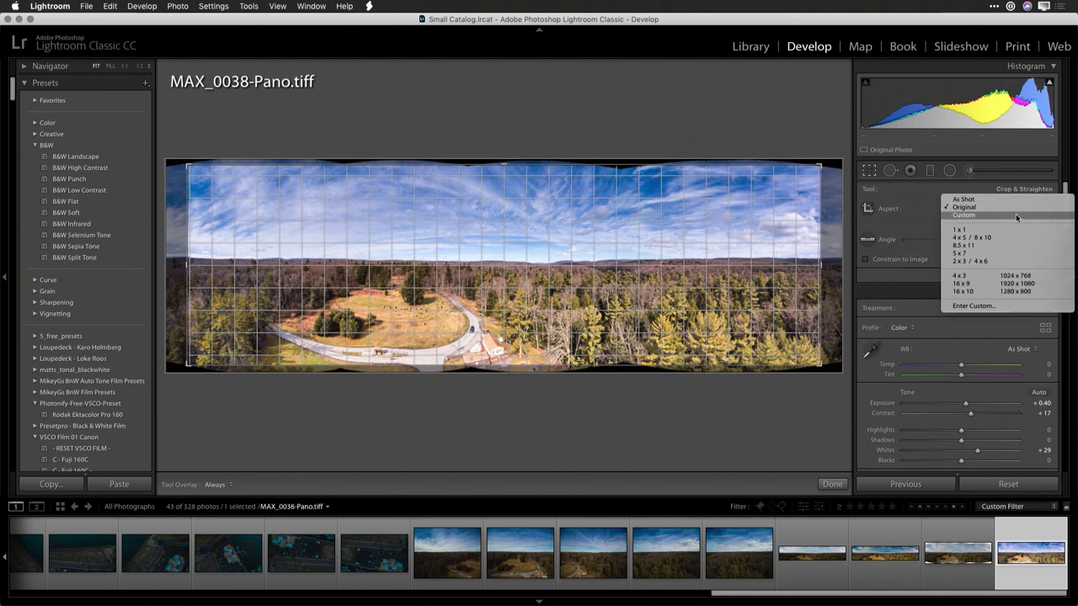
{"action": "left_click", "coordinate": [1017, 214]}
{"action": "left_click_drag", "start_coordinate": [503, 165], "coordinate": [503, 168]}
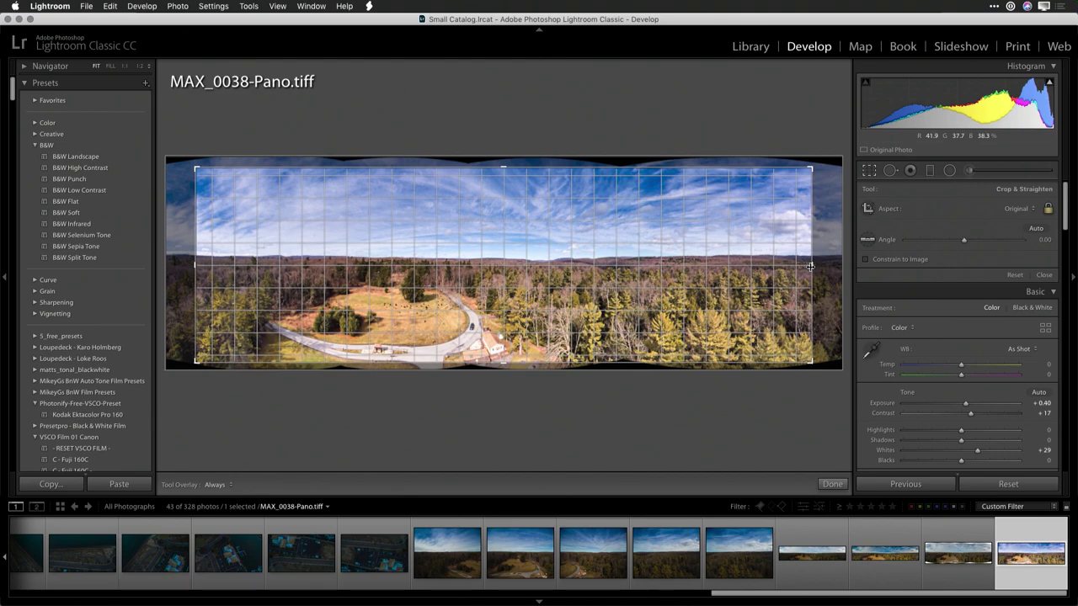
{"action": "left_click_drag", "start_coordinate": [810, 266], "coordinate": [822, 267]}
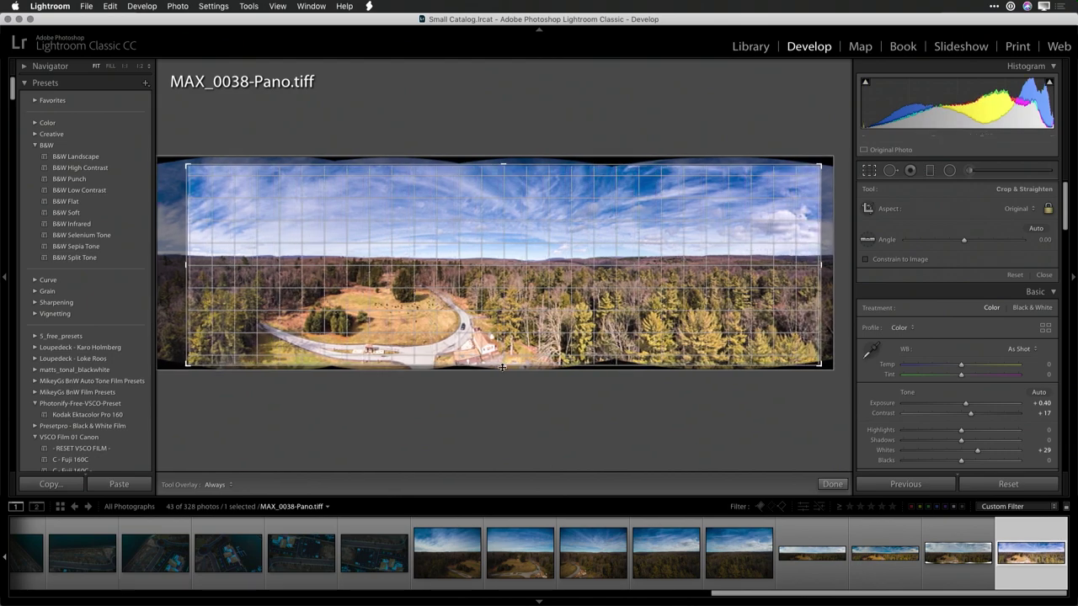
{"action": "key", "text": "d"}
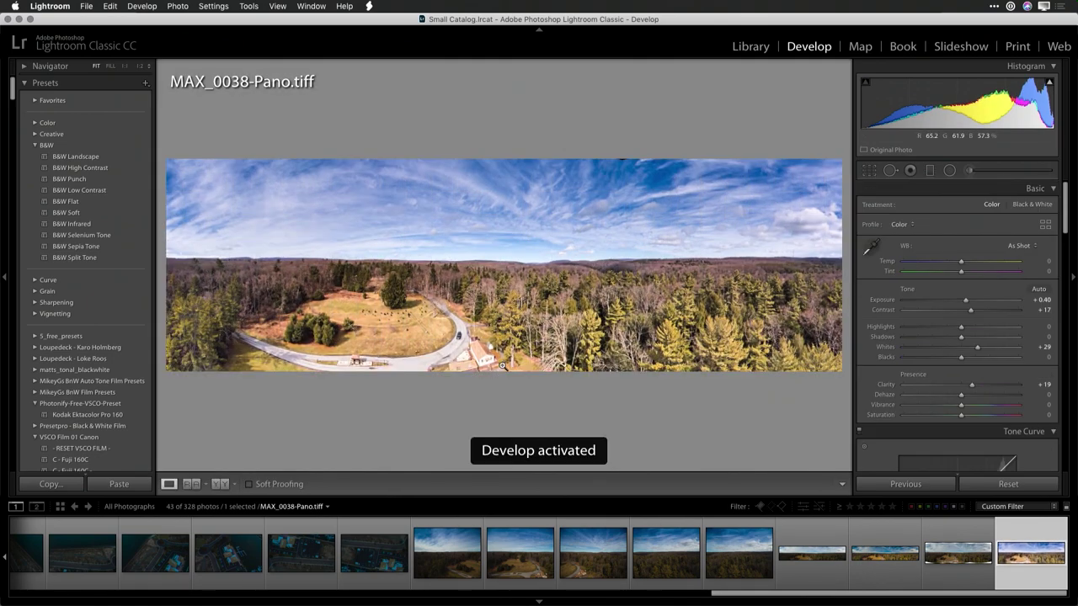